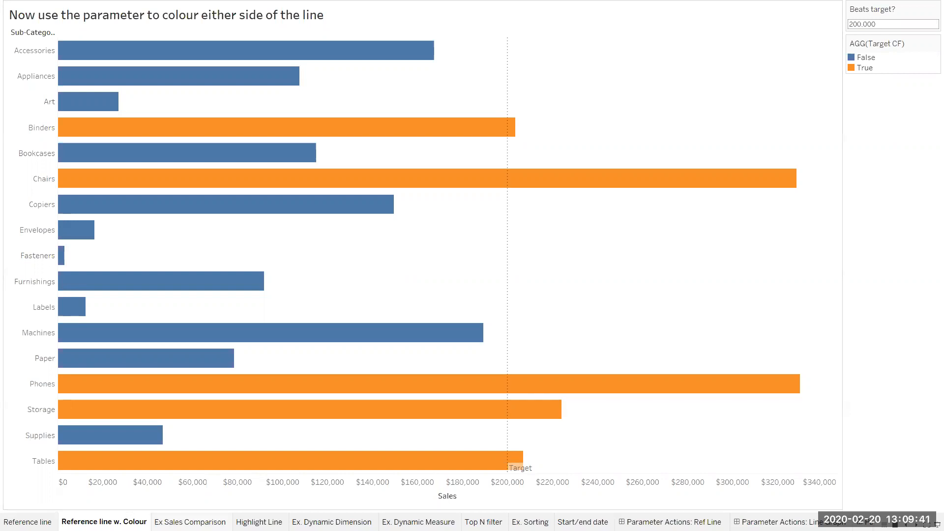
# - Look through the example sheets up to Highlight Line, return to the Reference line sheet and leave presentation mode
pyautogui.press('Right')
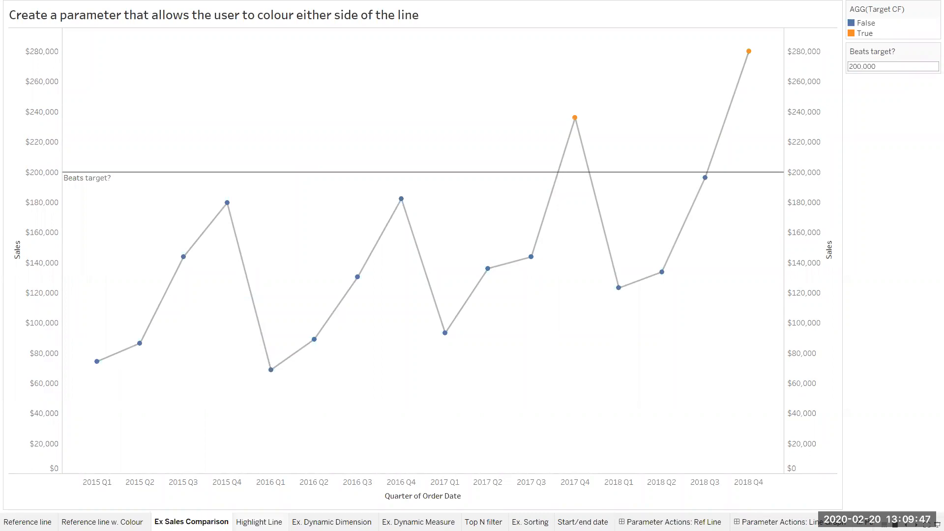
pyautogui.rightClick(257, 522)
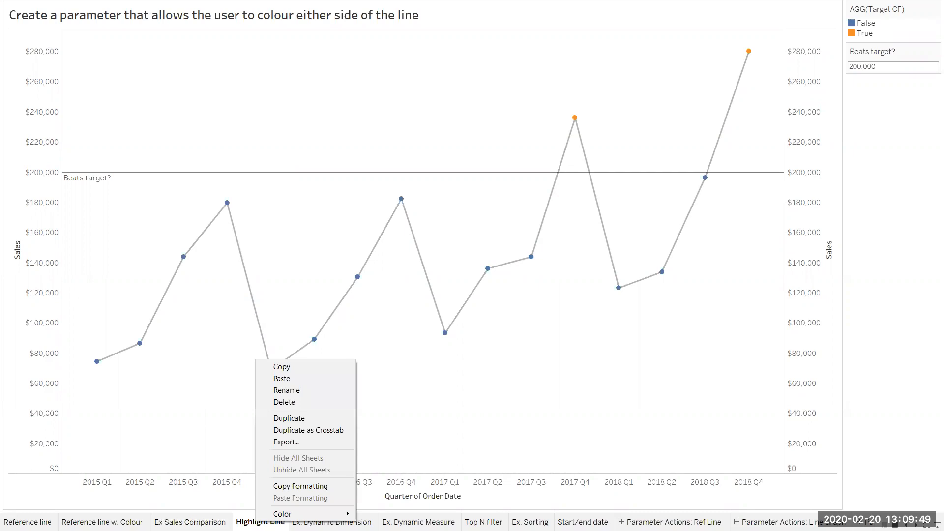
pyautogui.click(256, 522)
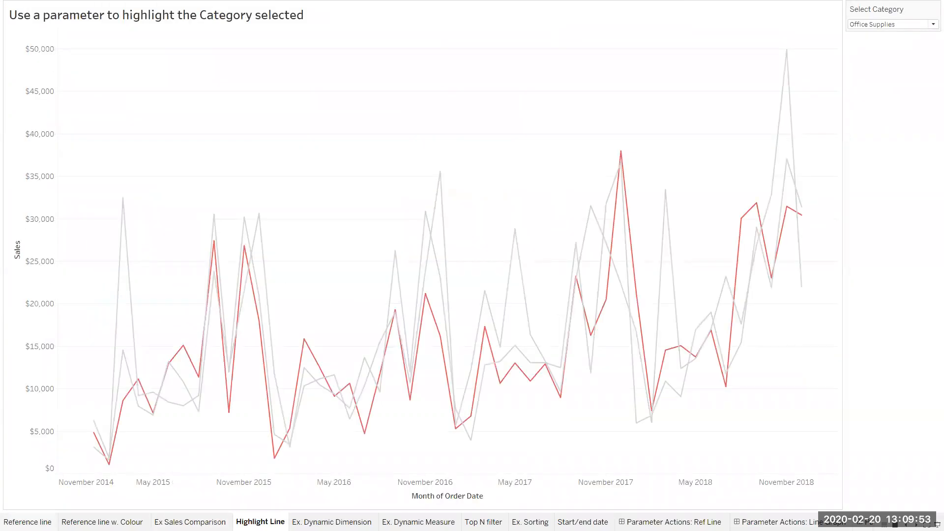
pyautogui.click(41, 521)
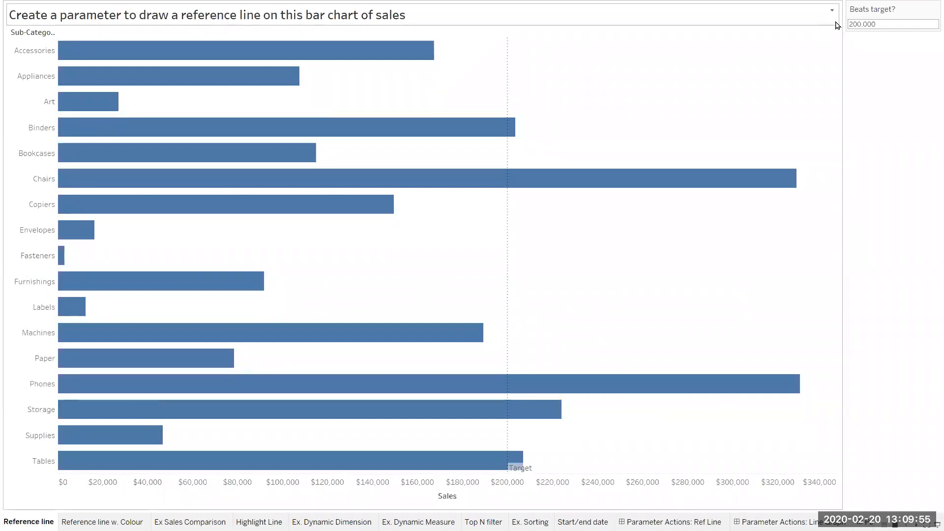
pyautogui.press('Escape')
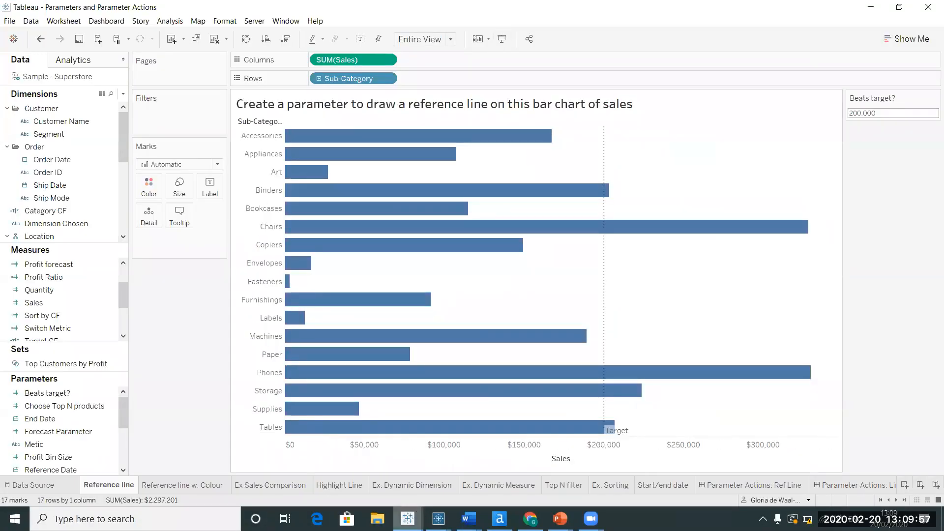
# - Open a new workbook in a maximized window and connect it to the saved Sample - Superstore data source
pyautogui.click(459, 484)
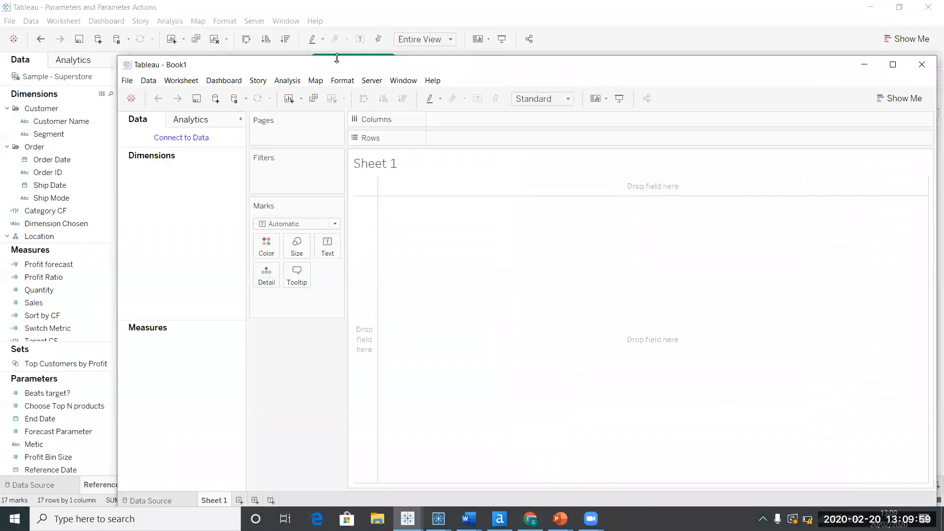
pyautogui.click(893, 66)
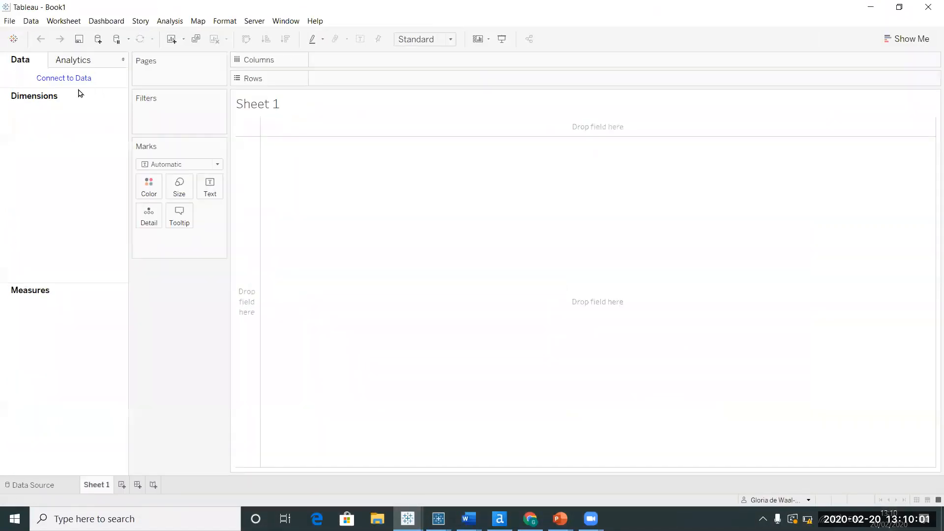
pyautogui.click(67, 78)
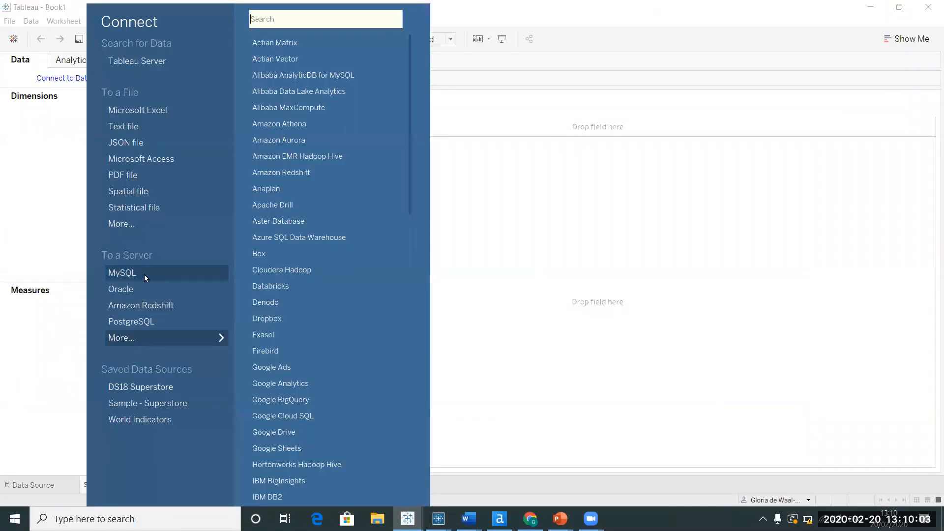
pyautogui.click(151, 404)
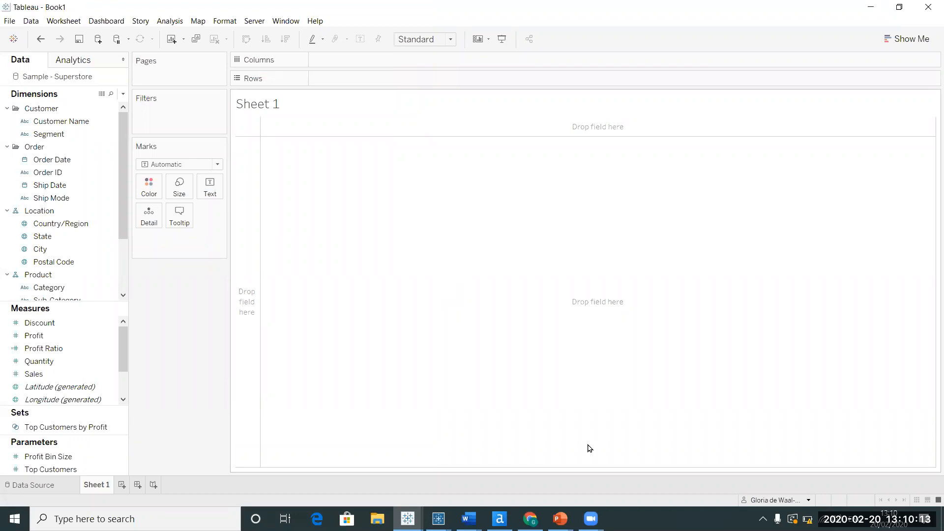
pyautogui.click(591, 519)
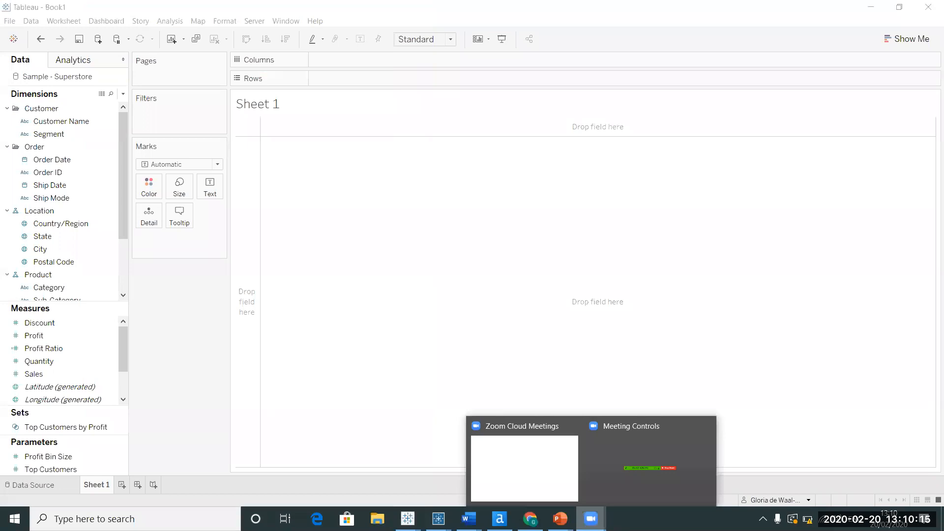
pyautogui.click(656, 148)
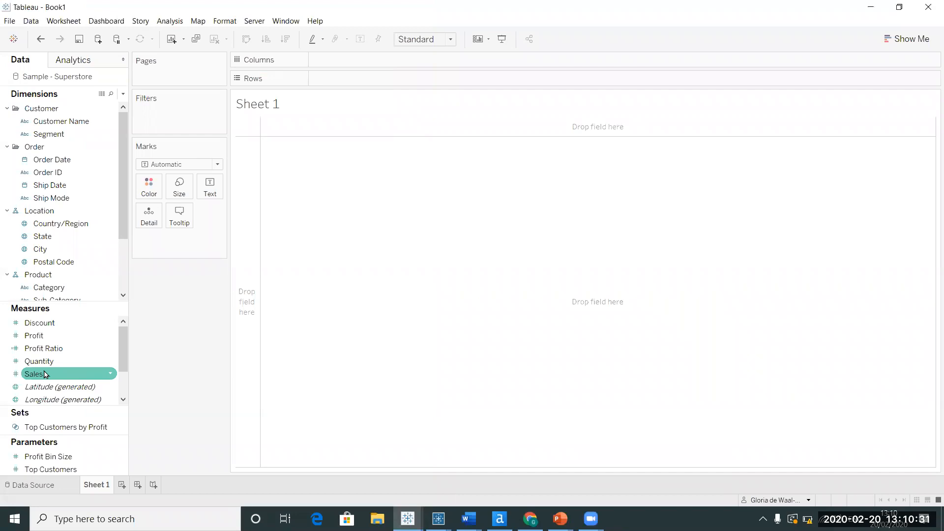
# - Build a bar chart with Sales on Columns and Sub-Category on Rows
pyautogui.moveTo(45, 375); pyautogui.dragTo(364, 57)
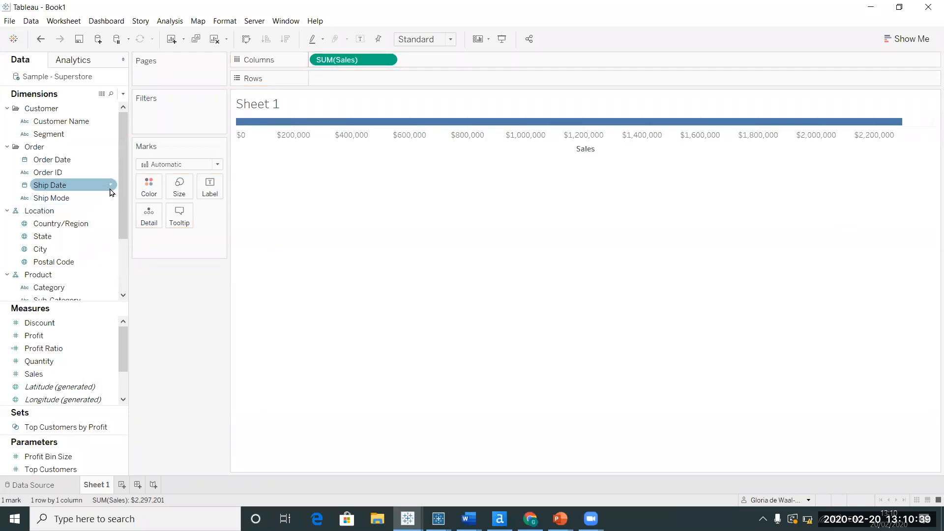
pyautogui.scroll(-2, 119, 201)
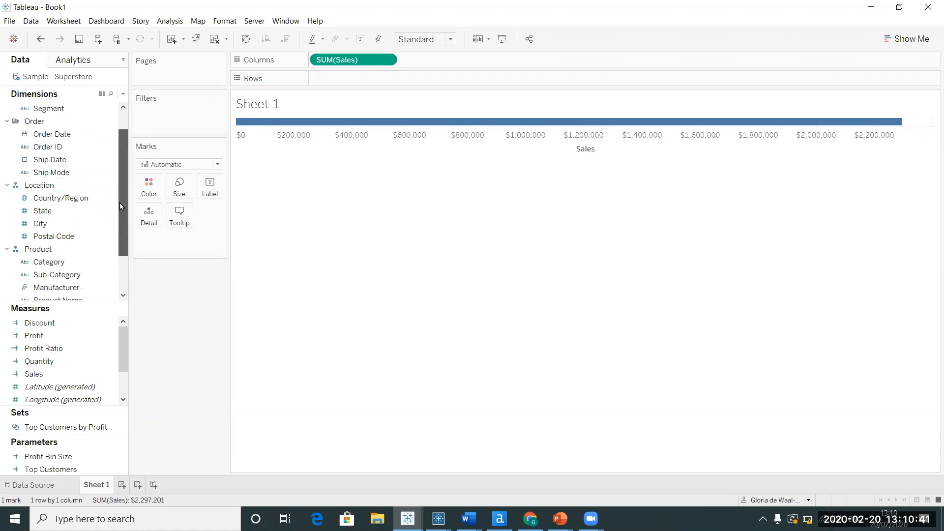
pyautogui.click(73, 276)
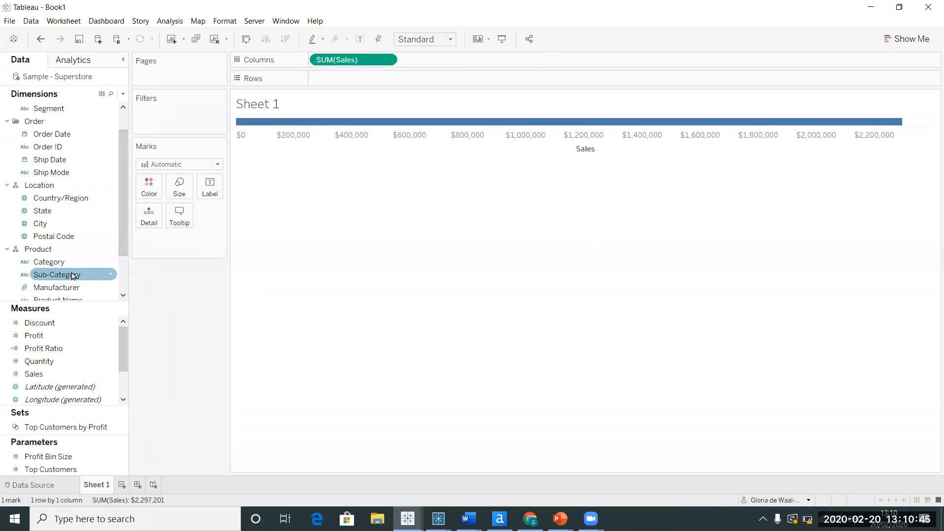
pyautogui.moveTo(73, 276); pyautogui.dragTo(358, 79)
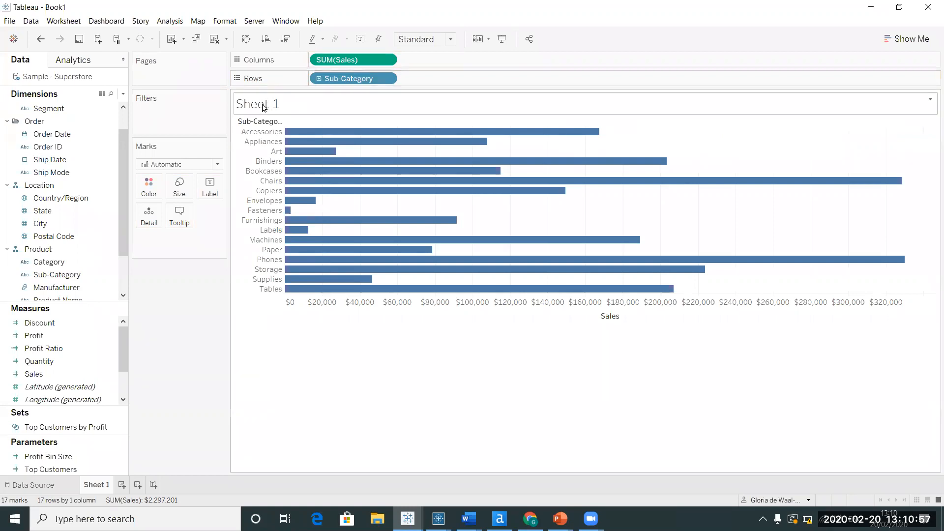
# - Rename the sheet as Dynamic Reference line
pyautogui.doubleClick(95, 484)
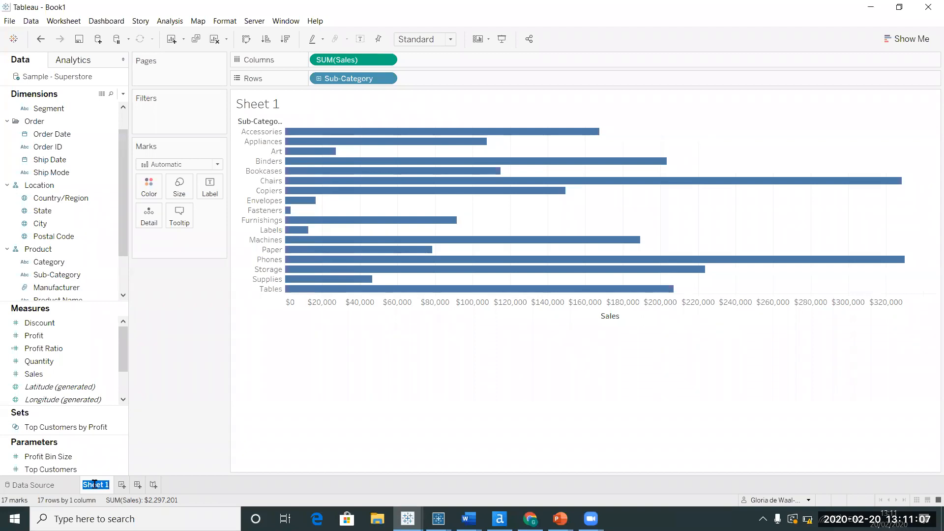
pyautogui.write('Referen')
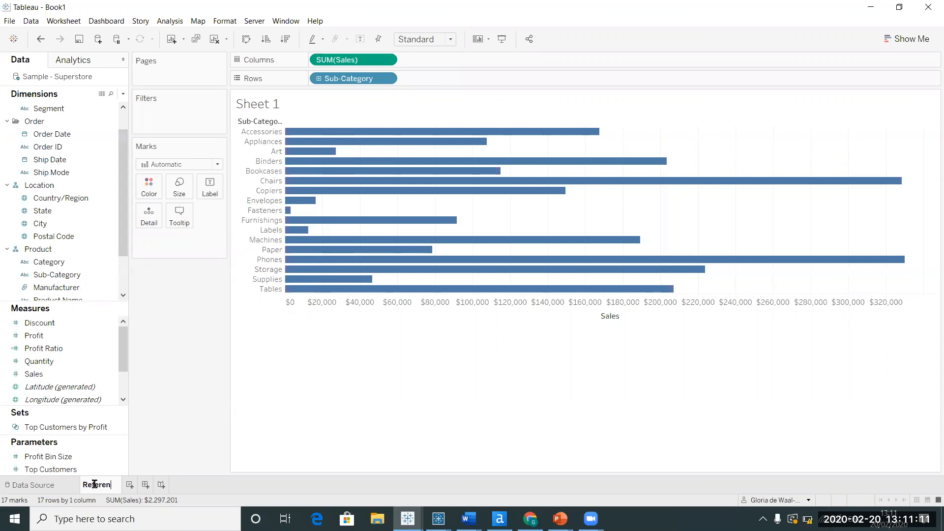
pyautogui.write('ce line')
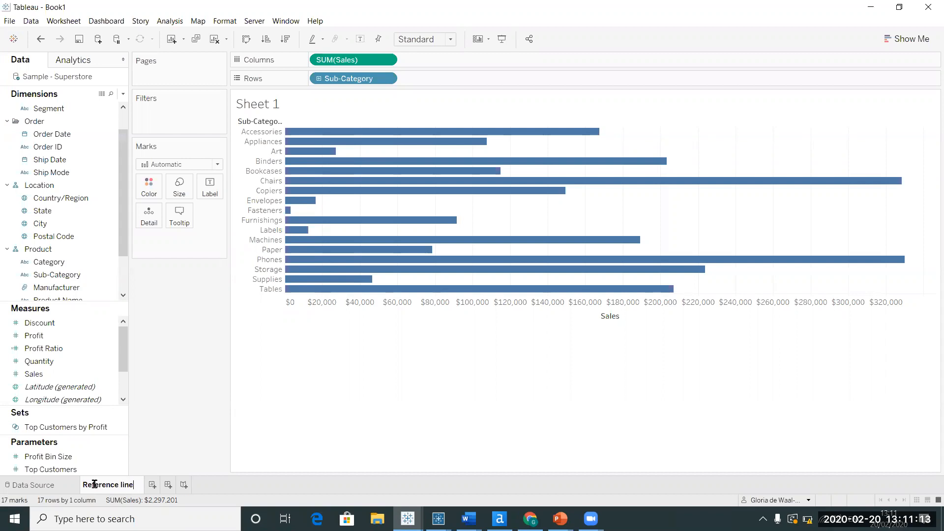
pyautogui.write('Dynamic')
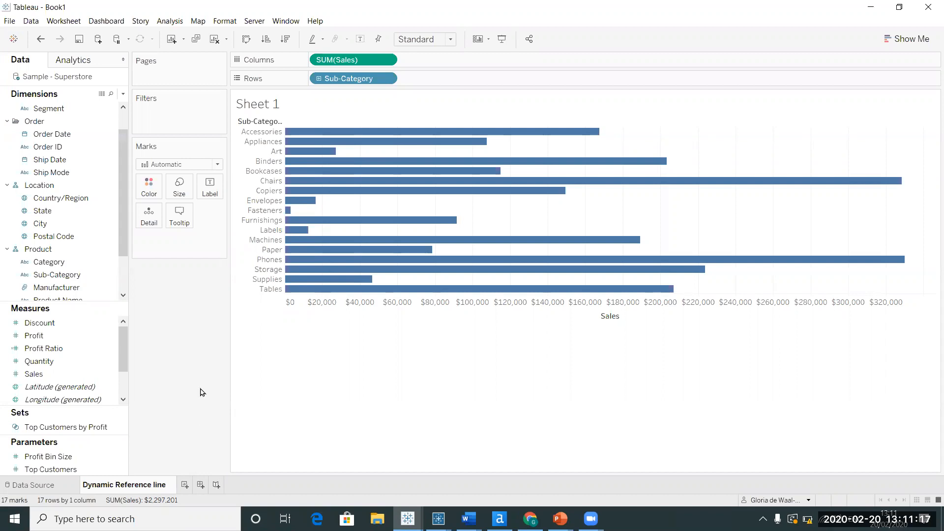
pyautogui.press('Return')
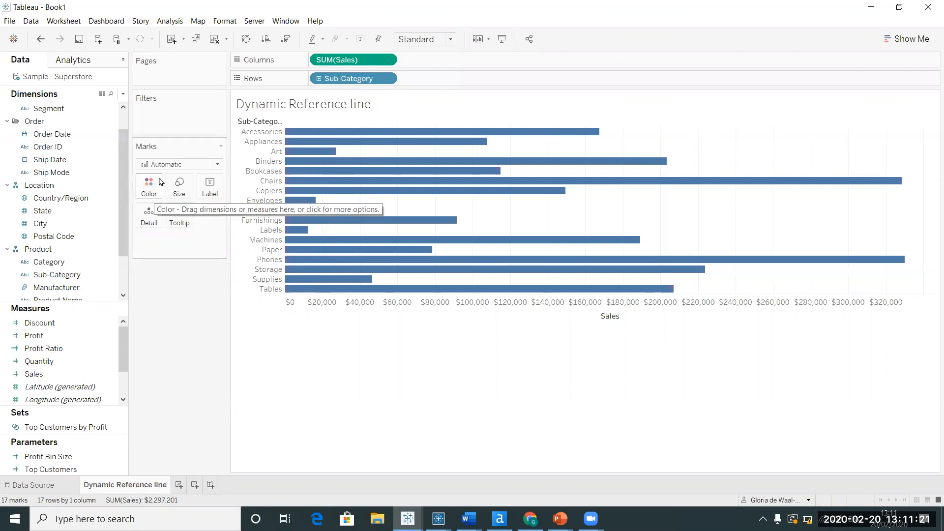
# - Add a custom reference line across the entire table and move its settings dialog aside to uncover the chart
pyautogui.click(91, 67)
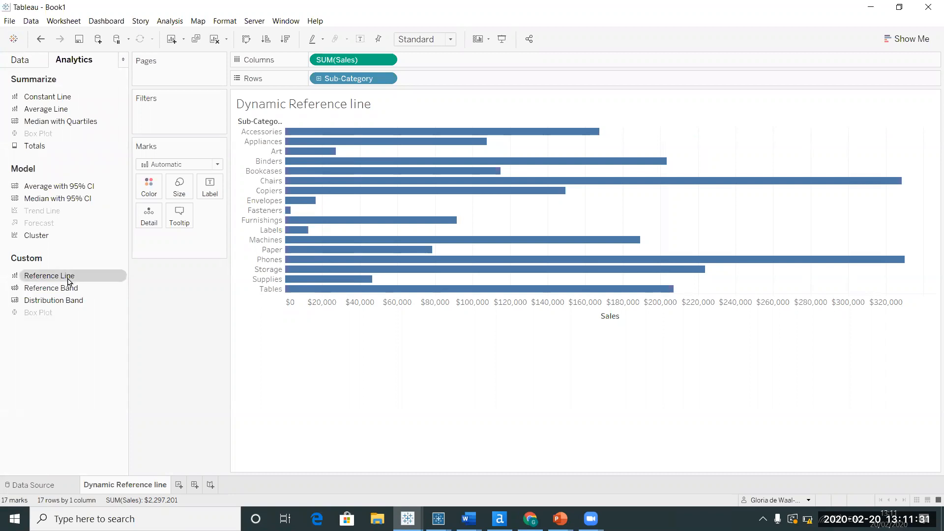
pyautogui.moveTo(68, 281); pyautogui.dragTo(336, 142)
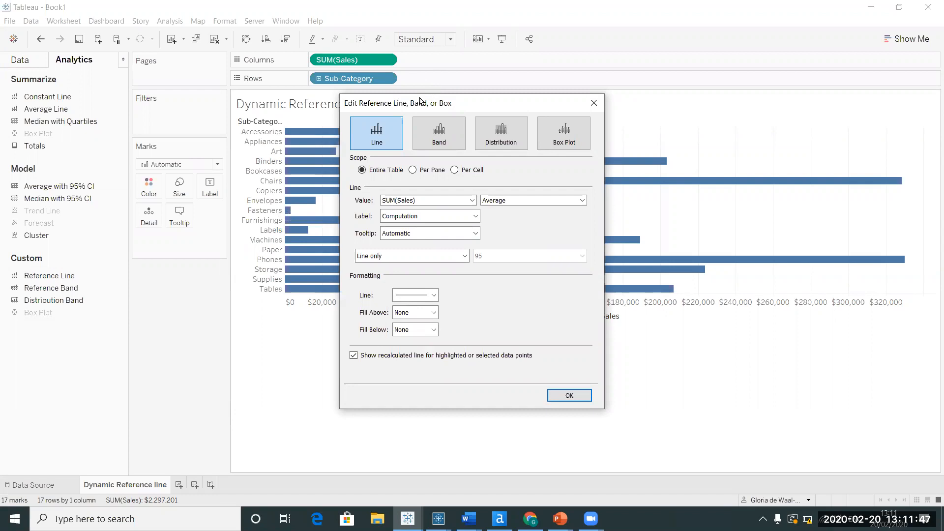
pyautogui.moveTo(594, 95); pyautogui.dragTo(700, 84)
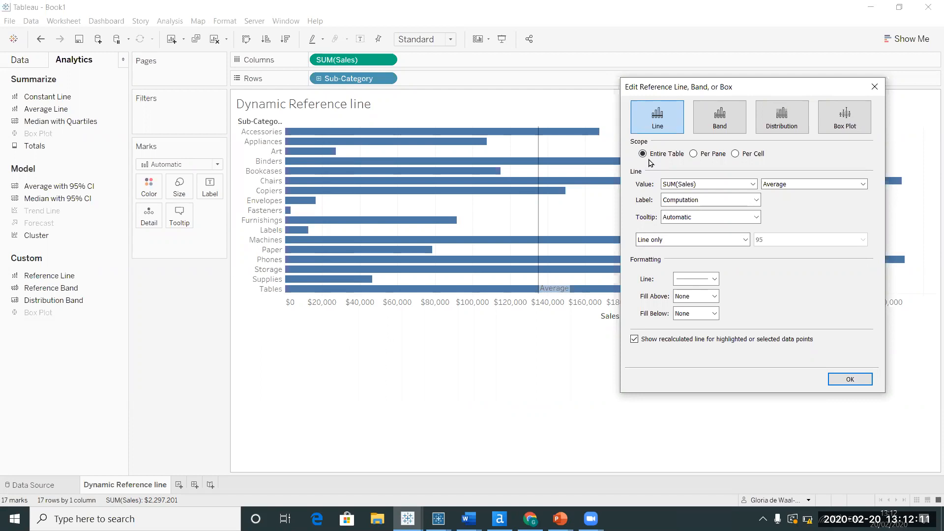
# - Create a new parameter named Beat Target as the reference line's value
pyautogui.click(753, 184)
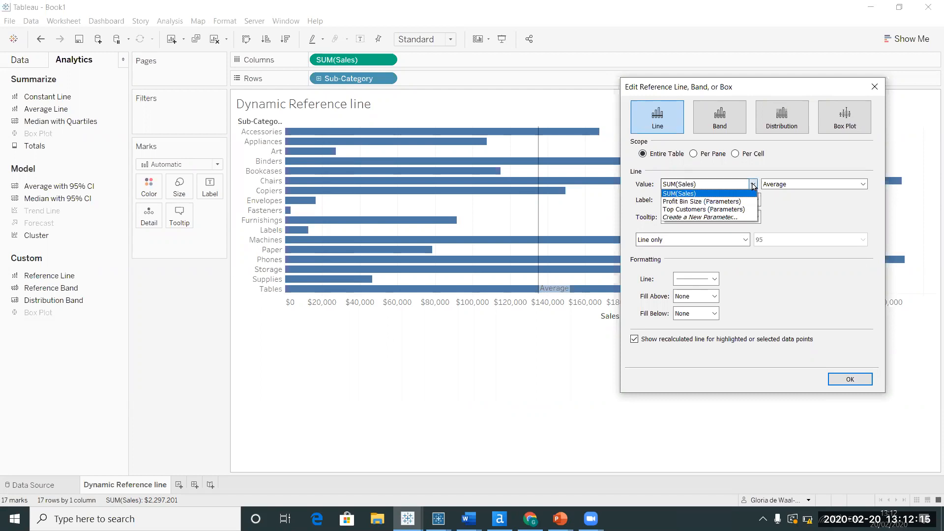
pyautogui.click(711, 217)
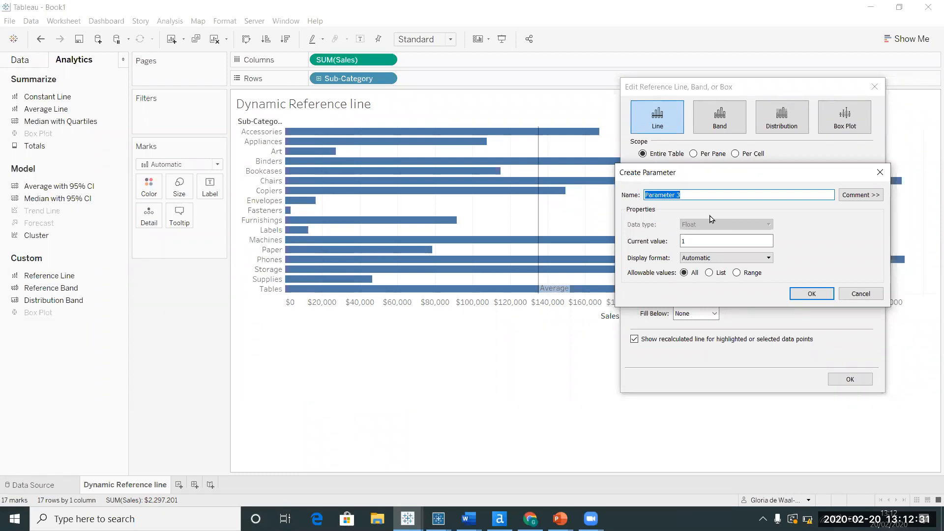
pyautogui.write('Beat Target')
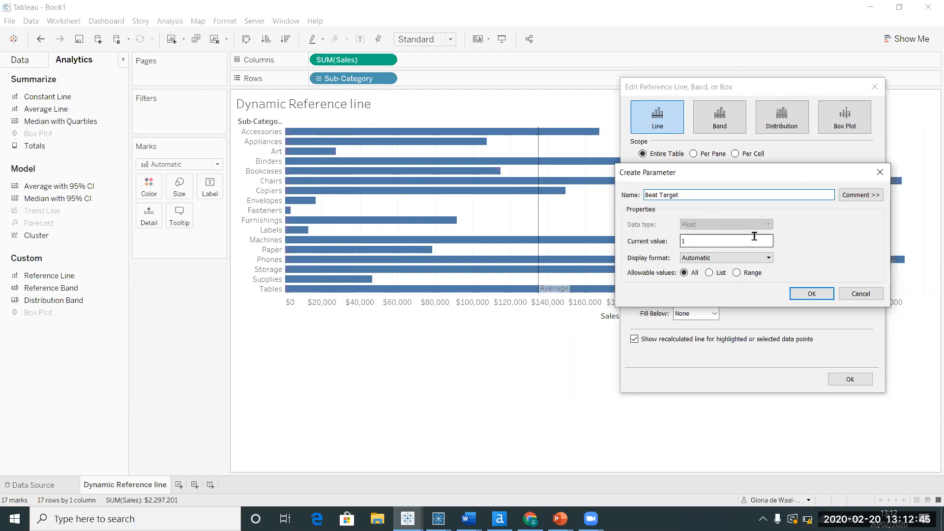
# - Restrict the parameter's allowable values to a range with a minimum of 50,000
pyautogui.click(737, 273)
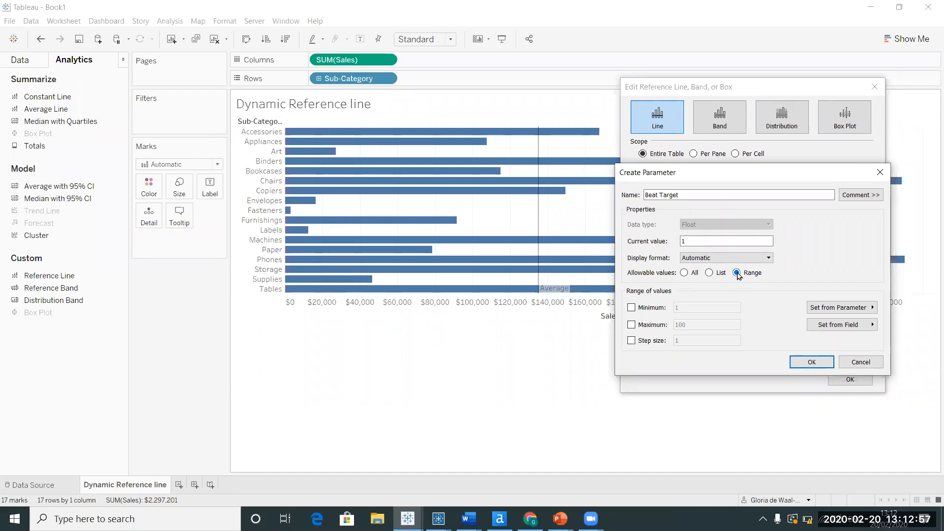
pyautogui.click(631, 308)
pyautogui.click(685, 308)
pyautogui.press('BackSpace')
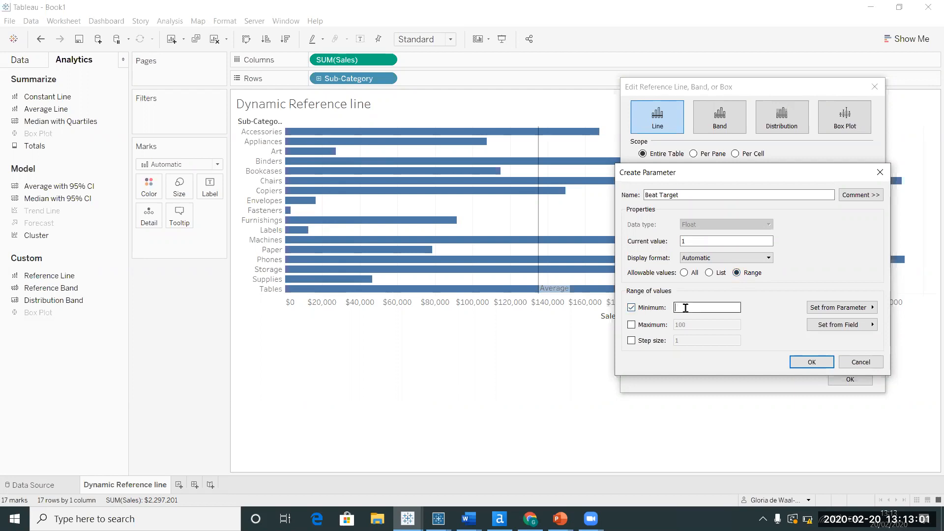
pyautogui.write('50,000')
# - Enable a maximum for the parameter's range and set it to 350,000
pyautogui.click(632, 325)
pyautogui.click(702, 322)
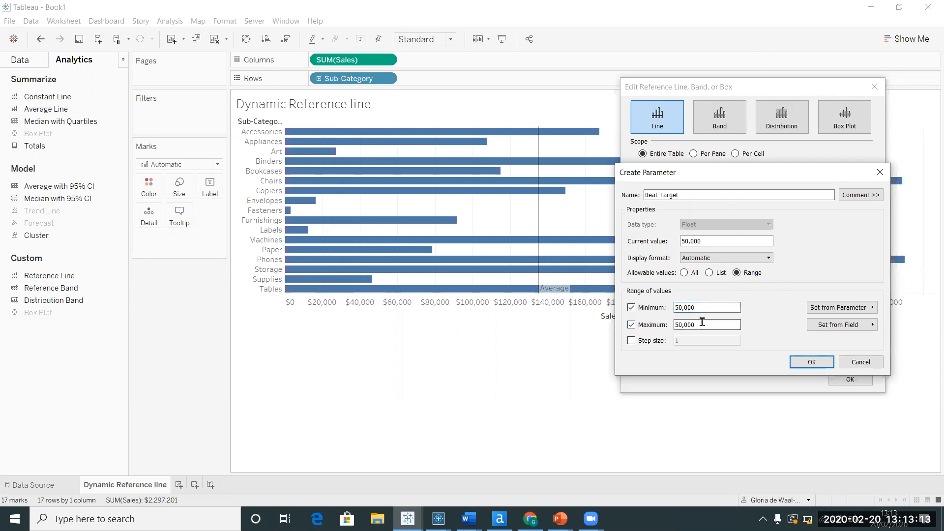
pyautogui.press('BackSpace')
pyautogui.press('BackSpace')
pyautogui.press('BackSpace')
pyautogui.press('BackSpace')
pyautogui.press('BackSpace')
pyautogui.press('BackSpace')
pyautogui.write('3500')
pyautogui.press('BackSpace')
pyautogui.press('BackSpace')
pyautogui.write('0,000')
# - Enable a step size of 10,000 for the parameter's range and finish creating the parameter
pyautogui.click(631, 341)
pyautogui.click(703, 340)
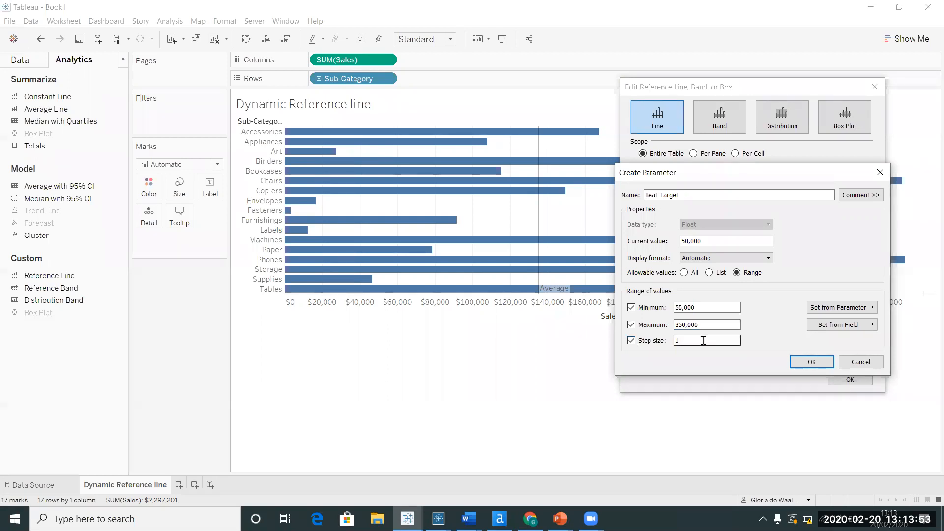
pyautogui.write('0,000')
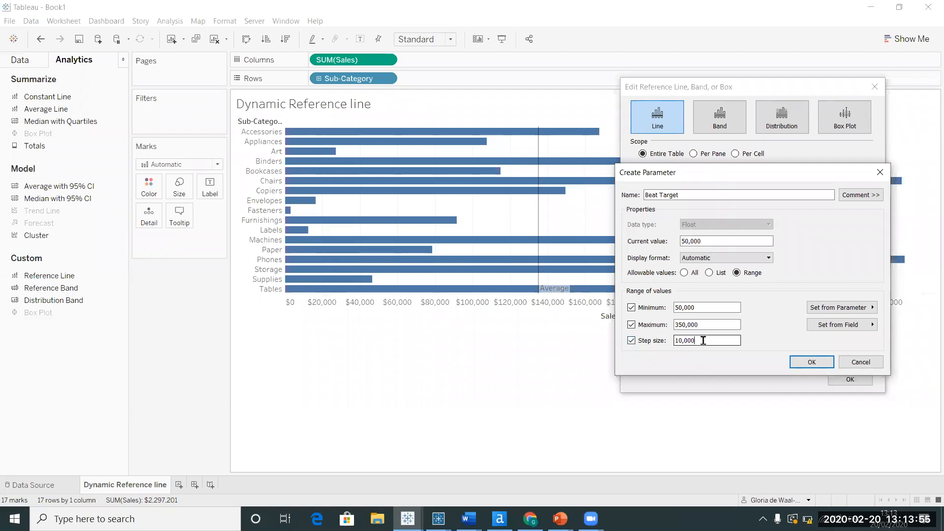
pyautogui.click(811, 362)
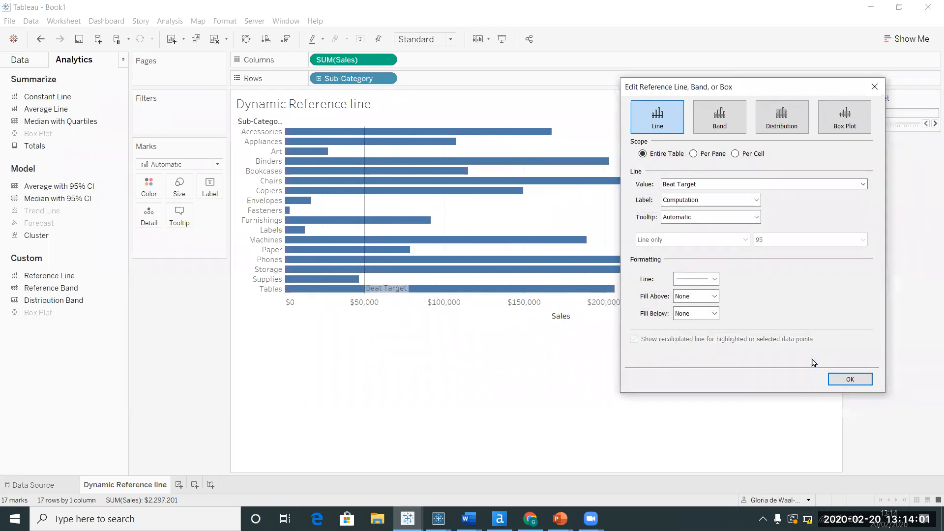
# - Format the Beat Target reference line as a dashed line
pyautogui.click(715, 280)
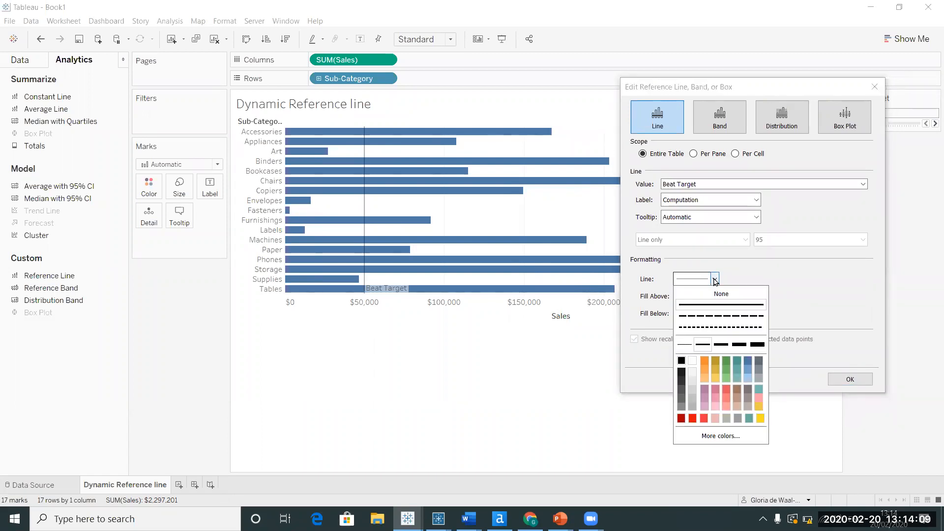
pyautogui.click(712, 317)
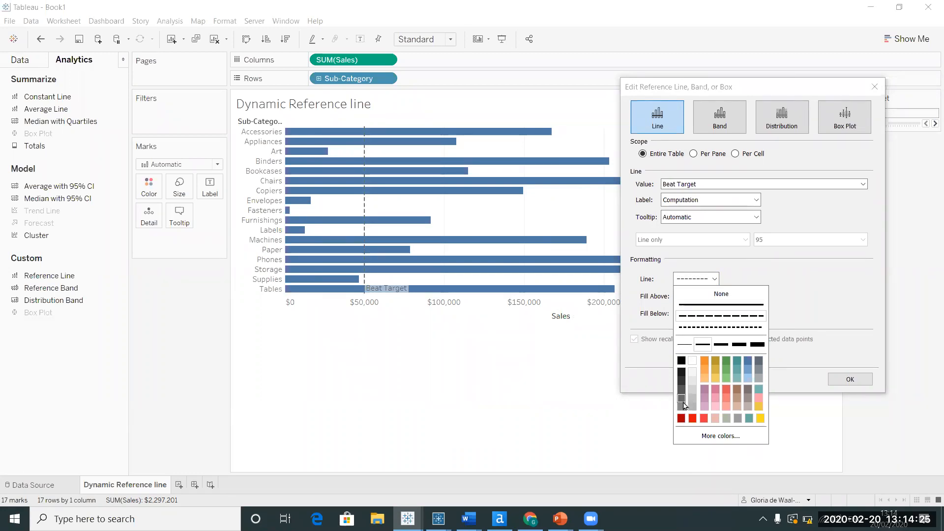
pyautogui.click(853, 357)
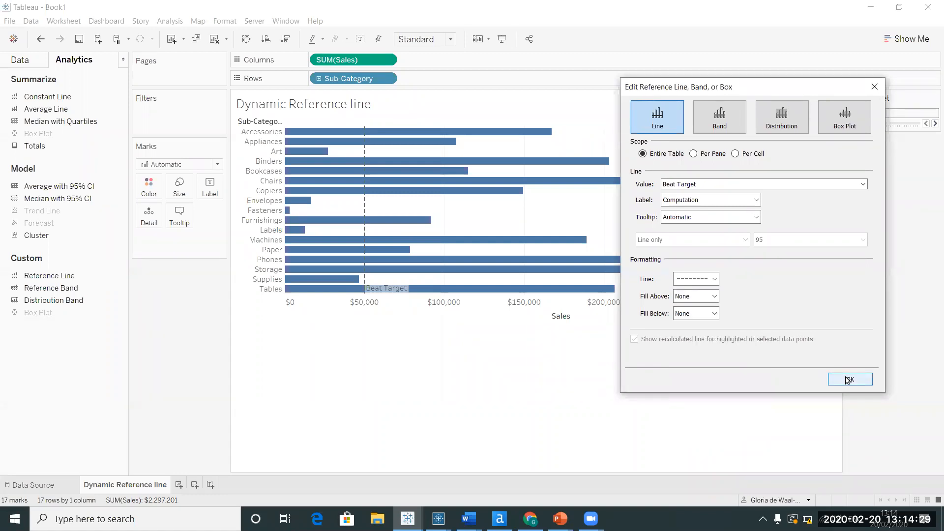
# - Apply the reference line settings and raise the Beat Target parameter to 120,000 in steps
pyautogui.click(847, 380)
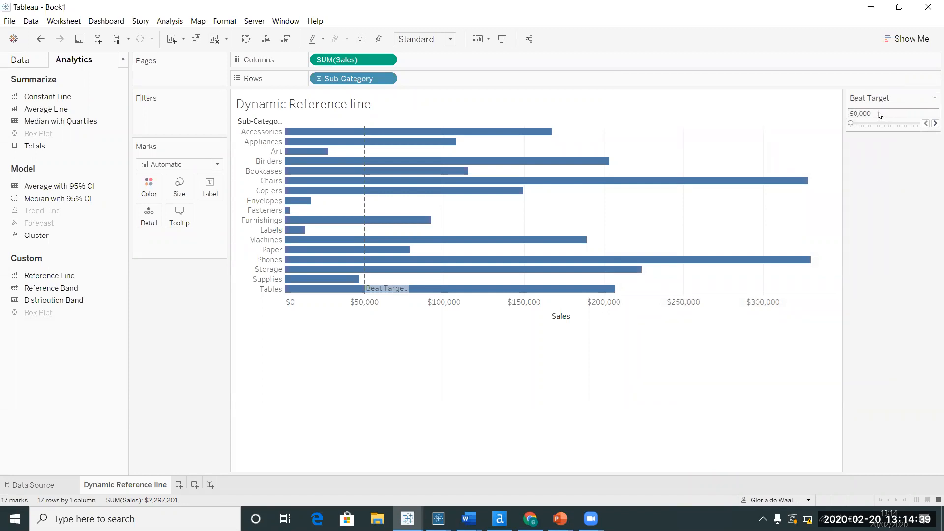
pyautogui.click(930, 124)
pyautogui.click(931, 125)
pyautogui.click(931, 125)
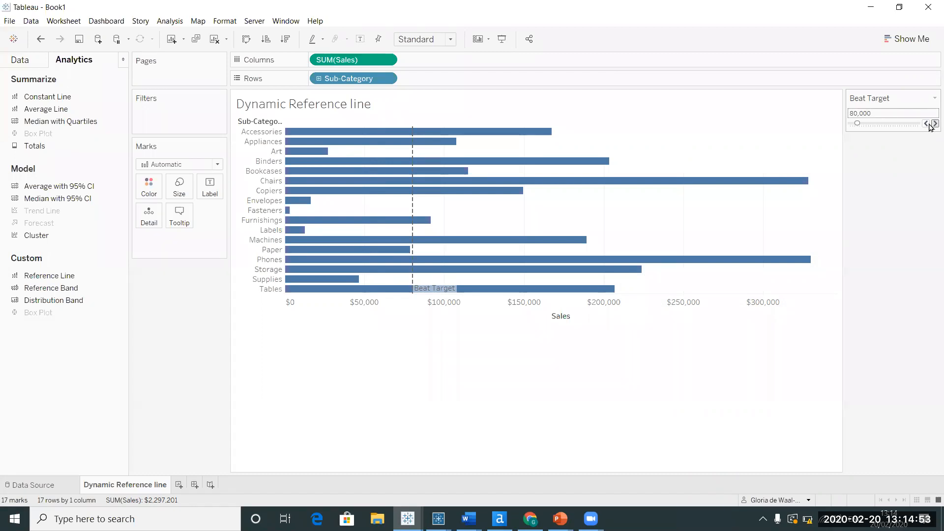
pyautogui.click(934, 123)
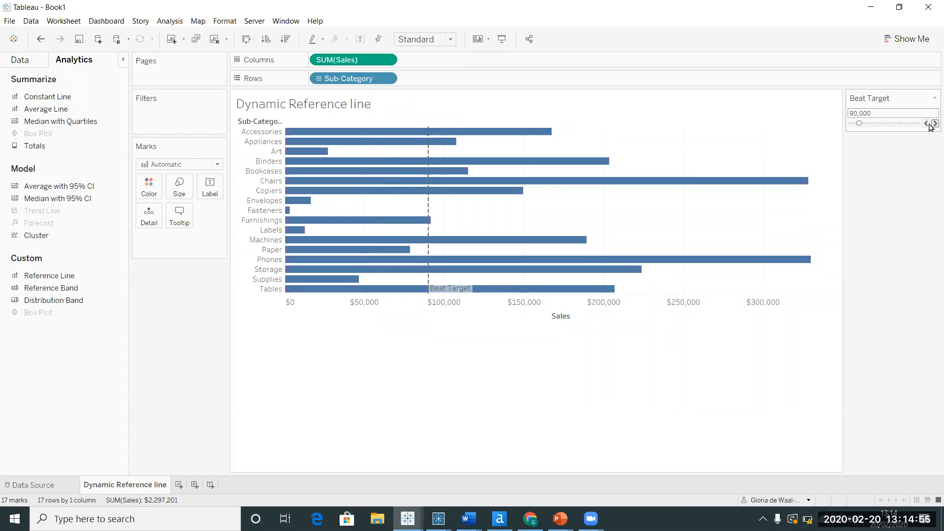
pyautogui.click(934, 123)
pyautogui.click(935, 123)
pyautogui.click(934, 123)
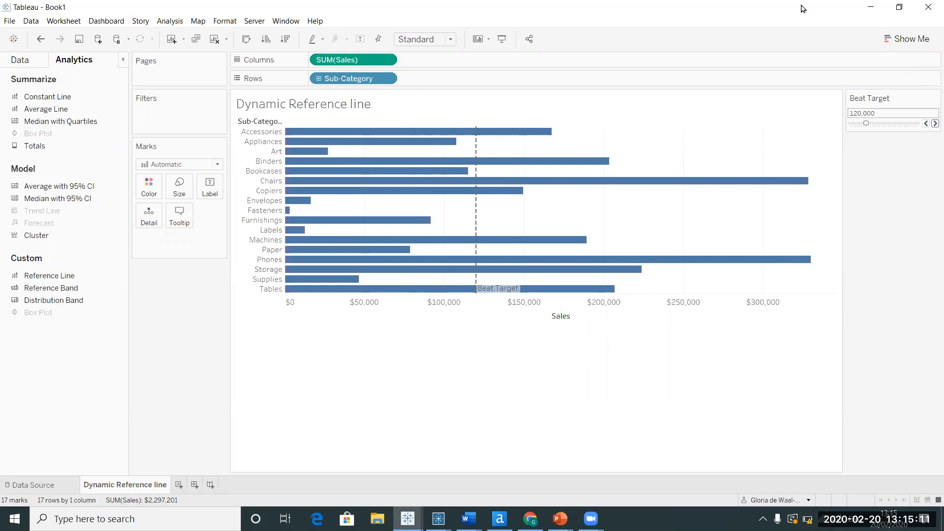
# - Duplicate the Dynamic Reference line worksheet and rename the copy "Dynamic Reference line w. colour"
pyautogui.rightClick(131, 485)
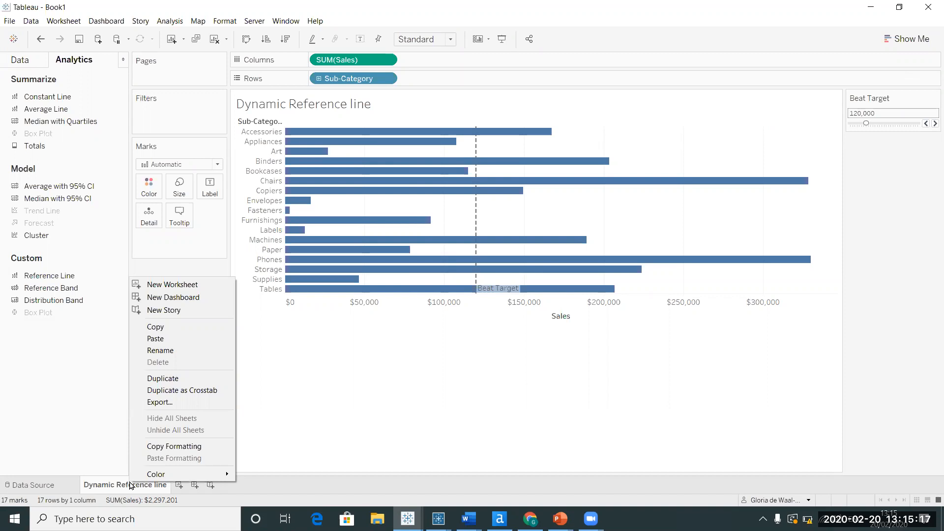
pyautogui.click(162, 380)
pyautogui.doubleClick(256, 484)
pyautogui.click(260, 484)
pyautogui.press('BackSpace')
pyautogui.press('BackSpace')
pyautogui.press('BackSpace')
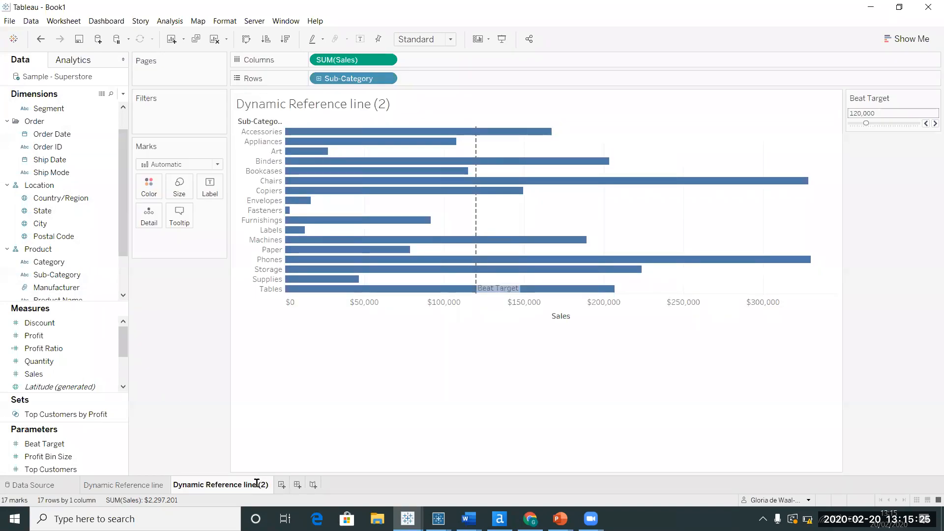
pyautogui.write('w')
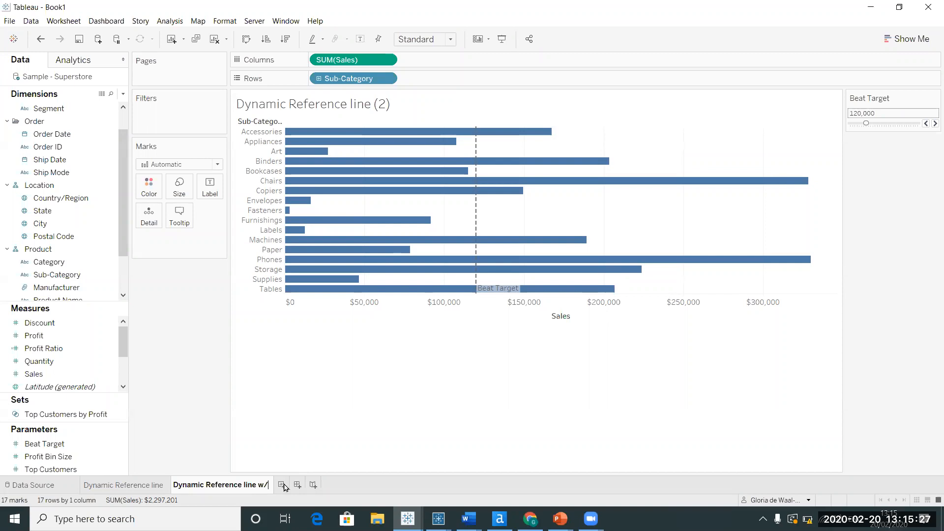
pyautogui.write('. colour')
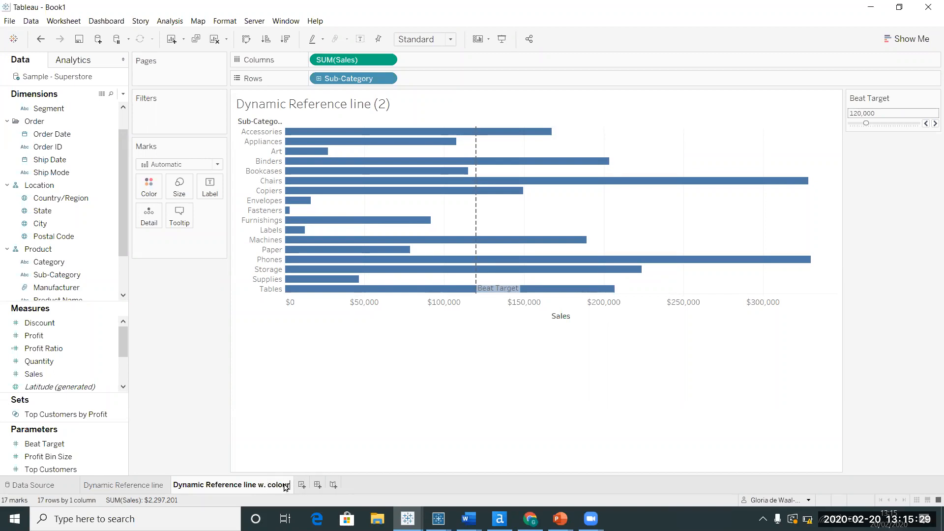
pyautogui.click(329, 394)
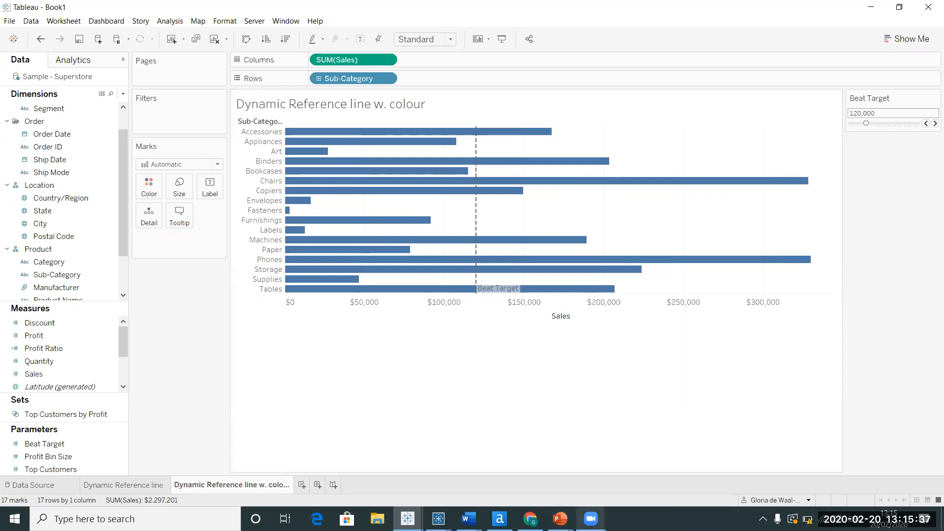
pyautogui.click(591, 518)
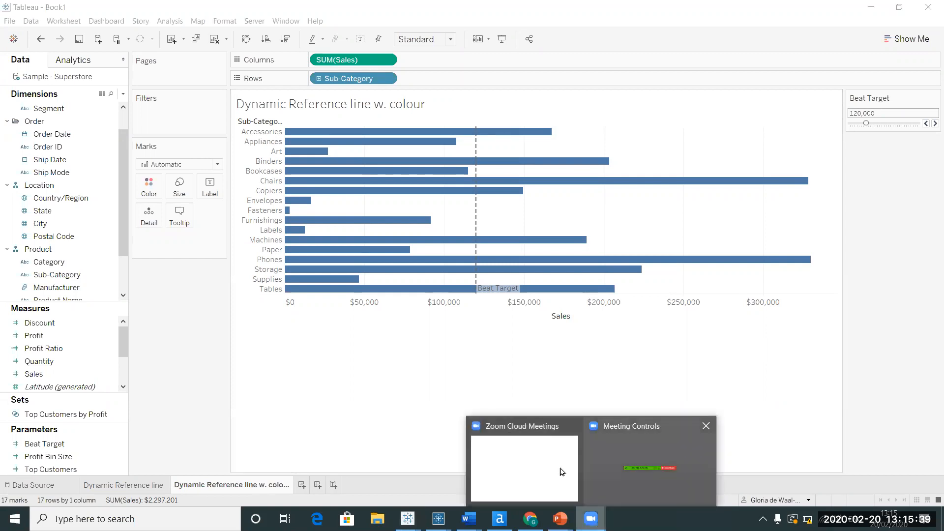
pyautogui.moveTo(561, 471)
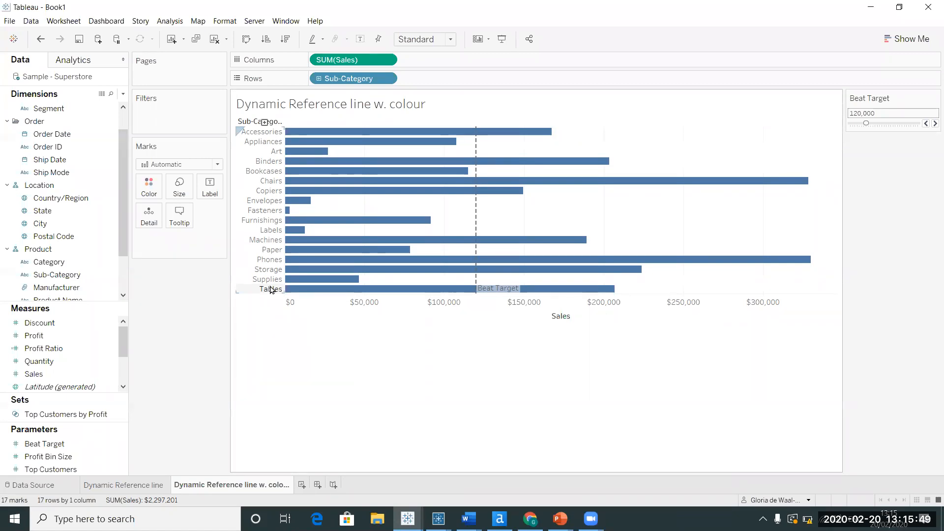
# - Create a new calculated field and name it "Target colour CF"
pyautogui.click(123, 95)
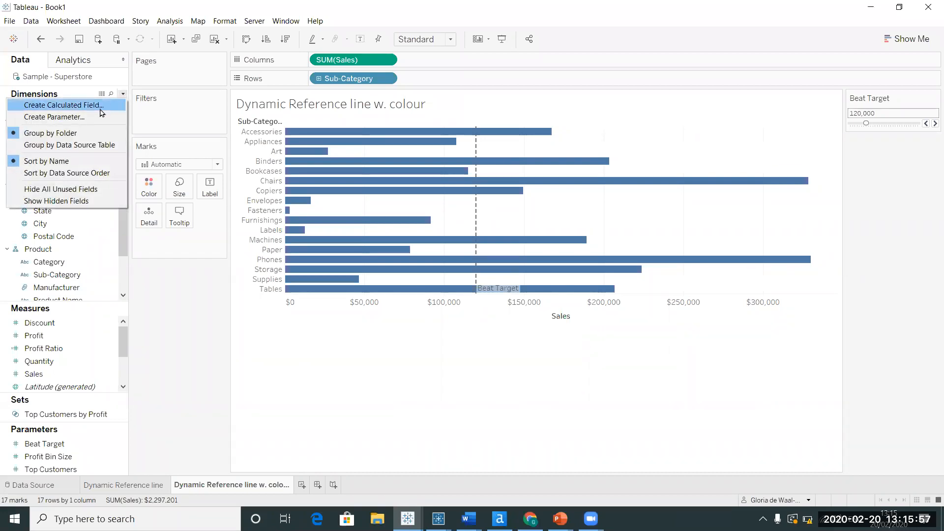
pyautogui.click(83, 106)
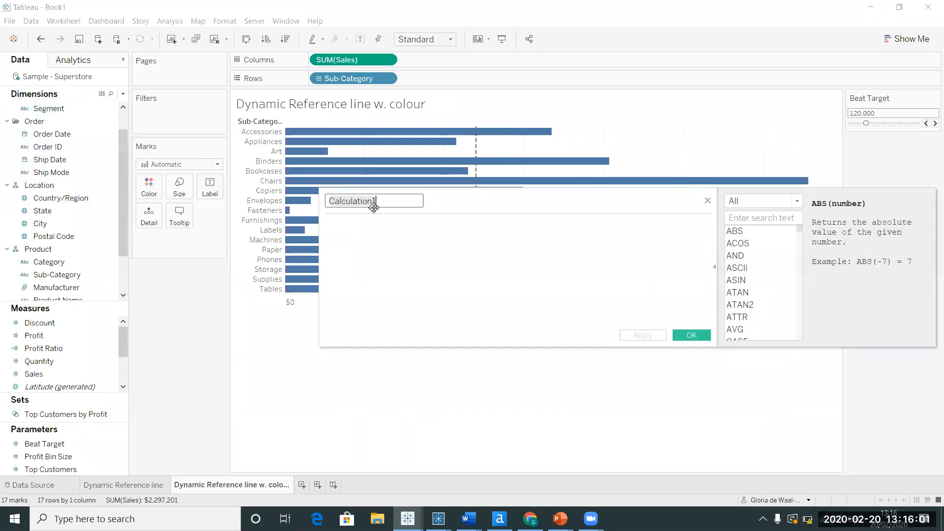
pyautogui.rightClick(327, 197)
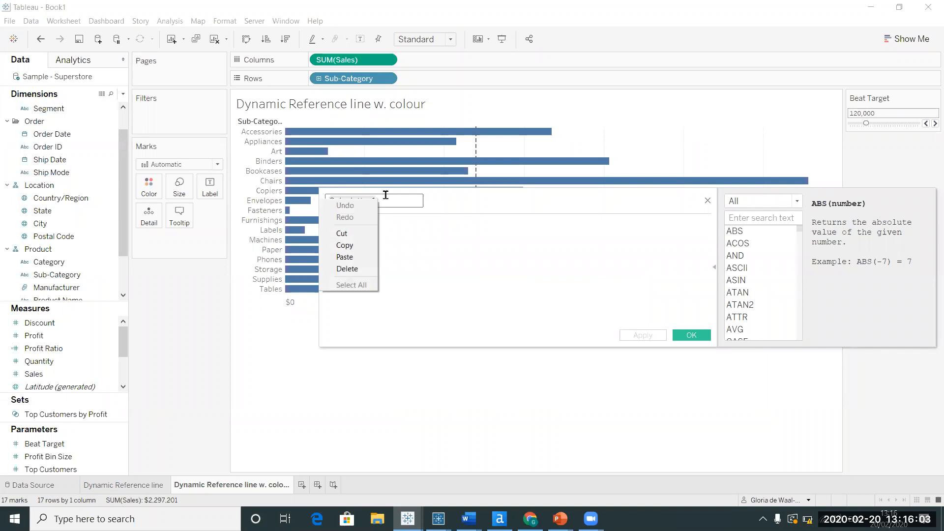
pyautogui.click(392, 197)
pyautogui.moveTo(393, 197); pyautogui.dragTo(323, 198)
pyautogui.write('T')
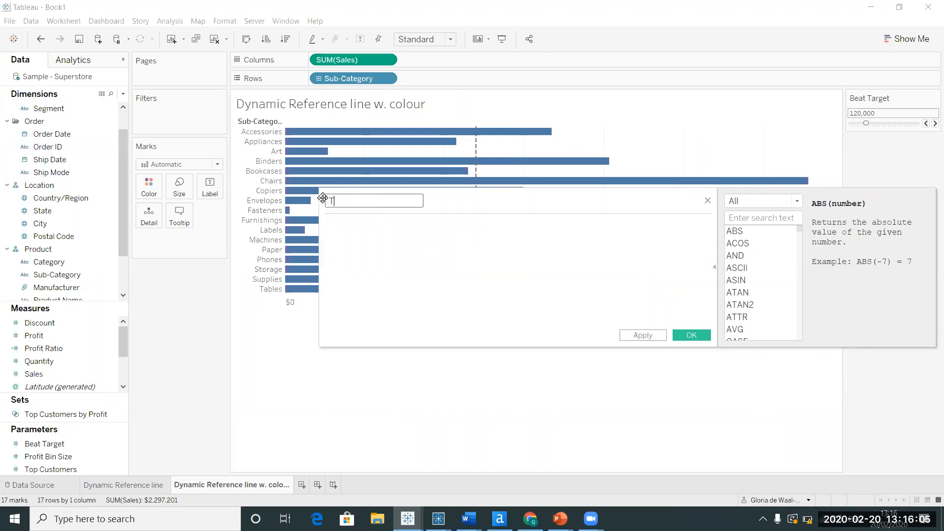
pyautogui.write('arget colour CF')
pyautogui.click(418, 234)
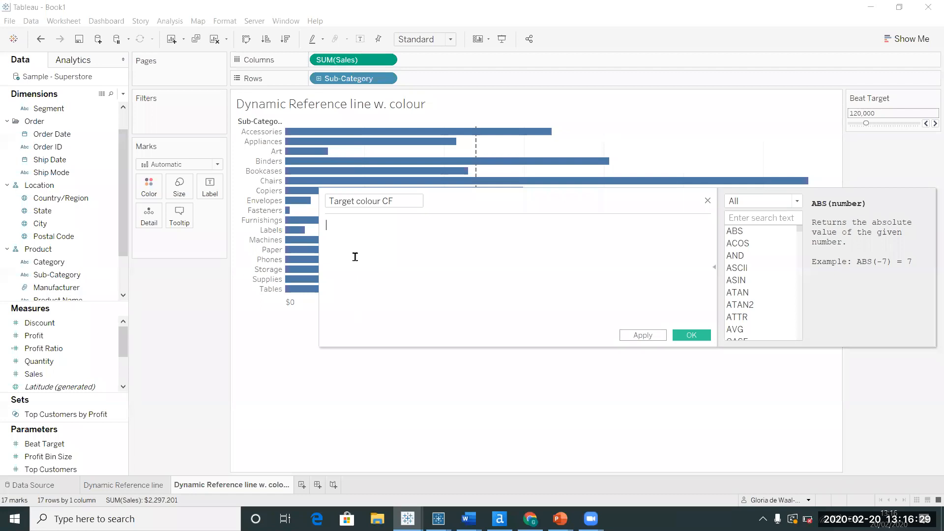
pyautogui.write('sum')
pyautogui.press('Return')
pyautogui.write('sal')
pyautogui.press('Return')
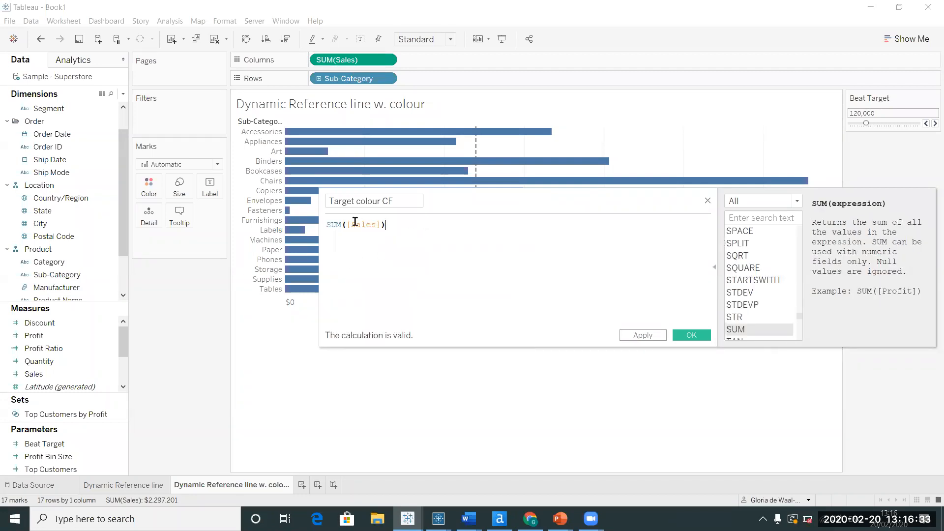
pyautogui.moveTo(424, 224); pyautogui.dragTo(284, 221)
pyautogui.press('BackSpace')
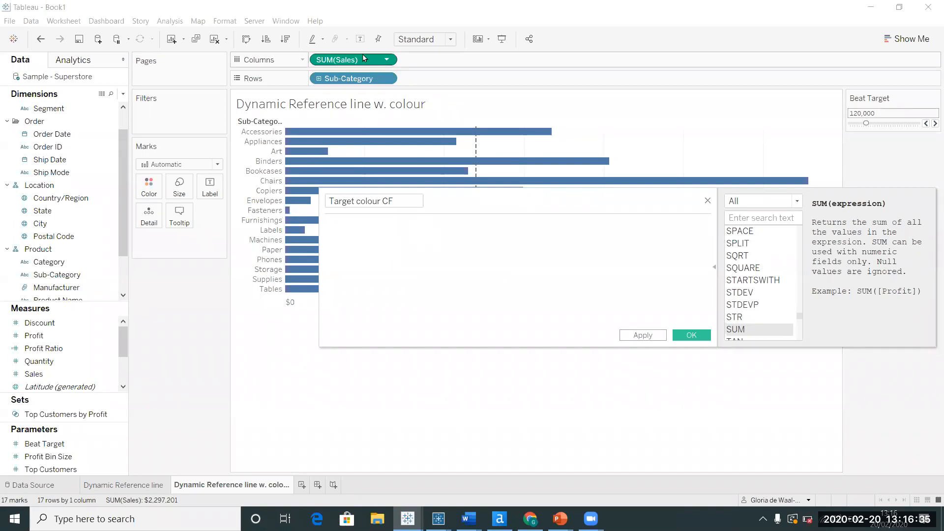
# - Define the Target colour CF formula as SUM([Sales])>[Beat Target], reusing the existing Sales pill and parameter, and save the field
pyautogui.moveTo(362, 124); pyautogui.dragTo(392, 234)
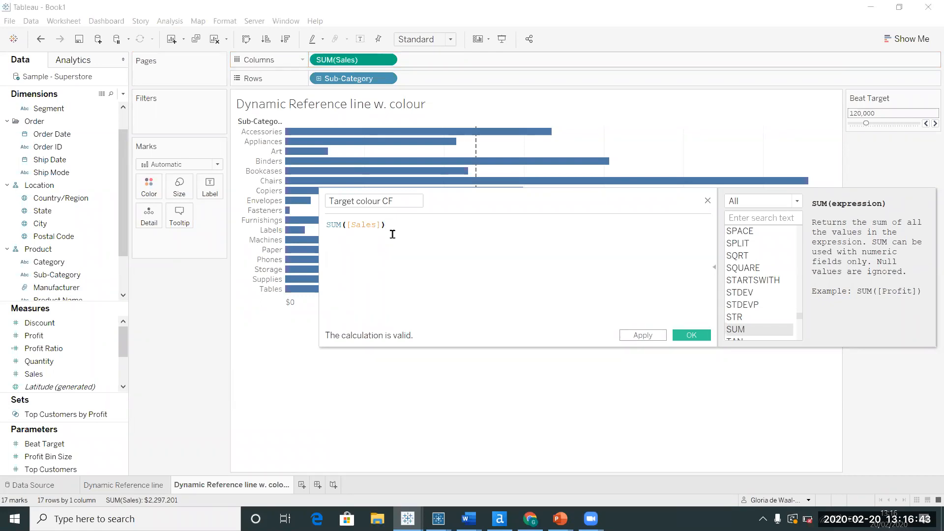
pyautogui.write('>')
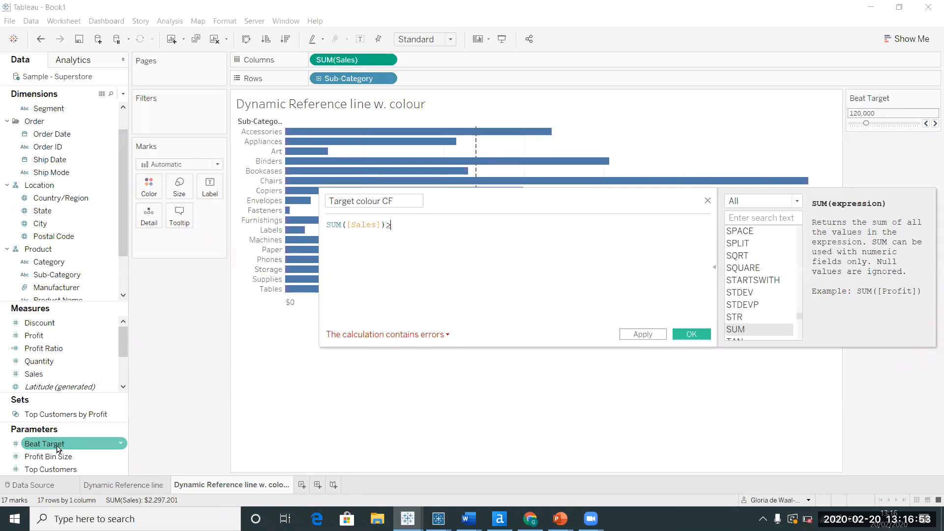
pyautogui.moveTo(57, 448); pyautogui.dragTo(444, 227)
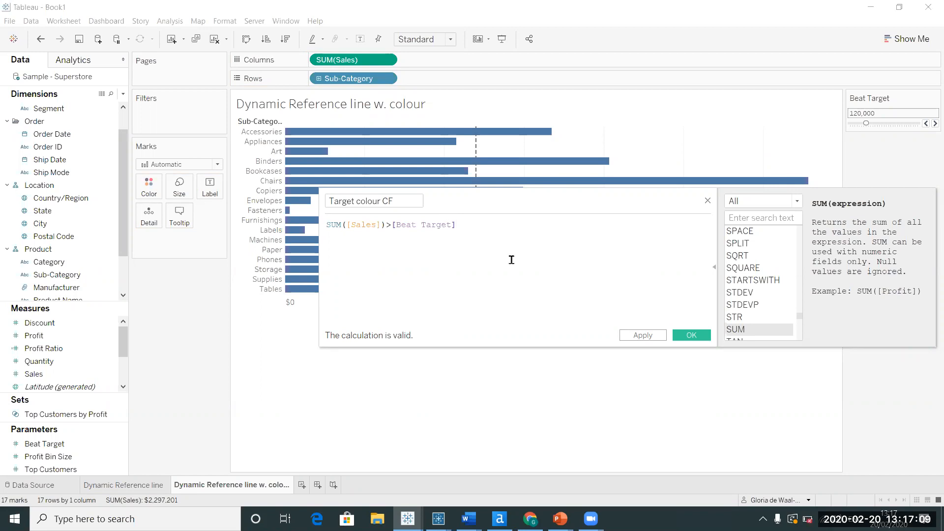
pyautogui.click(693, 336)
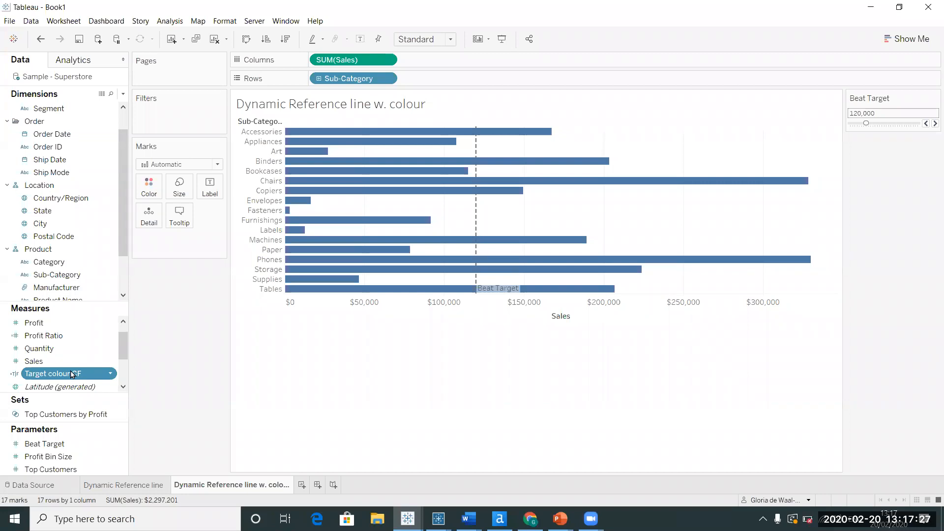
# - Colour the bars by Target colour CF and raise the Beat Target parameter to 150,000
pyautogui.moveTo(79, 374); pyautogui.dragTo(156, 190)
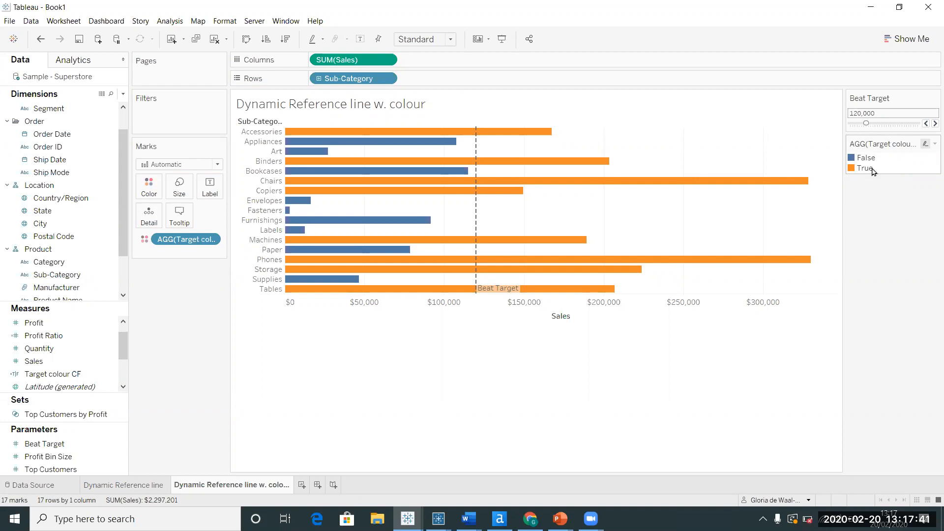
pyautogui.click(931, 124)
pyautogui.click(931, 125)
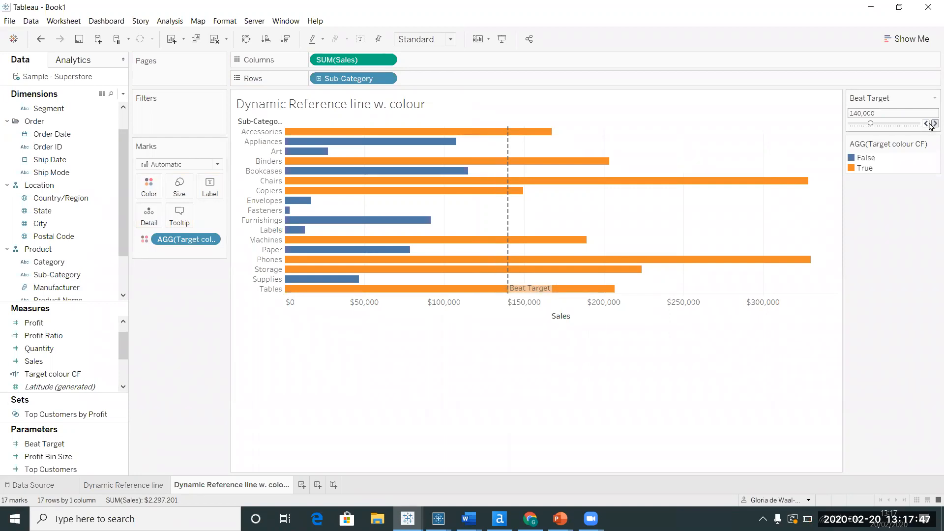
pyautogui.click(931, 124)
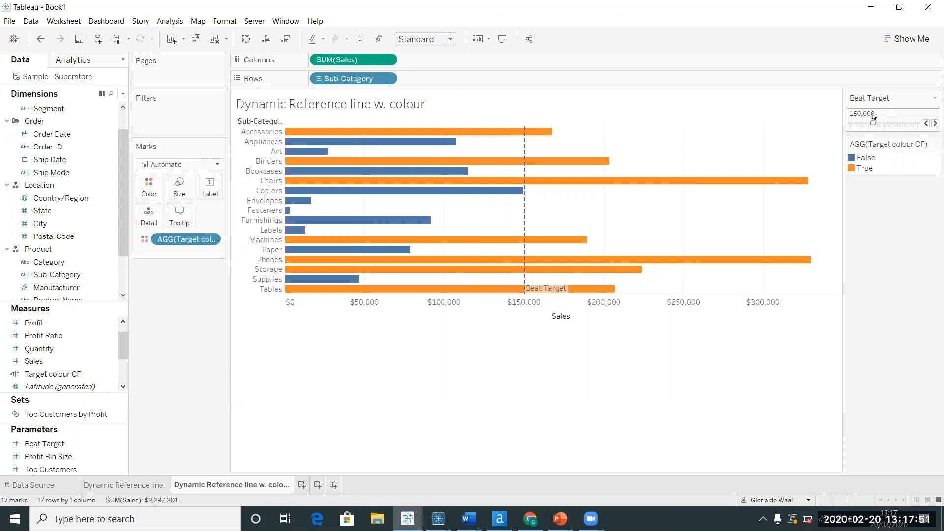
# - Change the Beat Target control from a slider to type-in entry and set its value to 200k
pyautogui.click(934, 98)
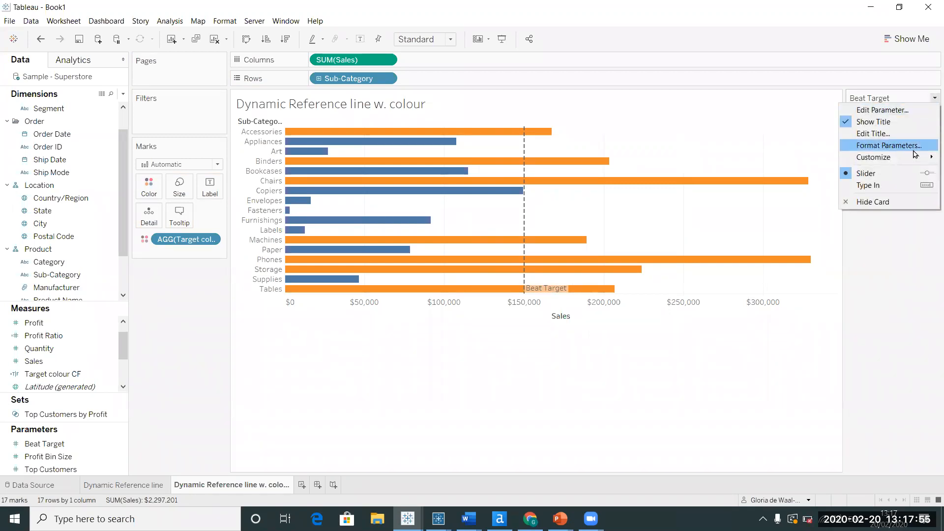
pyautogui.click(894, 191)
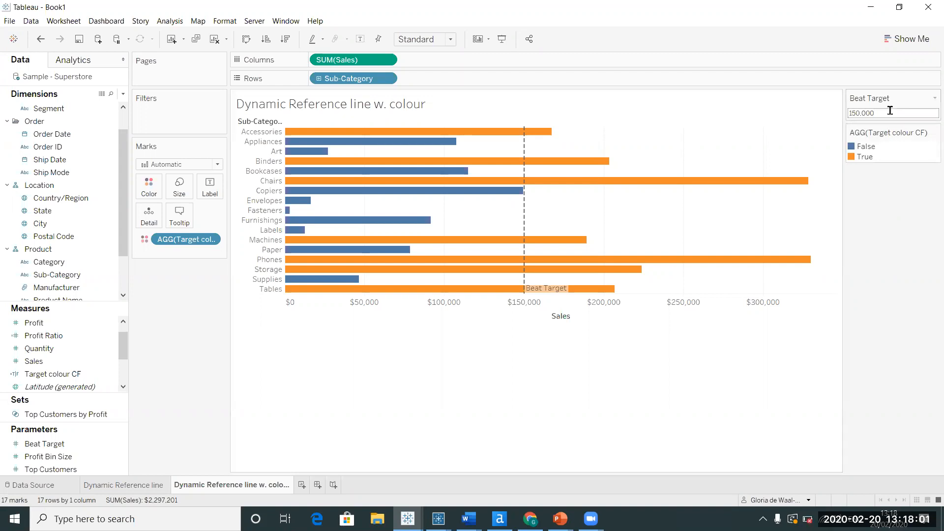
pyautogui.doubleClick(851, 113)
pyautogui.write('200k')
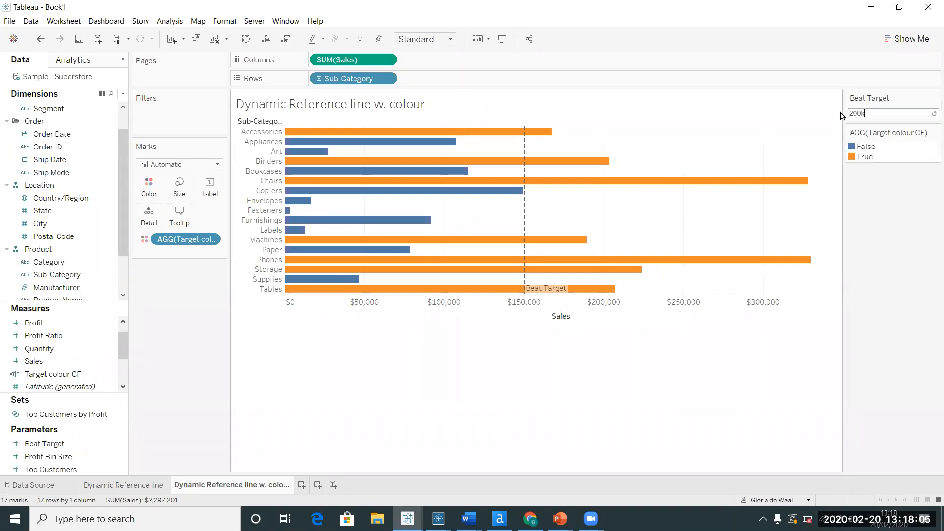
pyautogui.press('Return')
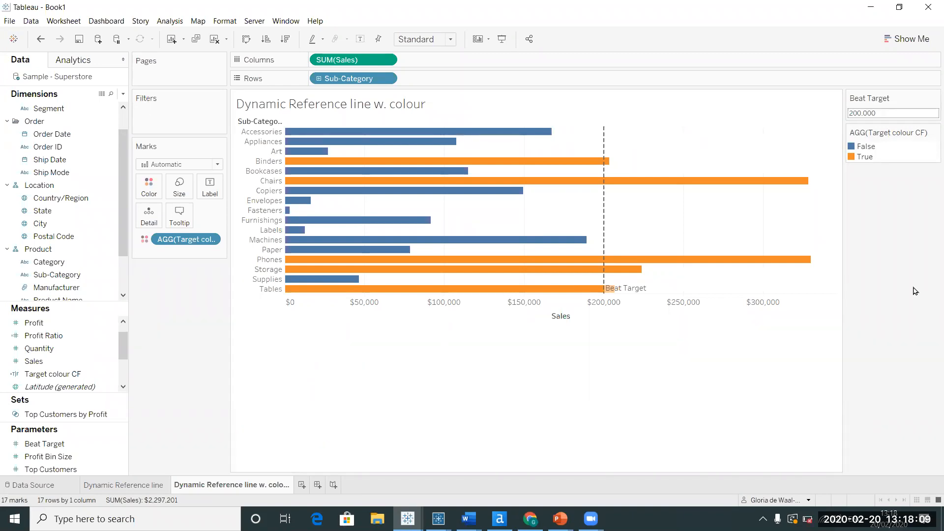
# - Set the Beat Target parameter to 250,000
pyautogui.click(881, 114)
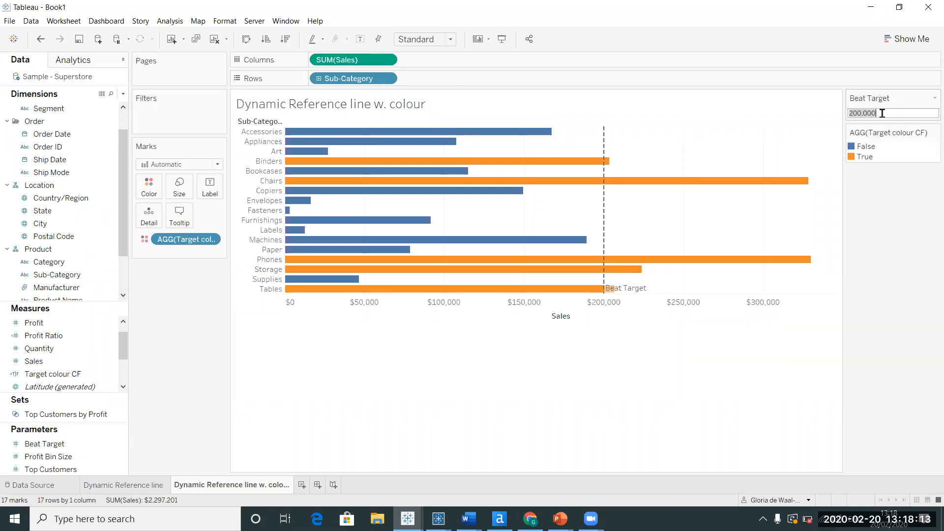
pyautogui.write('250,000')
pyautogui.press('Return')
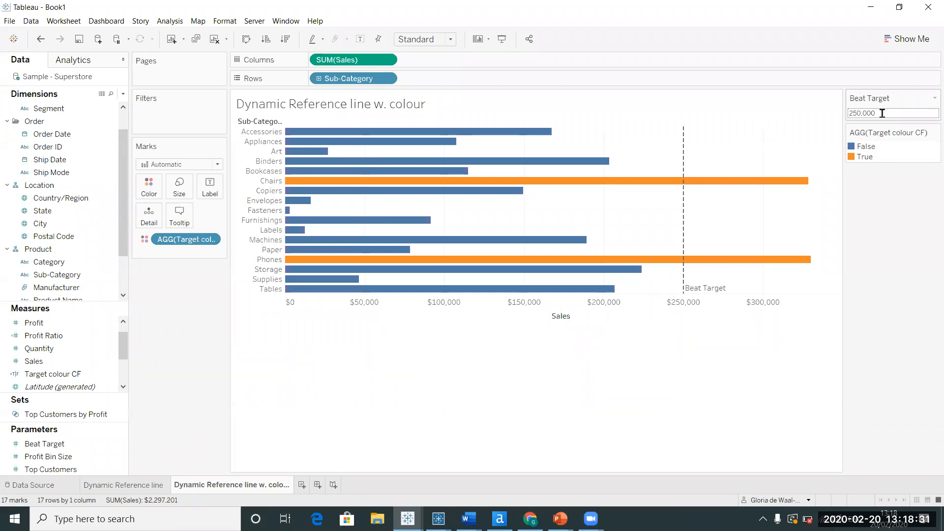
# - Recolour the False bars light gray using the Seattle Grays palette and apply the colour change
pyautogui.click(153, 190)
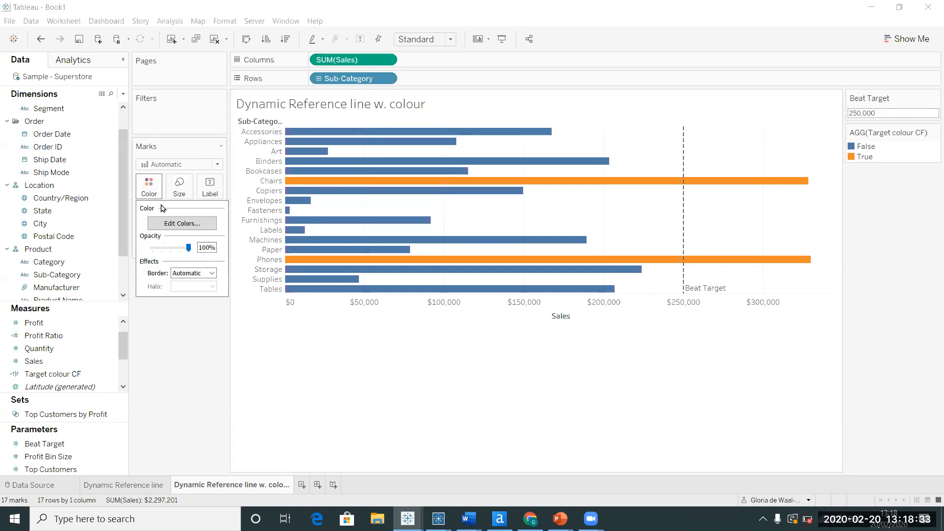
pyautogui.click(166, 225)
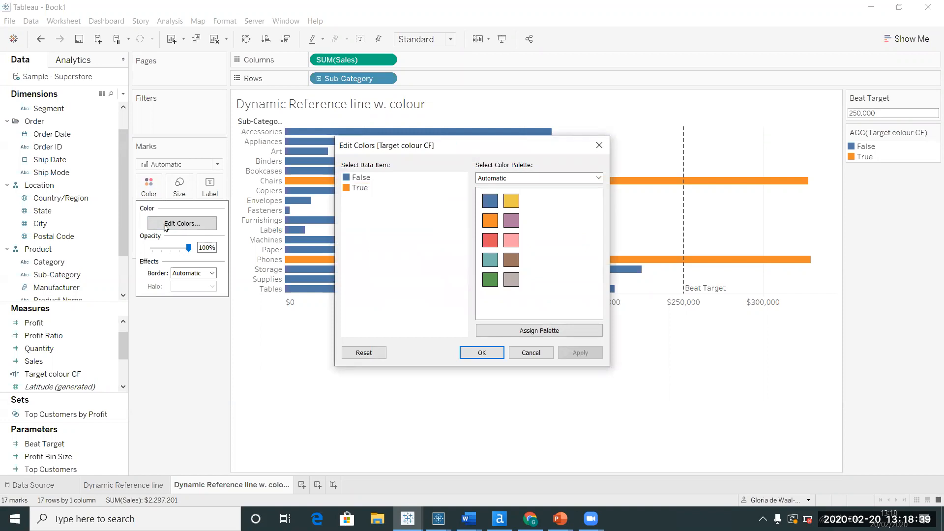
pyautogui.click(359, 187)
pyautogui.click(368, 178)
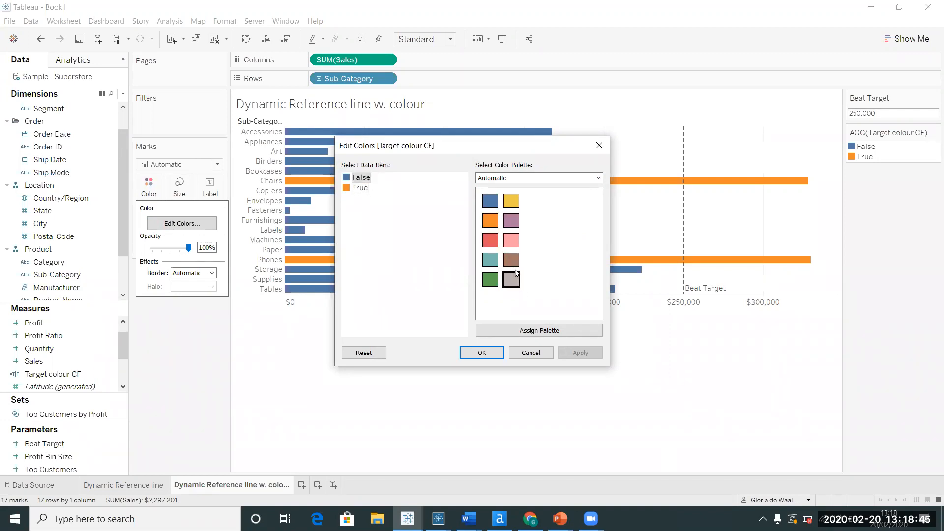
pyautogui.click(526, 179)
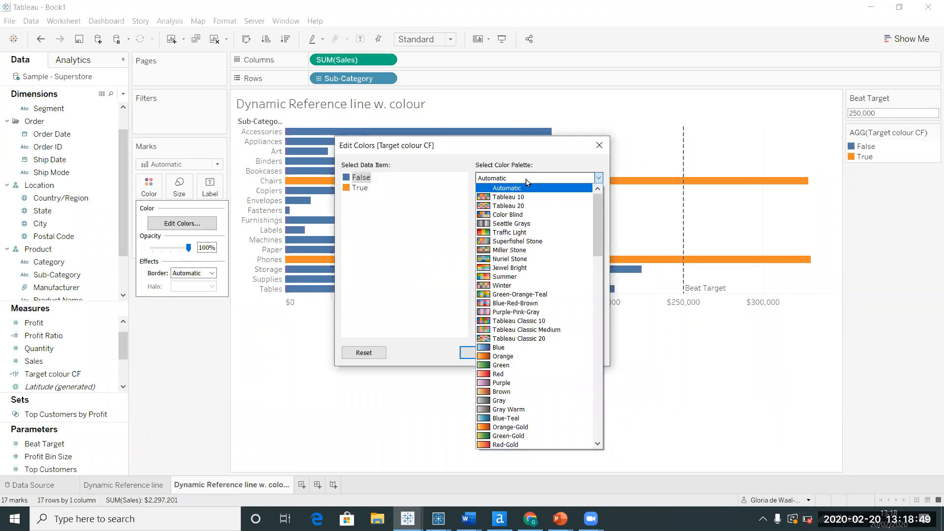
pyautogui.click(513, 223)
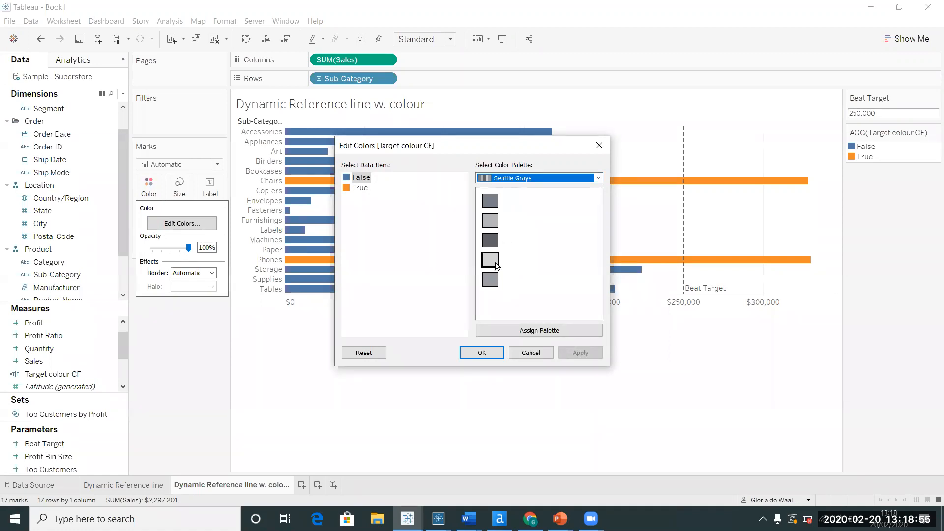
pyautogui.click(496, 264)
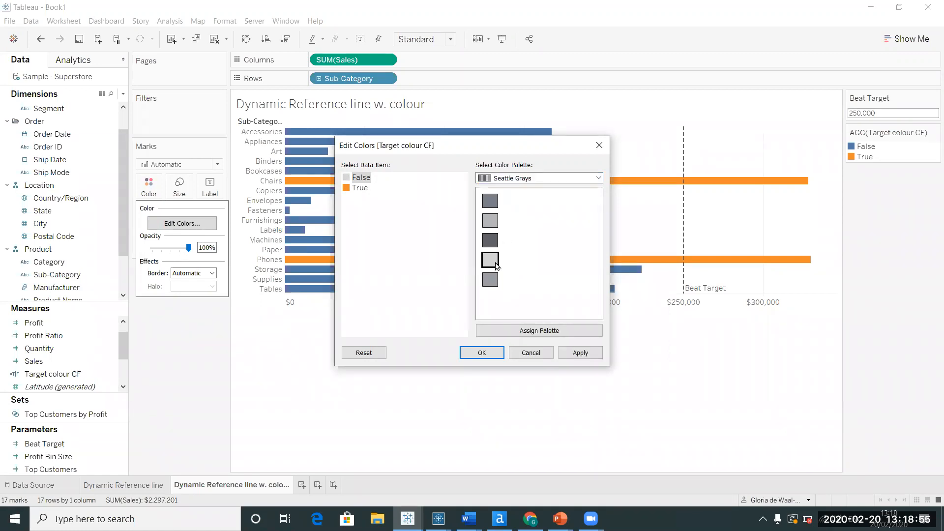
pyautogui.click(483, 353)
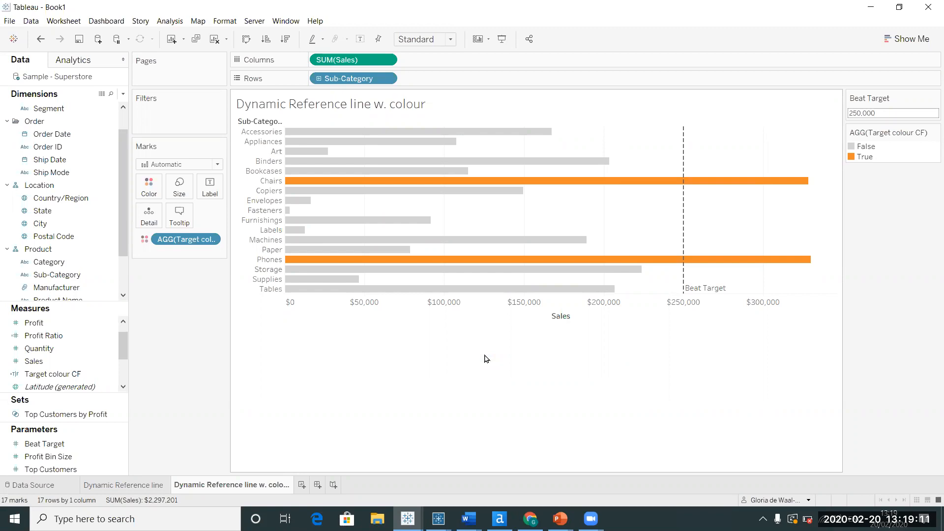
# - Add a new worksheet and name it Sales Comparison
pyautogui.click(302, 484)
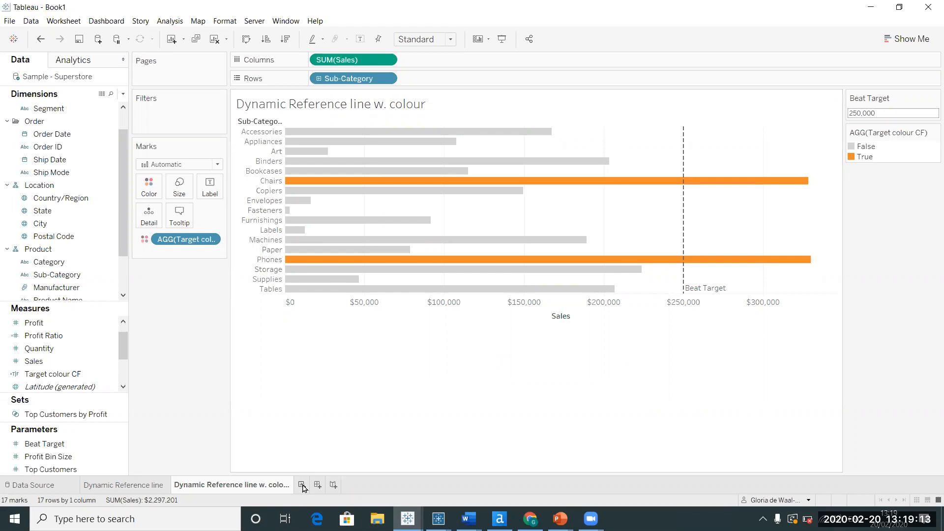
pyautogui.doubleClick(304, 484)
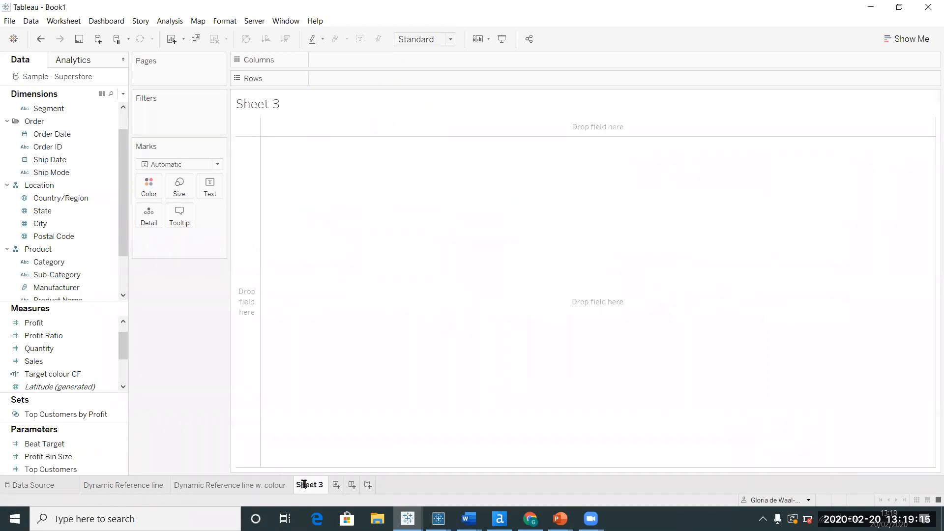
pyautogui.doubleClick(304, 484)
pyautogui.press('BackSpace')
pyautogui.write('S')
pyautogui.press('Delete')
pyautogui.write('ales Comp')
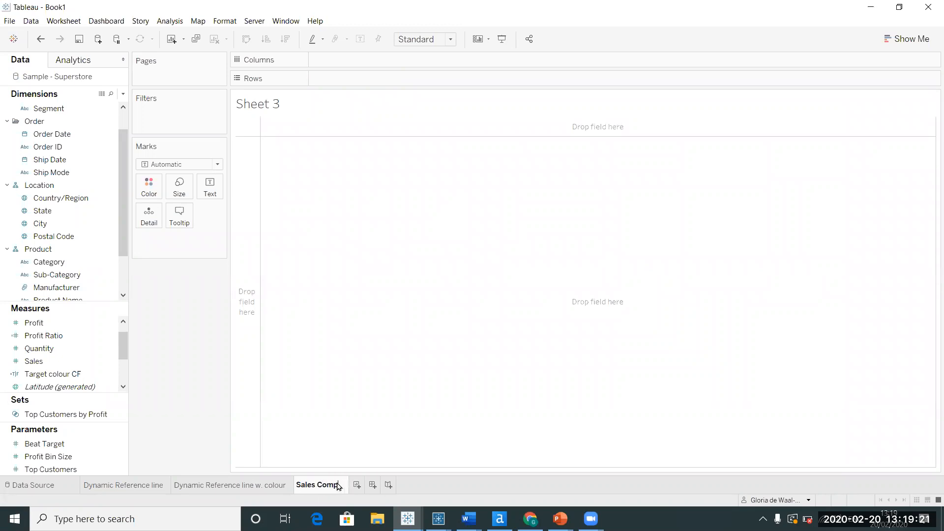
pyautogui.write('arison')
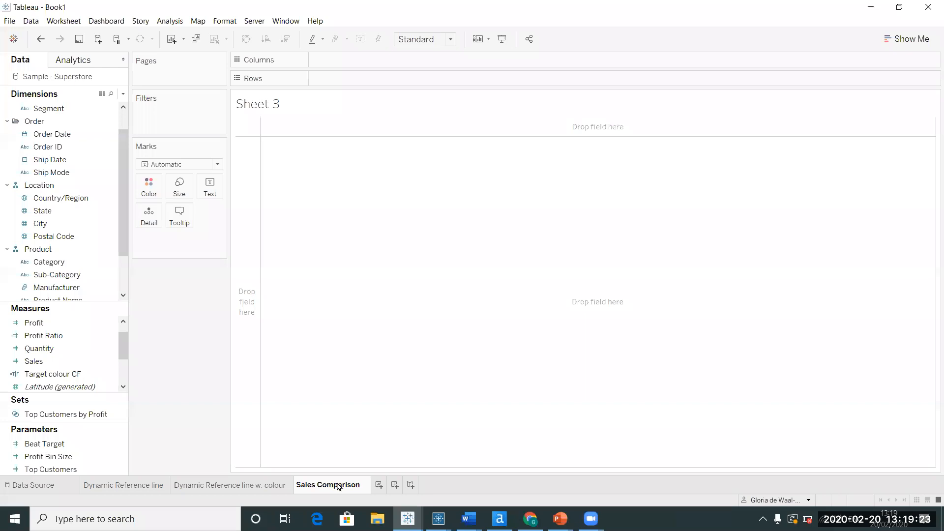
pyautogui.click(506, 378)
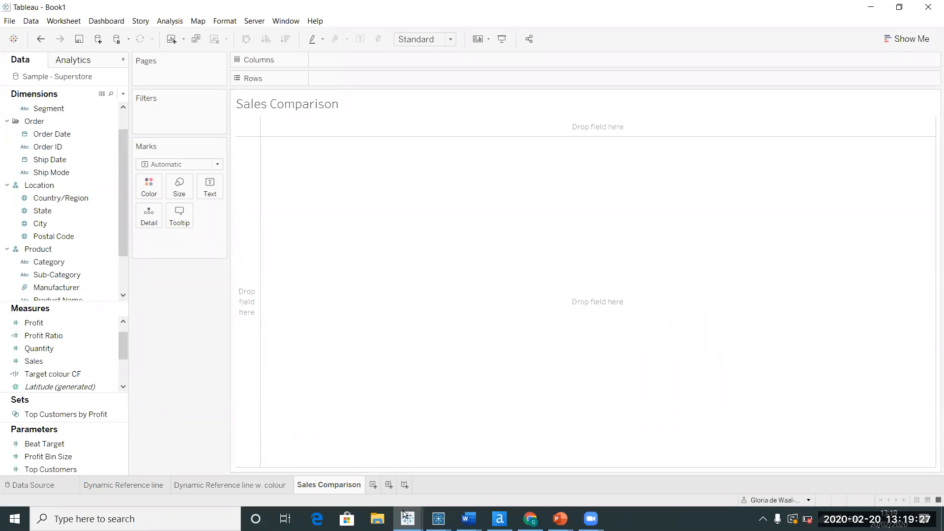
# - Examine the Ex Sales Comparison sheet in the Parameters and Parameter Actions workbook, then return to the Sales Comparison sheet in Book1
pyautogui.moveTo(407, 519)
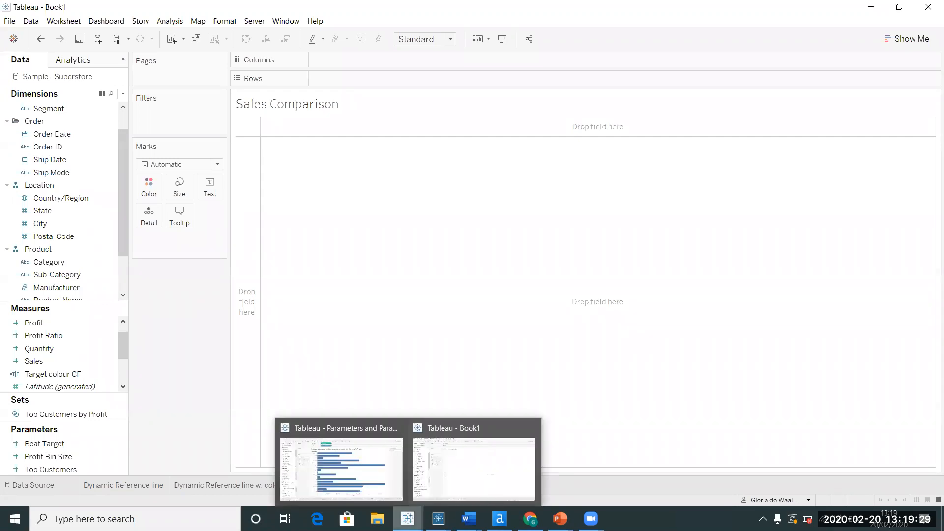
pyautogui.moveTo(373, 485)
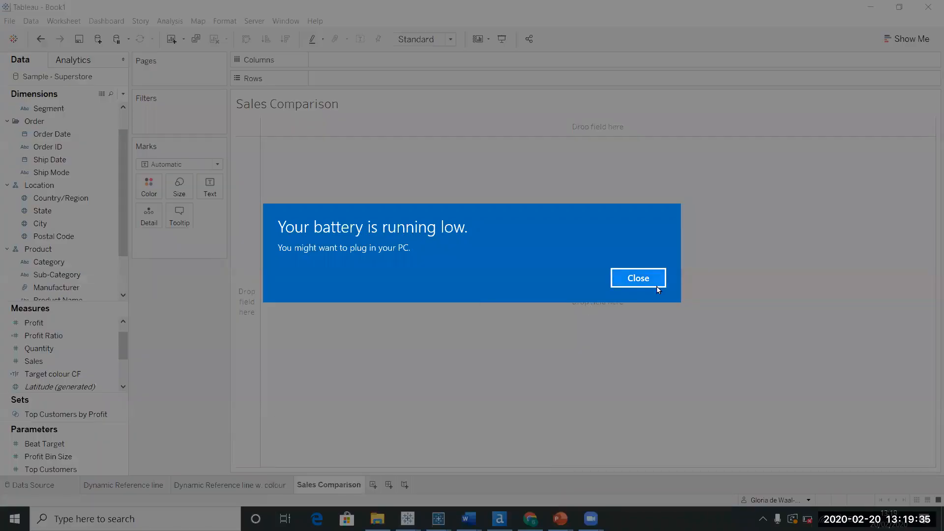
pyautogui.click(656, 288)
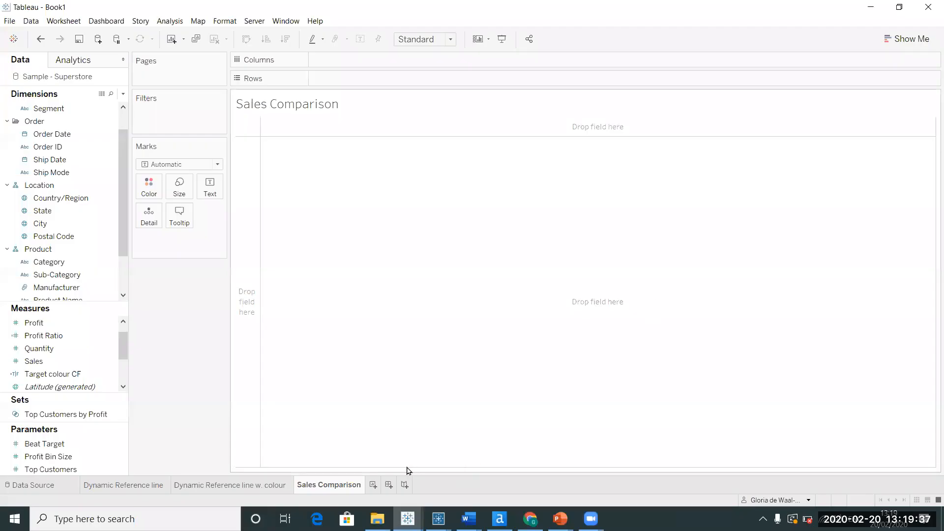
pyautogui.moveTo(436, 517)
pyautogui.click(339, 473)
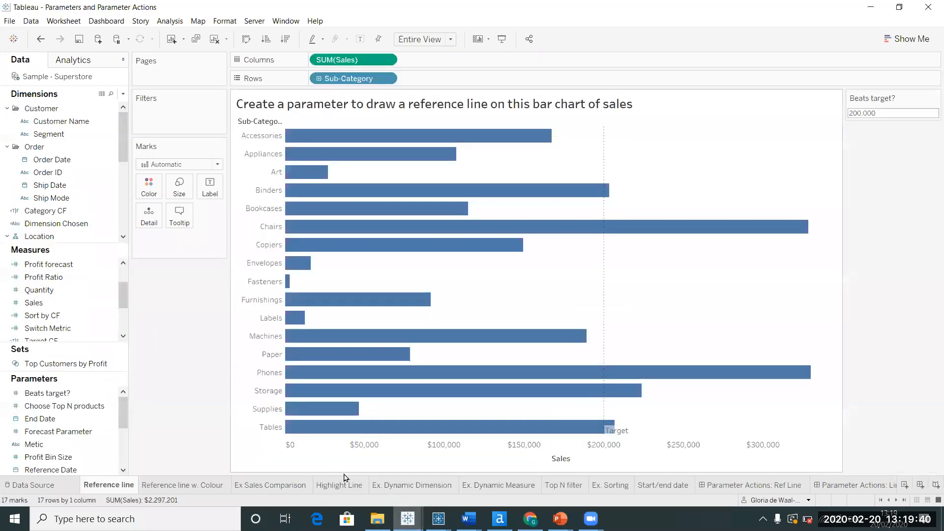
pyautogui.click(273, 484)
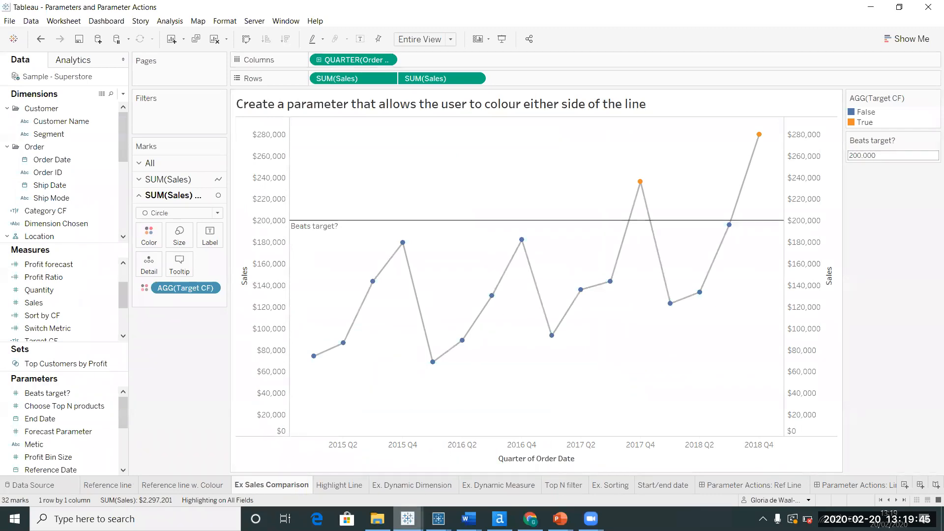
pyautogui.moveTo(411, 511)
pyautogui.click(473, 470)
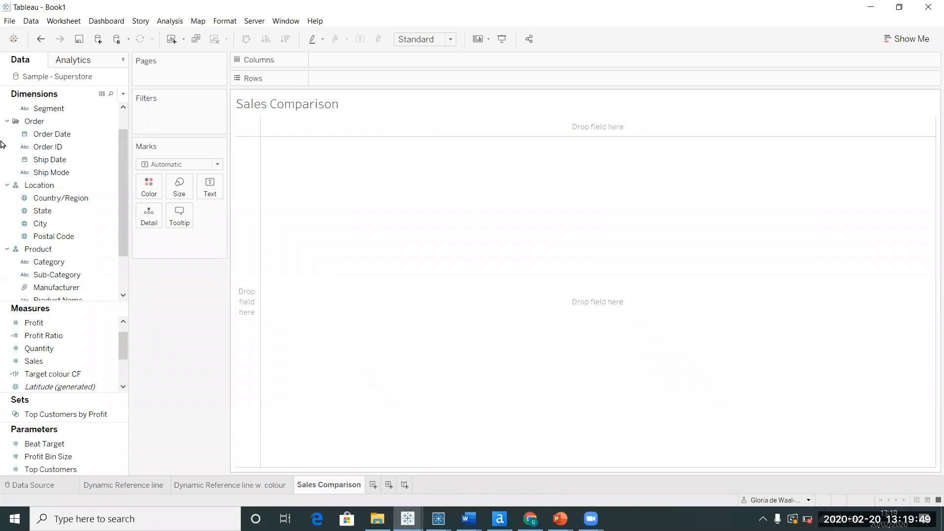
# - Build a line chart of Sales on Rows against Order Date on Columns as a continuous quarter
pyautogui.click(88, 137)
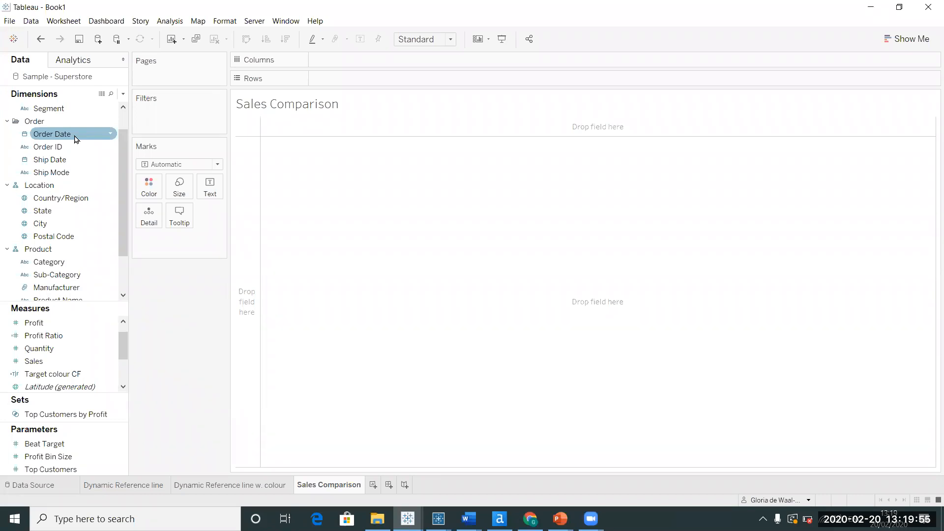
pyautogui.moveTo(63, 137); pyautogui.dragTo(344, 61)
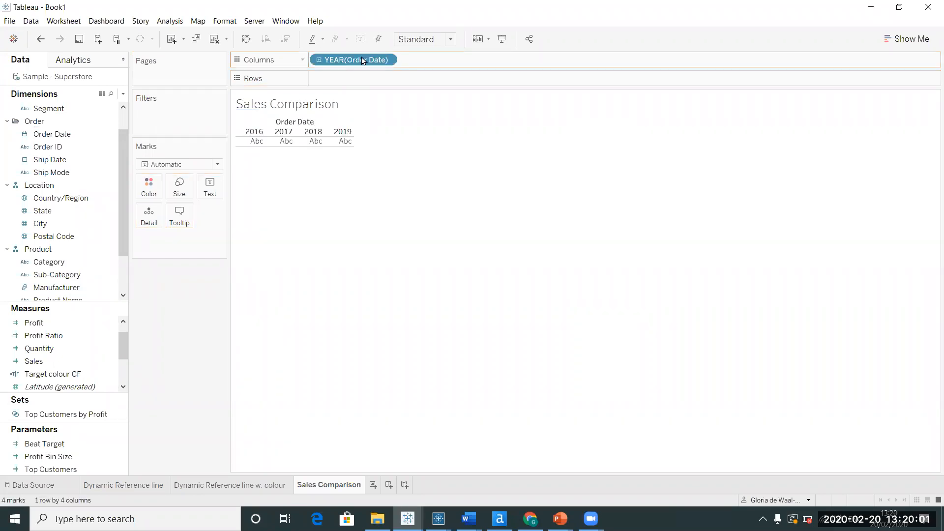
pyautogui.rightClick(362, 59)
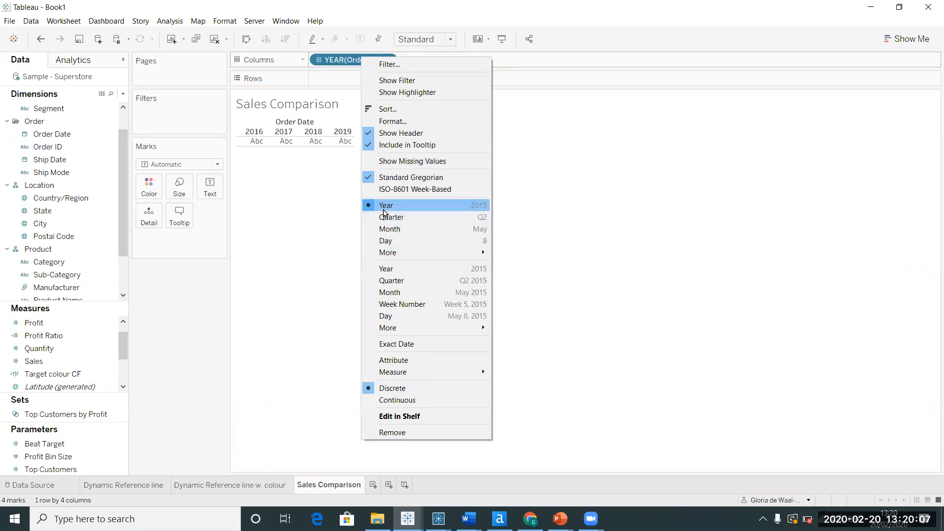
pyautogui.click(401, 283)
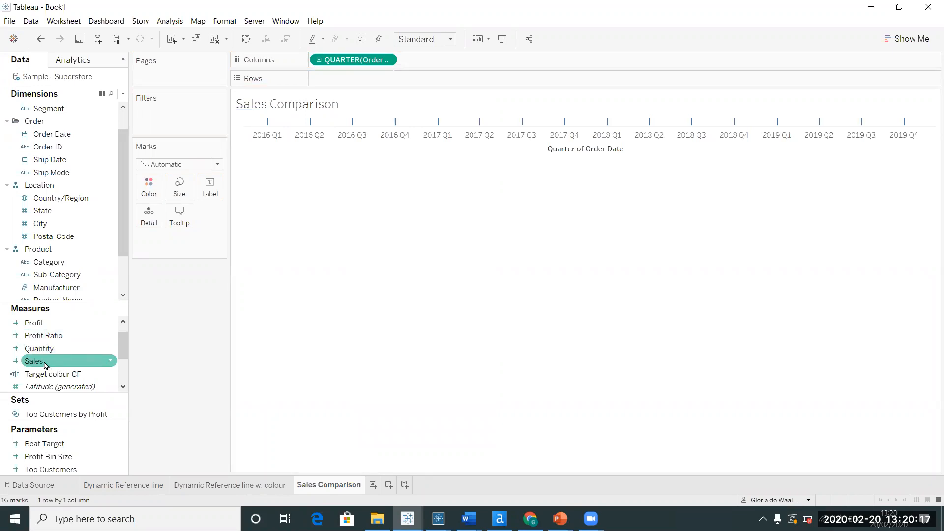
pyautogui.moveTo(44, 365); pyautogui.dragTo(358, 85)
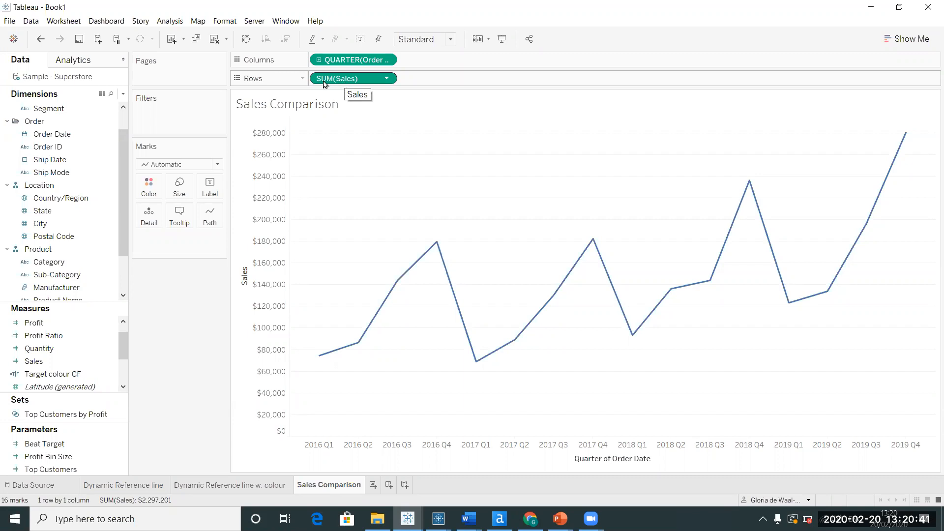
# - Duplicate the Sales measure on Rows and change the second copy's mark type to Circle
pyautogui.moveTo(323, 83); pyautogui.dragTo(432, 84)
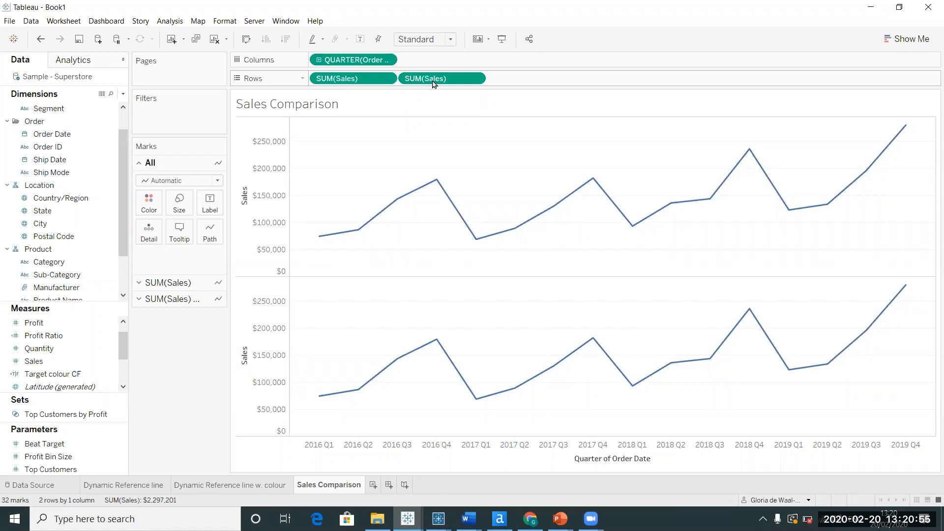
pyautogui.click(139, 300)
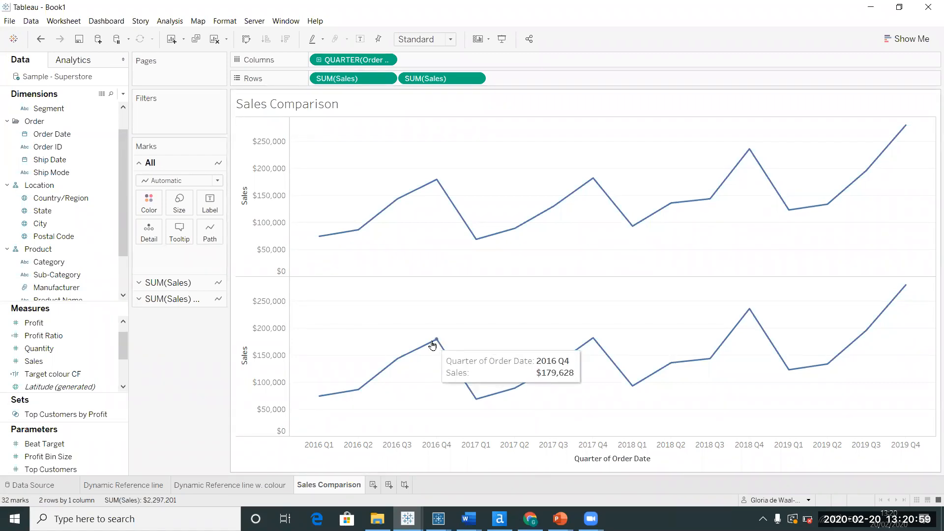
pyautogui.click(436, 341)
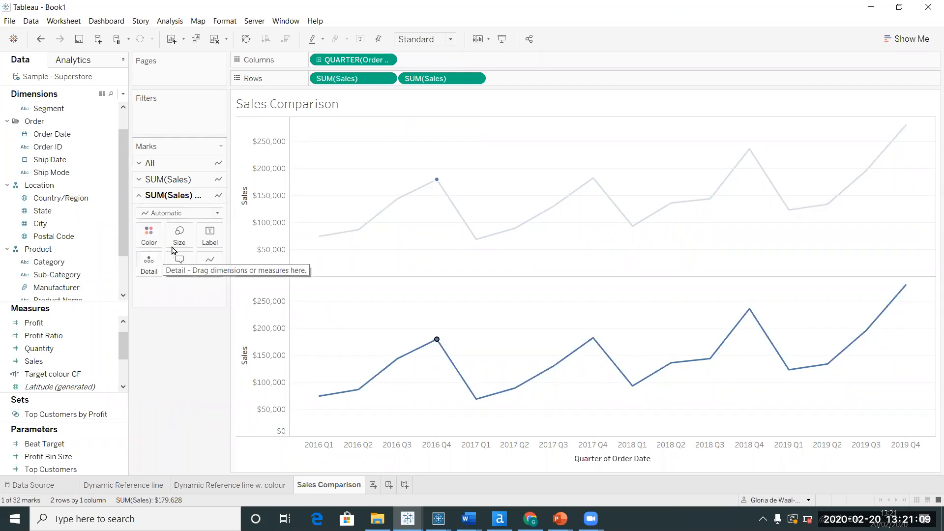
pyautogui.click(215, 214)
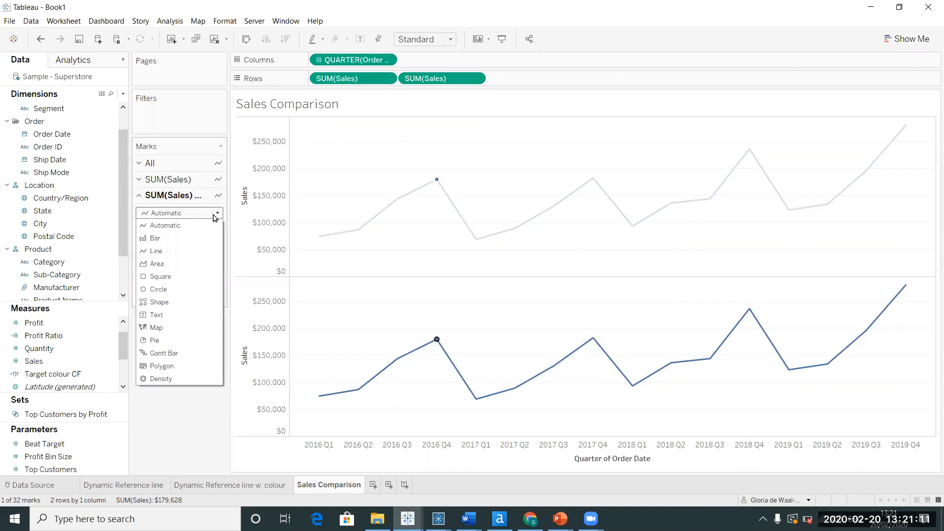
pyautogui.click(182, 289)
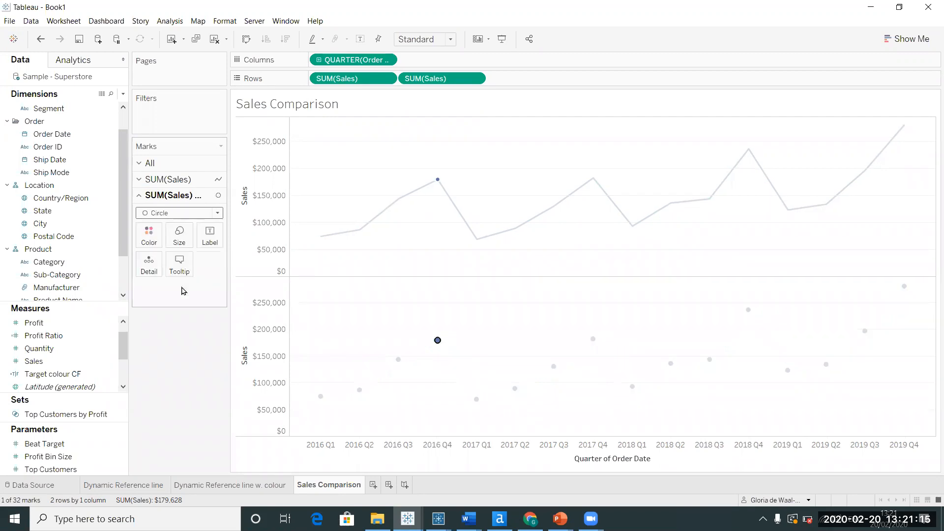
pyautogui.click(322, 312)
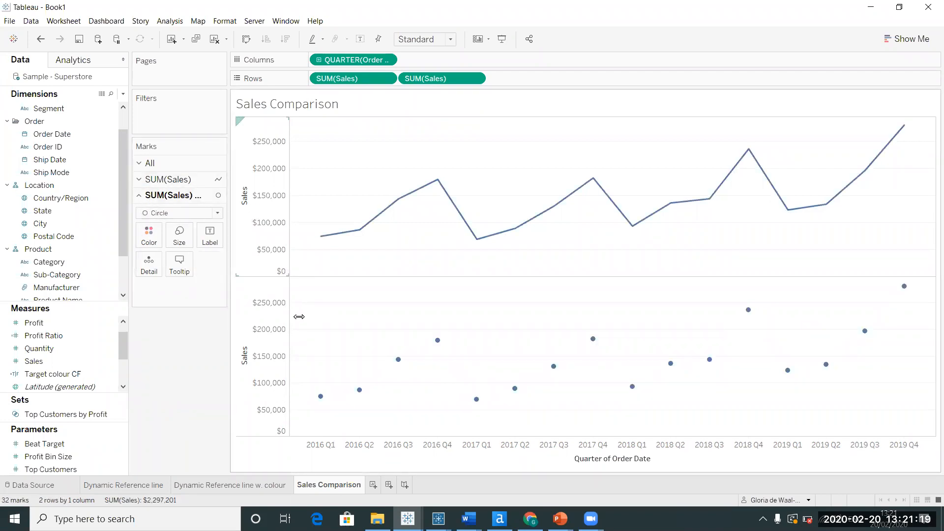
# - Combine the two Sales charts into a synchronized dual axis and hide the secondary axis header
pyautogui.rightClick(261, 353)
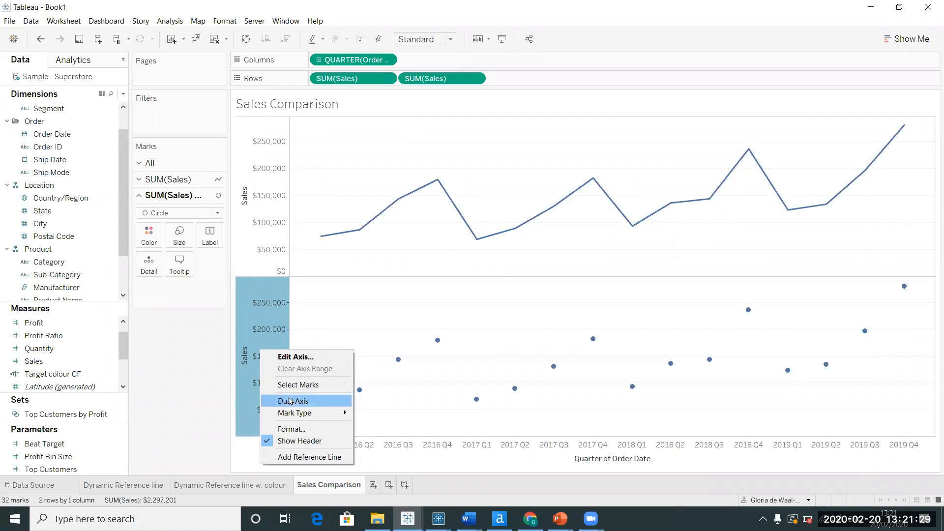
pyautogui.click(290, 401)
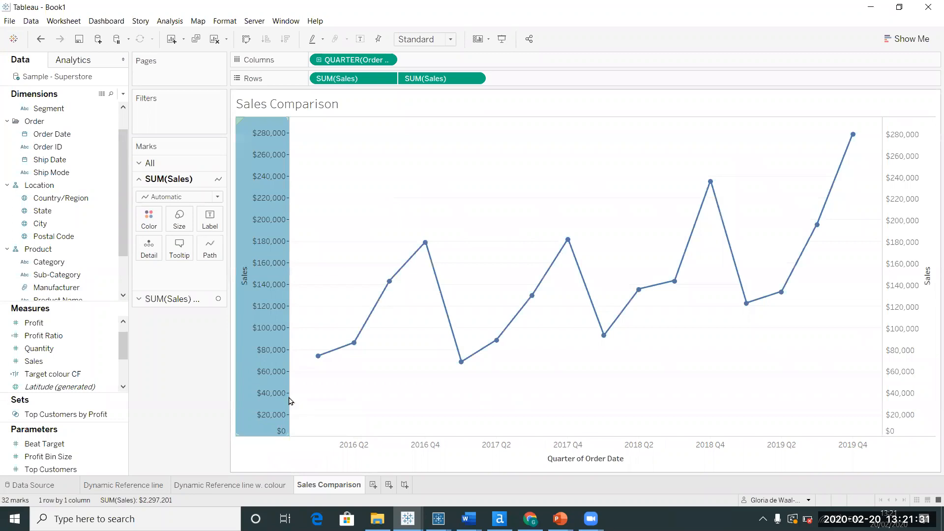
pyautogui.rightClick(898, 268)
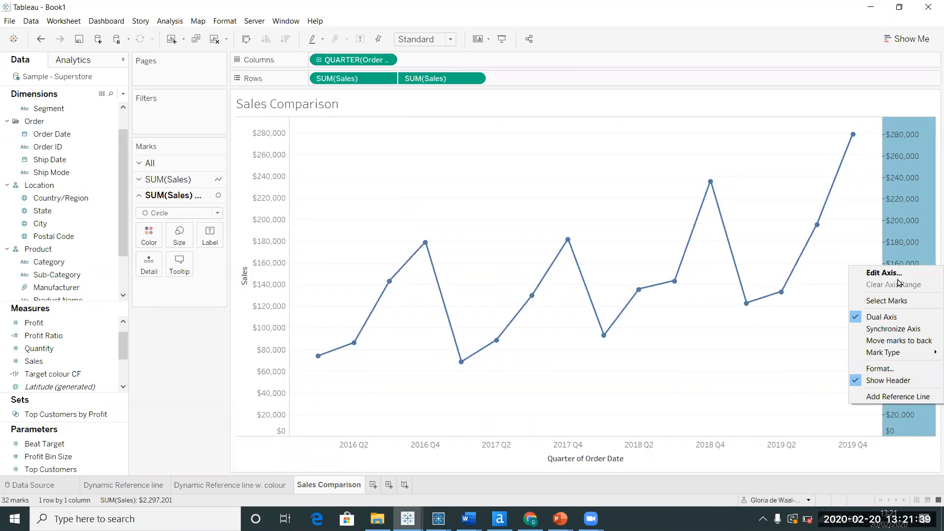
pyautogui.click(893, 328)
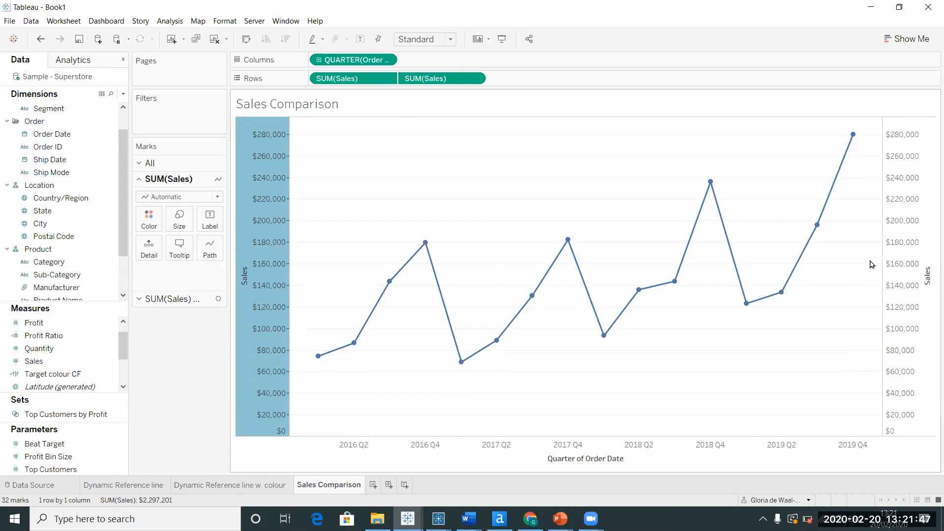
pyautogui.rightClick(898, 256)
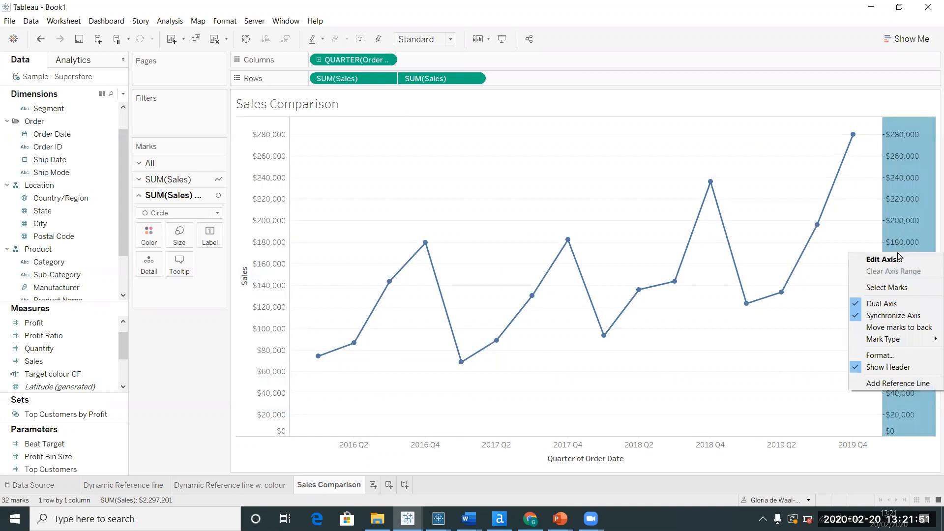
pyautogui.click(894, 367)
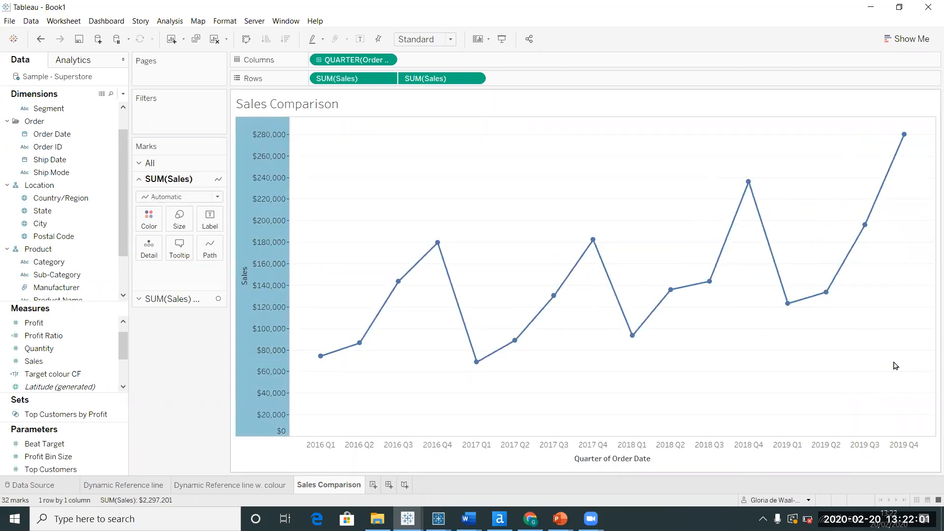
# - Recolour the line marks of the first Sales measure grey
pyautogui.click(101, 415)
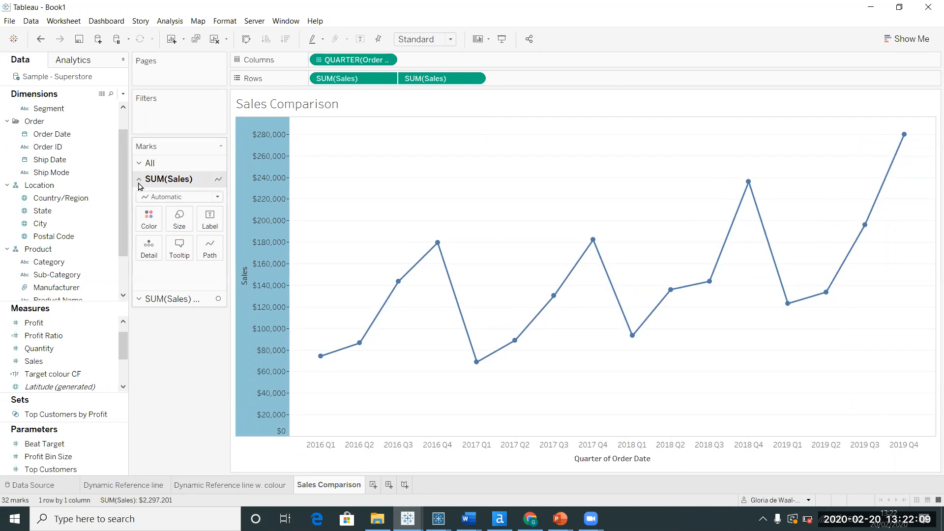
pyautogui.click(148, 224)
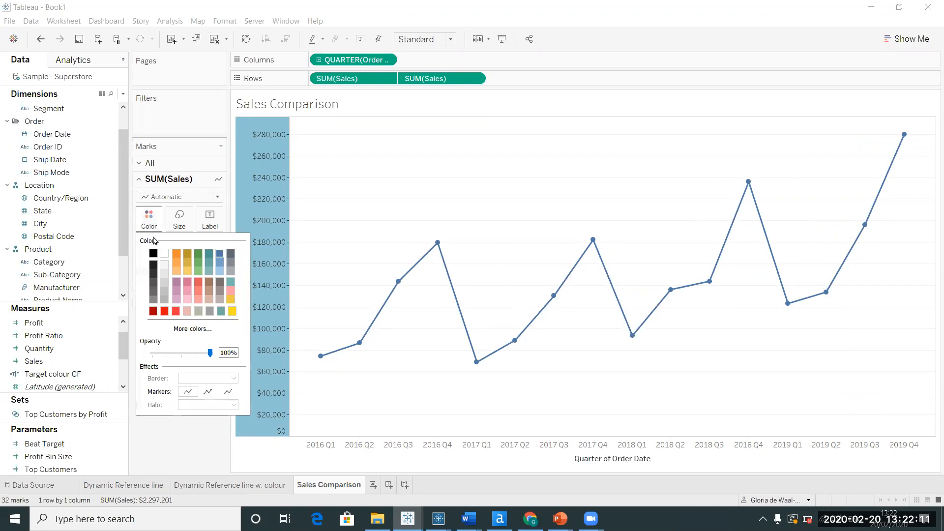
pyautogui.click(165, 301)
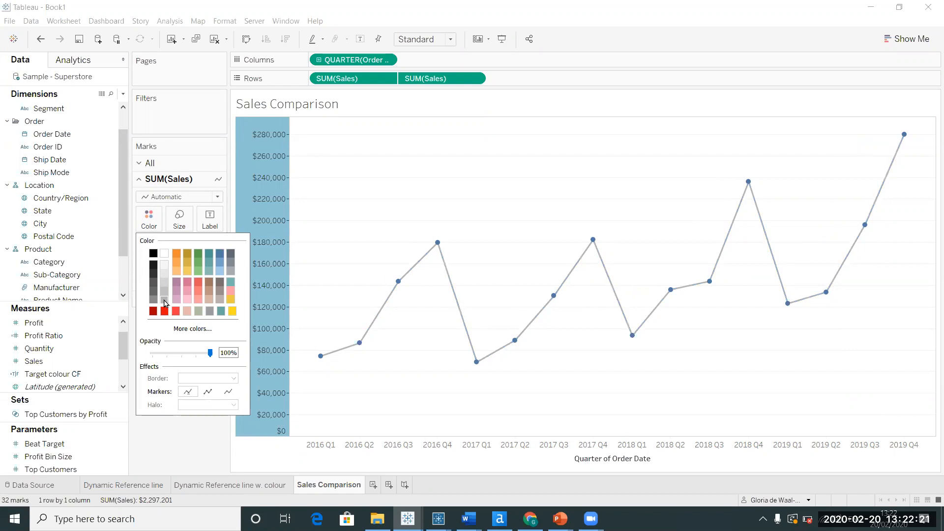
pyautogui.click(164, 302)
pyautogui.click(158, 442)
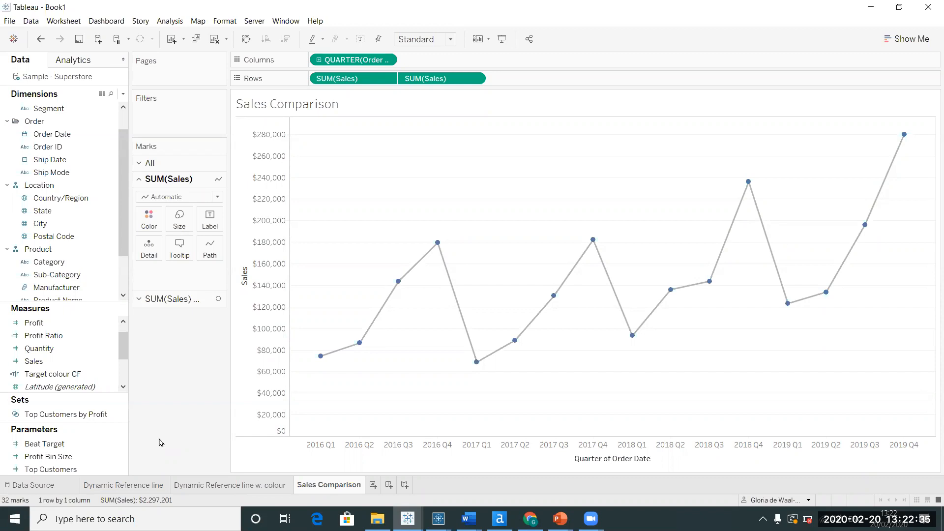
# - Review the Beat Target parameter's current value, allowable range and step size without changing them
pyautogui.click(69, 443)
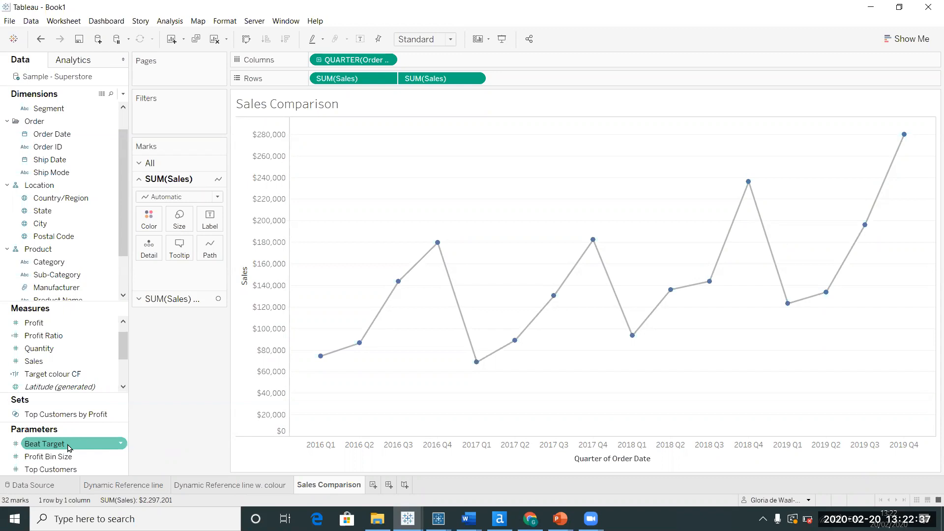
pyautogui.rightClick(69, 445)
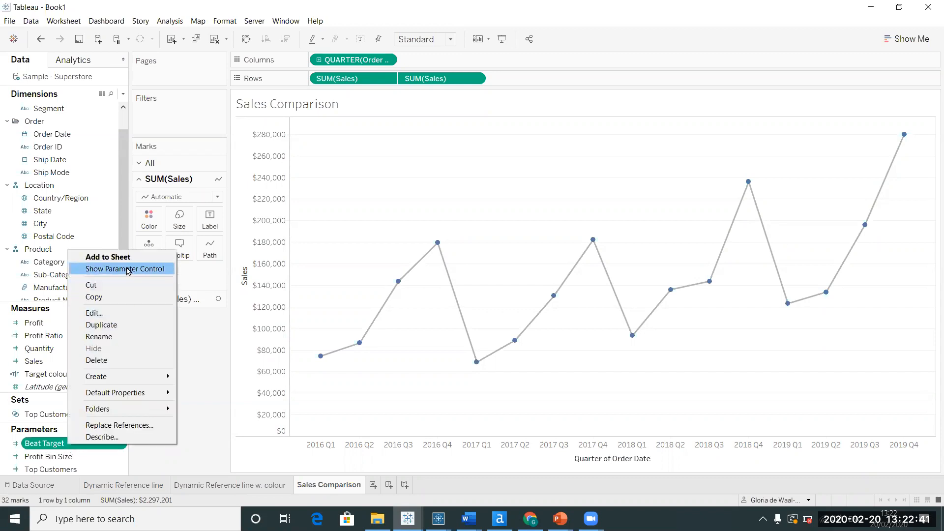
pyautogui.click(109, 312)
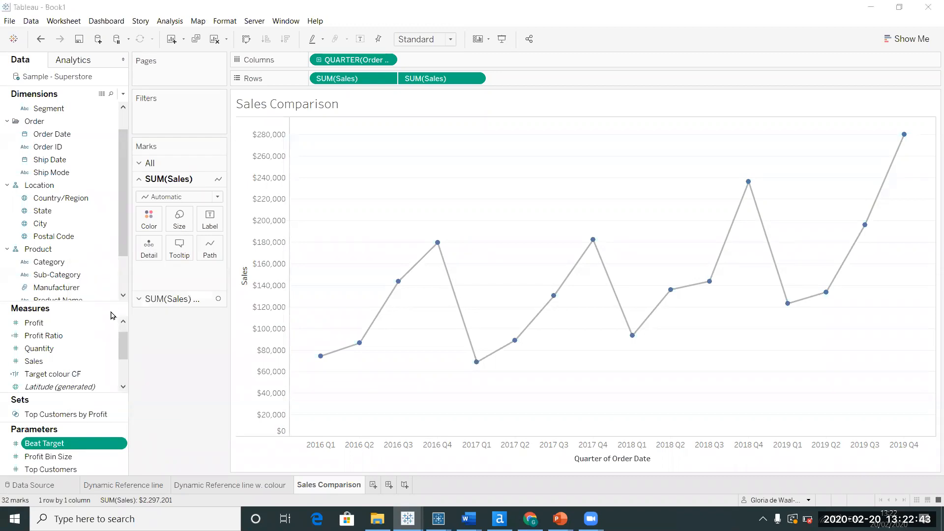
pyautogui.moveTo(488, 150); pyautogui.dragTo(666, 116)
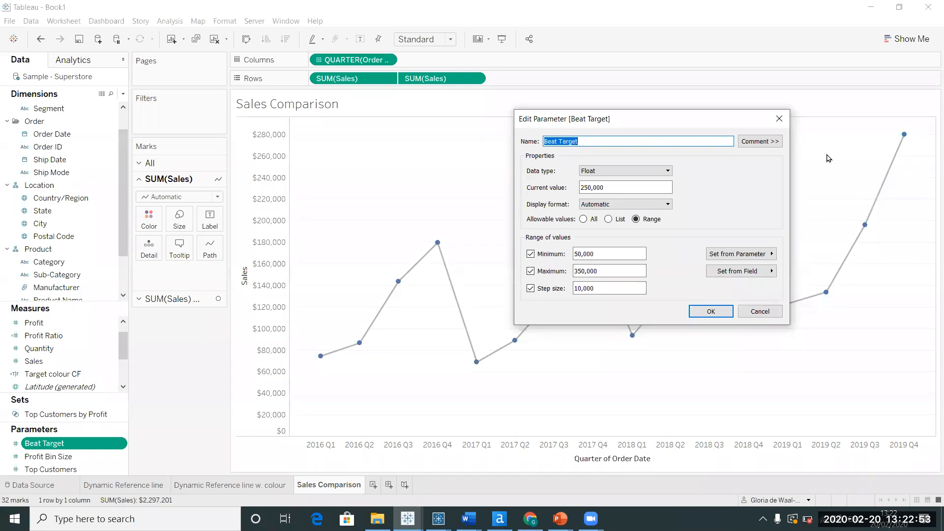
pyautogui.click(779, 121)
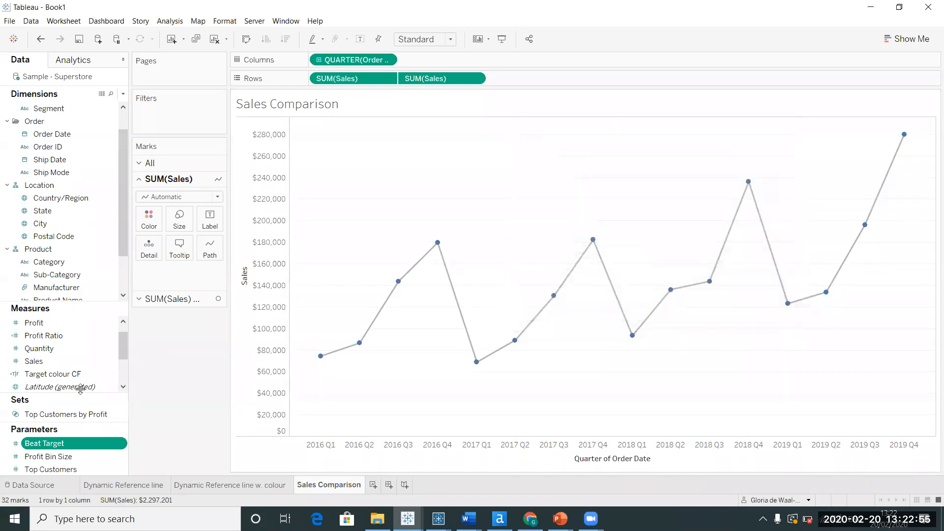
# - Show the Beat Target parameter control on the Sales Comparison sheet
pyautogui.rightClick(119, 445)
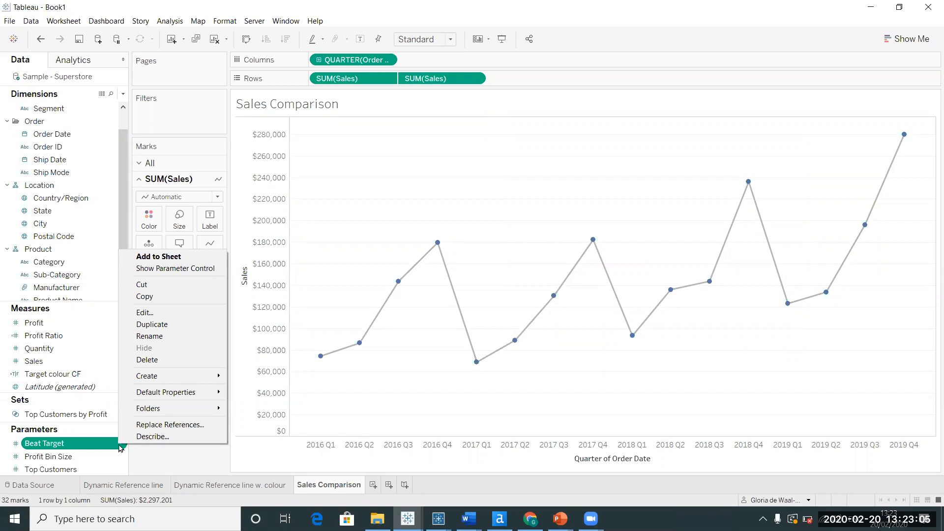
pyautogui.click(174, 268)
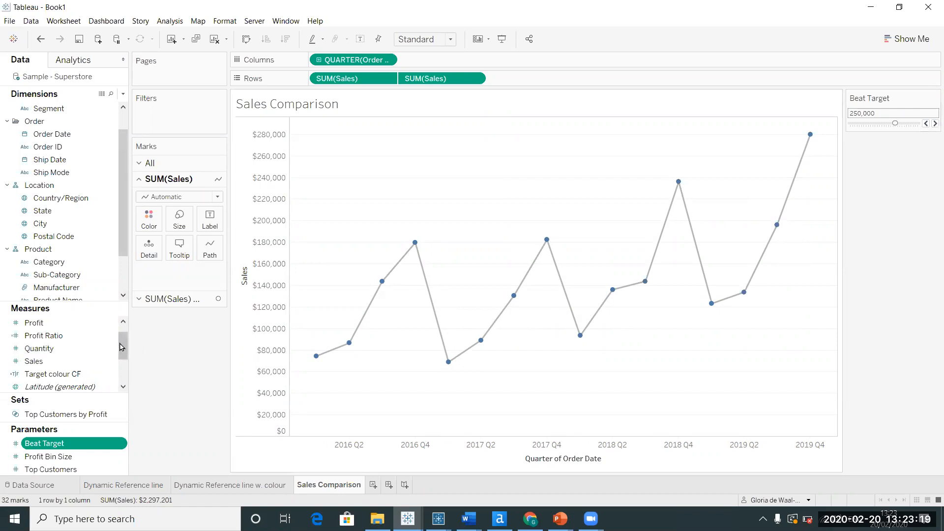
pyautogui.moveTo(121, 346); pyautogui.dragTo(121, 335)
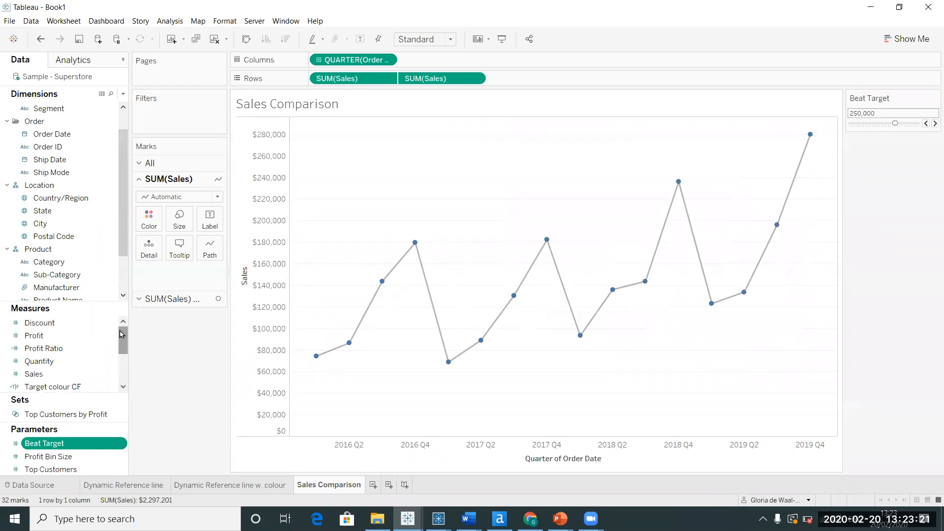
# - Add a reference line to the Sales axis across the entire table, using the Beat Target parameter as its value
pyautogui.click(77, 64)
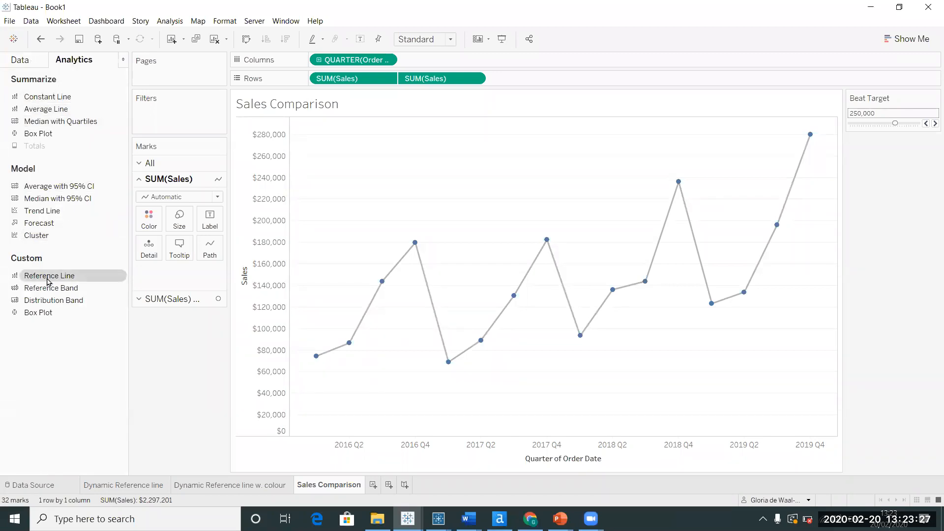
pyautogui.moveTo(57, 278); pyautogui.dragTo(344, 191)
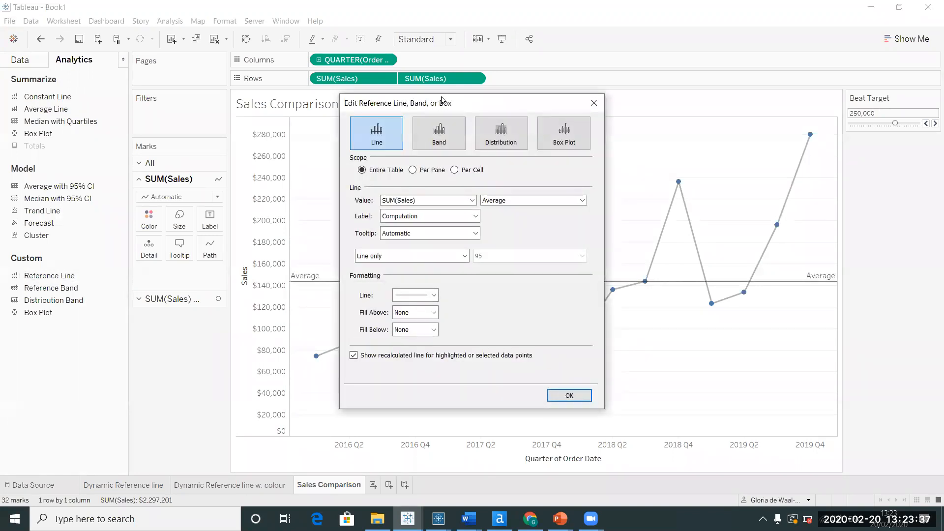
pyautogui.moveTo(444, 100); pyautogui.dragTo(703, 118)
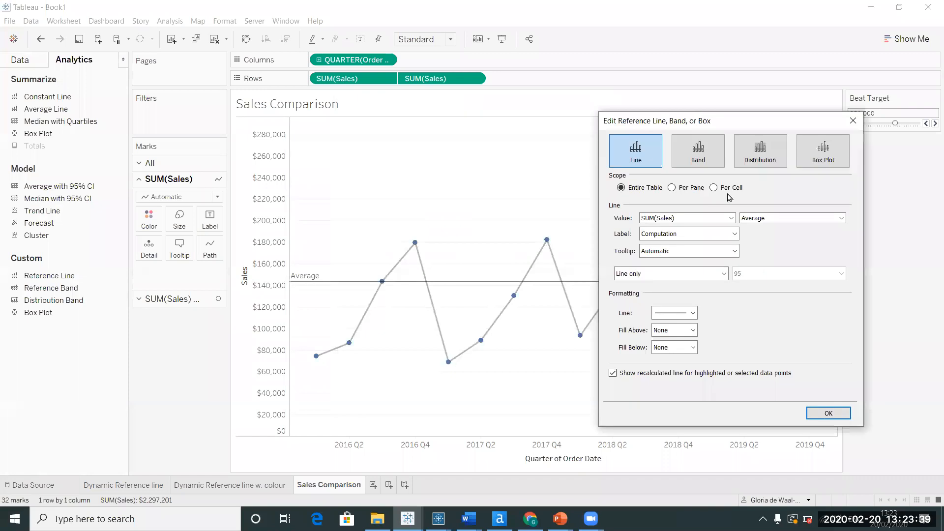
pyautogui.click(731, 218)
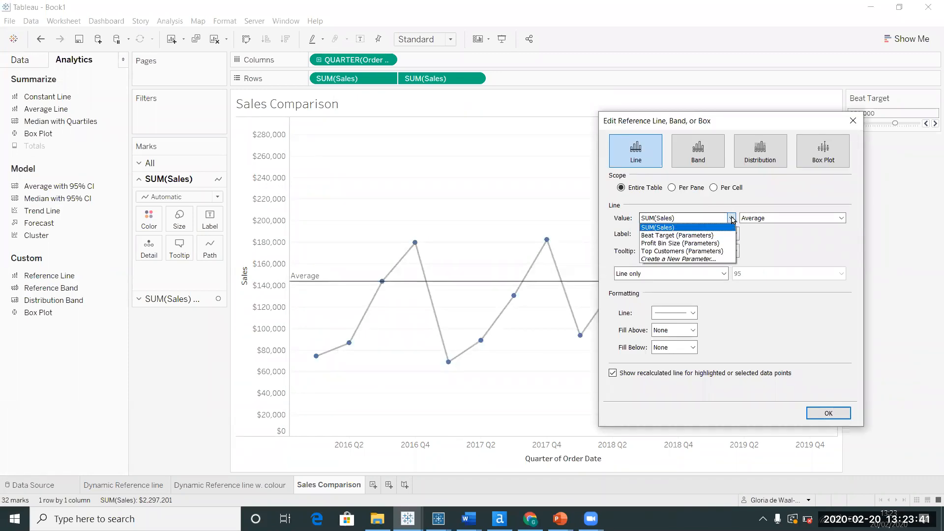
pyautogui.click(680, 237)
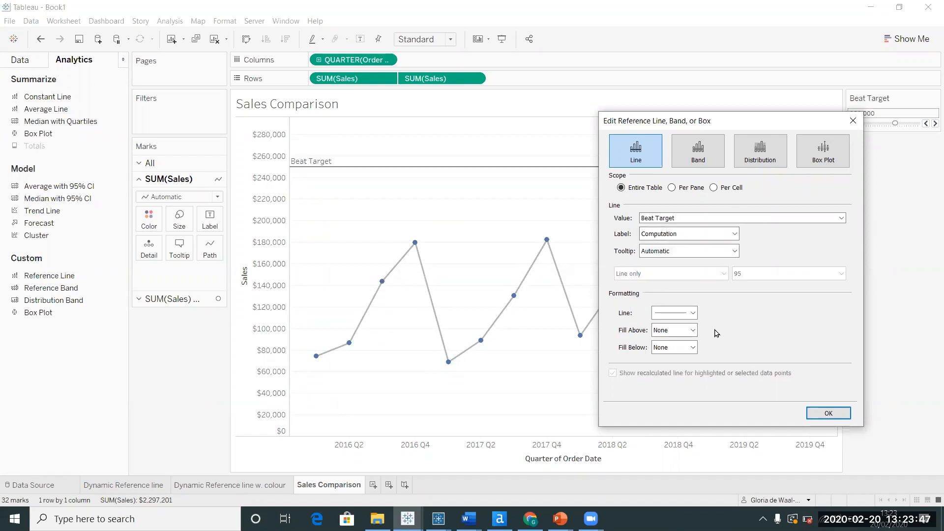
# - Format the Beat Target reference line as dashed and apply its settings
pyautogui.click(691, 313)
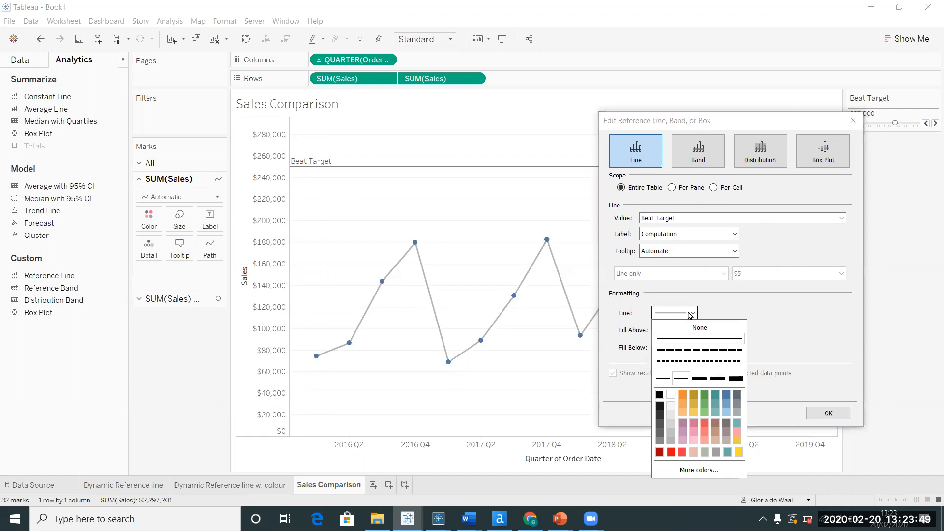
pyautogui.click(700, 349)
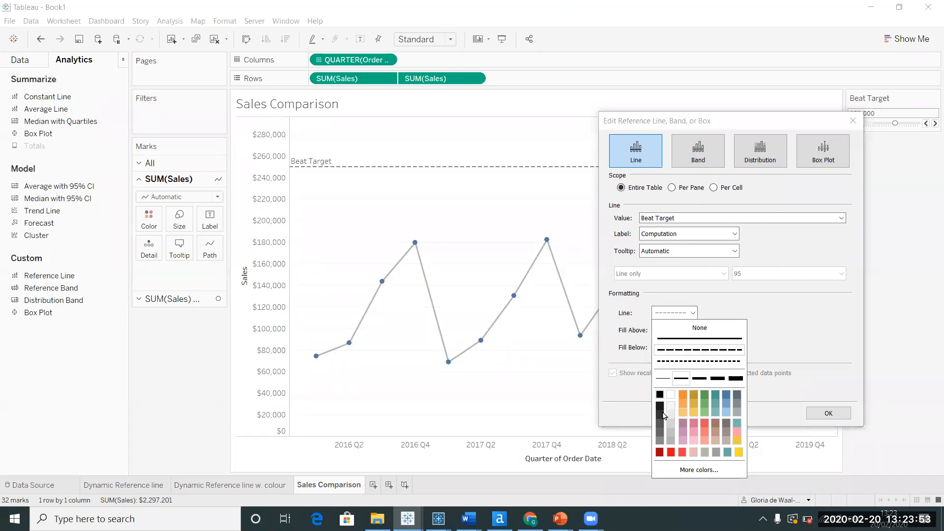
pyautogui.click(804, 342)
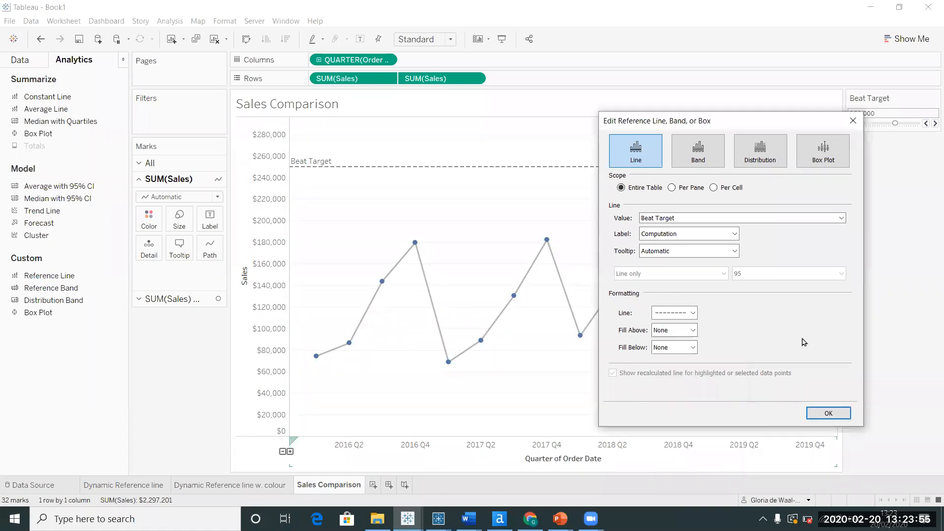
pyautogui.click(830, 414)
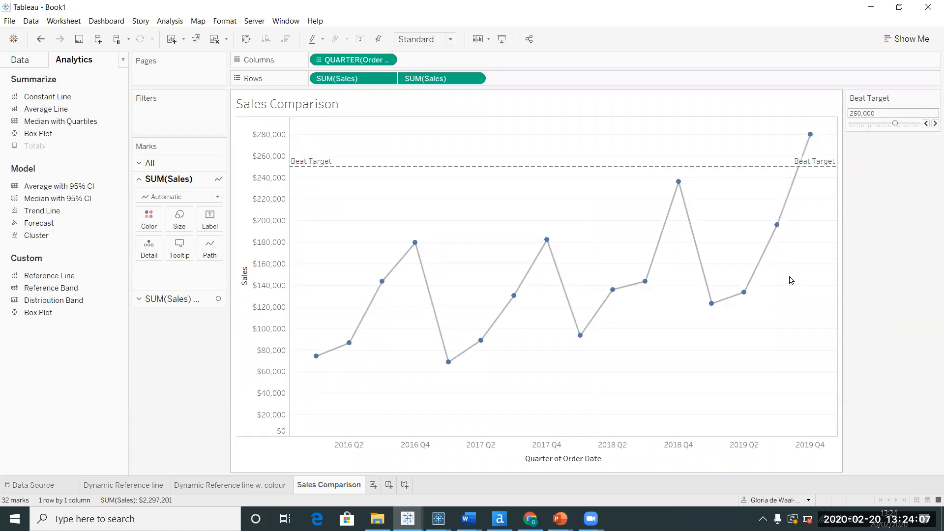
# - Set the horizontal alignment of the Beat Target reference line's label to left
pyautogui.rightClick(603, 171)
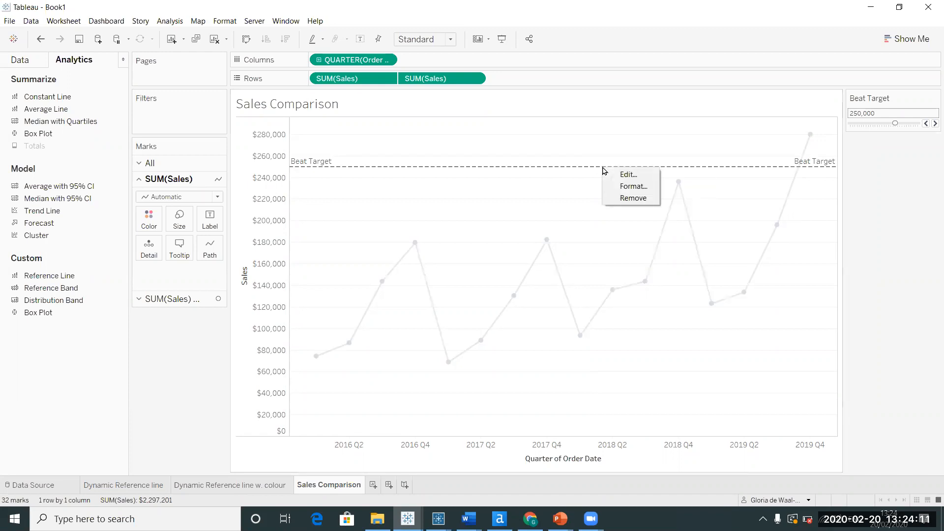
pyautogui.click(638, 186)
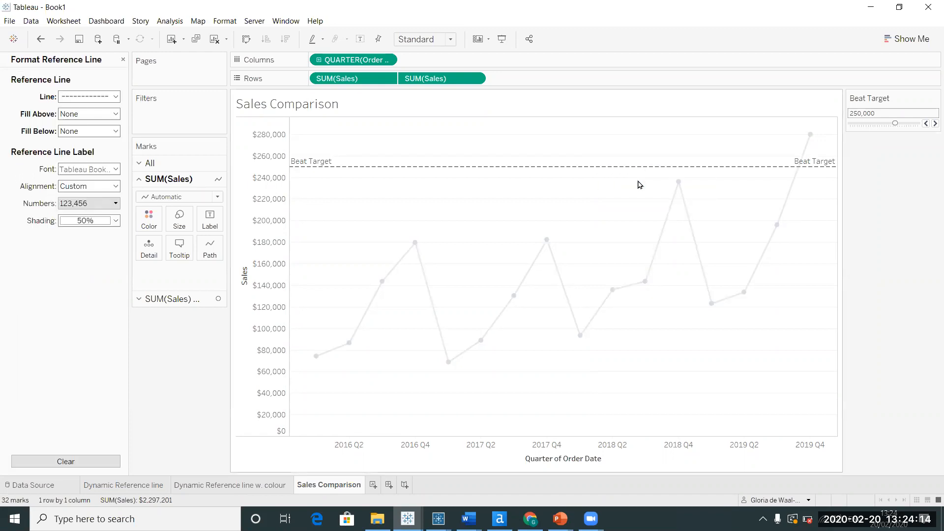
pyautogui.click(115, 169)
pyautogui.click(34, 171)
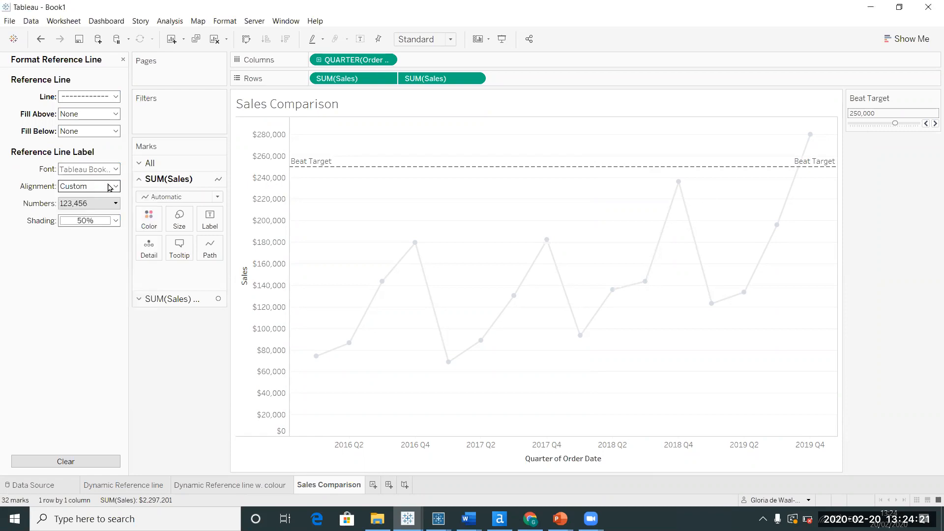
pyautogui.click(109, 187)
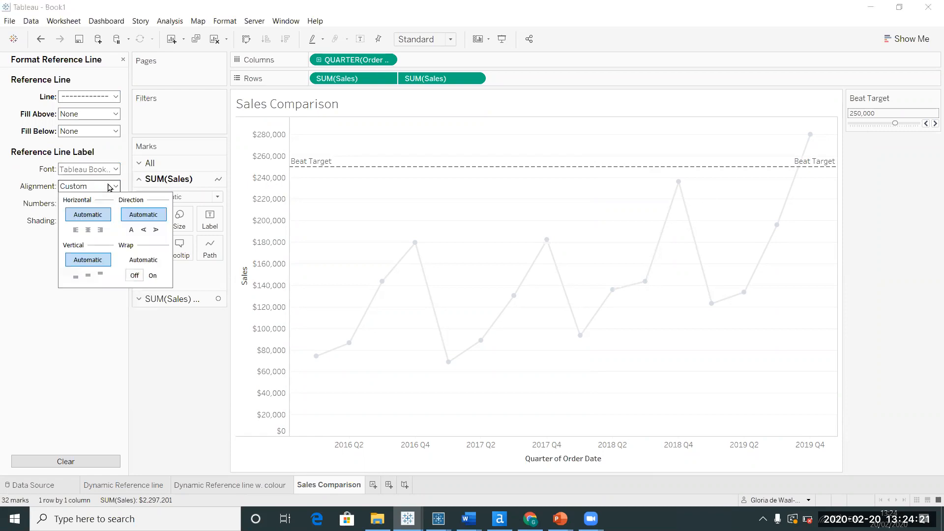
pyautogui.click(76, 230)
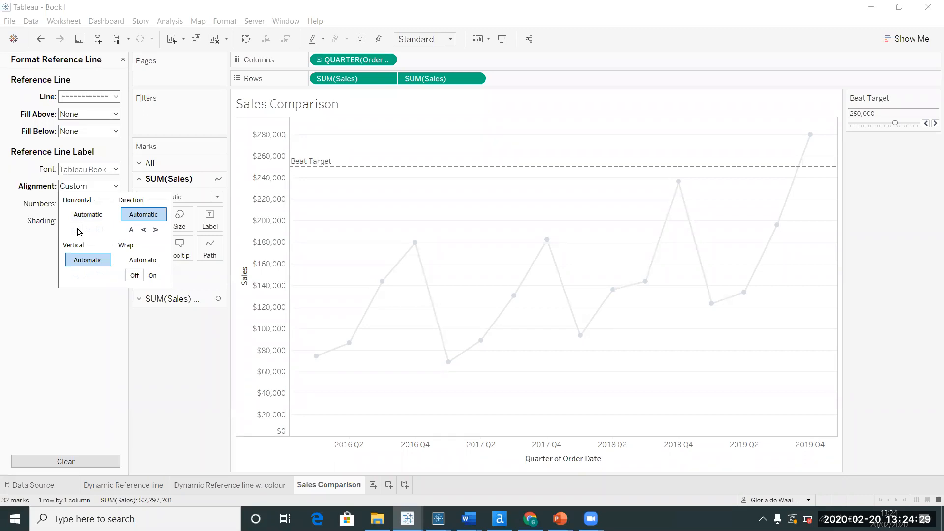
pyautogui.click(85, 326)
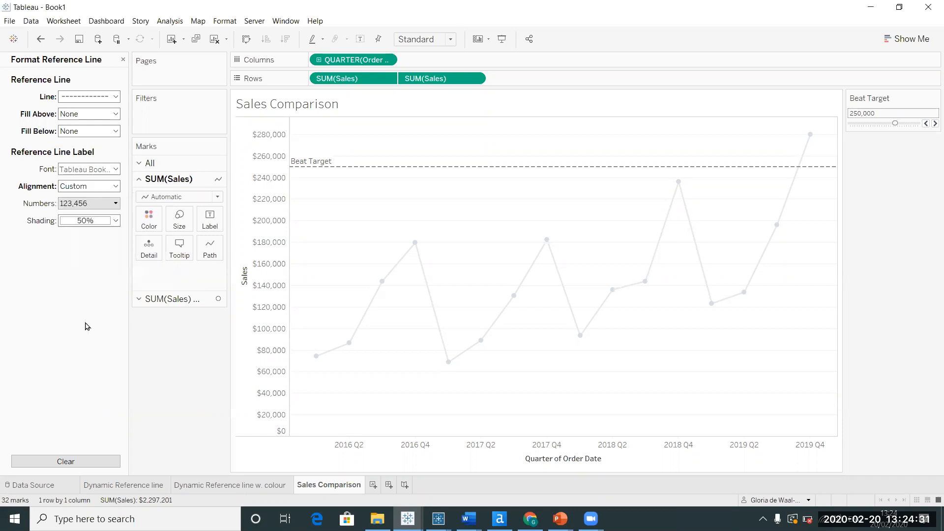
pyautogui.click(457, 235)
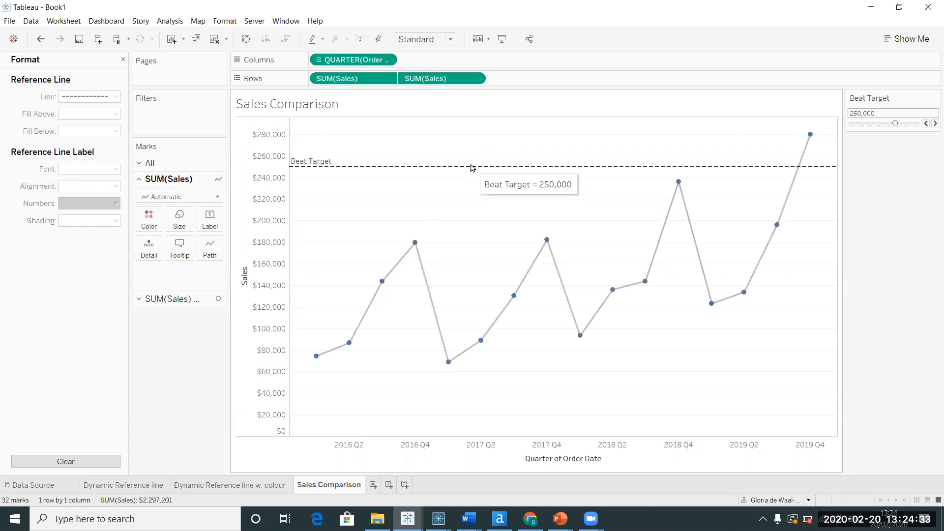
# - Try labelling the Beat Target reference line with Value, and restore the Computation label
pyautogui.rightClick(470, 168)
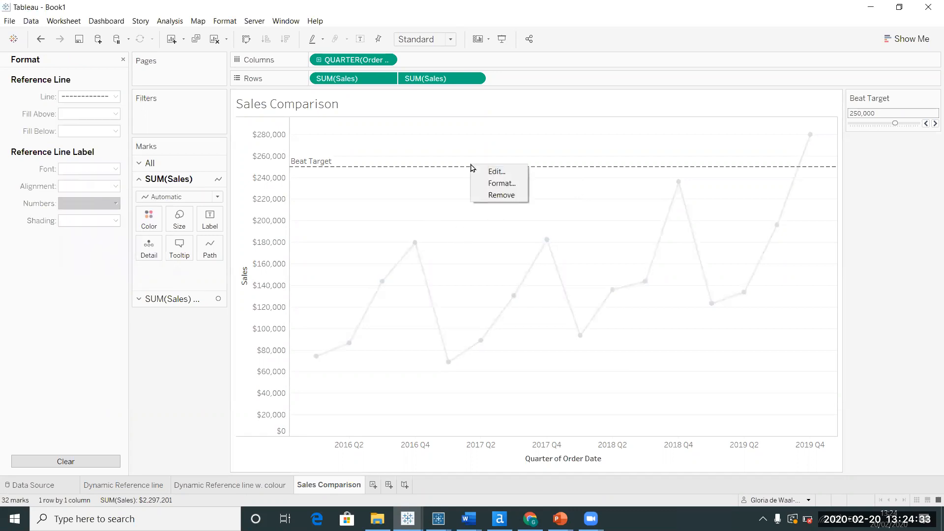
pyautogui.click(505, 173)
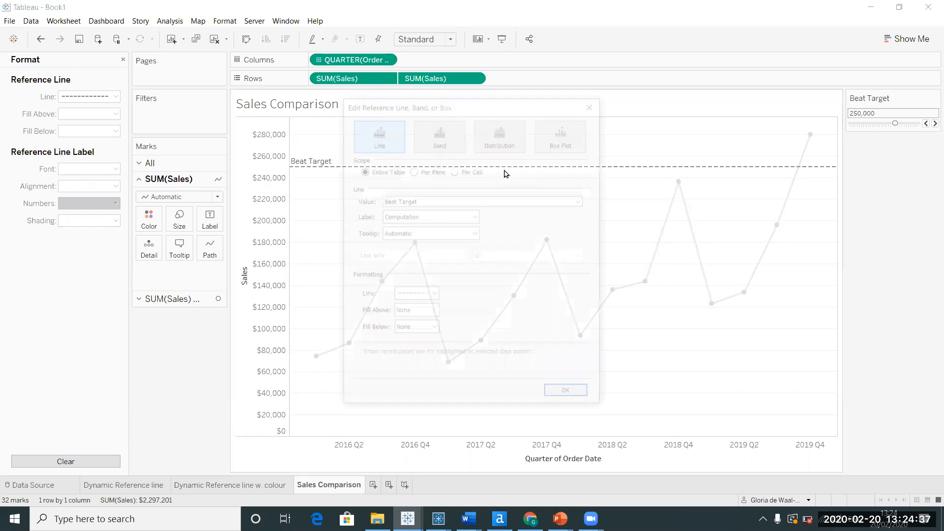
pyautogui.click(476, 218)
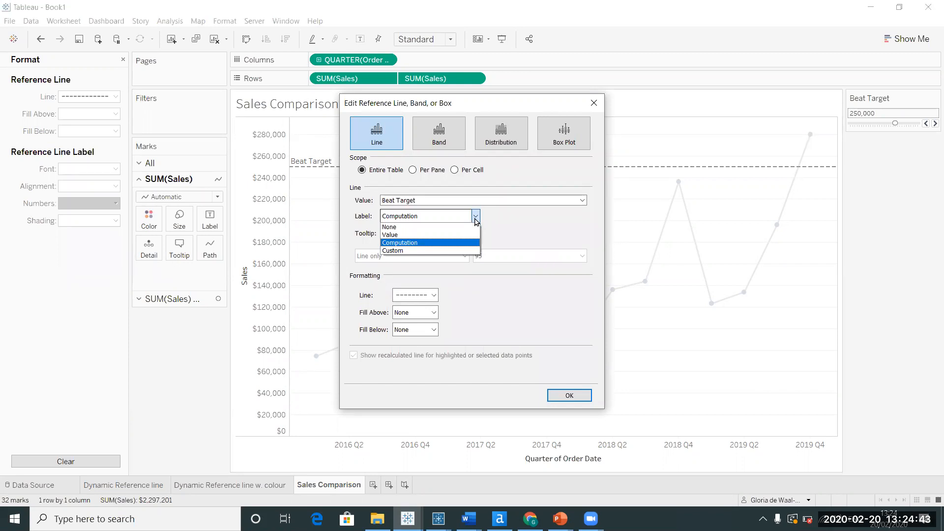
pyautogui.click(415, 235)
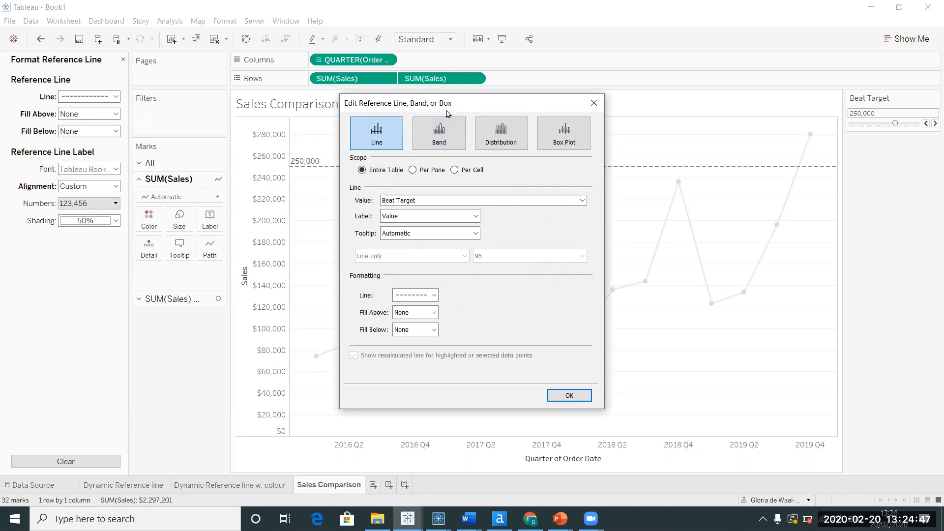
pyautogui.moveTo(443, 104); pyautogui.dragTo(671, 232)
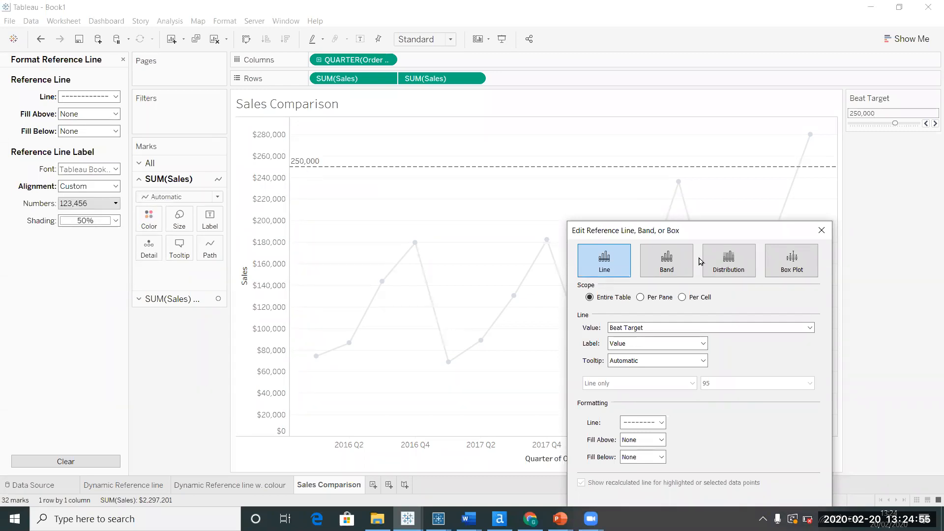
pyautogui.moveTo(661, 230); pyautogui.dragTo(627, 118)
pyautogui.click(669, 233)
pyautogui.click(638, 260)
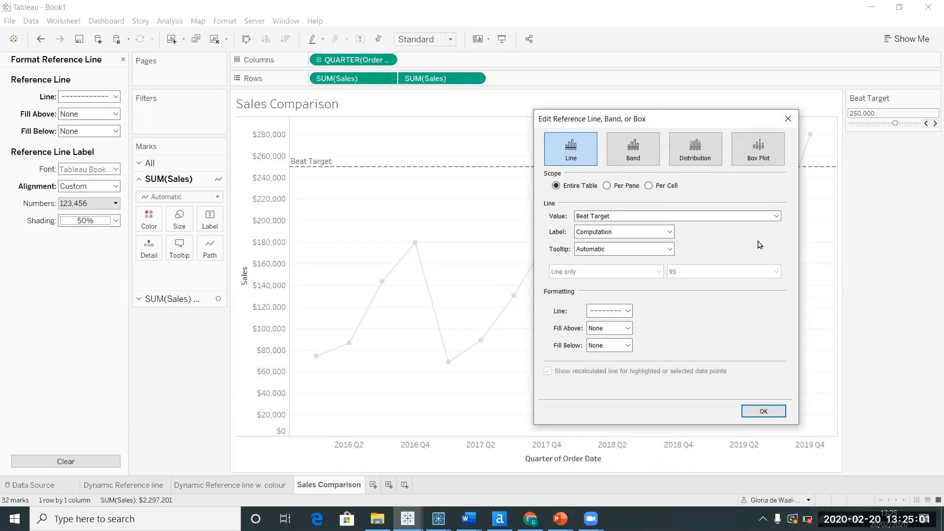
pyautogui.click(790, 119)
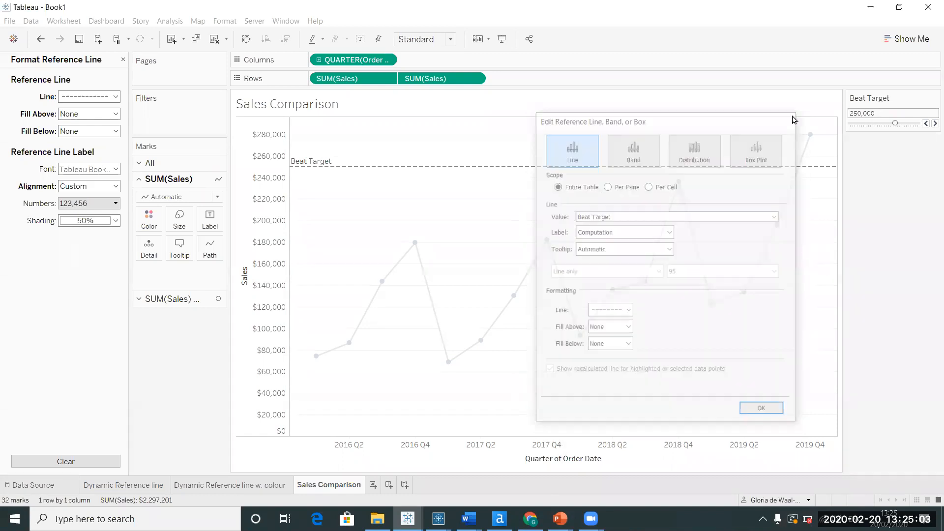
# - Return to the data fields, examine the formula of the Target colour CF calculated field, and close it
pyautogui.click(123, 60)
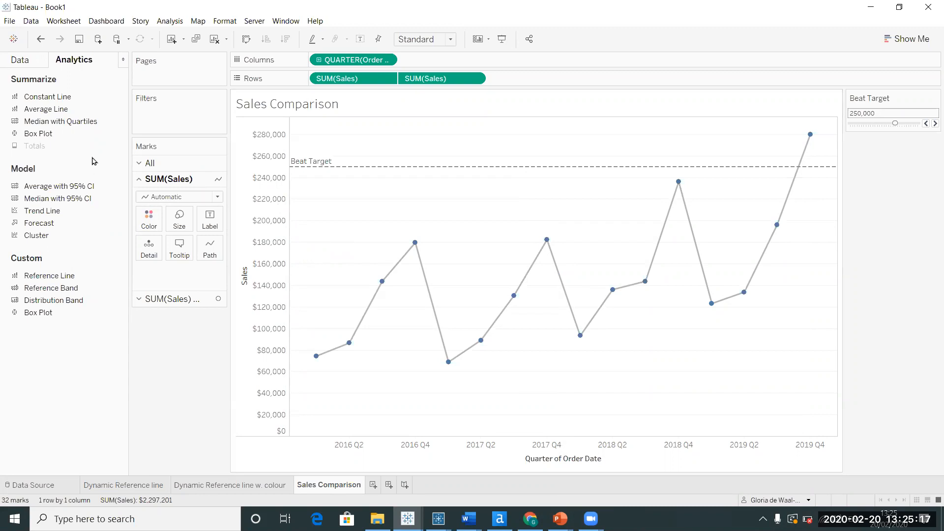
pyautogui.click(22, 66)
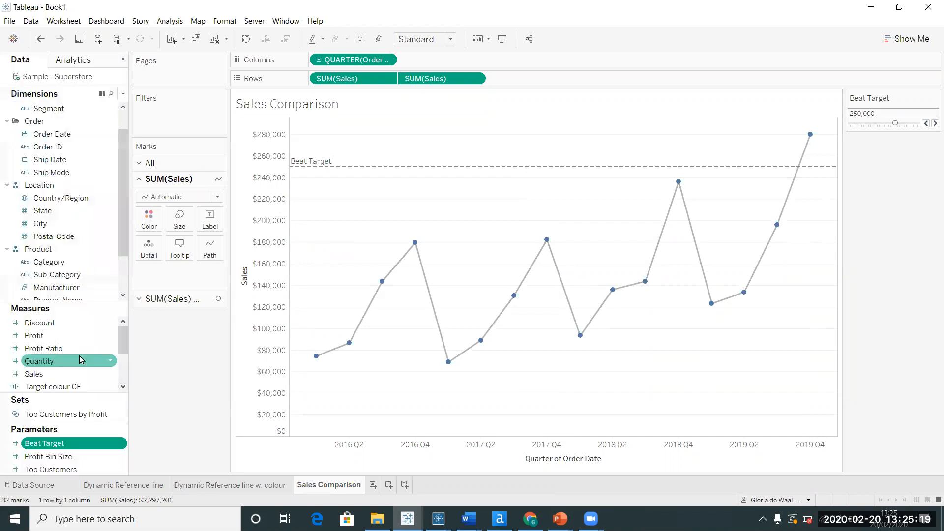
pyautogui.rightClick(70, 388)
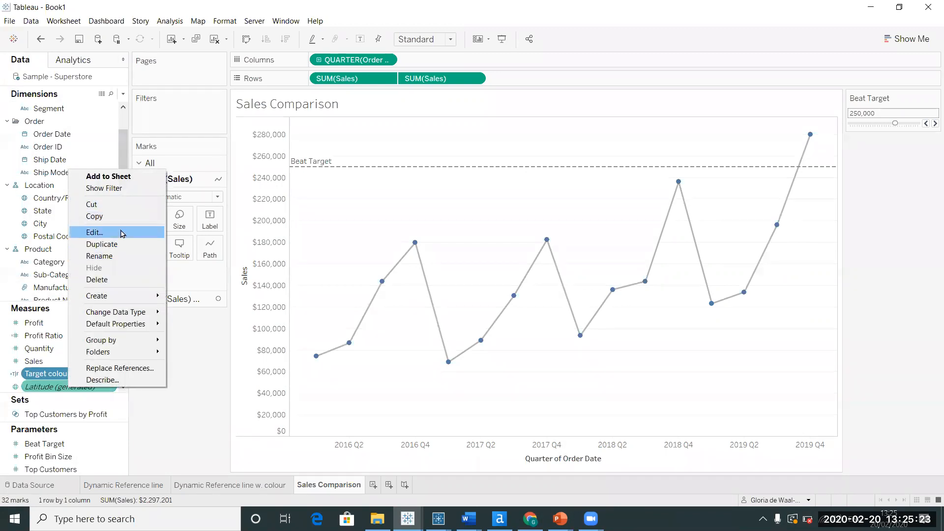
pyautogui.click(124, 231)
pyautogui.moveTo(501, 200); pyautogui.dragTo(551, 57)
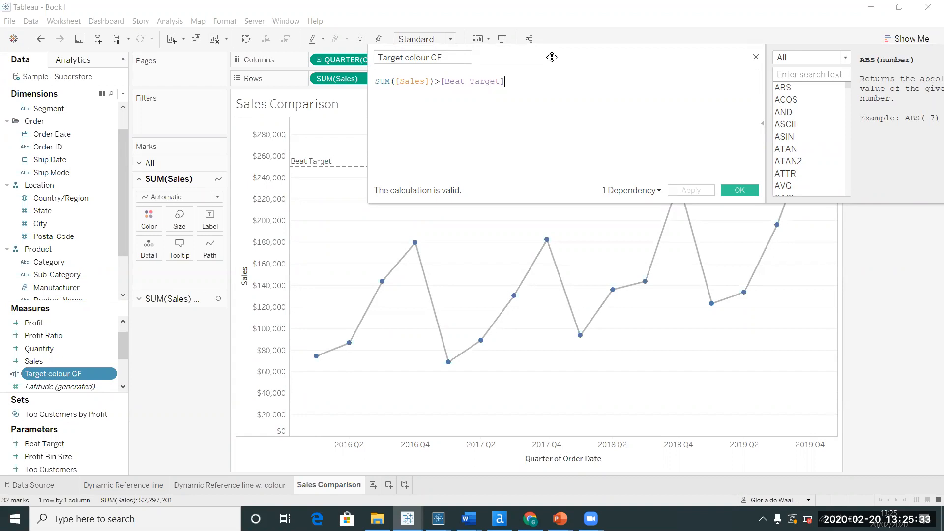
pyautogui.click(740, 191)
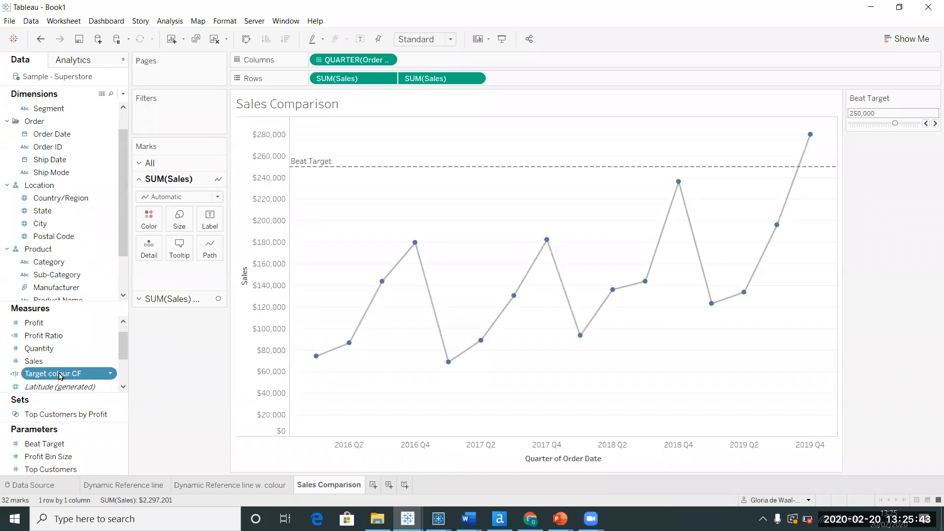
# - Colour the circle marks of the second SUM(Sales) by the Target colour CF field
pyautogui.moveTo(59, 376); pyautogui.dragTo(81, 352)
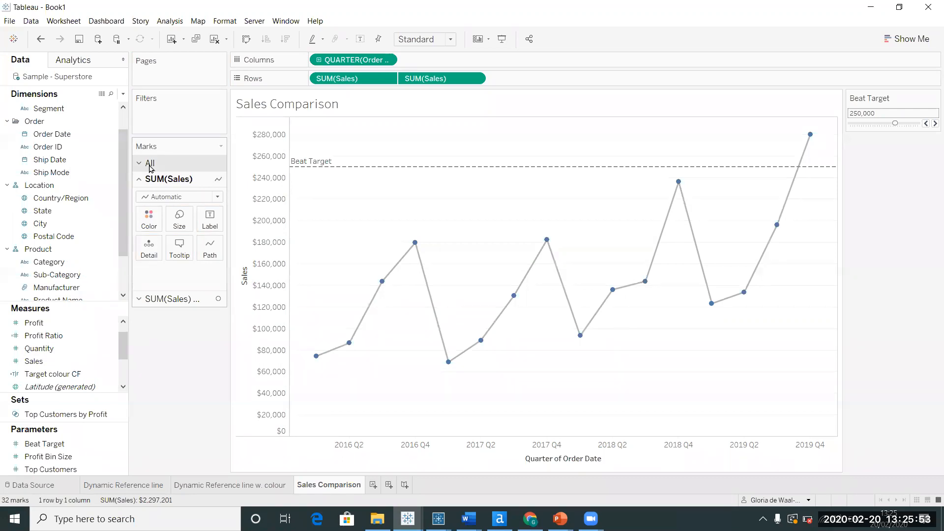
pyautogui.click(141, 299)
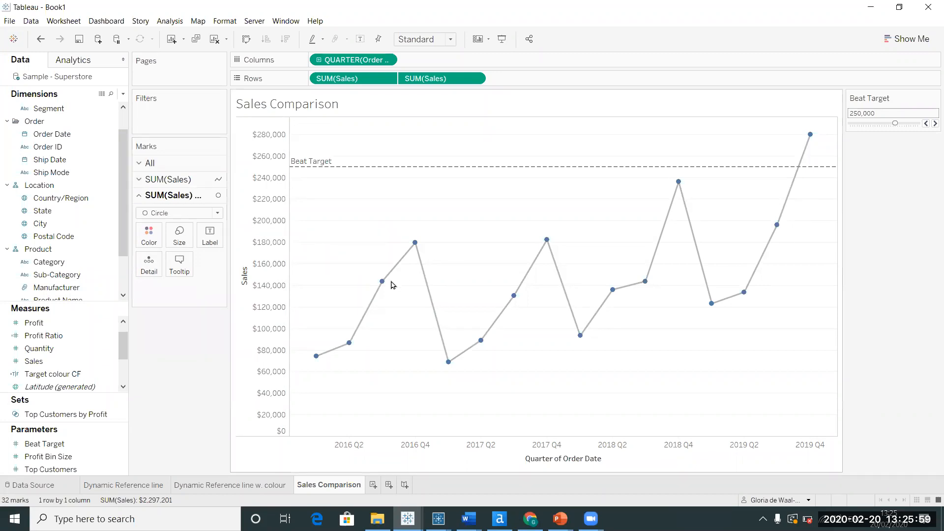
pyautogui.click(187, 217)
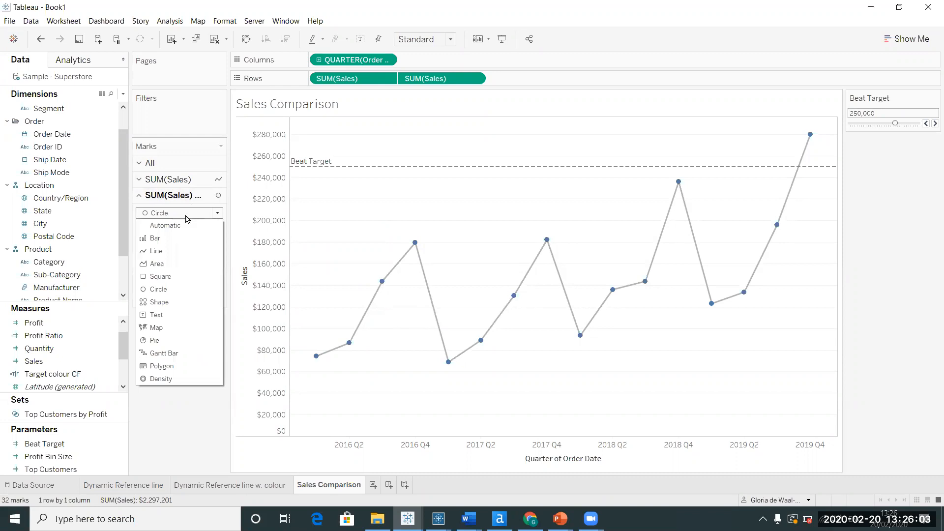
pyautogui.click(192, 213)
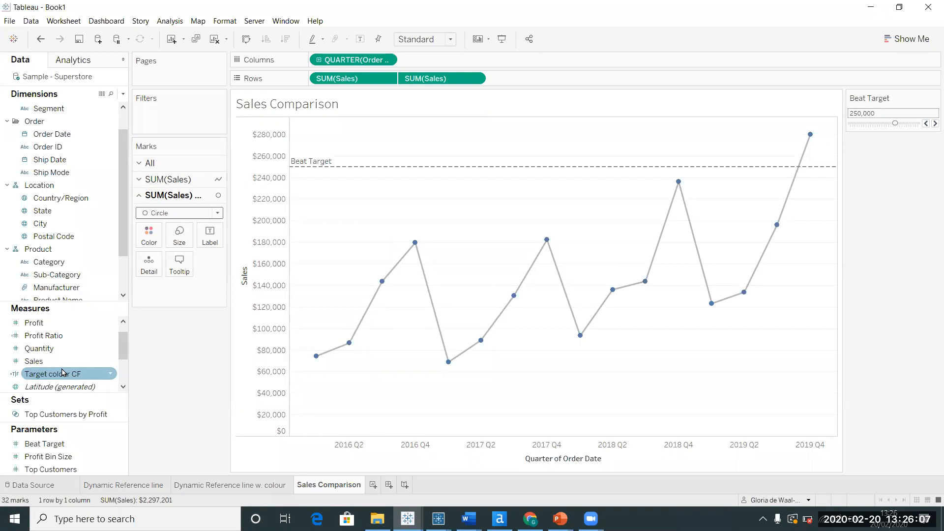
pyautogui.moveTo(108, 360); pyautogui.dragTo(138, 237)
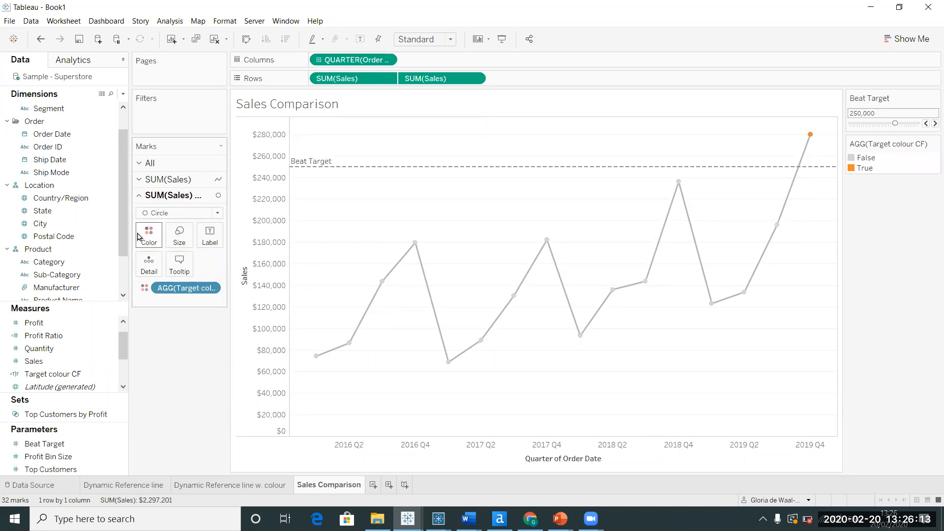
# - Assign blue to the False value of Target colour CF in the circle marks' colours
pyautogui.click(147, 237)
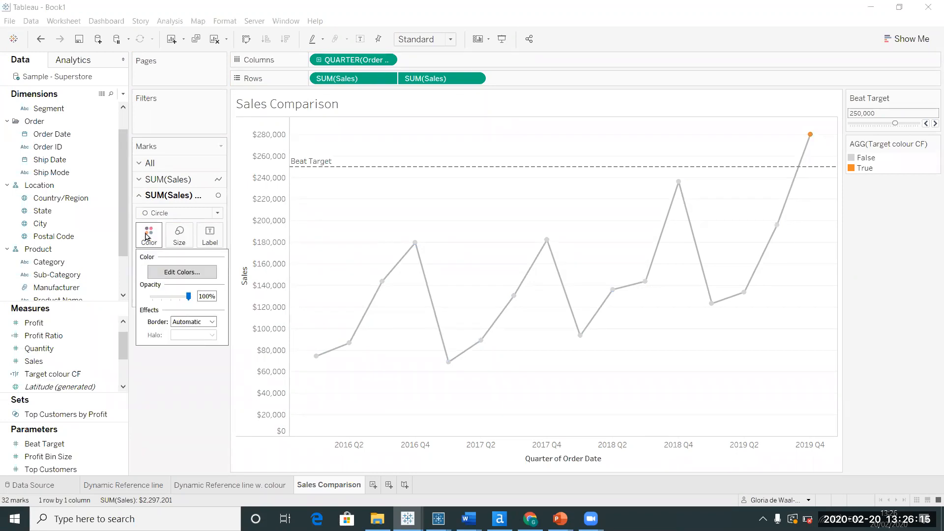
pyautogui.click(182, 272)
pyautogui.click(364, 181)
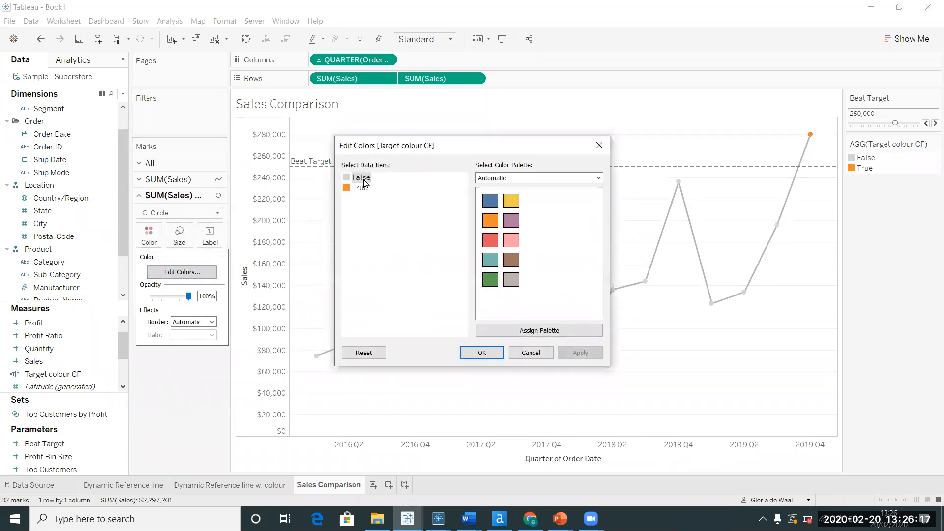
pyautogui.click(490, 200)
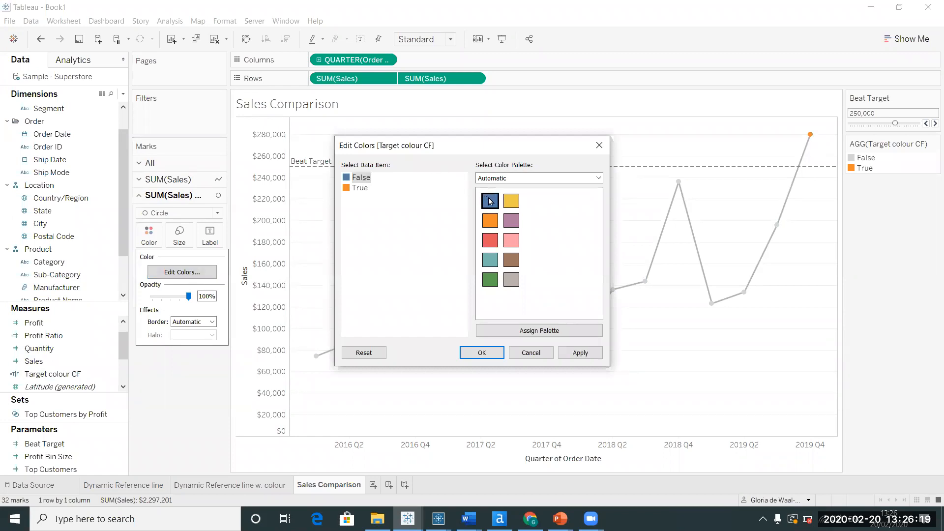
pyautogui.click(489, 356)
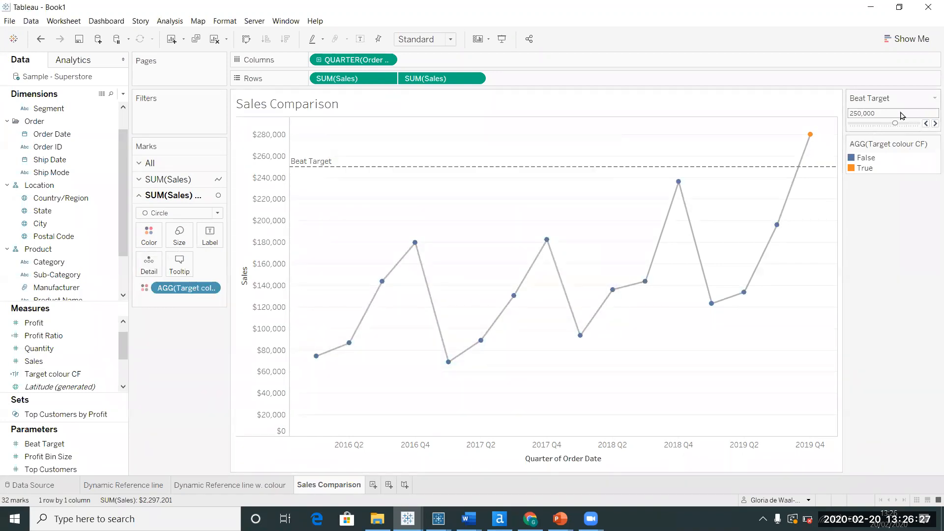
# - Lower the Beat Target parameter stepwise to 120,000 to test the reference line and circle colours
pyautogui.click(925, 124)
pyautogui.click(925, 123)
pyautogui.click(925, 123)
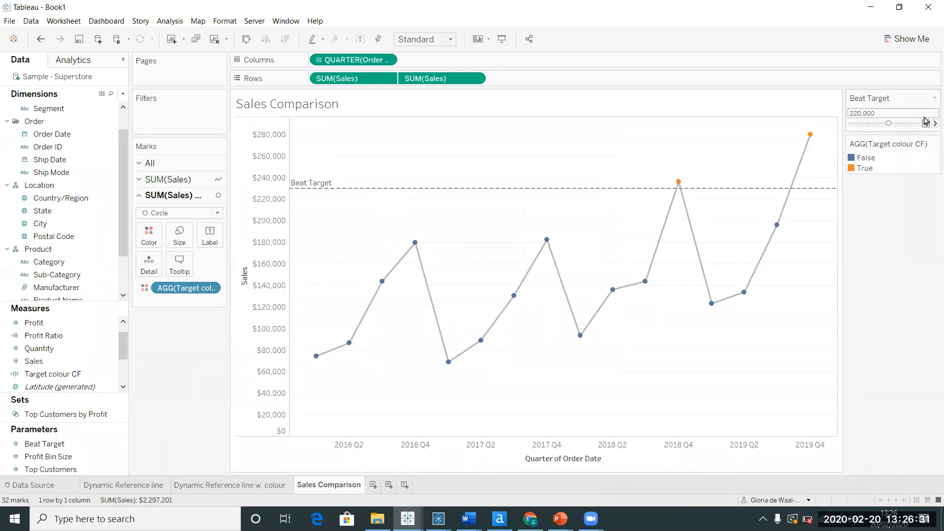
pyautogui.click(925, 123)
pyautogui.click(925, 124)
pyautogui.click(925, 124)
pyautogui.click(925, 123)
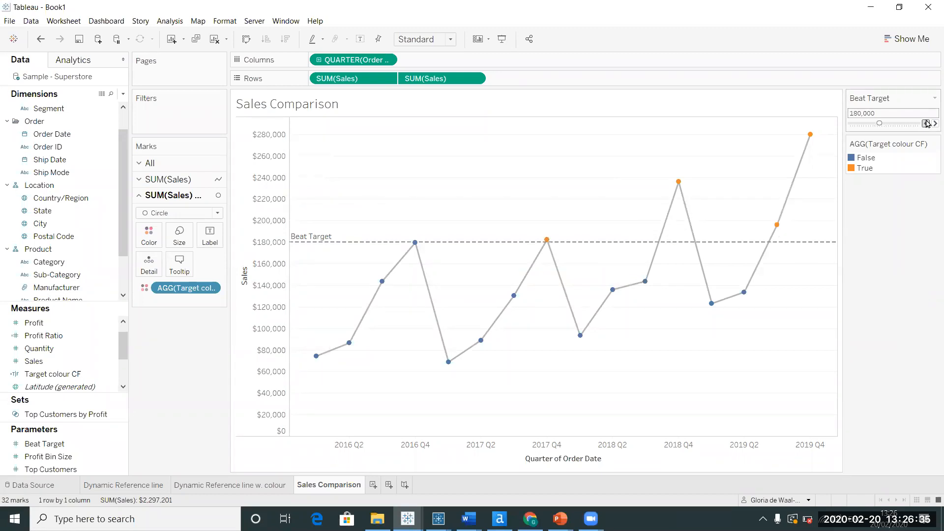
pyautogui.click(925, 124)
pyautogui.click(925, 123)
pyautogui.click(925, 124)
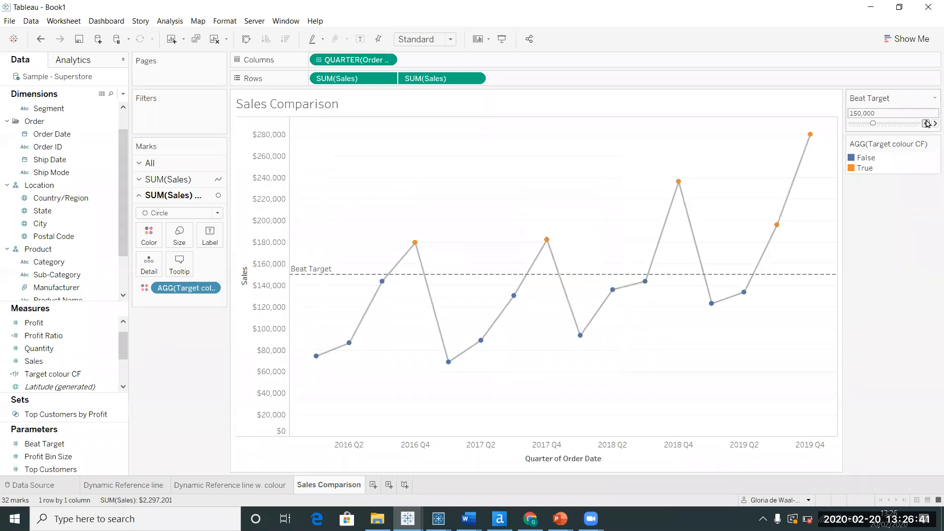
pyautogui.click(925, 124)
pyautogui.click(925, 124)
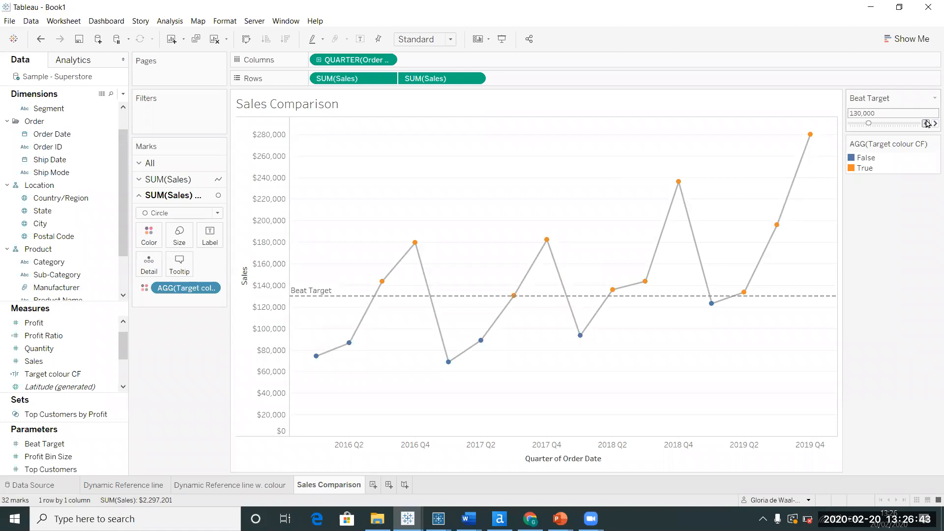
pyautogui.click(926, 123)
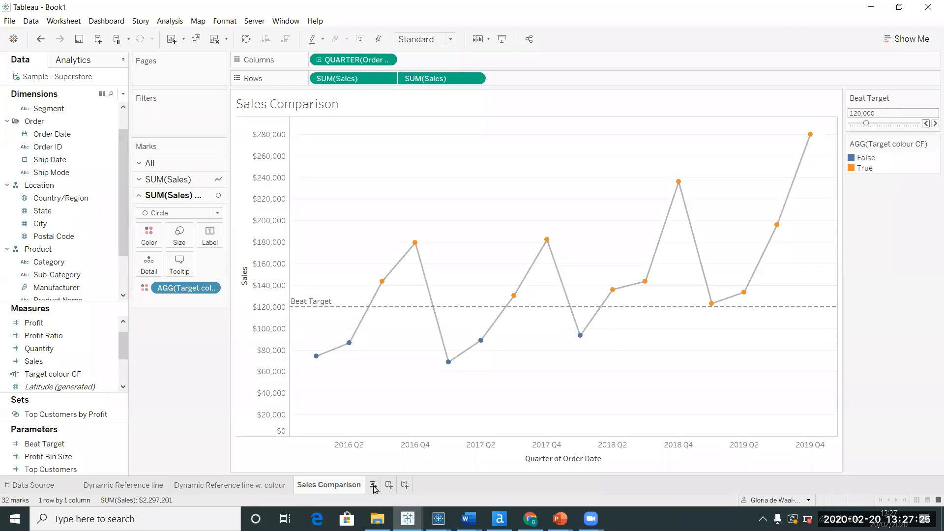
# - Add a new worksheet and name it "Hightlight Line"
pyautogui.click(373, 486)
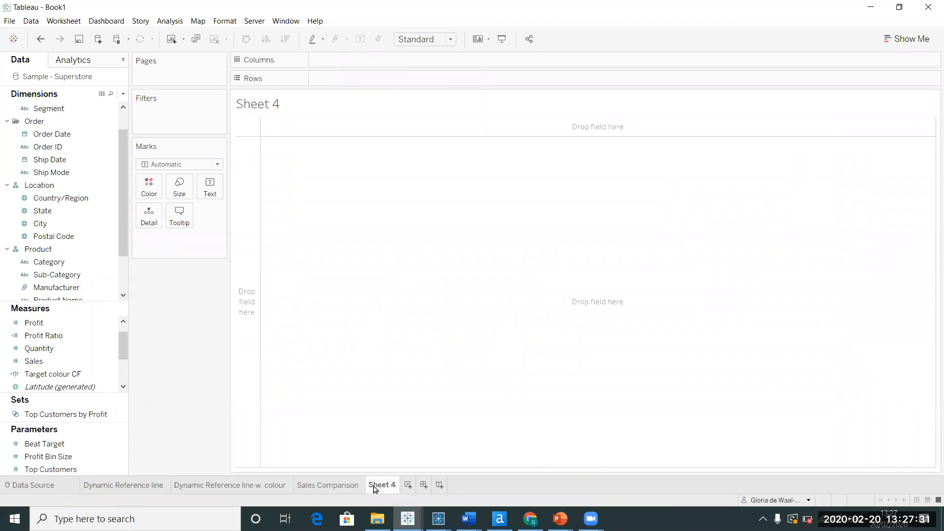
pyautogui.doubleClick(374, 486)
pyautogui.write('Hightlight')
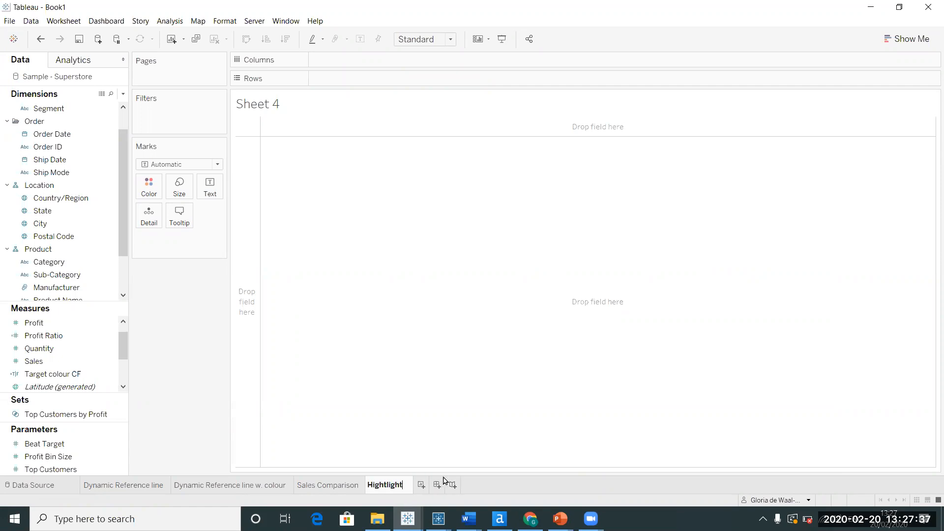
pyautogui.write(' Line')
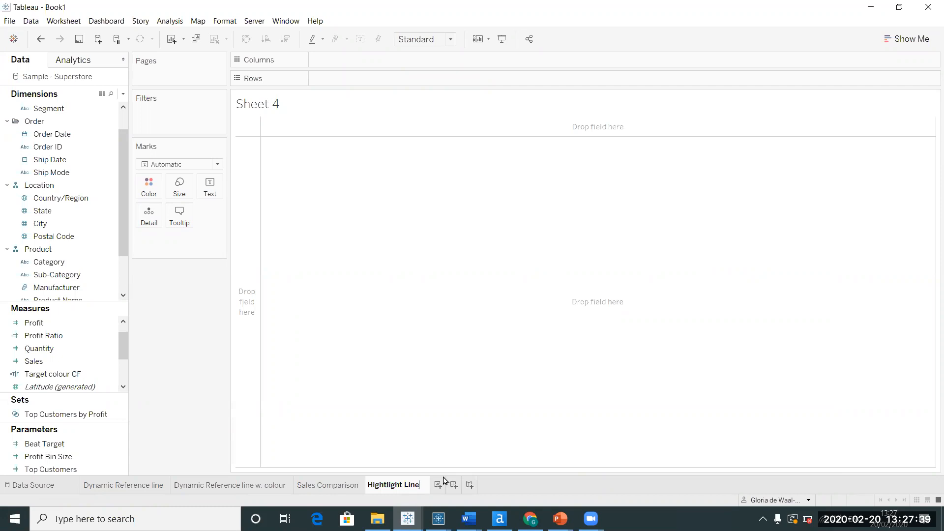
pyautogui.click(443, 274)
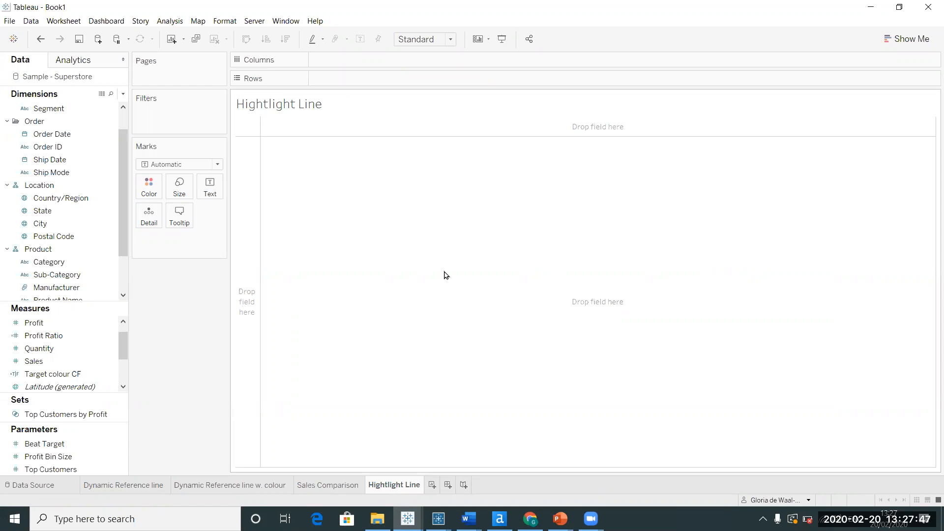
# - Plot Sales on Rows against Order Date on Columns, with the date as continuous Month
pyautogui.click(69, 136)
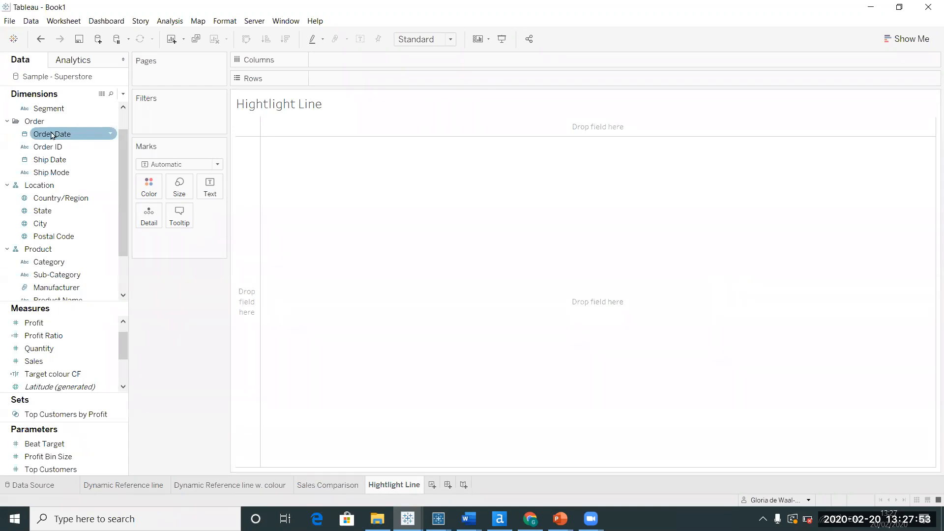
pyautogui.moveTo(52, 136); pyautogui.dragTo(357, 63)
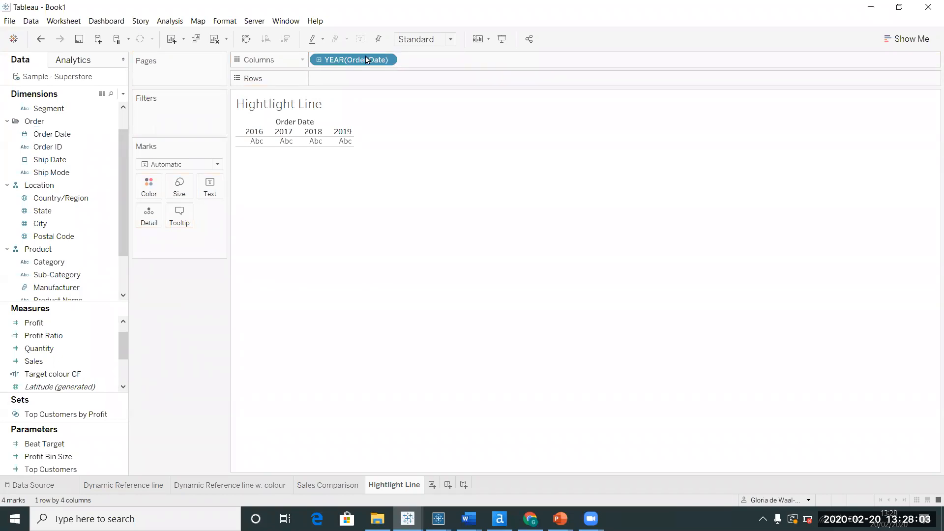
pyautogui.rightClick(366, 60)
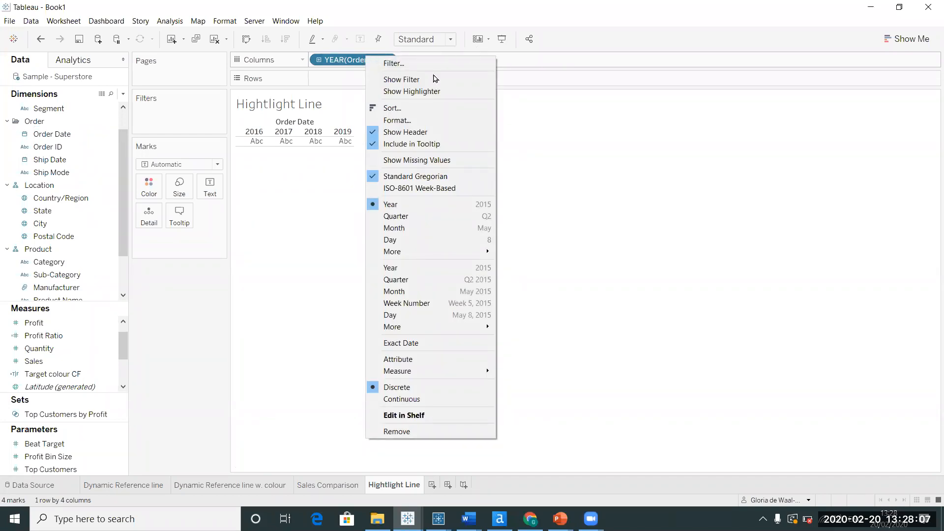
pyautogui.click(354, 62)
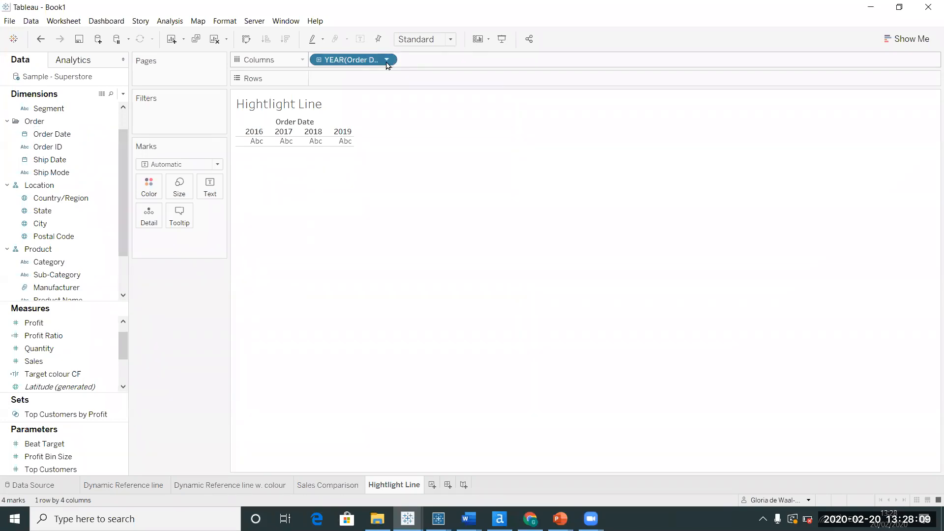
pyautogui.click(387, 60)
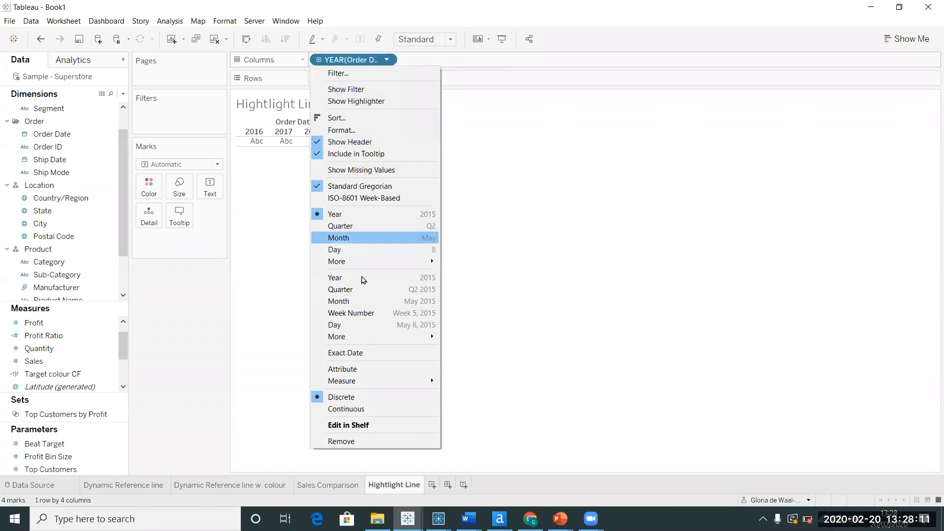
pyautogui.click(361, 302)
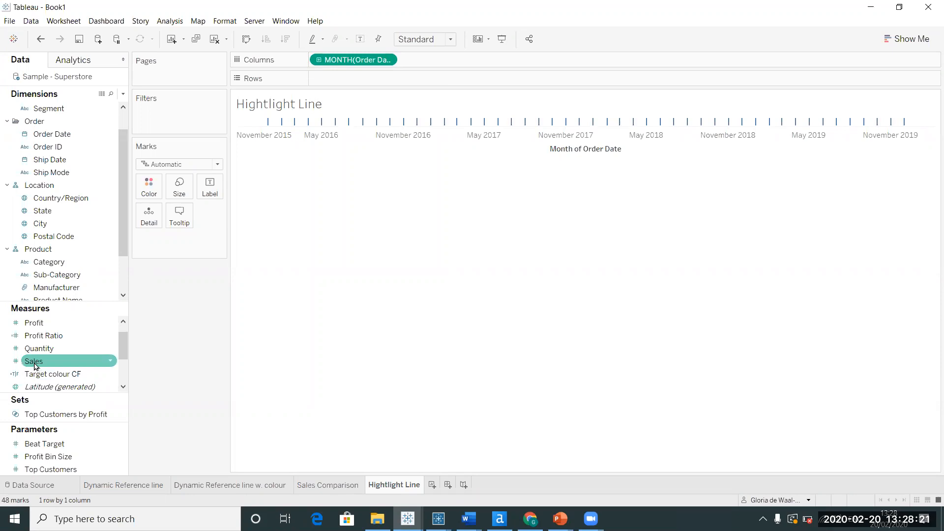
pyautogui.moveTo(34, 364)
pyautogui.mouseDown()
pyautogui.moveTo(328, 251)
pyautogui.moveTo(337, 82)
pyautogui.mouseUp()
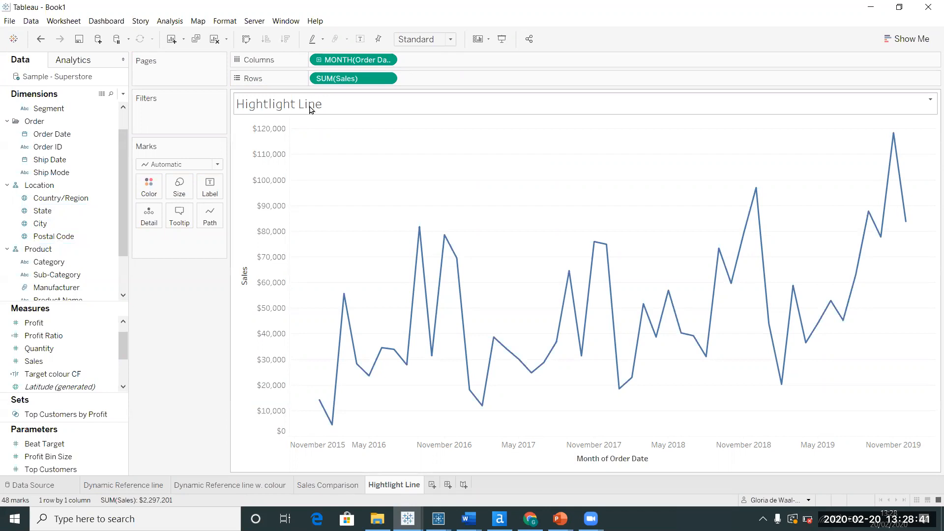
# - Replace the sheet title with "Using a parameter to highlight the category selected" in bold
pyautogui.doubleClick(329, 108)
pyautogui.hotkey('ctrl', 'a')
pyautogui.write('Usi')
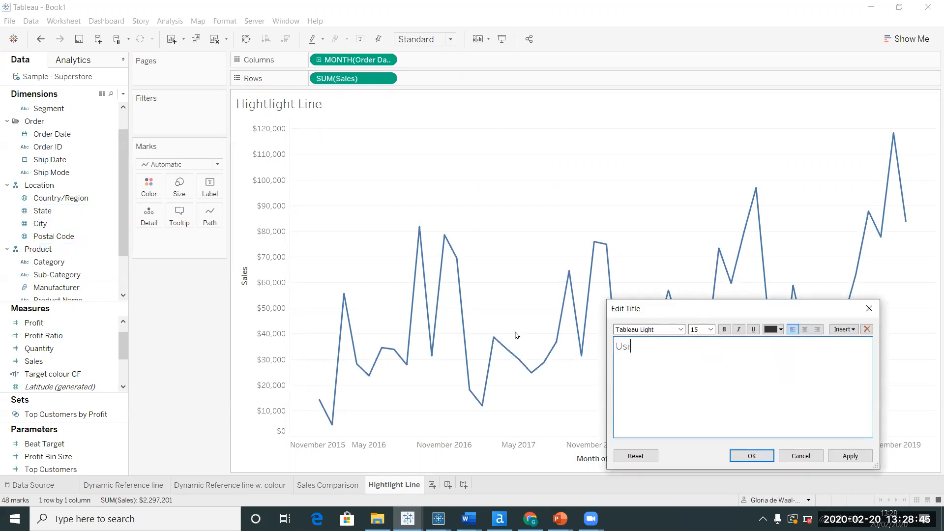
pyautogui.write('ng a parameter to highlight the cat')
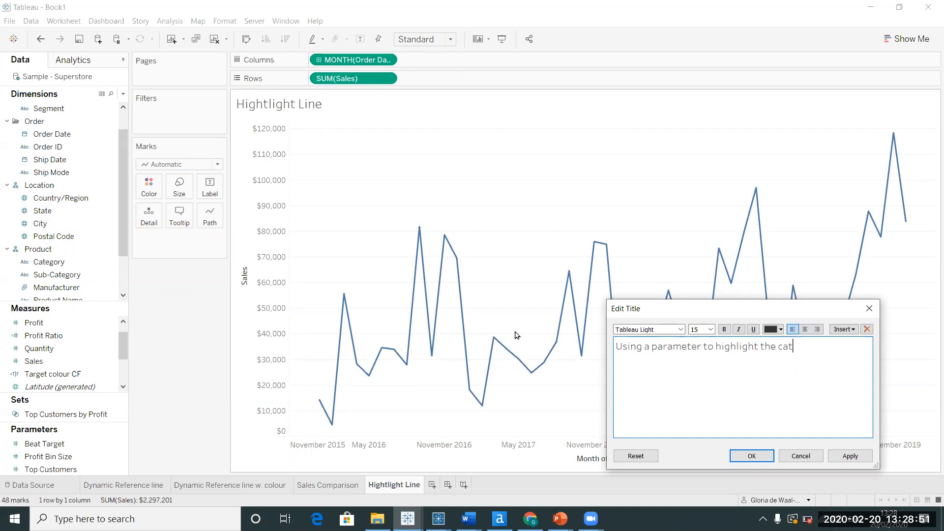
pyautogui.write('egory selected')
pyautogui.hotkey('ctrl', 'a')
pyautogui.click(724, 329)
pyautogui.click(768, 459)
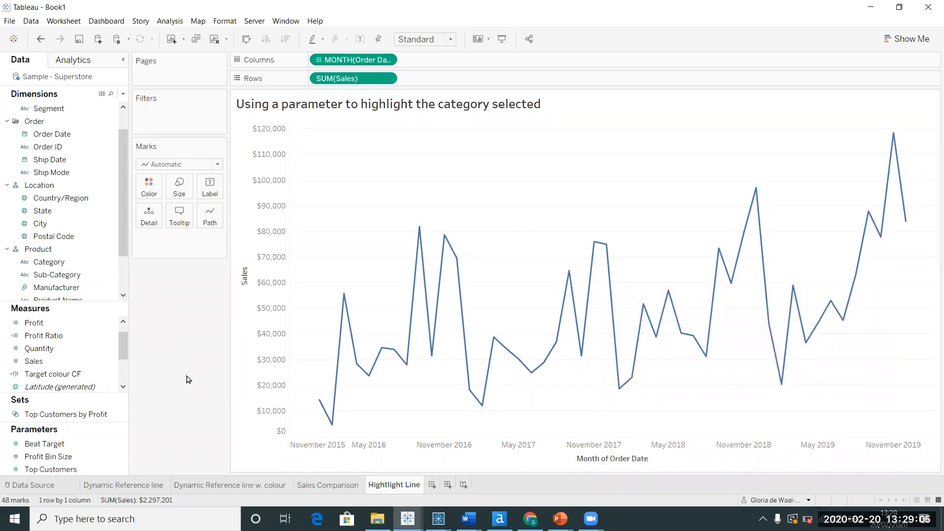
# - Create a new parameter named "Select Category" with the data type String
pyautogui.click(123, 95)
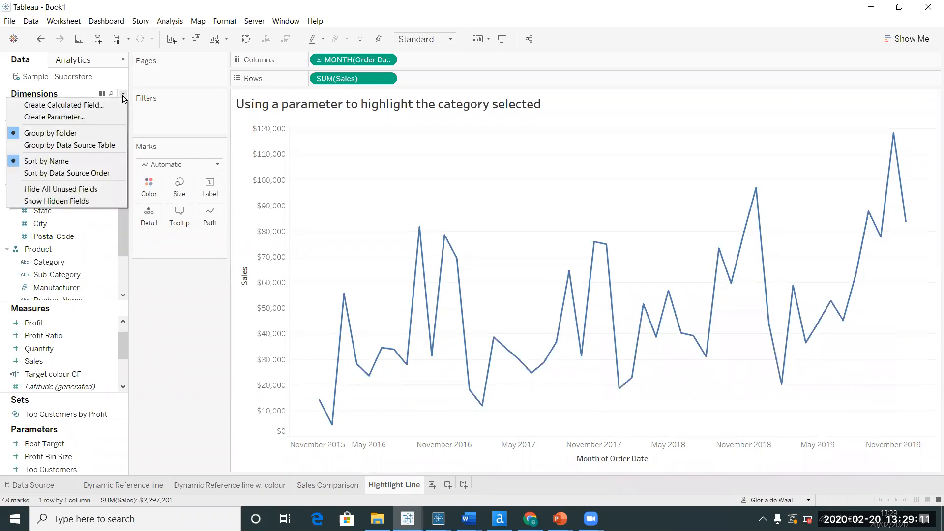
pyautogui.click(101, 117)
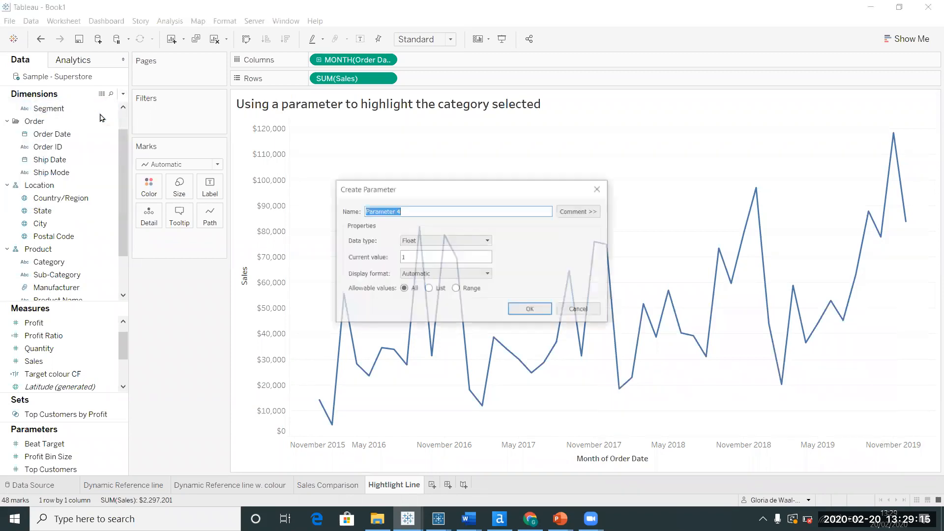
pyautogui.write('Sl')
pyautogui.press('BackSpace')
pyautogui.write('Select Category')
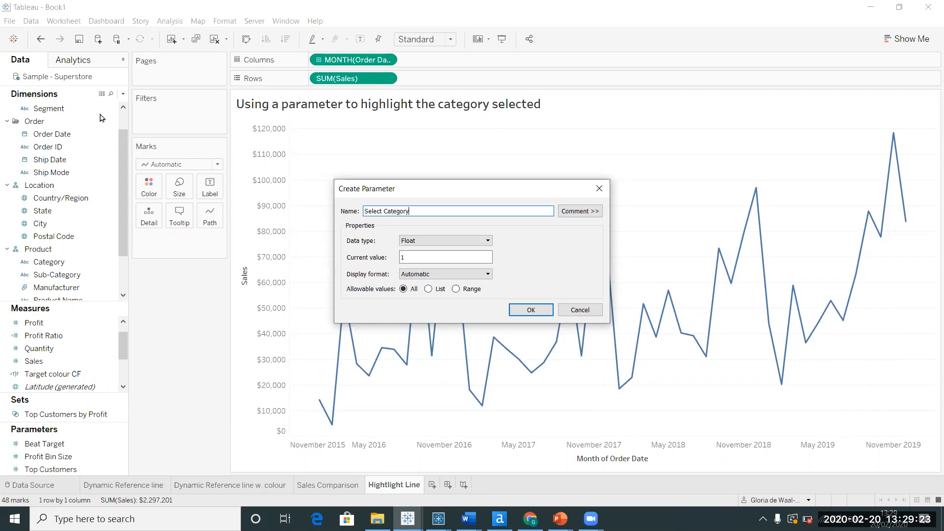
pyautogui.click(470, 245)
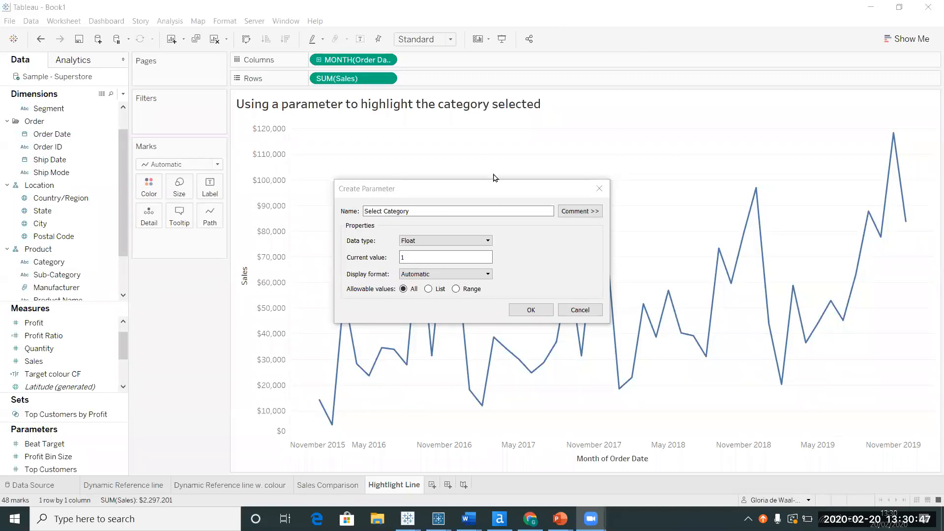
pyautogui.moveTo(482, 191); pyautogui.dragTo(629, 158)
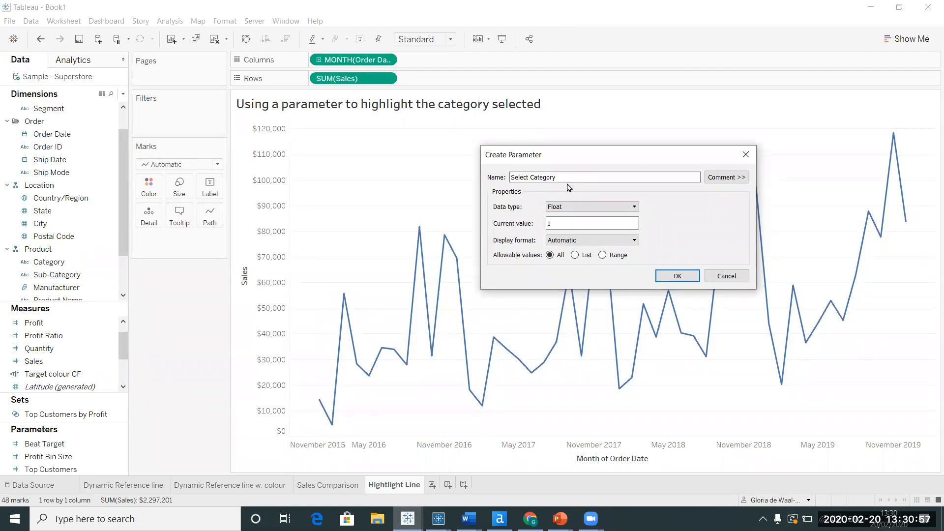
pyautogui.click(577, 207)
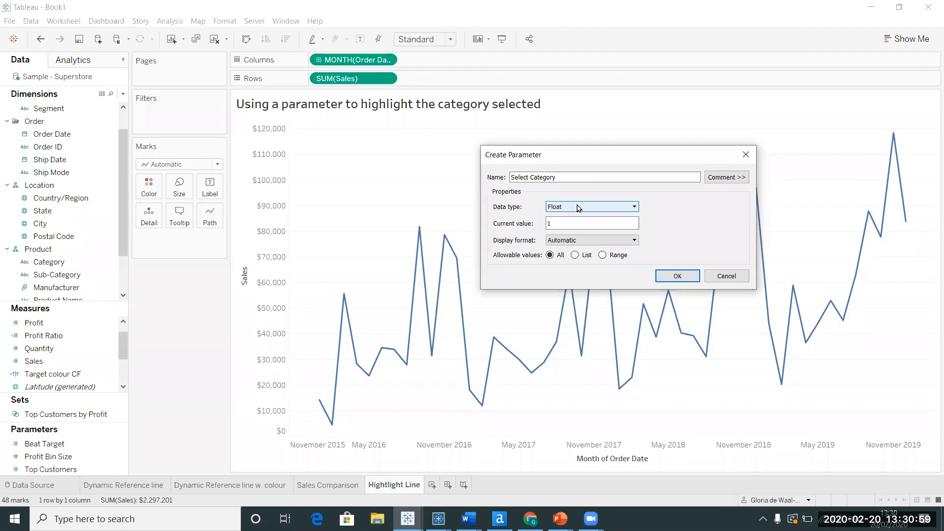
pyautogui.click(574, 234)
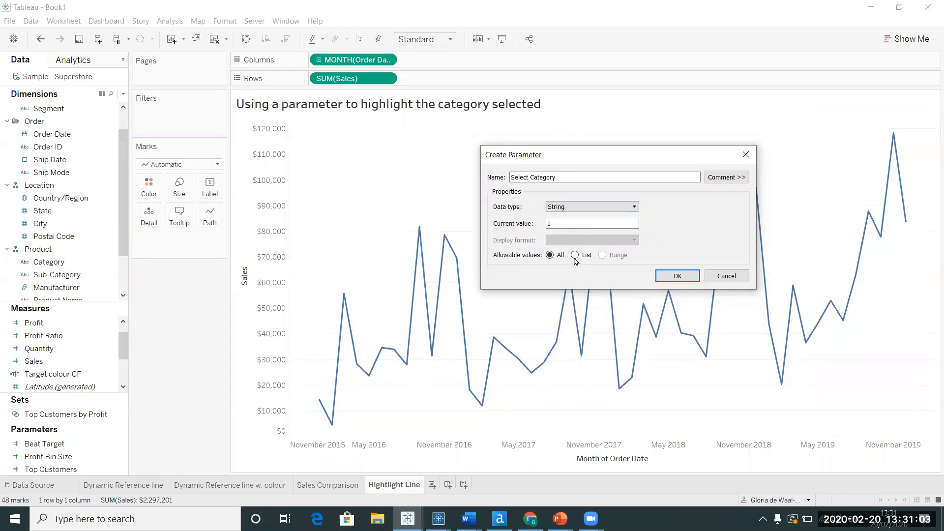
# - Restrict the parameter's allowable values to a list filled from the Category field, and save the parameter
pyautogui.click(575, 256)
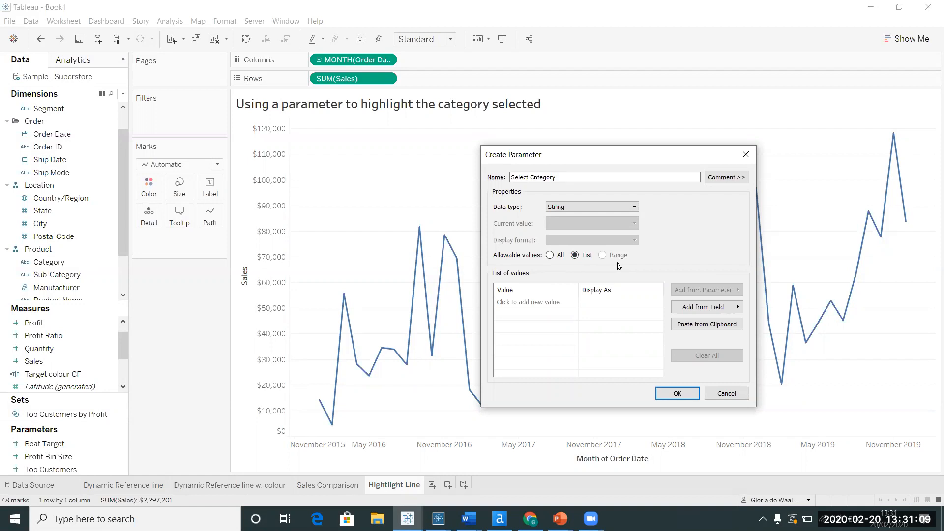
pyautogui.click(711, 310)
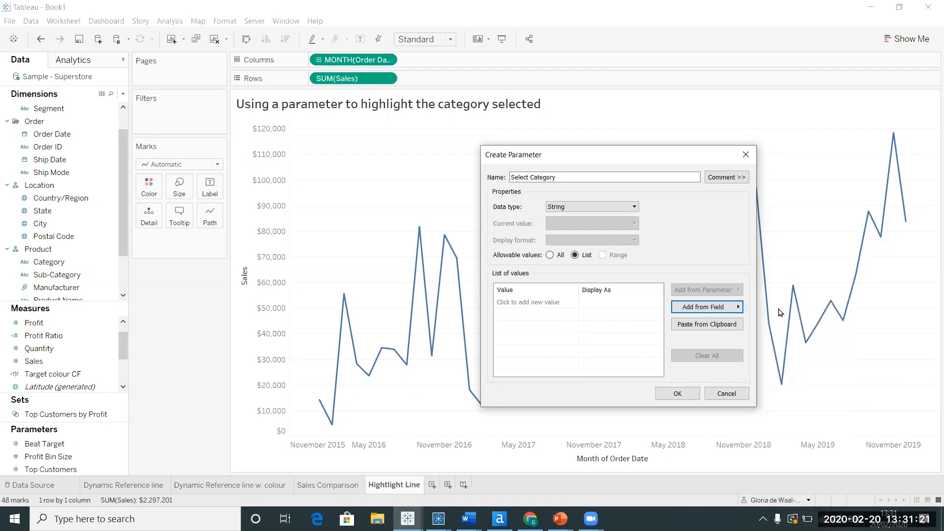
pyautogui.click(779, 312)
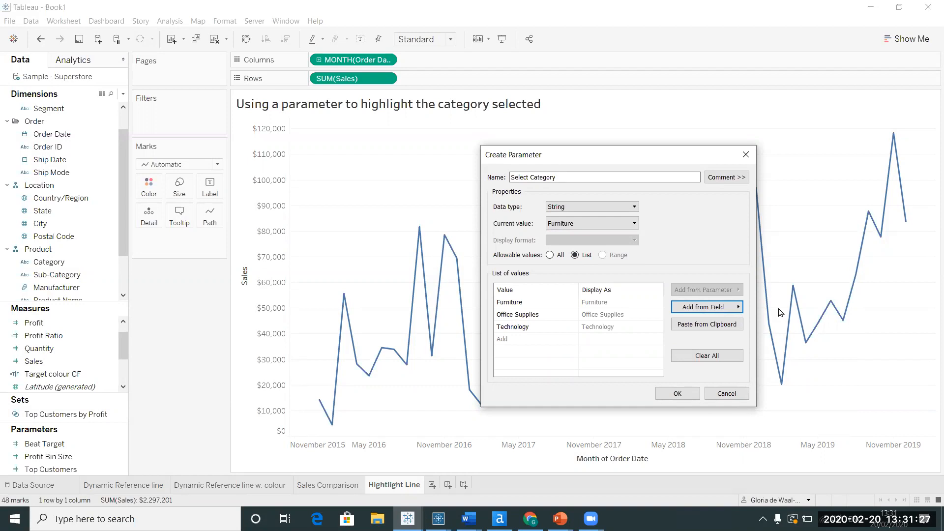
pyautogui.click(609, 307)
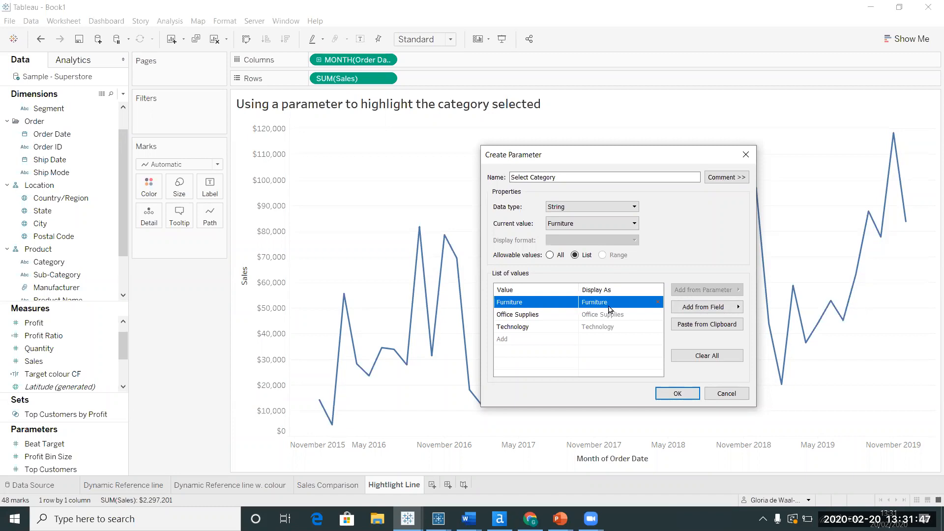
pyautogui.click(684, 395)
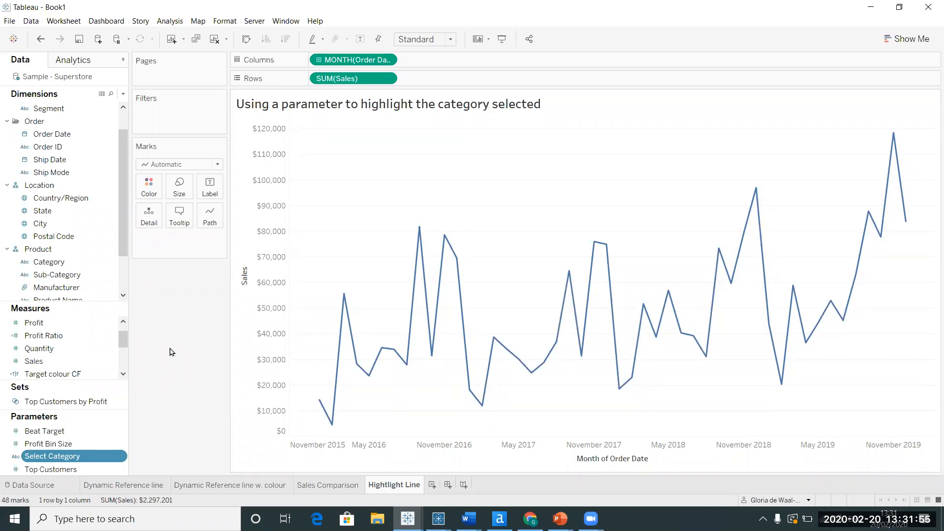
# - Add the Category dimension to Detail so the Sales line splits by category
pyautogui.moveTo(124, 217); pyautogui.dragTo(125, 243)
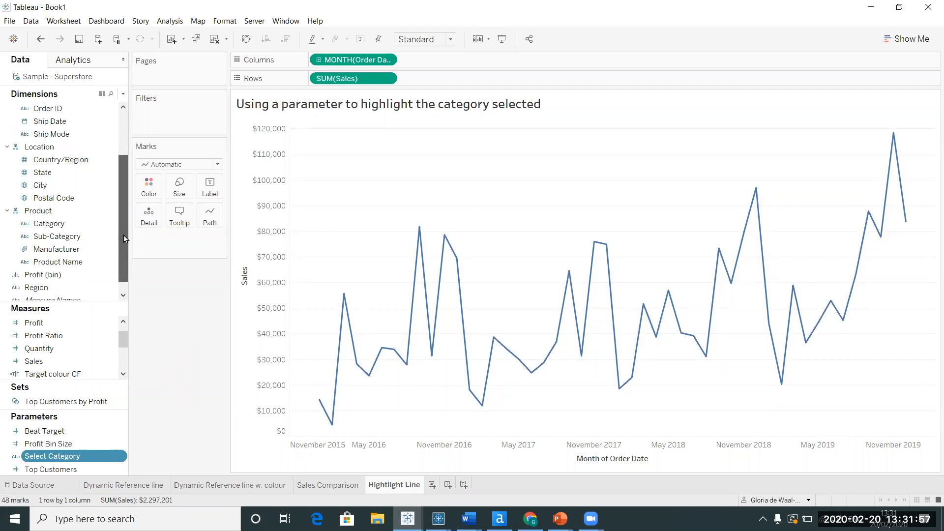
pyautogui.click(59, 224)
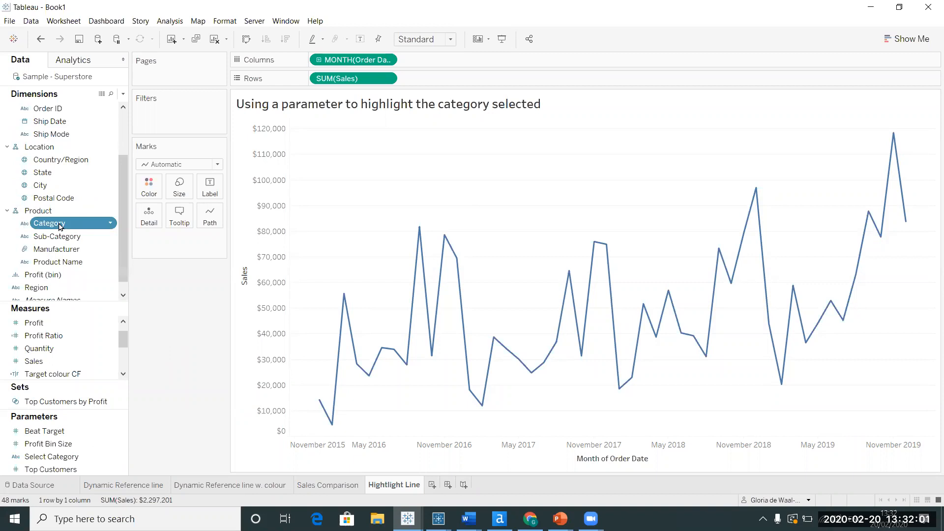
pyautogui.moveTo(59, 226); pyautogui.dragTo(156, 222)
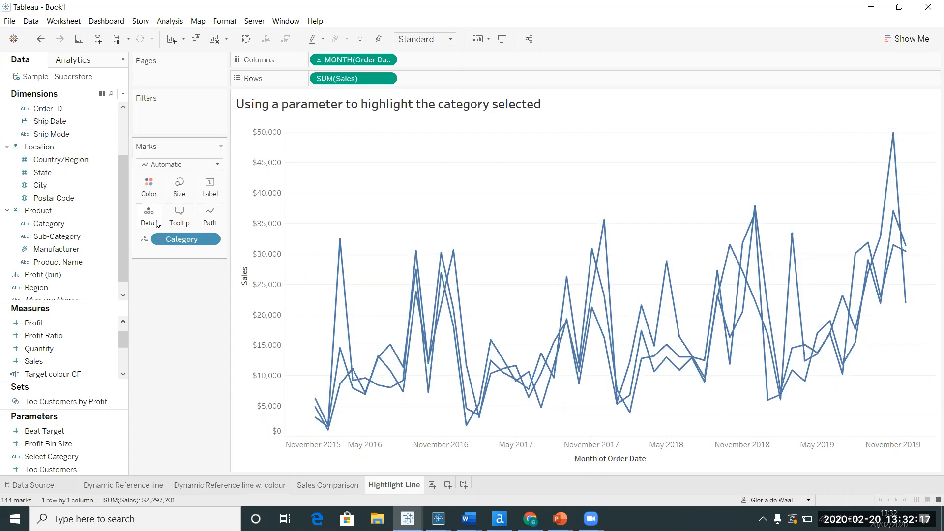
# - Show the Select Category parameter control on the sheet and set it to Technology
pyautogui.rightClick(76, 460)
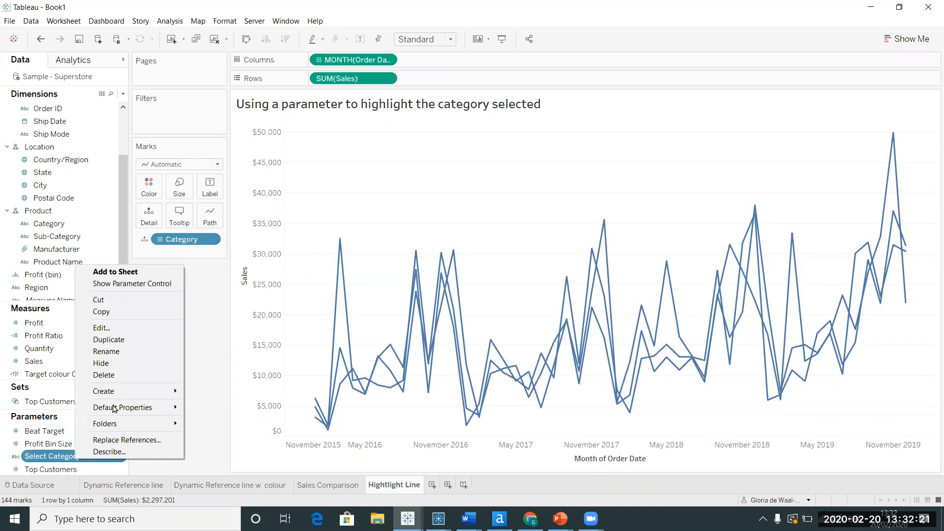
pyautogui.click(132, 284)
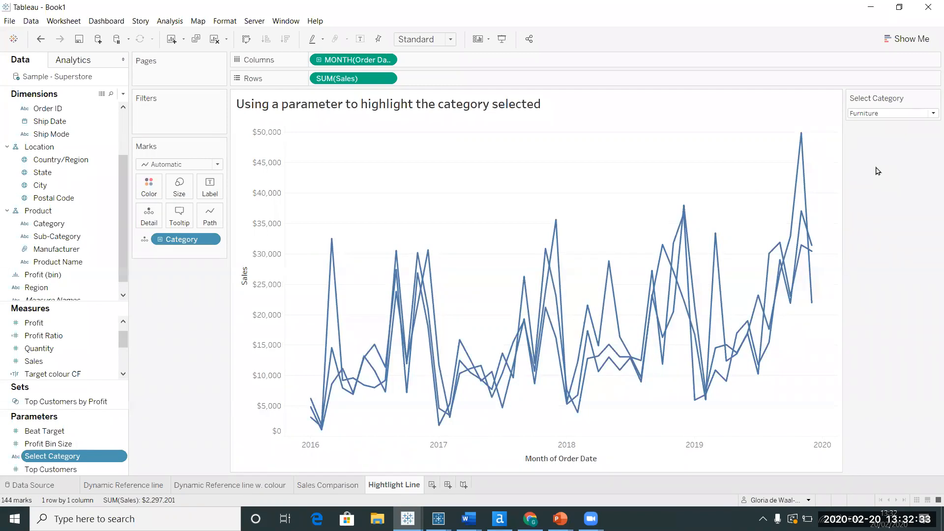
pyautogui.click(920, 115)
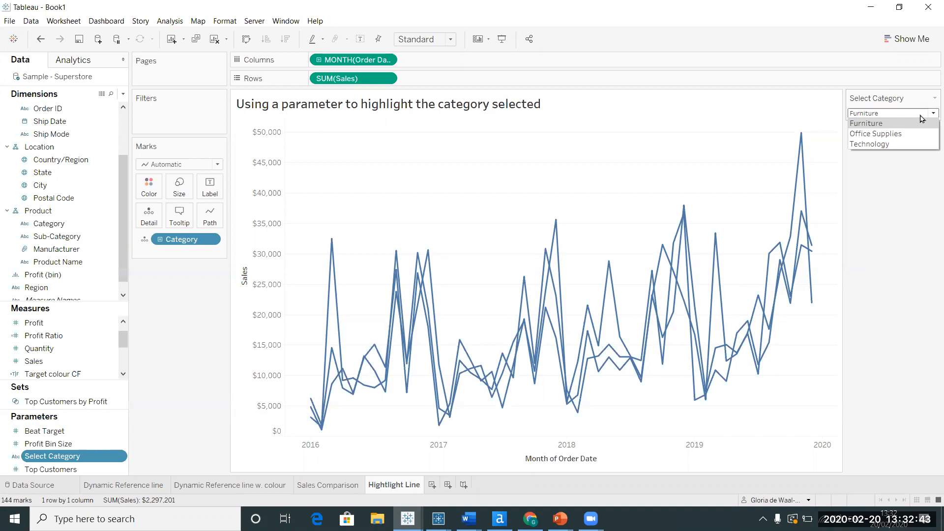
pyautogui.click(906, 207)
pyautogui.click(919, 113)
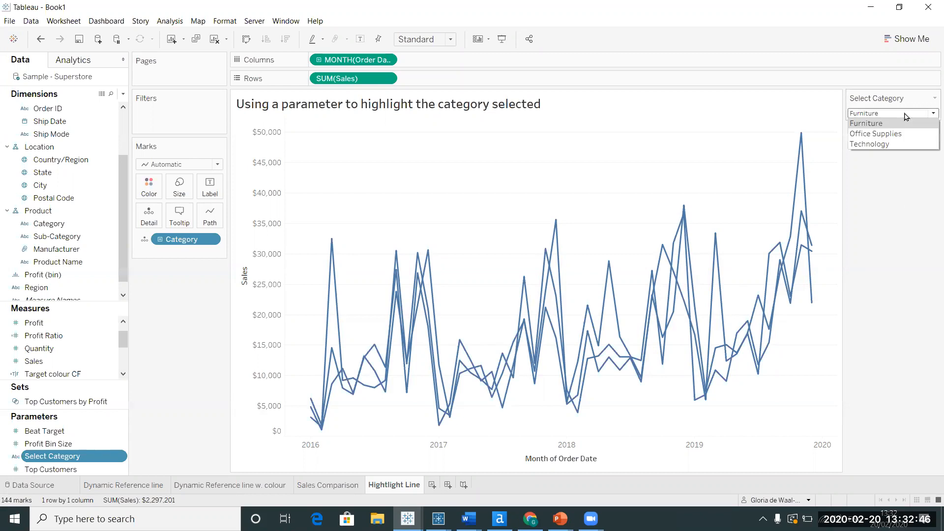
pyautogui.click(874, 145)
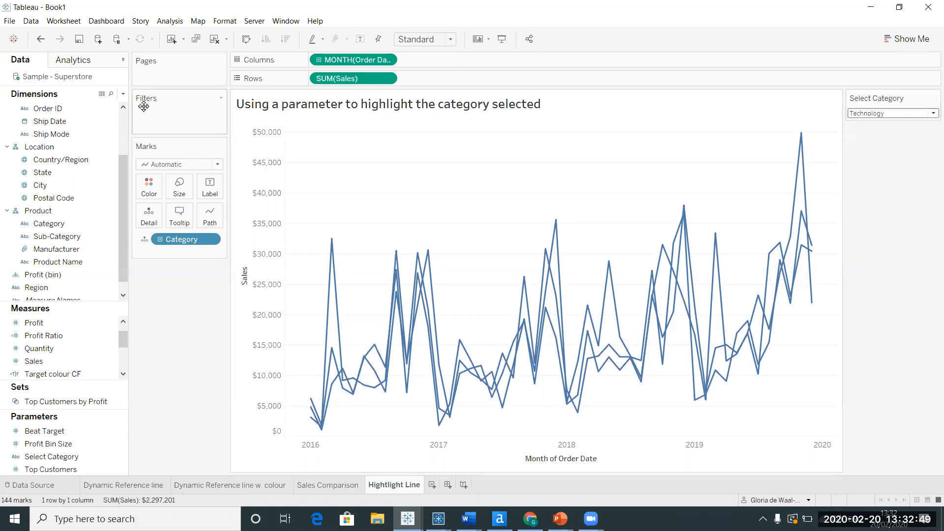
# - Start a new calculated field and name it "Cetegory CF"
pyautogui.click(123, 94)
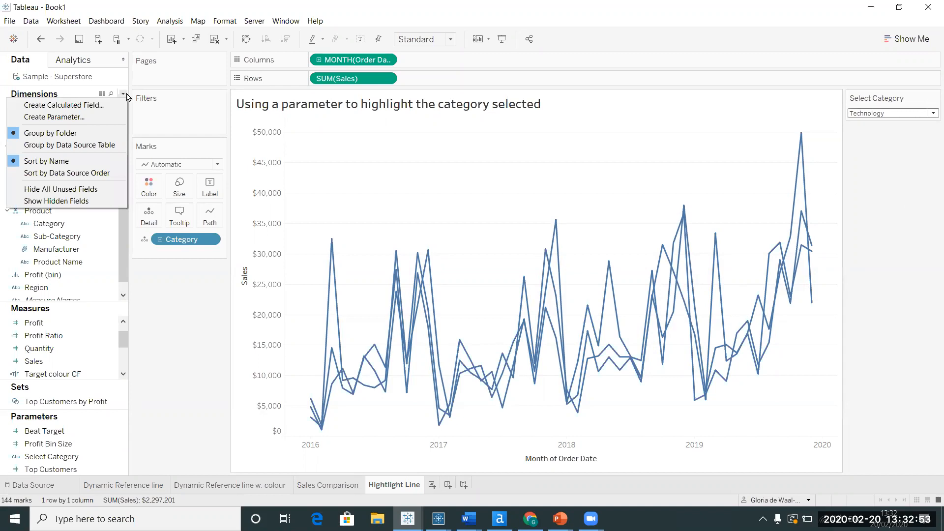
pyautogui.click(92, 108)
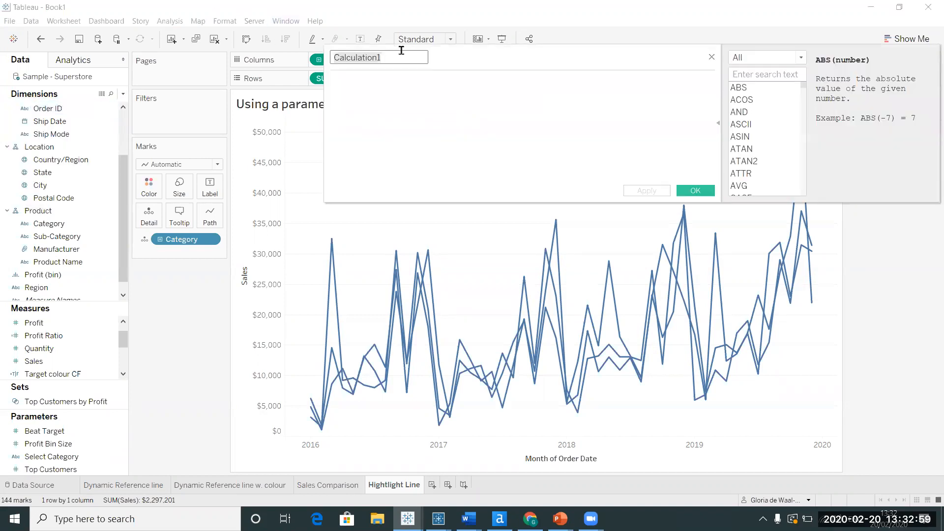
pyautogui.write('C')
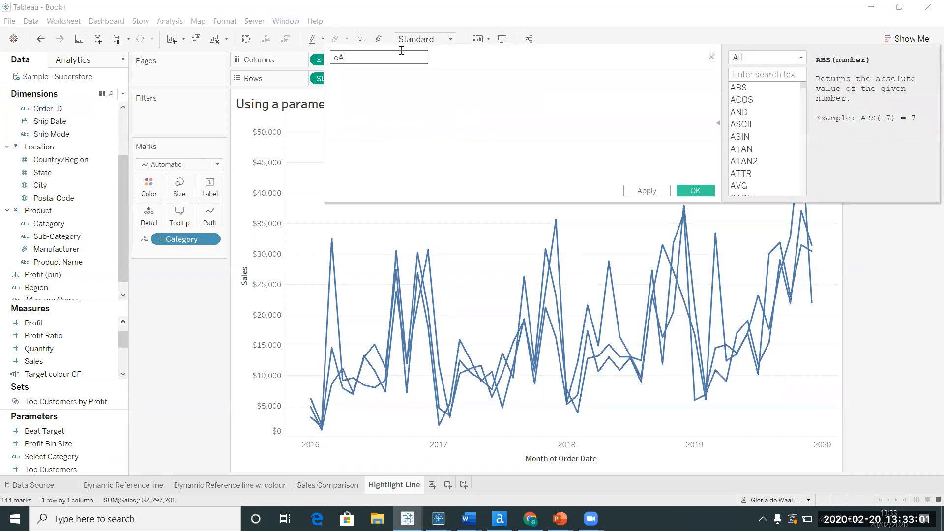
pyautogui.write('ategory CF')
# - Enter the formula [Select Category] = [Category] and save the calculated field
pyautogui.click(377, 93)
pyautogui.click(59, 455)
pyautogui.moveTo(121, 423); pyautogui.dragTo(416, 93)
pyautogui.write('=')
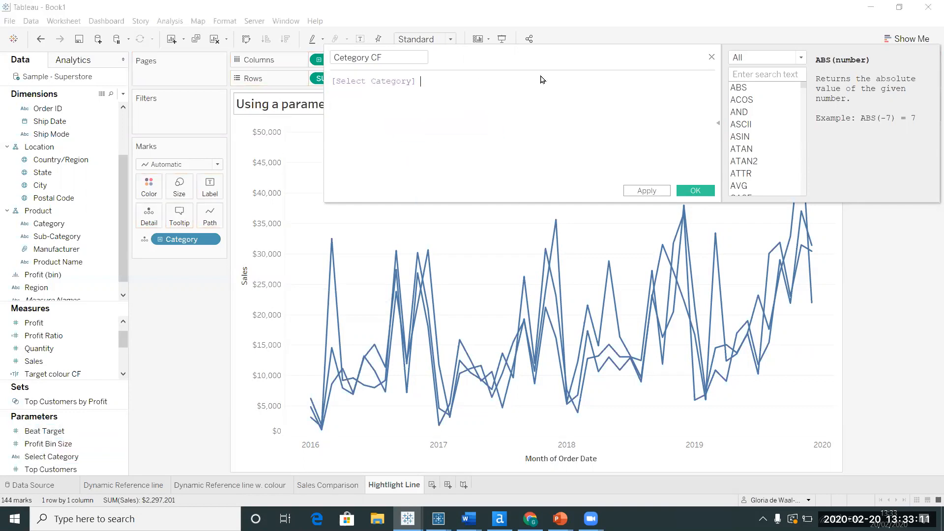
pyautogui.press('BackSpace')
pyautogui.press('BackSpace')
pyautogui.write('=')
pyautogui.moveTo(49, 223); pyautogui.dragTo(462, 87)
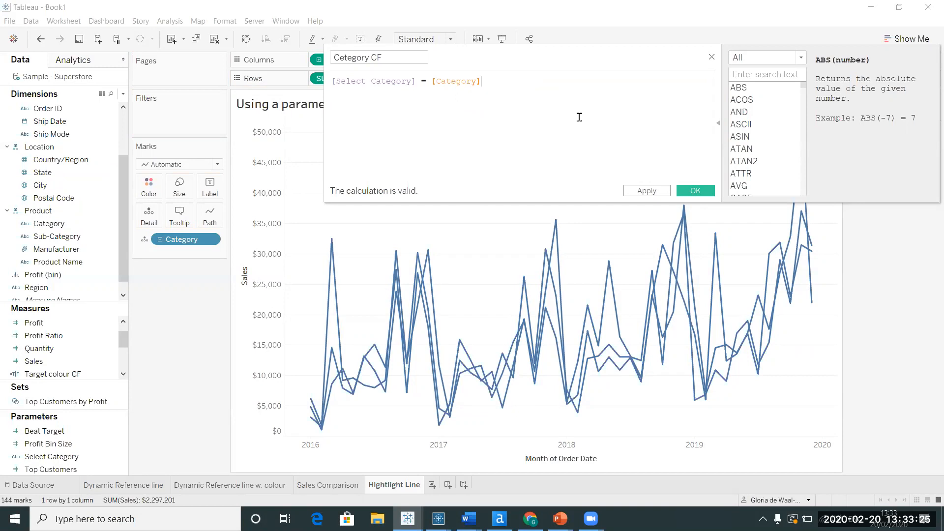
pyautogui.click(695, 192)
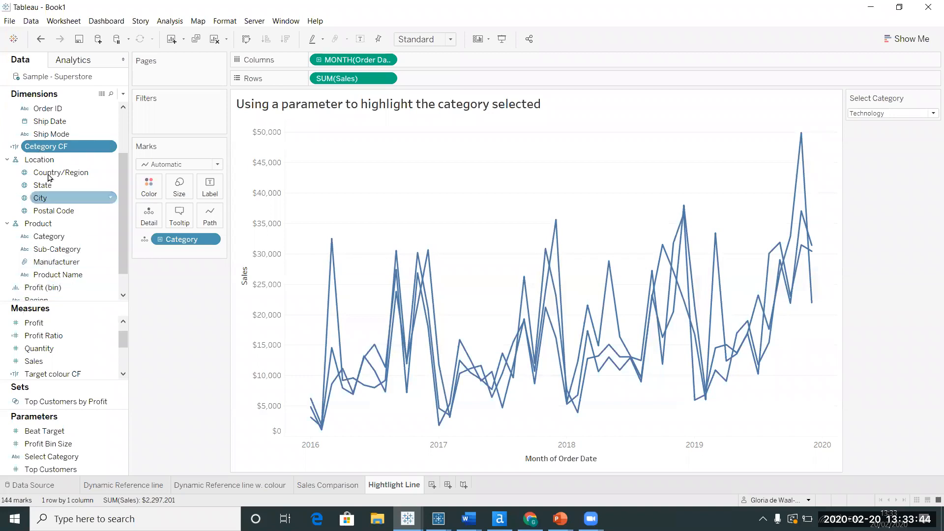
# - Correct the misspelled calculated field's name to "Category CF"
pyautogui.rightClick(43, 148)
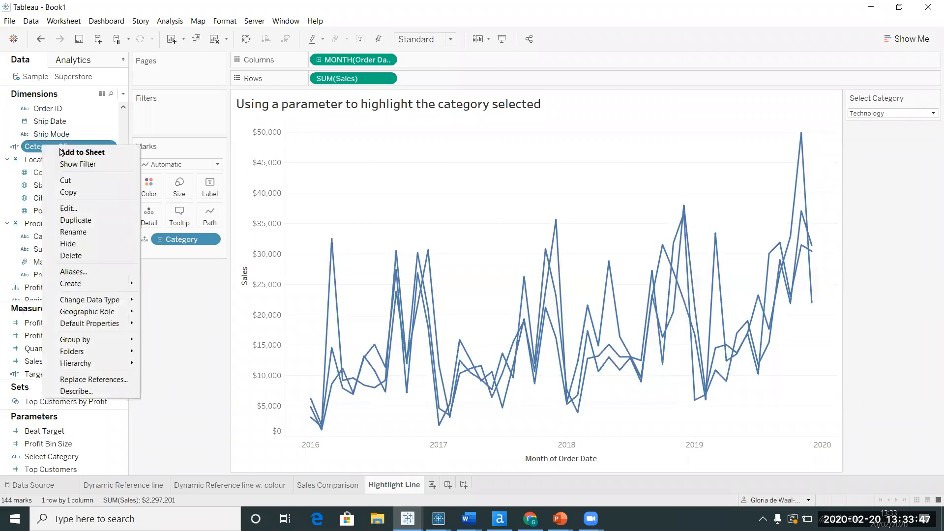
pyautogui.click(77, 208)
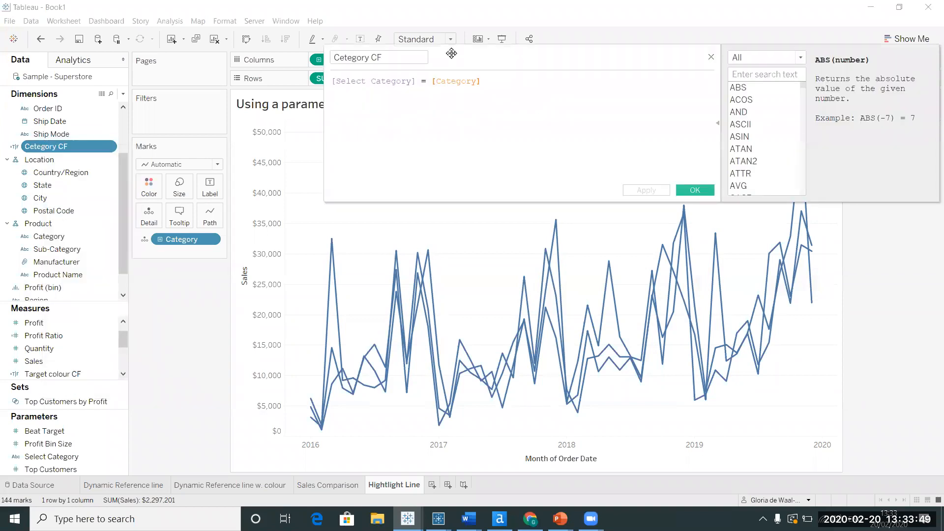
pyautogui.click(343, 57)
pyautogui.press('BackSpace')
pyautogui.write('a')
pyautogui.click(694, 191)
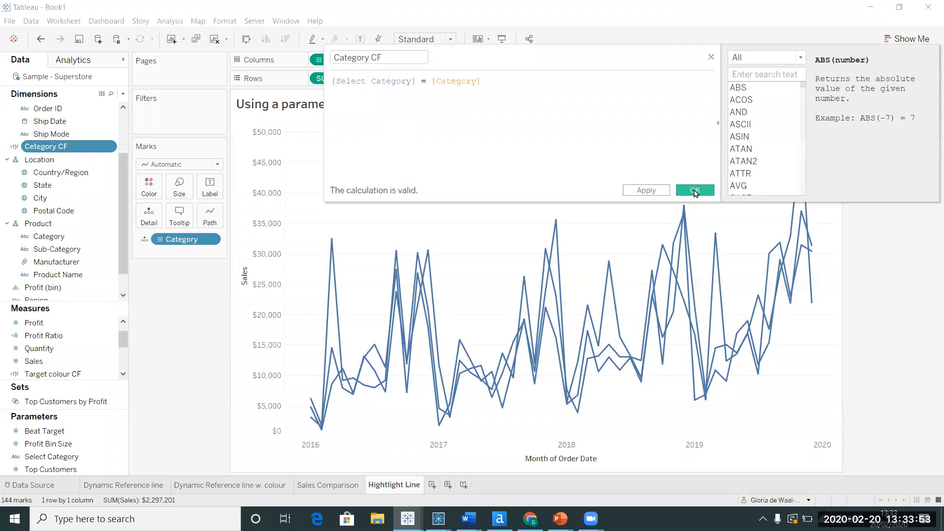
# - Colour the Sales lines by Category CF and set the False colour to the light grey of the Seattle Grays palette
pyautogui.moveTo(50, 153); pyautogui.dragTo(156, 191)
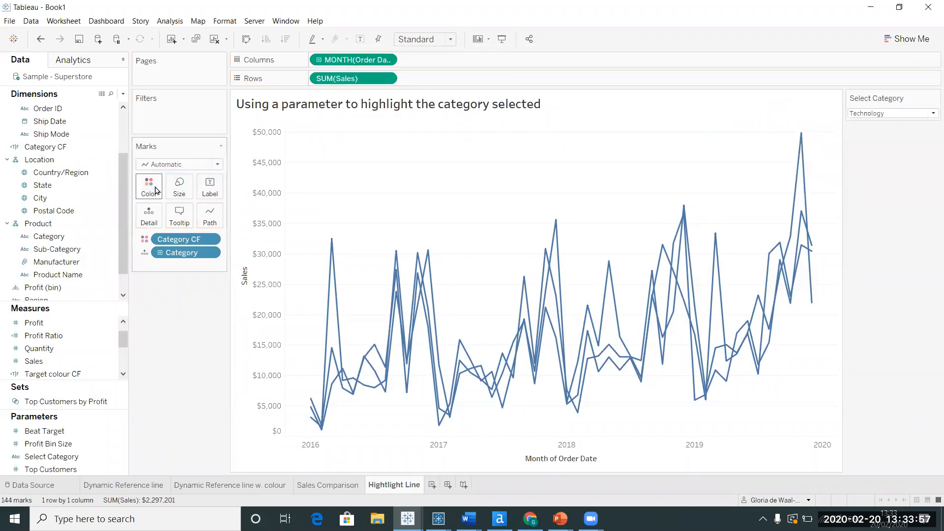
pyautogui.click(149, 189)
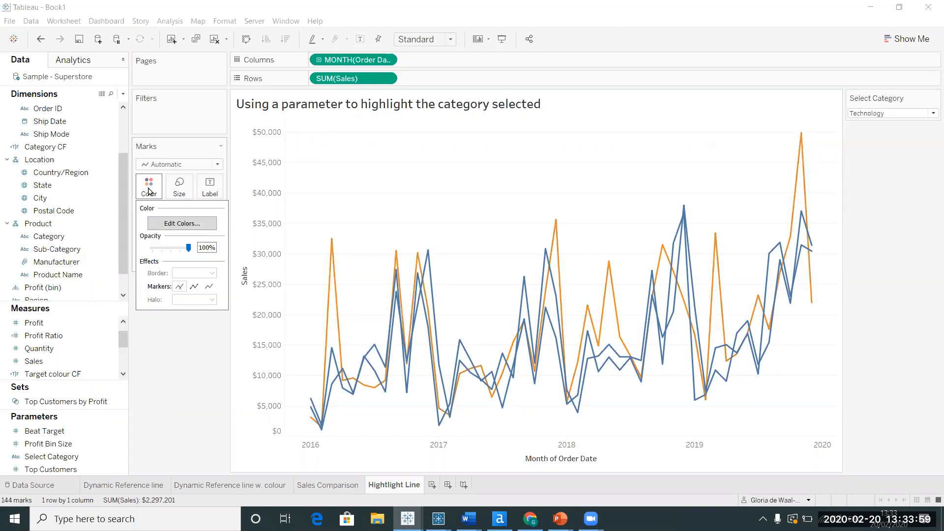
pyautogui.click(180, 222)
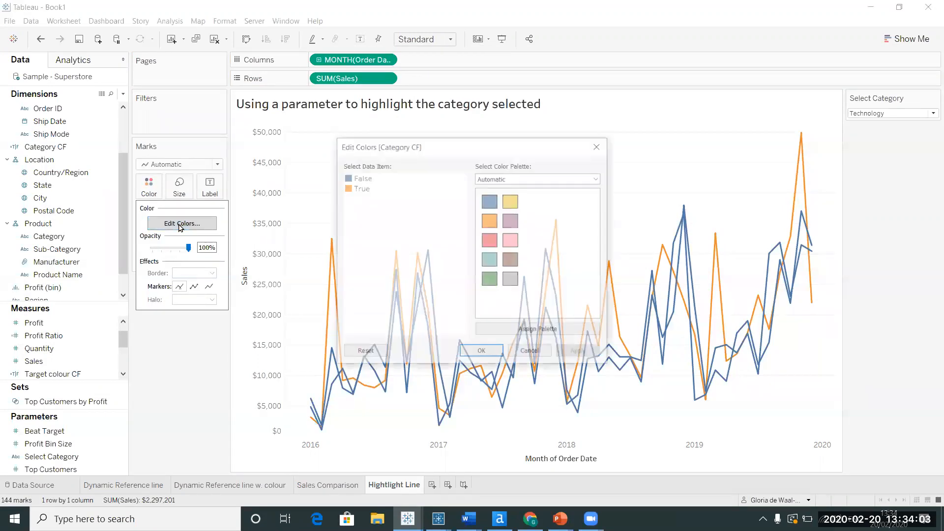
pyautogui.click(358, 178)
pyautogui.click(561, 178)
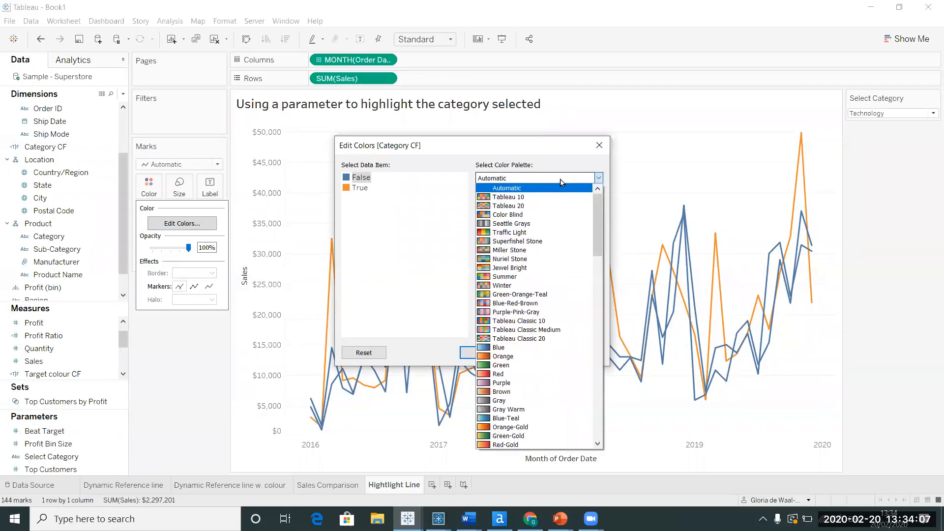
pyautogui.click(529, 224)
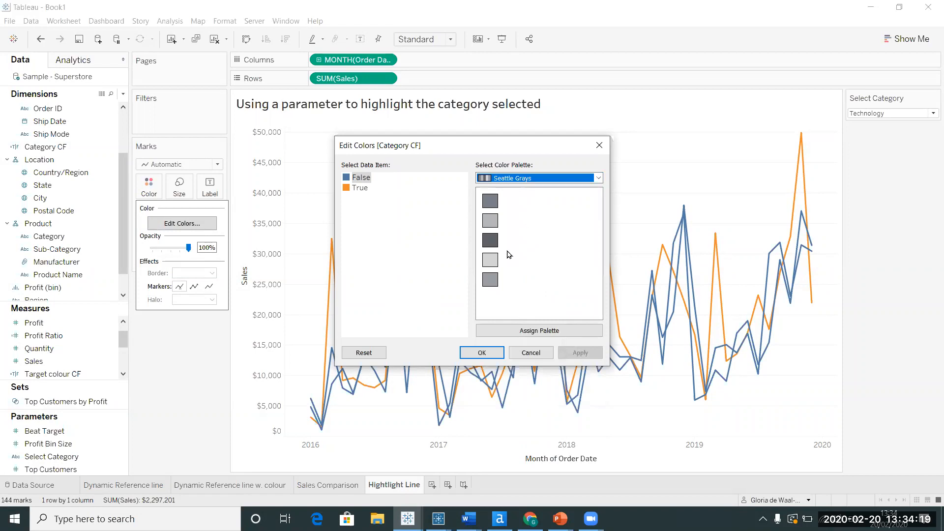
pyautogui.click(489, 260)
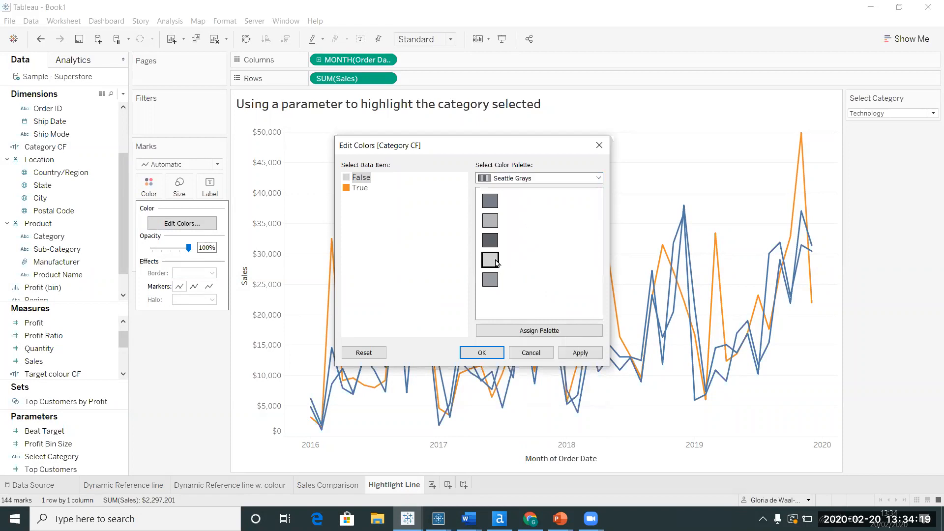
# - Set the True colour of Category CF to red from the Automatic palette and apply the colours
pyautogui.click(362, 188)
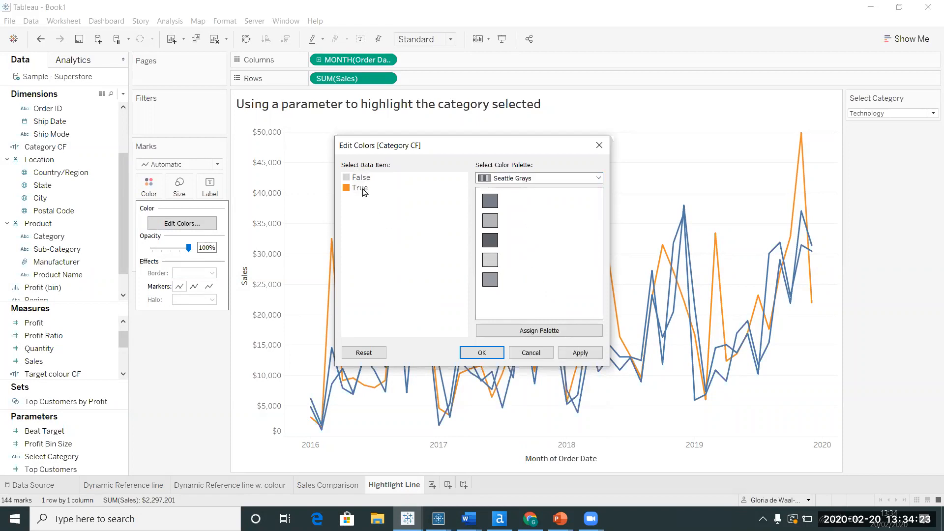
pyautogui.click(530, 178)
pyautogui.scroll(2, 515, 211)
pyautogui.click(510, 189)
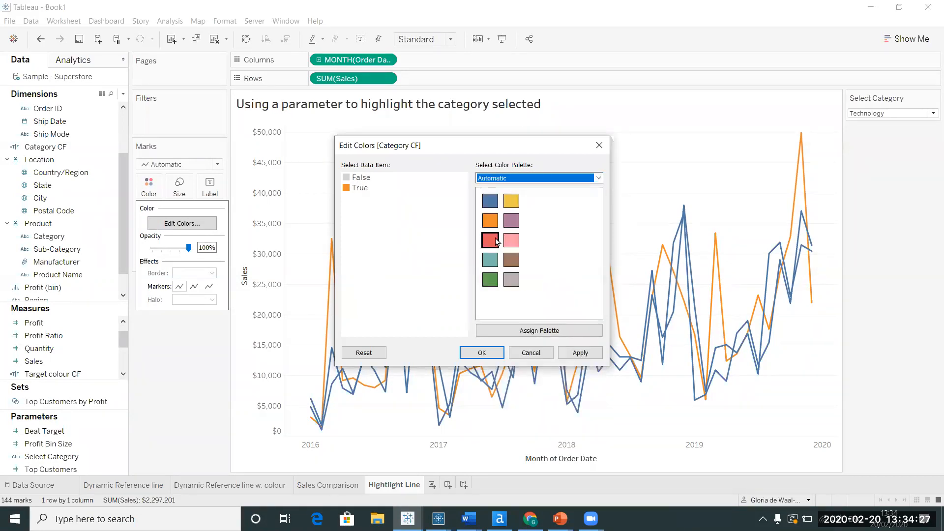
pyautogui.click(361, 188)
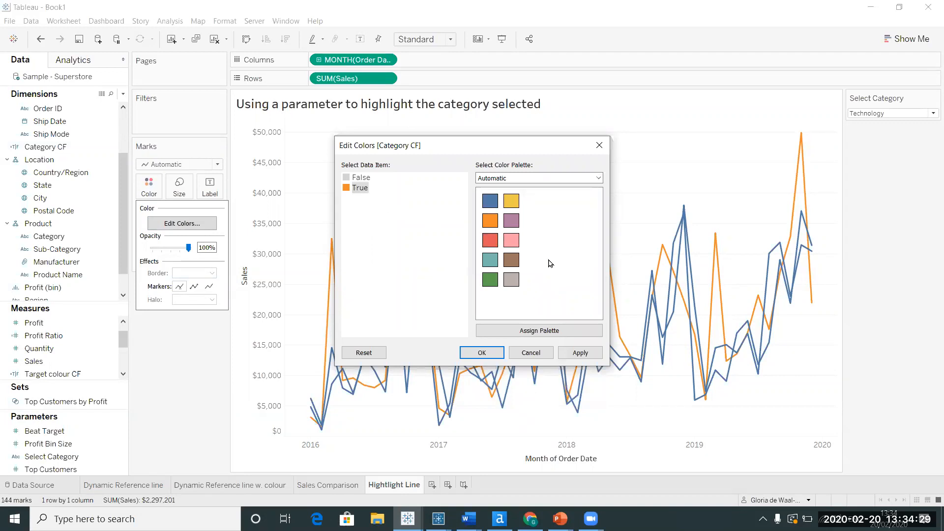
pyautogui.click(490, 240)
pyautogui.click(482, 352)
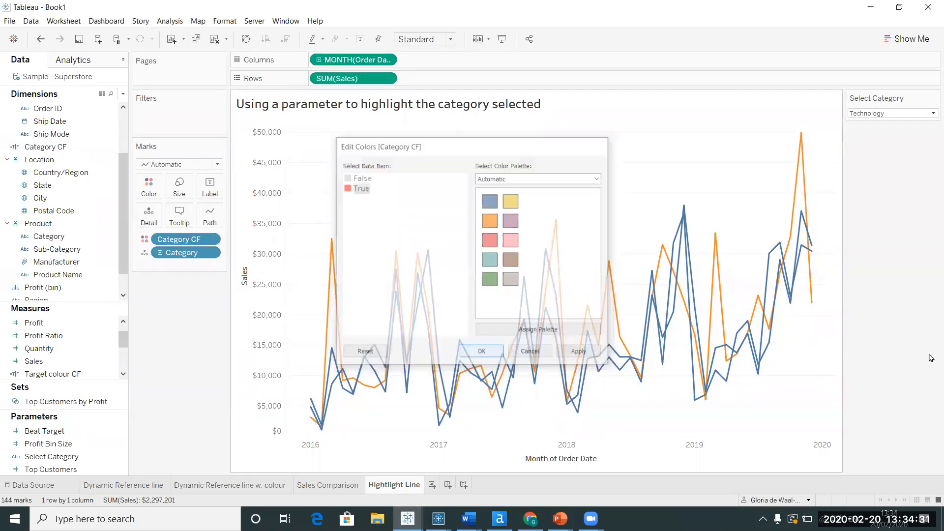
# - Test the line highlighting by switching Select Category through Office Supplies and Furniture, ending on Technology
pyautogui.click(904, 115)
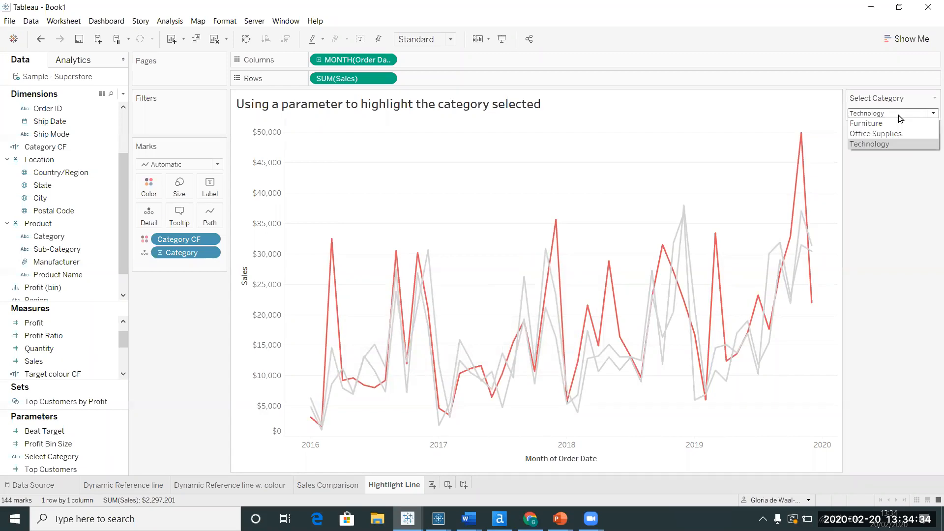
pyautogui.click(877, 134)
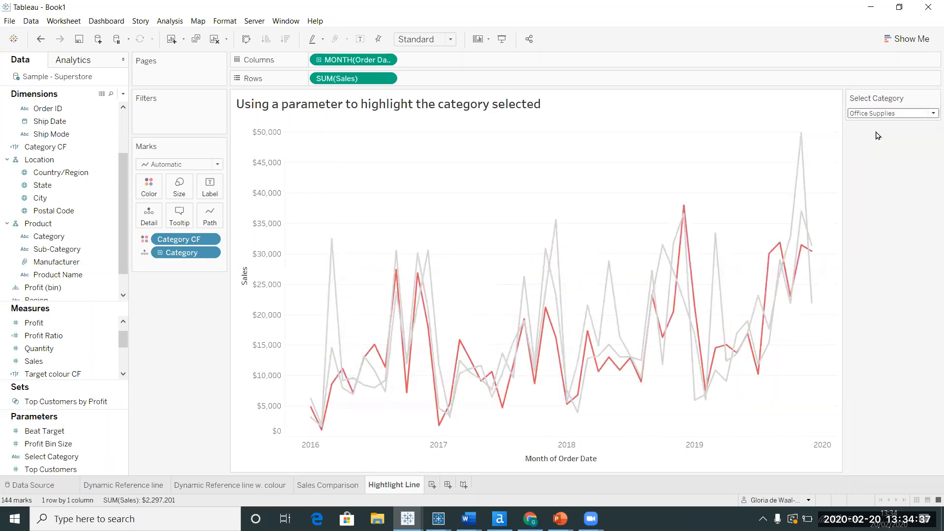
pyautogui.click(880, 114)
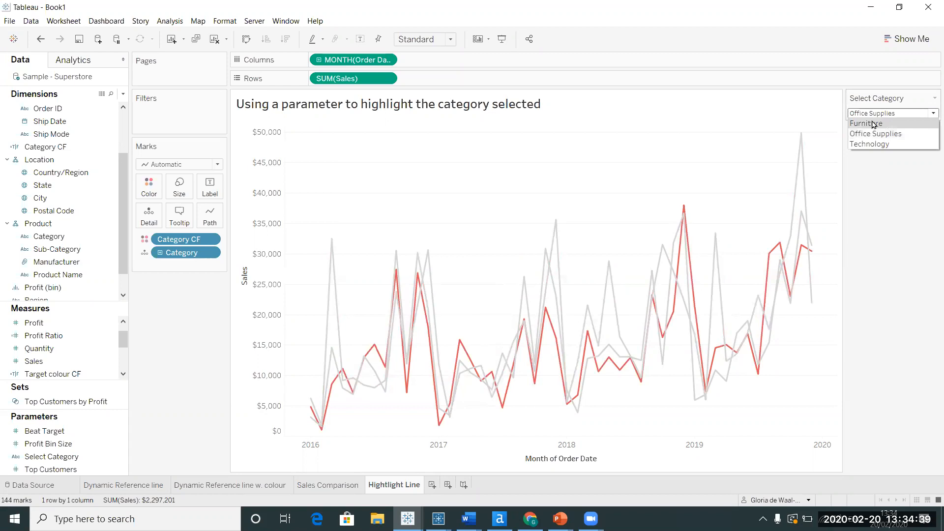
pyautogui.click(873, 124)
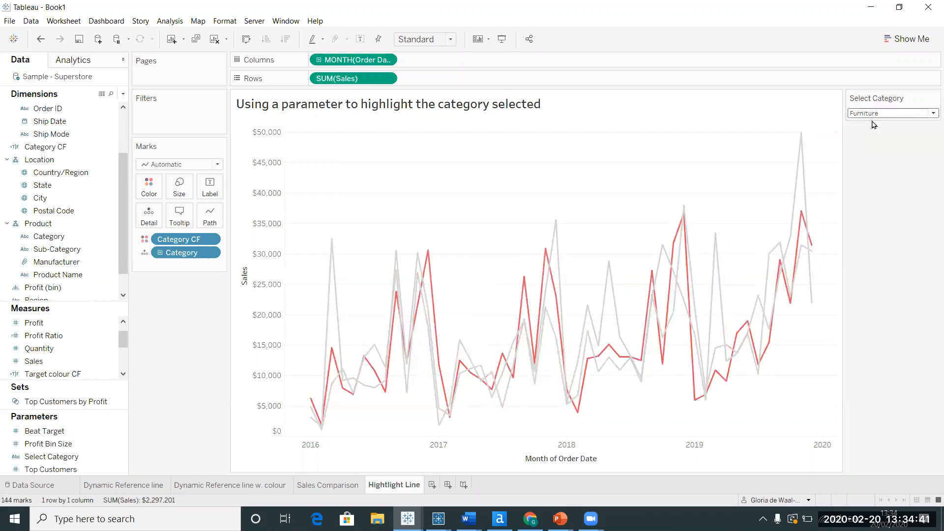
pyautogui.click(889, 113)
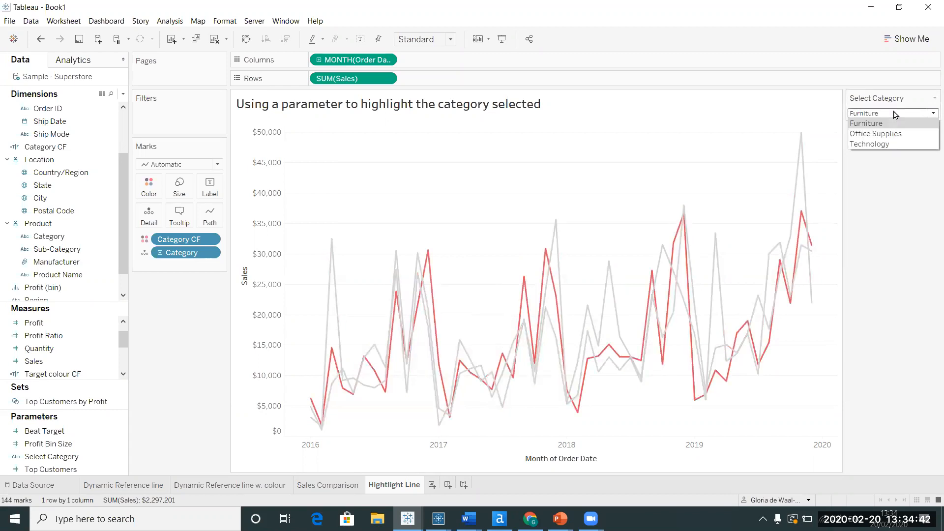
pyautogui.click(888, 138)
pyautogui.click(896, 114)
pyautogui.click(880, 144)
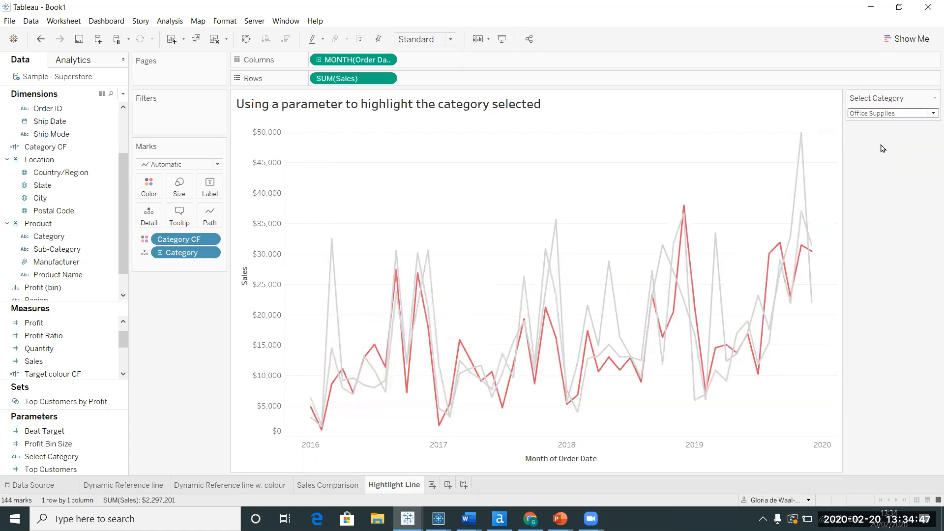
pyautogui.moveTo(792, 211)
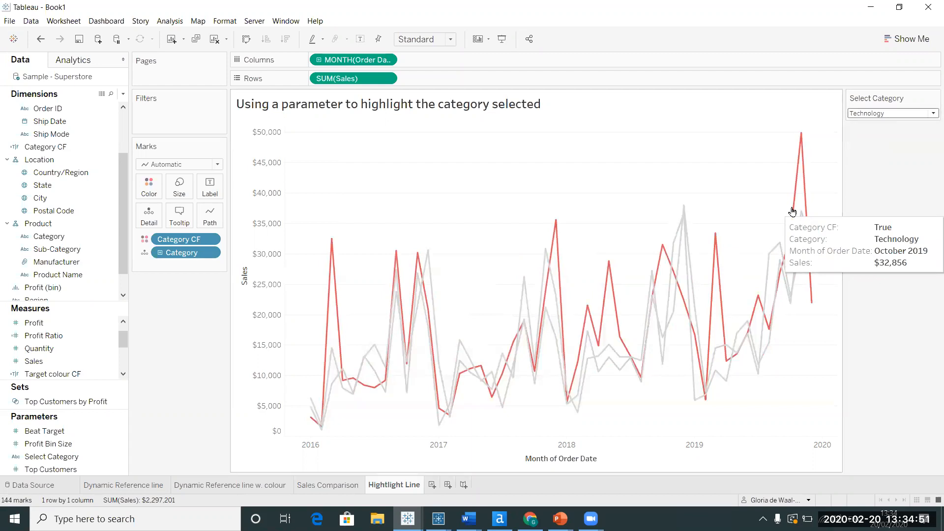
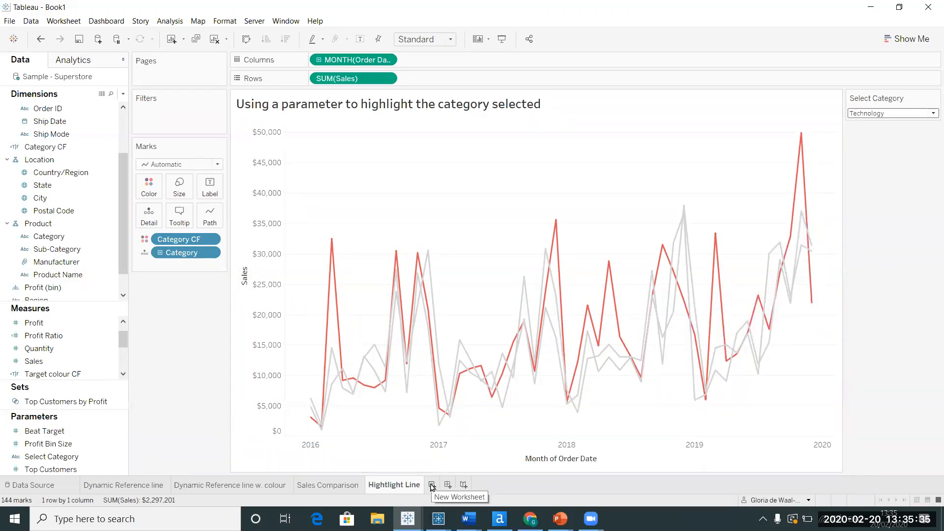
# - Add a new worksheet and name it "Dynamic Dimension"
pyautogui.click(432, 485)
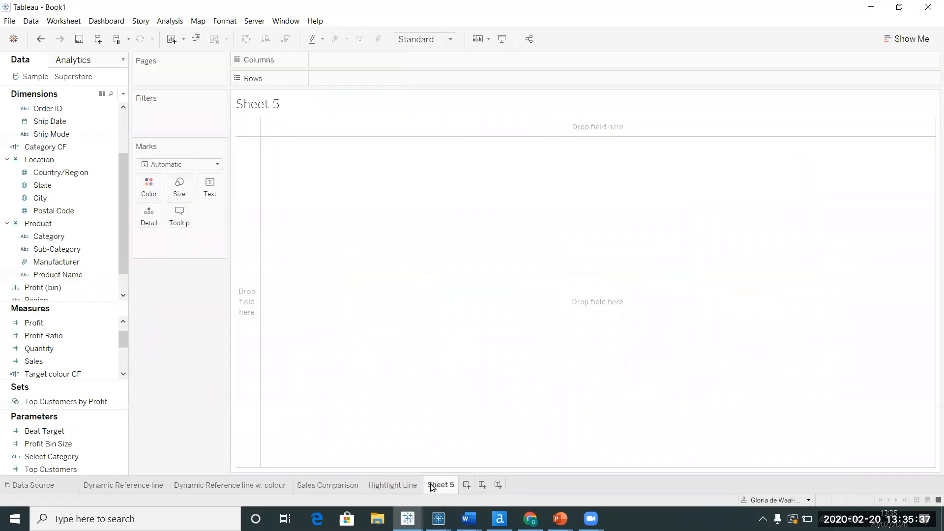
pyautogui.doubleClick(441, 483)
pyautogui.write('Dynamic')
pyautogui.press('Return')
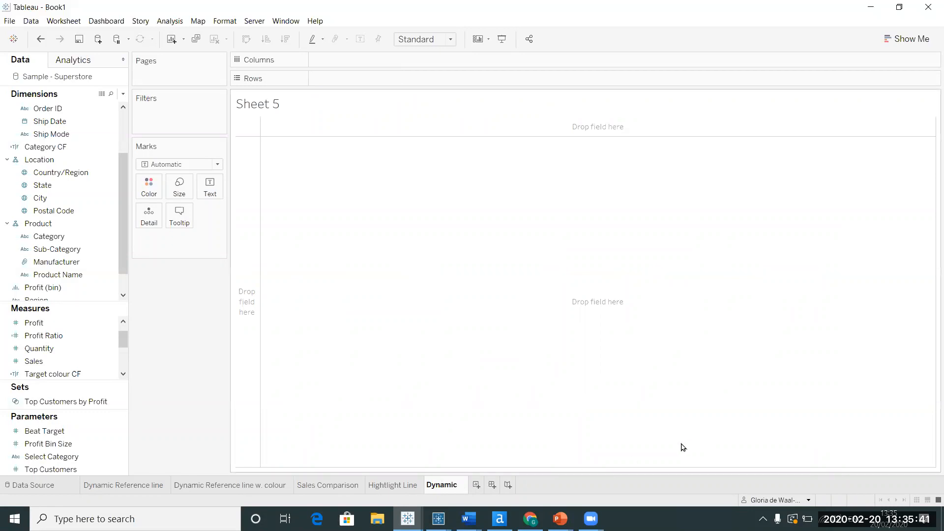
pyautogui.write('Dimension')
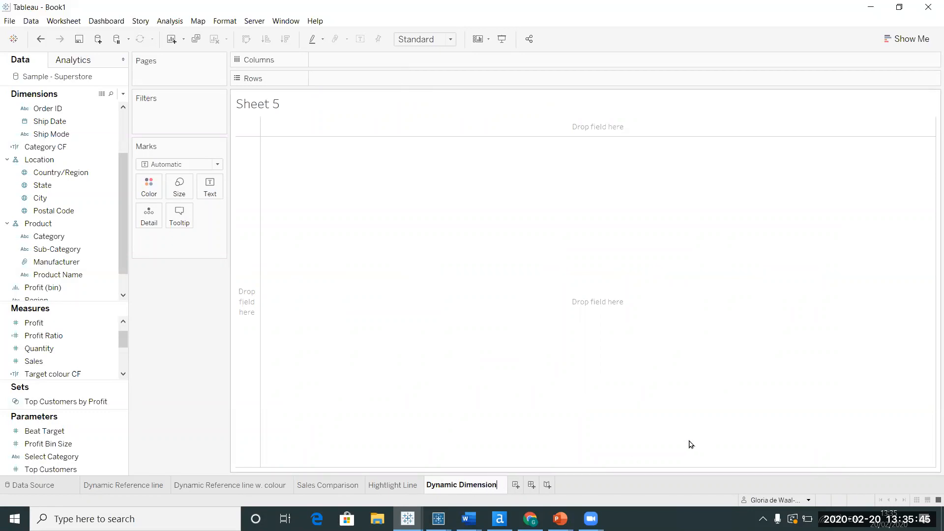
pyautogui.press('Return')
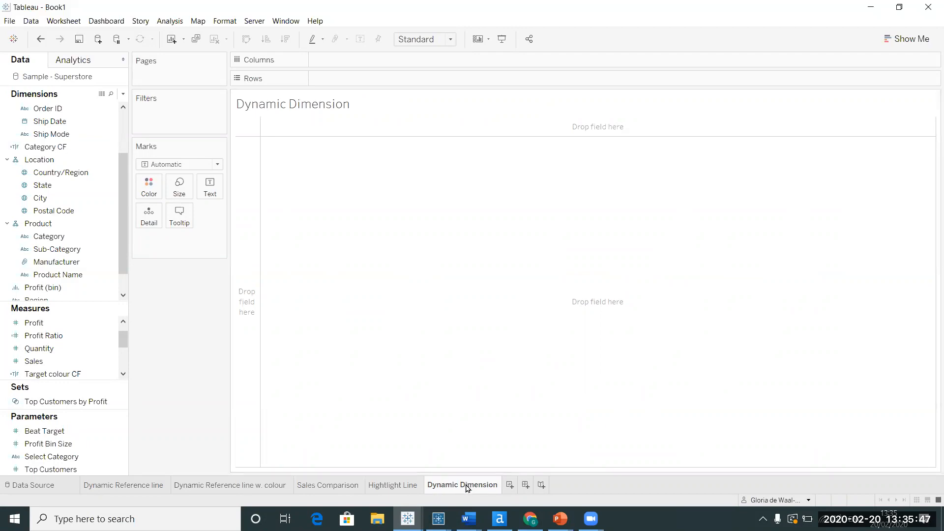
pyautogui.moveTo(467, 487)
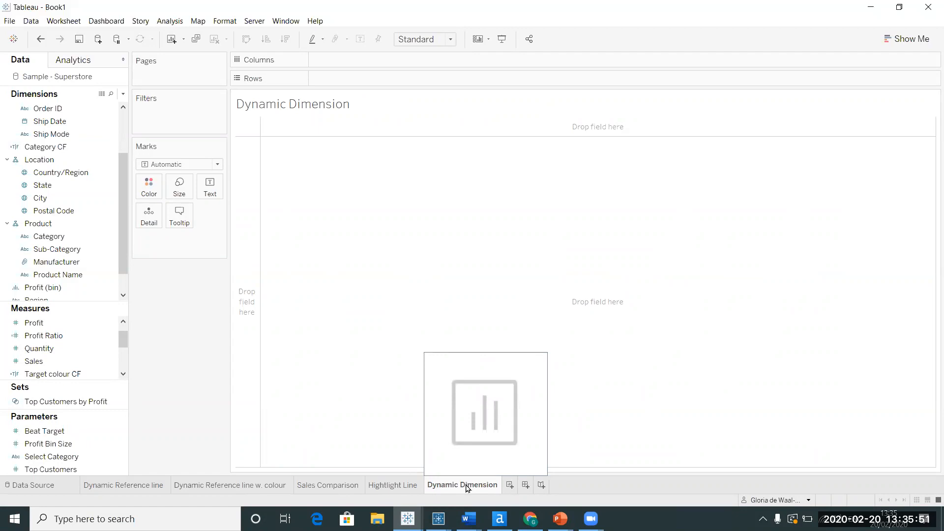
# - Build a horizontal bar chart with Sales on Columns and Category on Rows
pyautogui.click(68, 361)
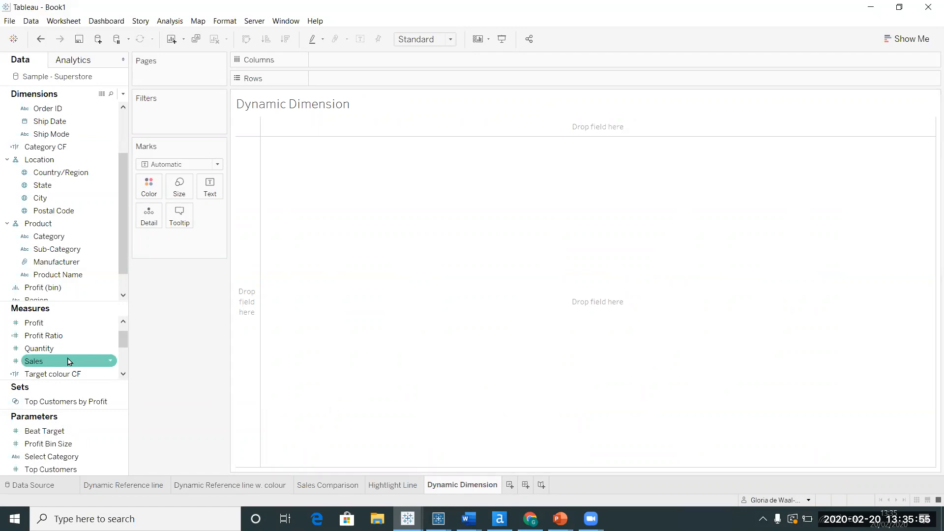
pyautogui.moveTo(68, 361); pyautogui.dragTo(356, 59)
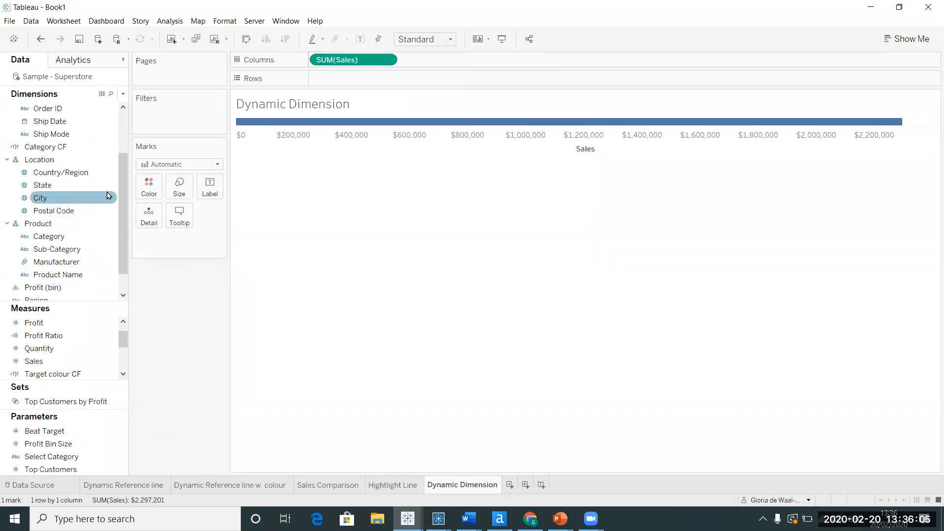
pyautogui.click(48, 237)
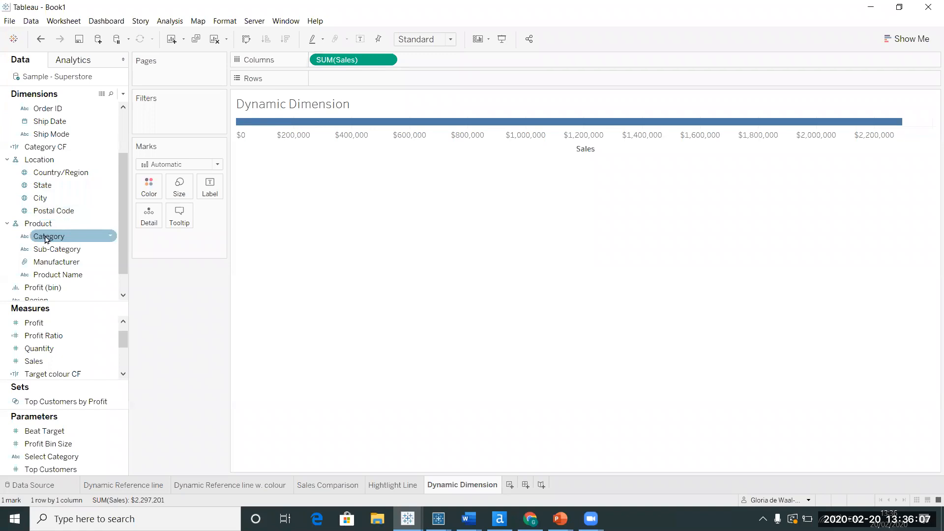
pyautogui.moveTo(48, 238); pyautogui.dragTo(287, 147)
pyautogui.moveTo(346, 78); pyautogui.dragTo(346, 82)
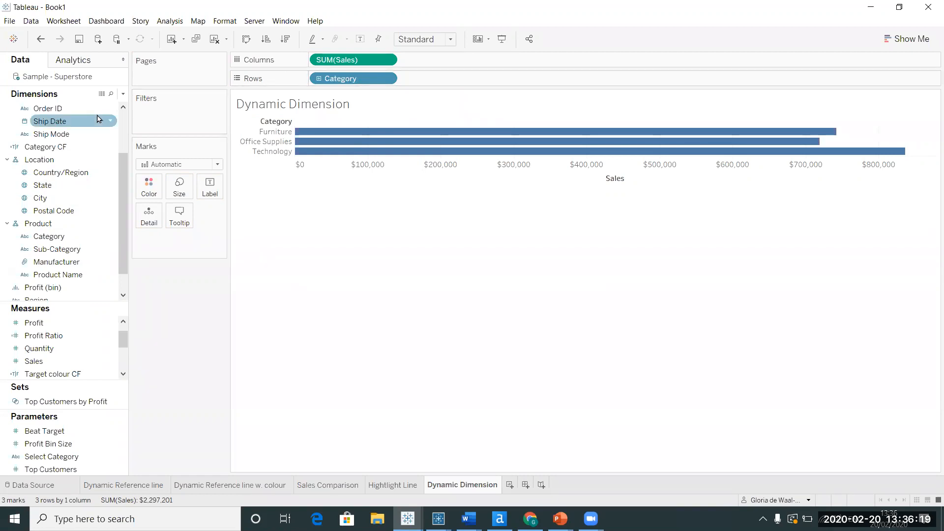
# - Start a new parameter named "Select a Dimension" with the String data type and a list of allowable values
pyautogui.click(123, 95)
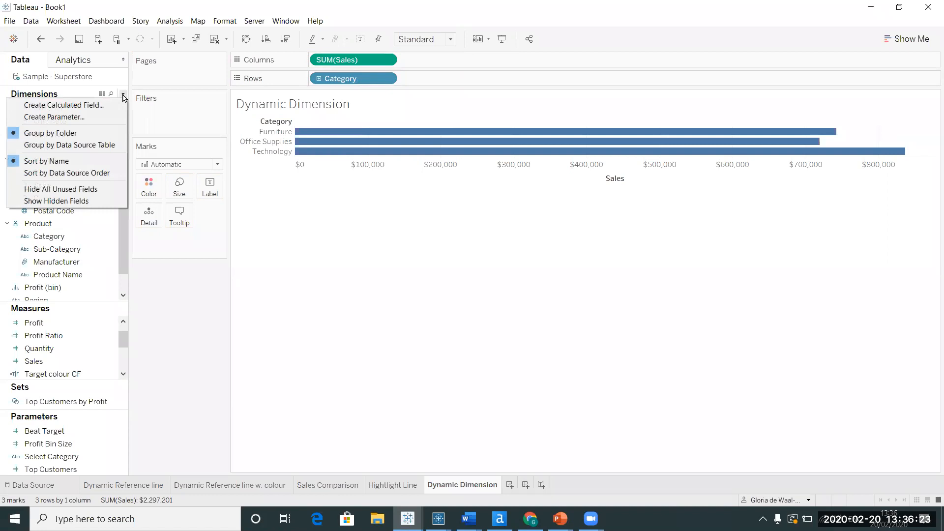
pyautogui.click(74, 117)
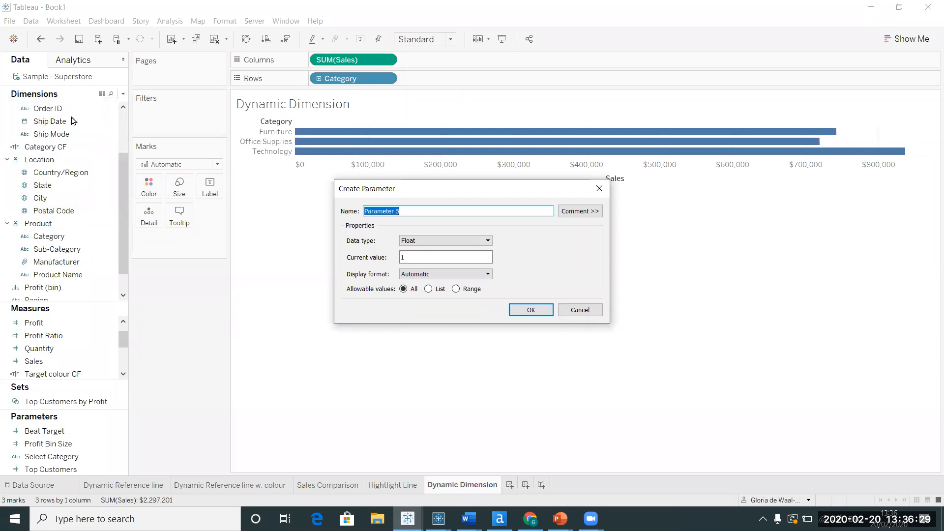
pyautogui.write('Select a Dimension')
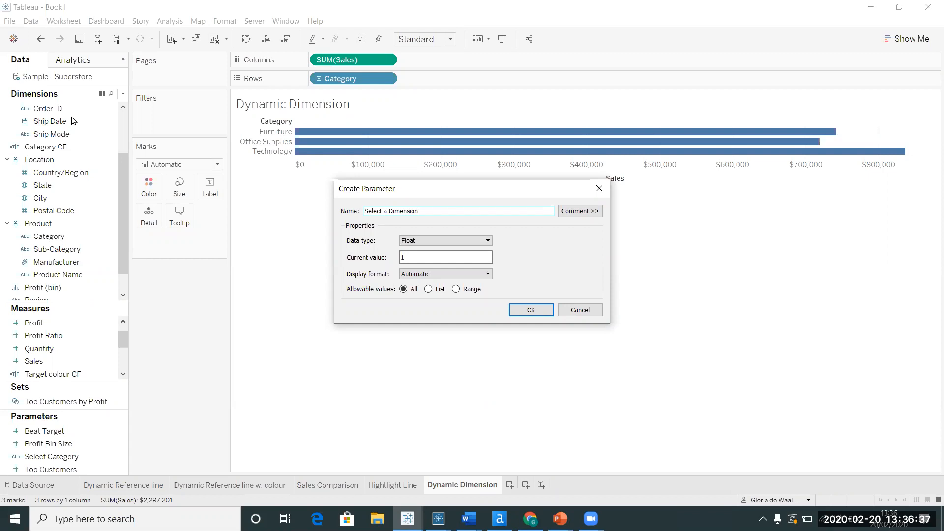
pyautogui.click(483, 243)
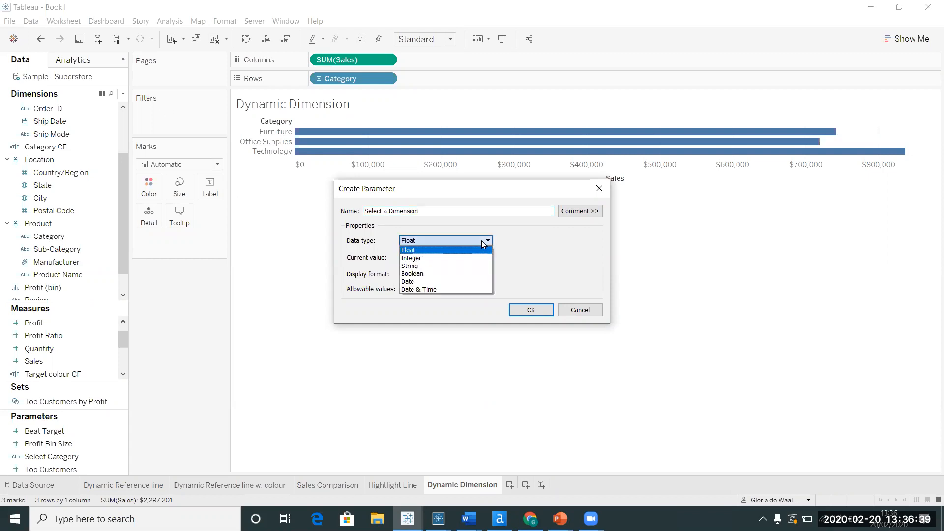
pyautogui.click(453, 267)
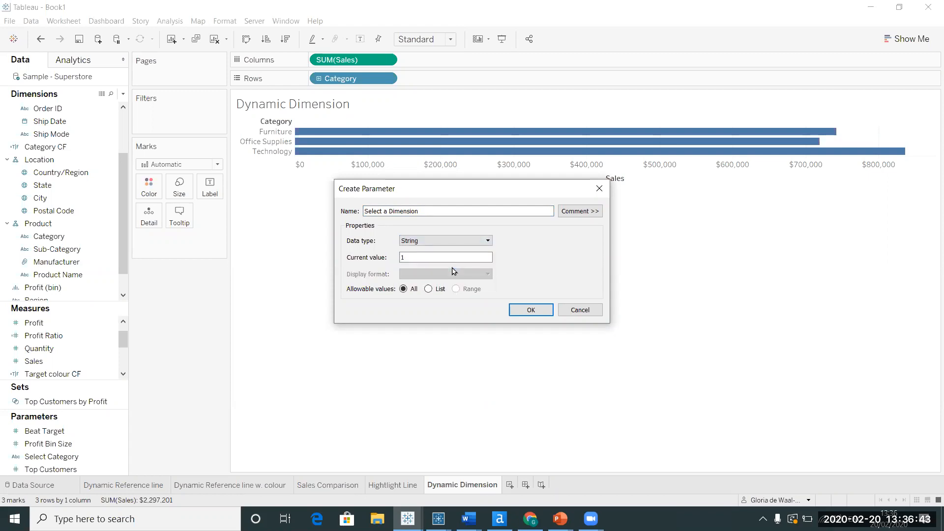
pyautogui.click(428, 289)
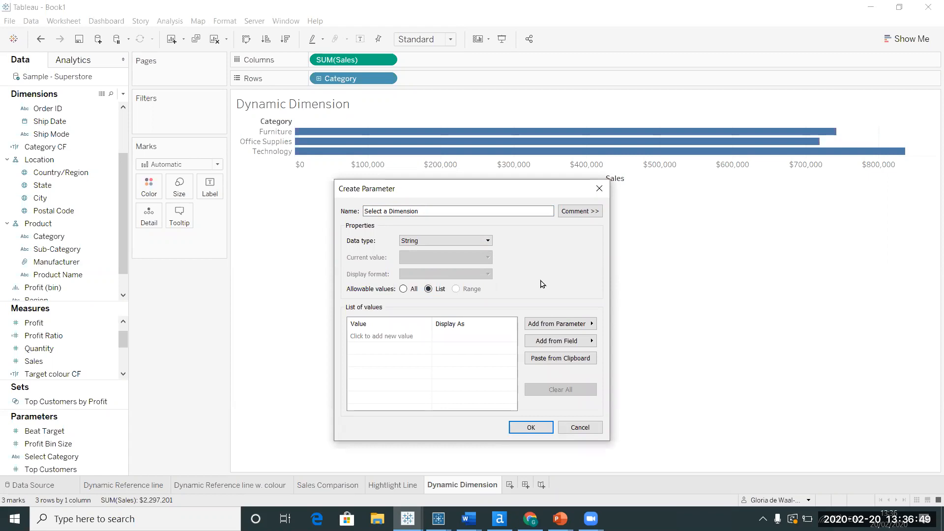
# - Enter Category, Segment and Ship Mode as the values in the parameter's list
pyautogui.click(563, 342)
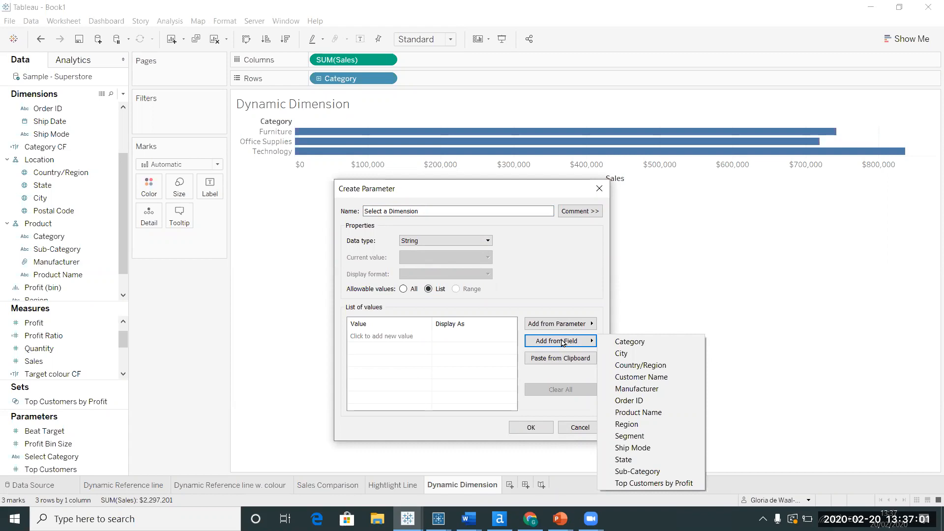
pyautogui.click(379, 334)
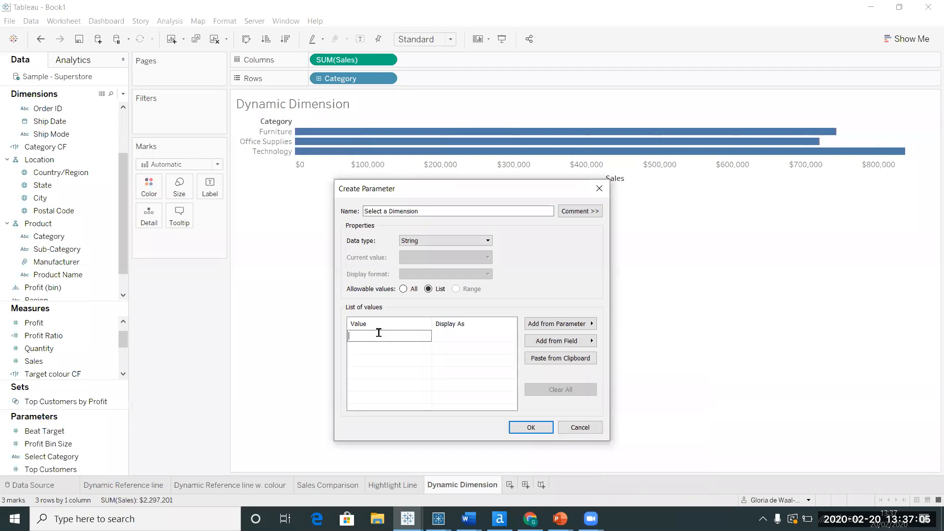
pyautogui.write('Category')
pyautogui.click(384, 346)
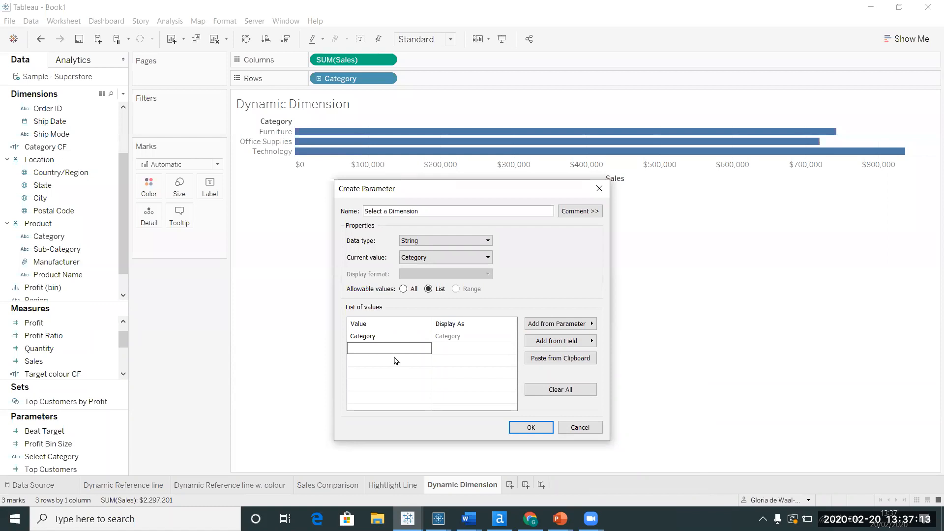
pyautogui.write('Segemnt')
pyautogui.press('BackSpace')
pyautogui.press('BackSpace')
pyautogui.press('BackSpace')
pyautogui.press('BackSpace')
pyautogui.write('ment')
pyautogui.press('Return')
pyautogui.click(376, 358)
pyautogui.write('Sh')
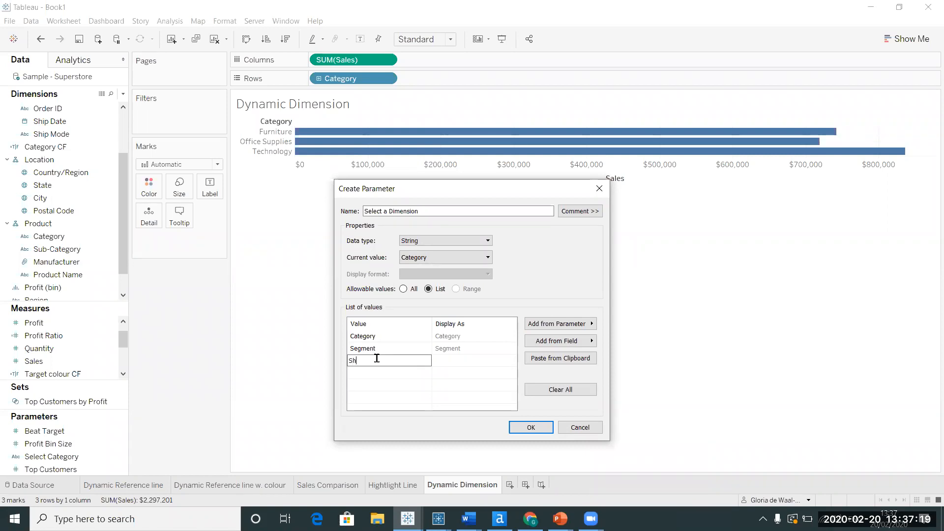
pyautogui.write('ip Mode')
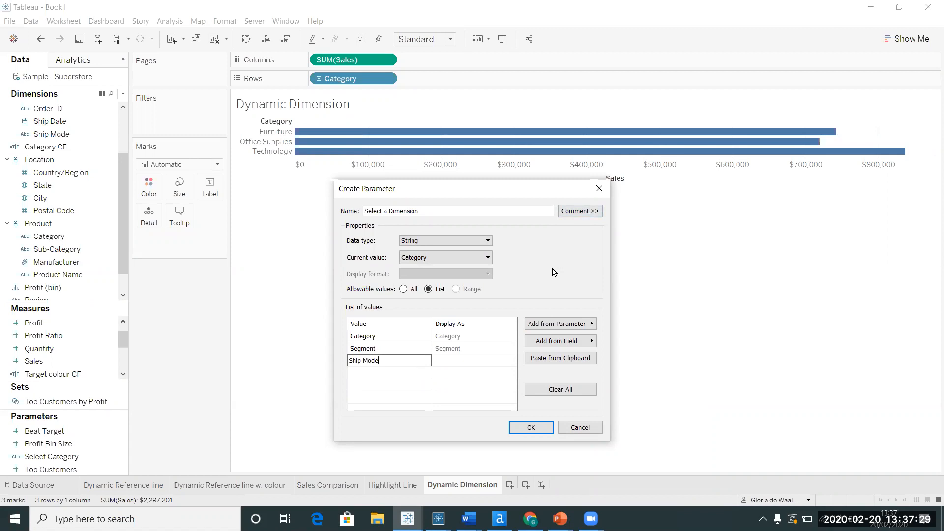
# - Save the Select a Dimension parameter and start a new calculated field named Dimension Chosen
pyautogui.click(529, 428)
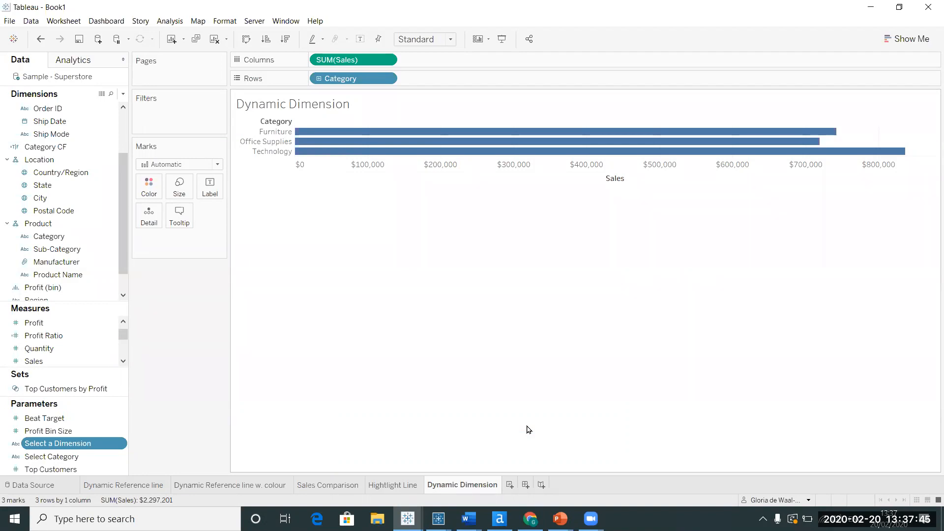
pyautogui.click(123, 95)
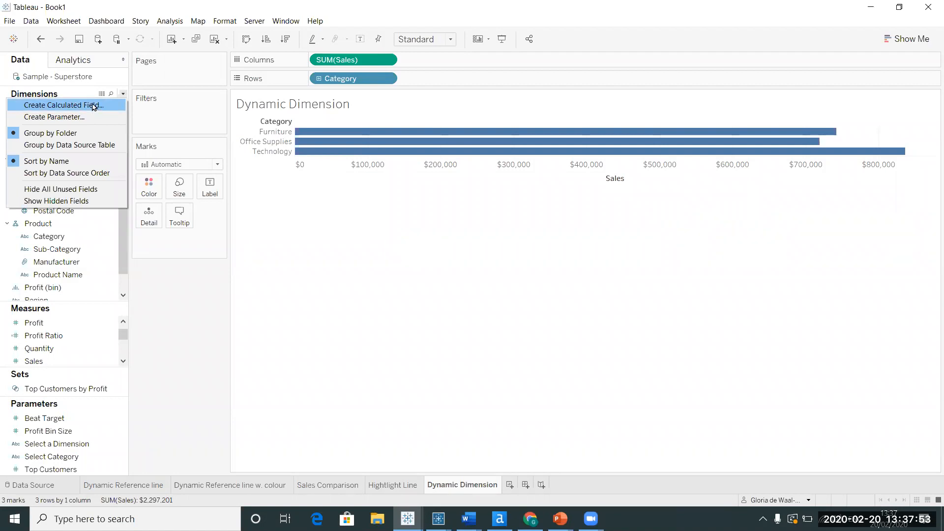
pyautogui.click(93, 106)
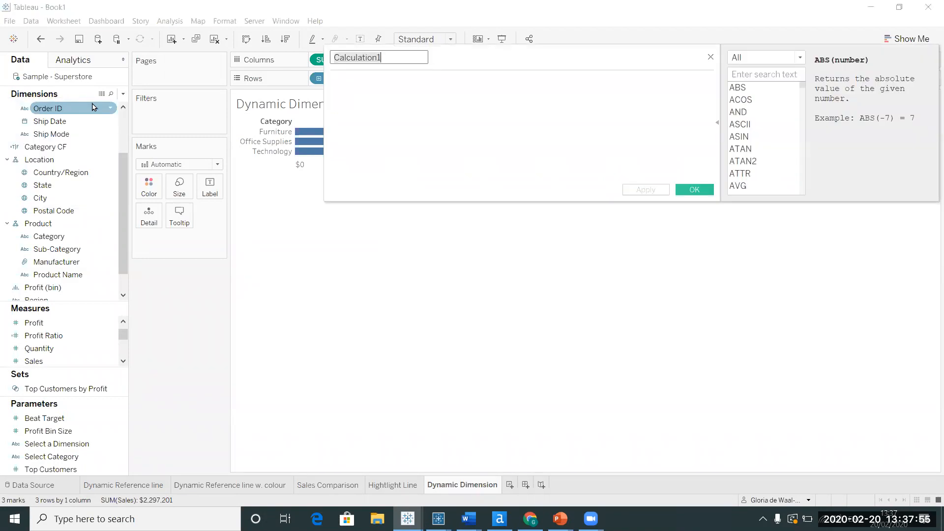
pyautogui.write('D')
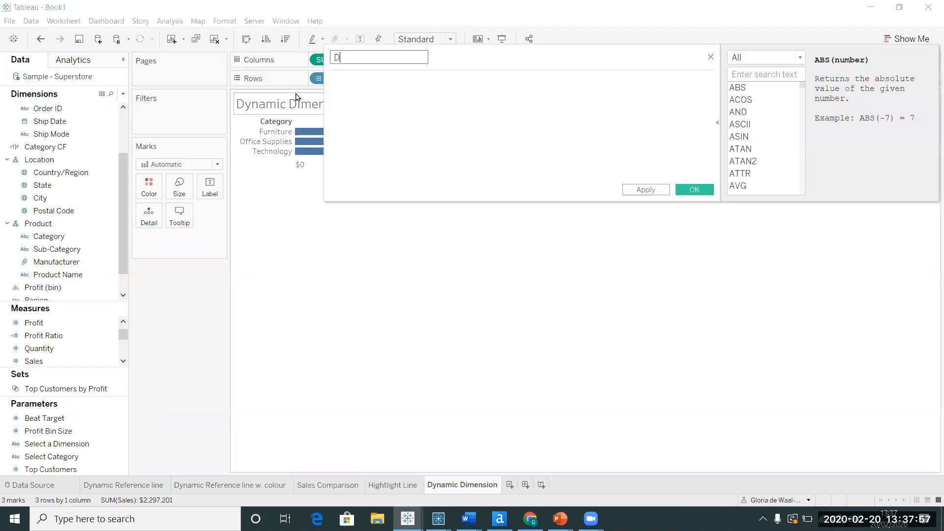
pyautogui.write('imension Chosen')
# - Begin the Dimension Chosen formula with CASE followed by the [Select a Dimension] parameter
pyautogui.click(426, 93)
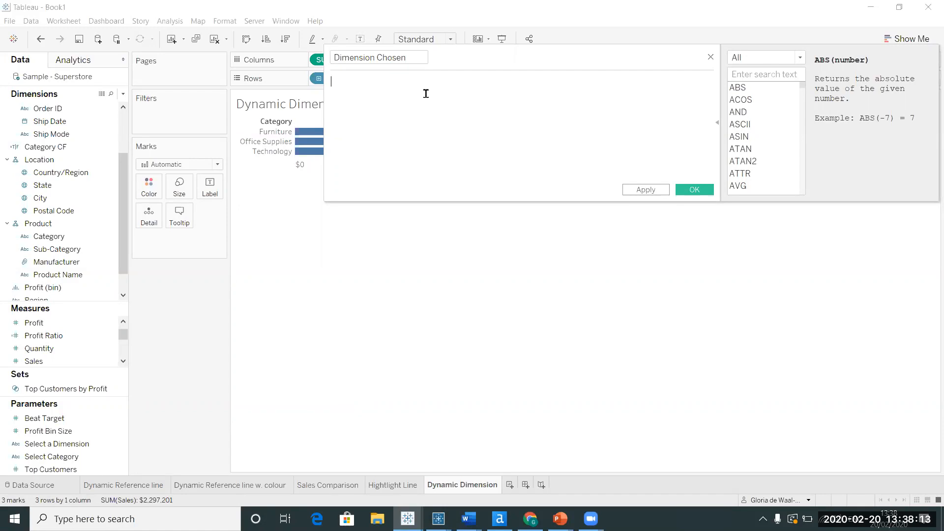
pyautogui.write('CASE')
pyautogui.click(42, 444)
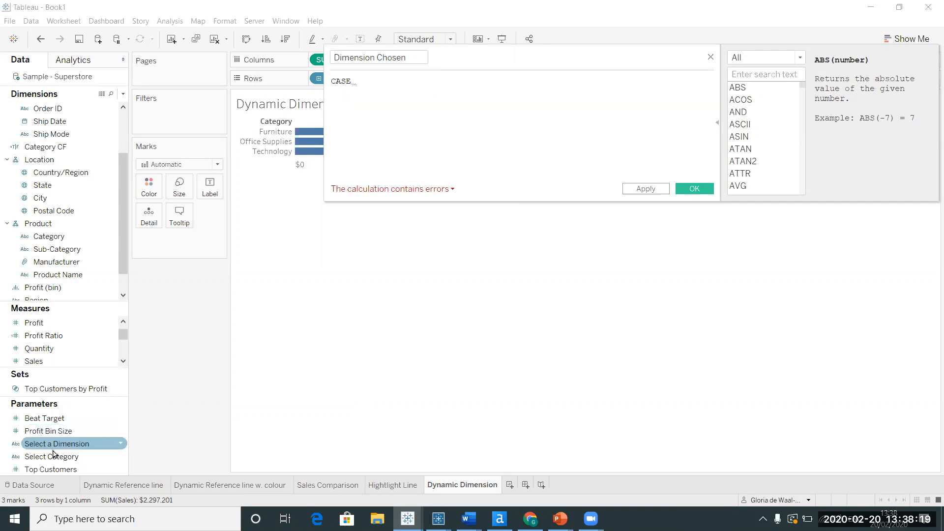
pyautogui.click(60, 456)
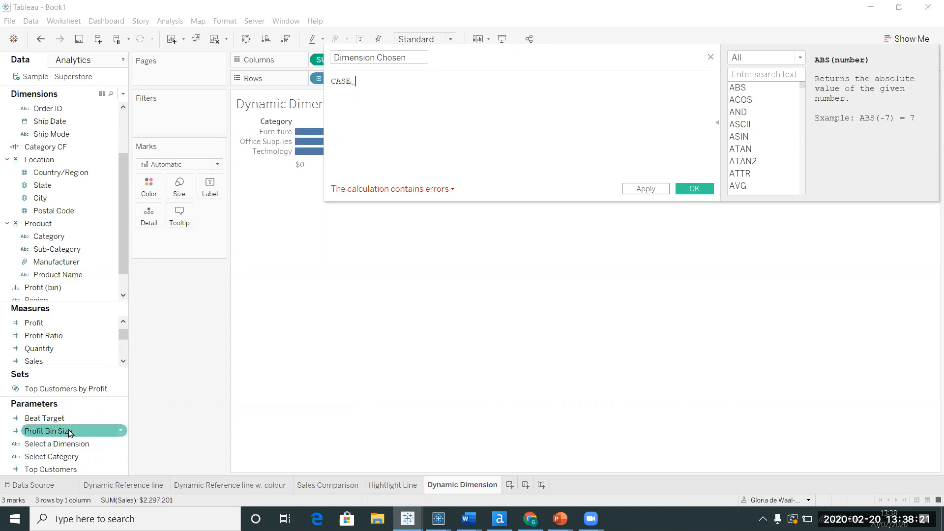
pyautogui.moveTo(64, 444); pyautogui.dragTo(417, 77)
pyautogui.press('Return')
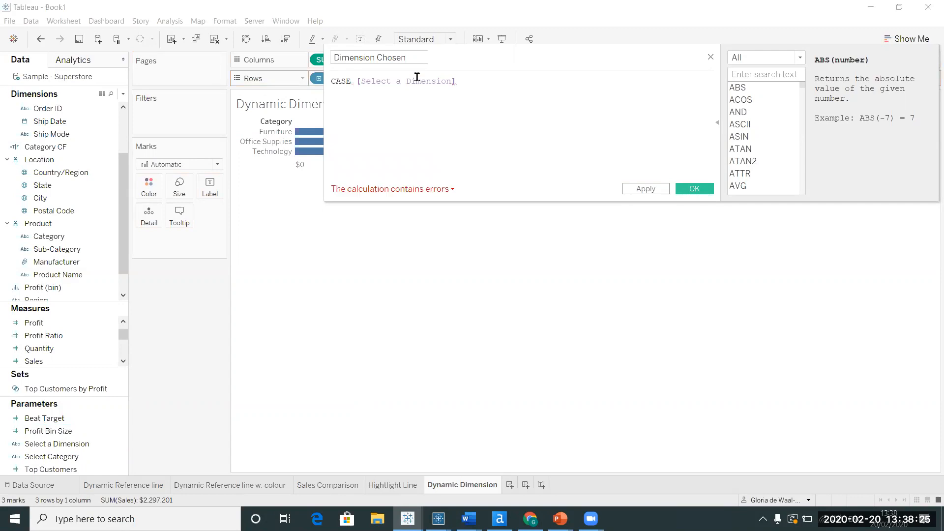
# - Add the branch WHEN 'Category' THEN [Category] to the formula, using the Category field from the data source
pyautogui.write("WHEN 'Ca")
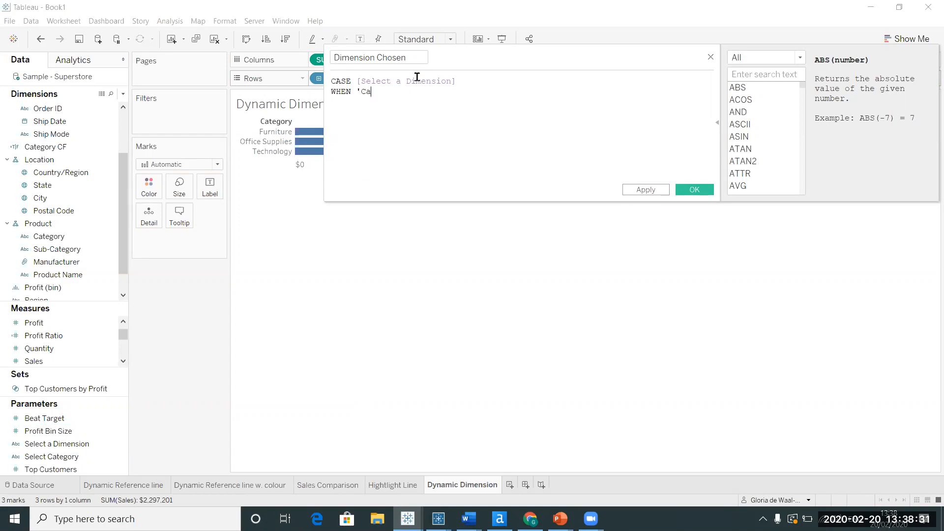
pyautogui.write("tegory' THEN")
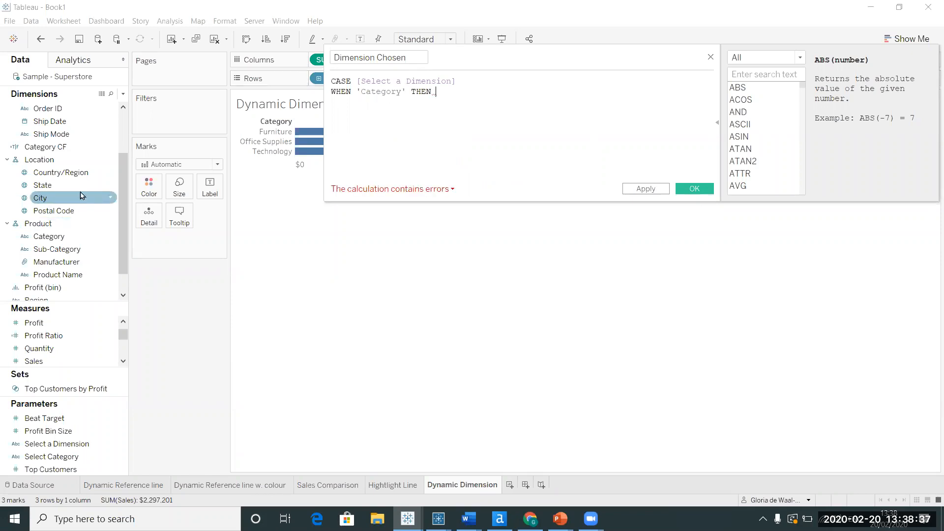
pyautogui.click(74, 147)
pyautogui.moveTo(49, 237); pyautogui.dragTo(451, 101)
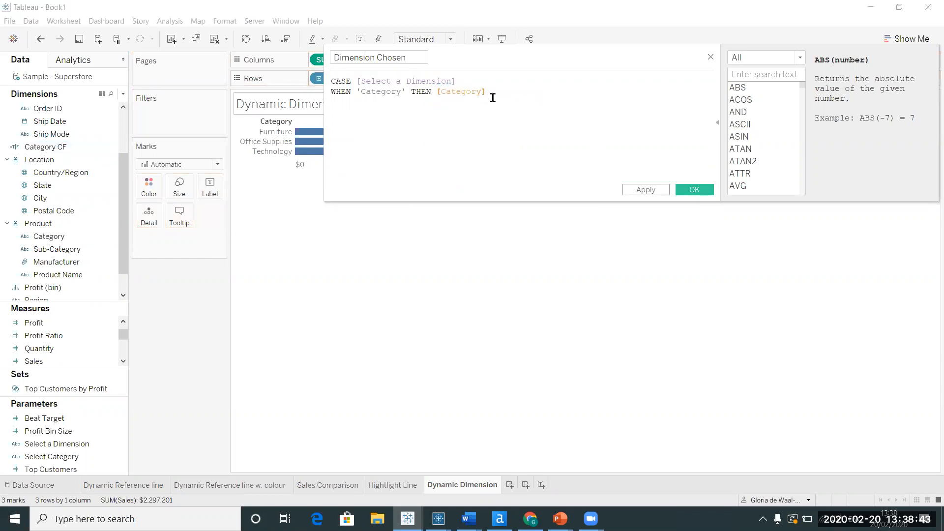
# - Add the branch WHEN 'Segment' THEN [Segment] on a new formula line, using the Segment field from the data source
pyautogui.press('Return')
pyautogui.write("WHEN 'Segment' THEN")
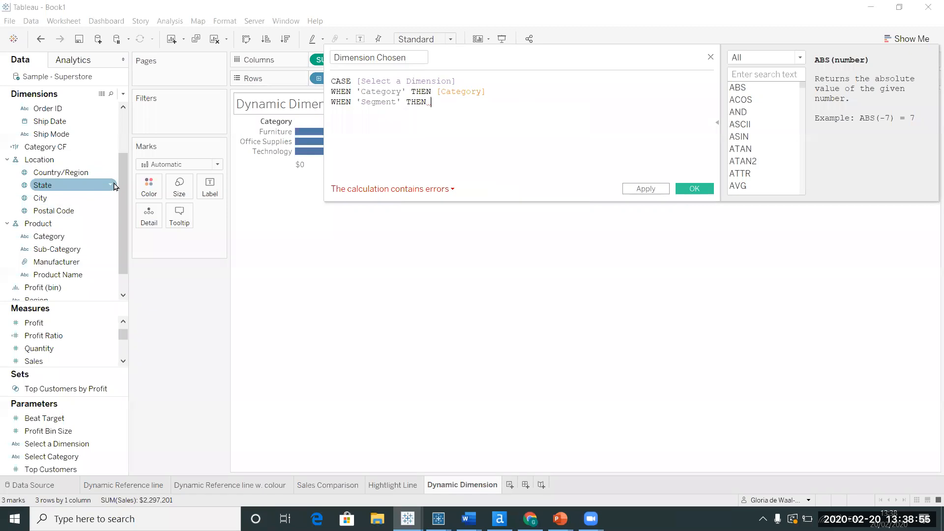
pyautogui.scroll(1, 121, 192)
pyautogui.scroll(-1, 119, 204)
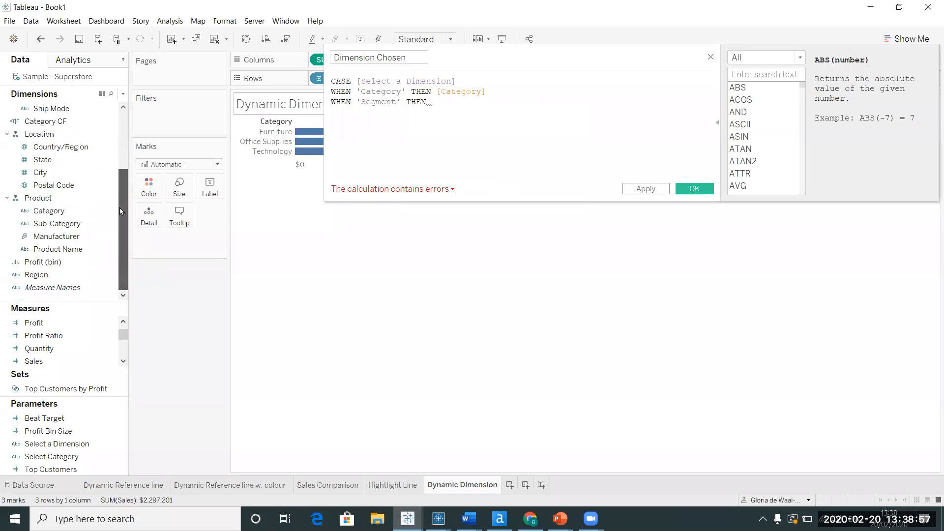
pyautogui.scroll(2, 119, 199)
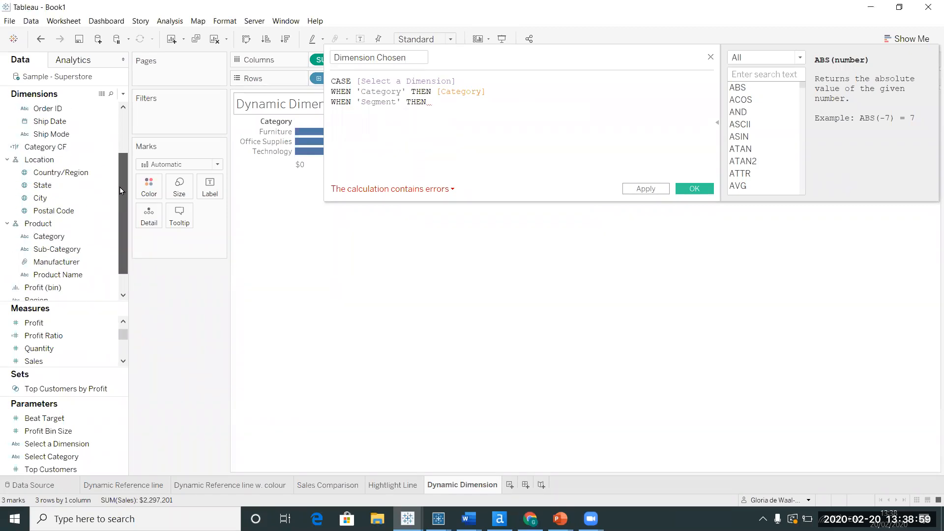
pyautogui.scroll(2, 122, 160)
pyautogui.moveTo(48, 133); pyautogui.dragTo(453, 112)
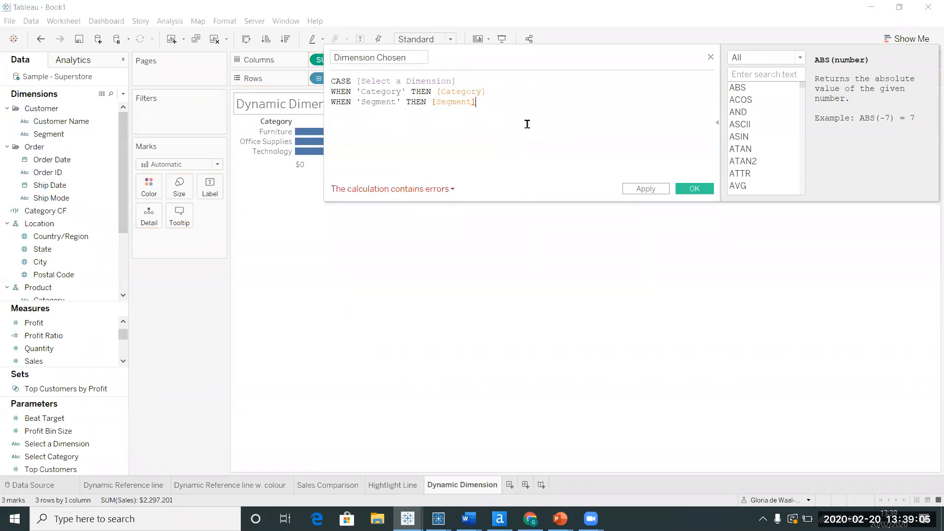
# - Add the branch WHEN 'Ship Mode' THEN [Ship Mode] on a new line, with the field reference at that line's end
pyautogui.press('Return')
pyautogui.write("WHEN '")
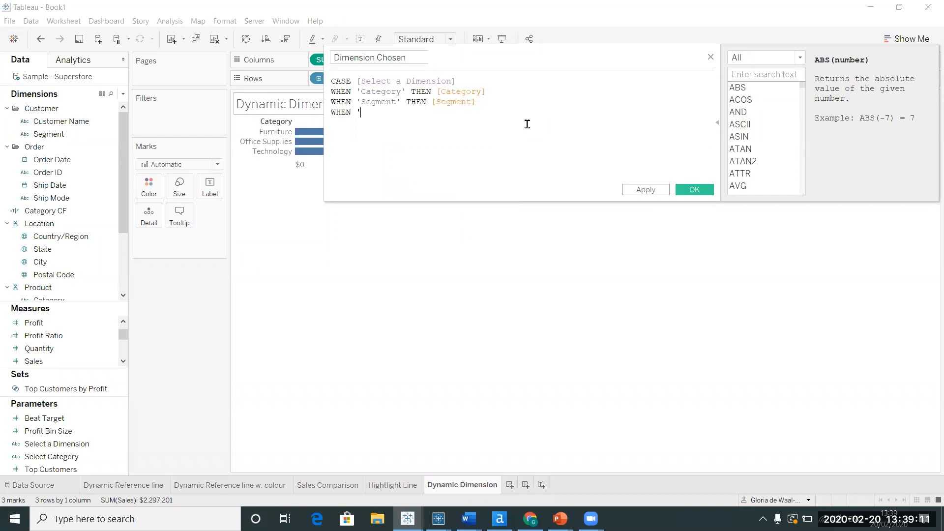
pyautogui.write("Ship Mode'")
pyautogui.write('THEN')
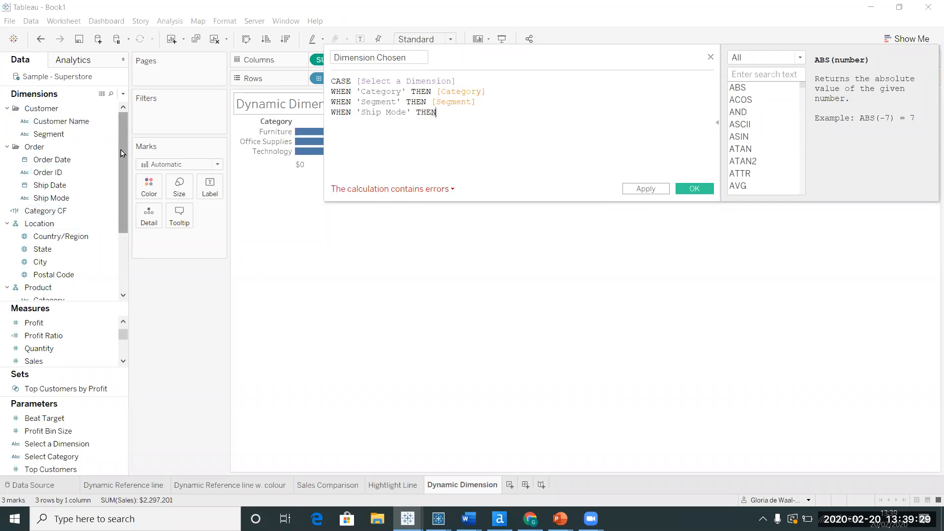
pyautogui.scroll(-3, 92, 212)
pyautogui.scroll(-4, 92, 211)
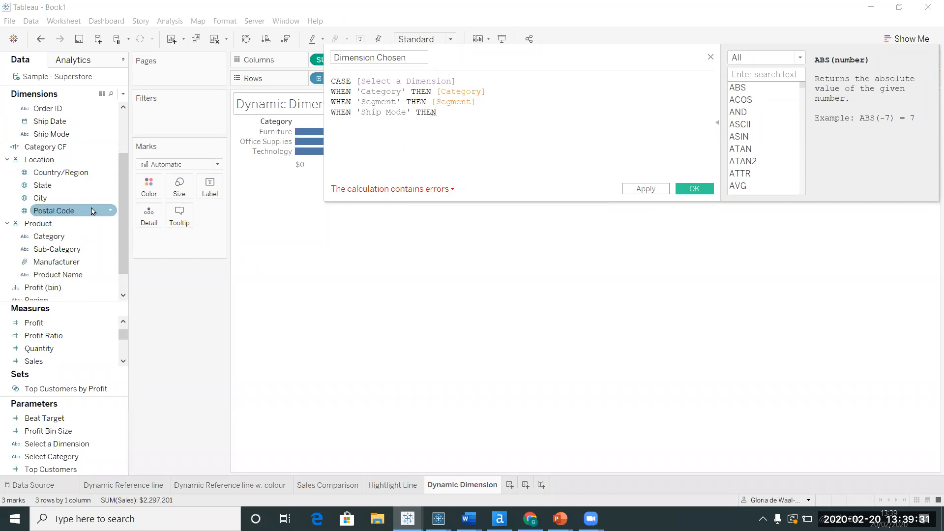
pyautogui.scroll(6, 92, 212)
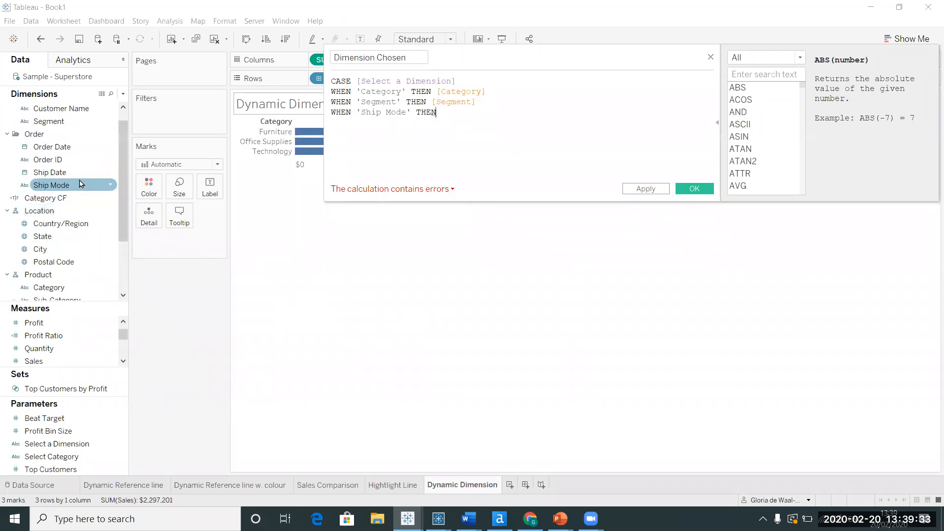
pyautogui.moveTo(92, 185); pyautogui.dragTo(467, 115)
pyautogui.moveTo(548, 103); pyautogui.dragTo(476, 102)
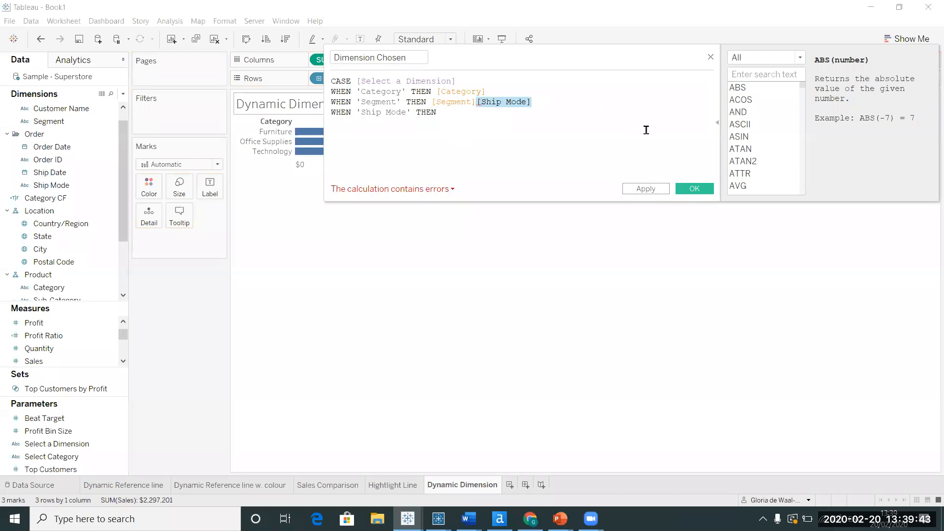
pyautogui.hotkey('ctrl', 'x')
pyautogui.click(472, 116)
pyautogui.hotkey('ctrl', 'v')
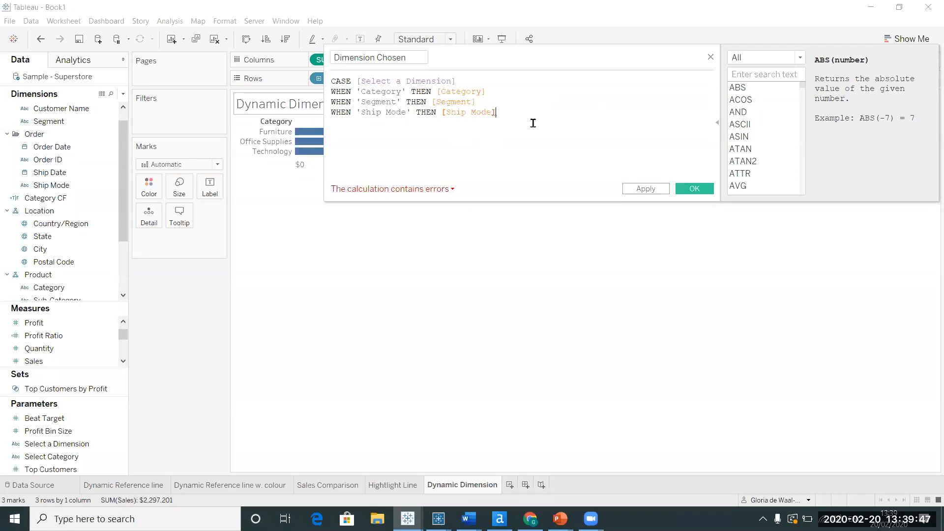
# - Close the CASE formula with END and save the Dimension Chosen calculated field
pyautogui.press('Return')
pyautogui.write('END')
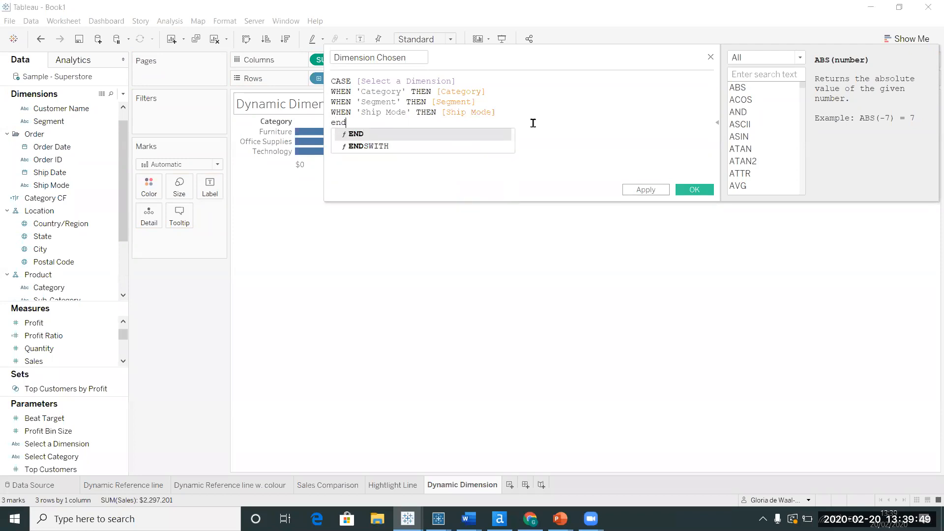
pyautogui.click(546, 114)
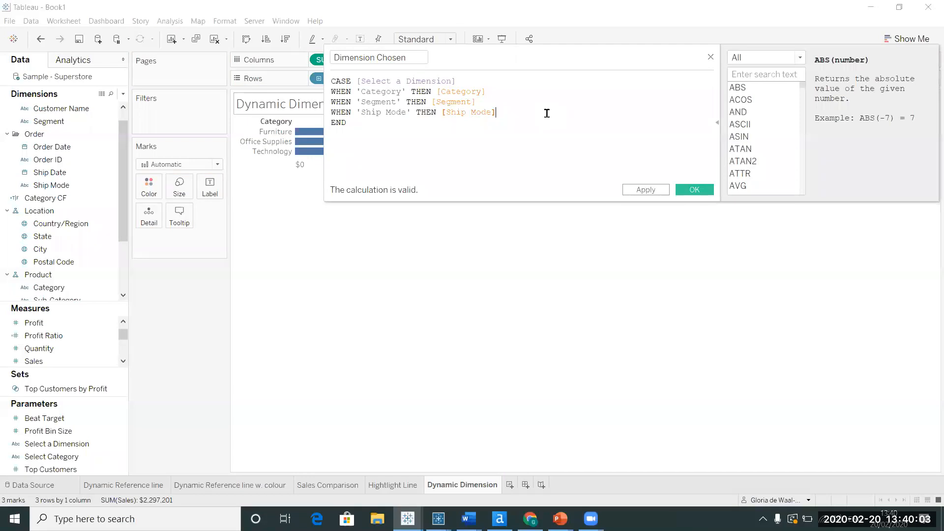
pyautogui.click(705, 194)
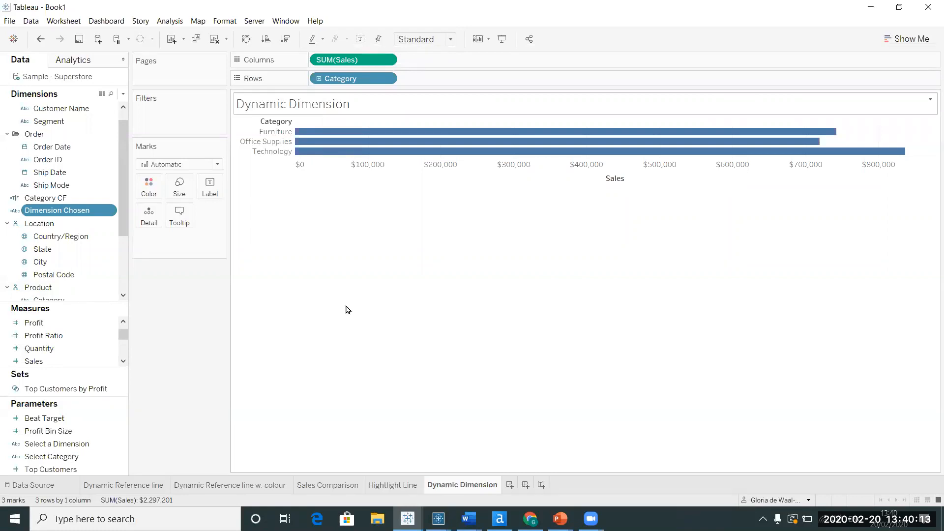
# - Show the control for the Select a Dimension parameter and fit the chart to Entire View
pyautogui.rightClick(86, 445)
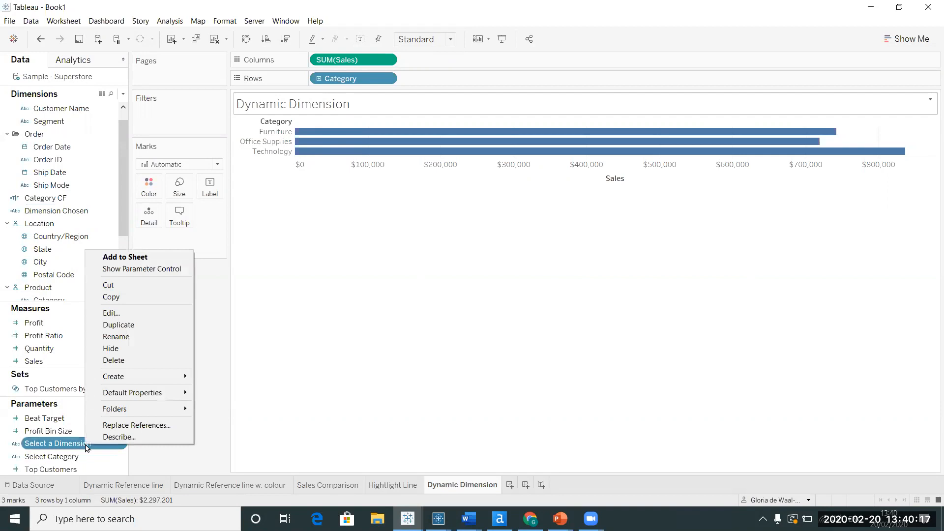
pyautogui.click(141, 270)
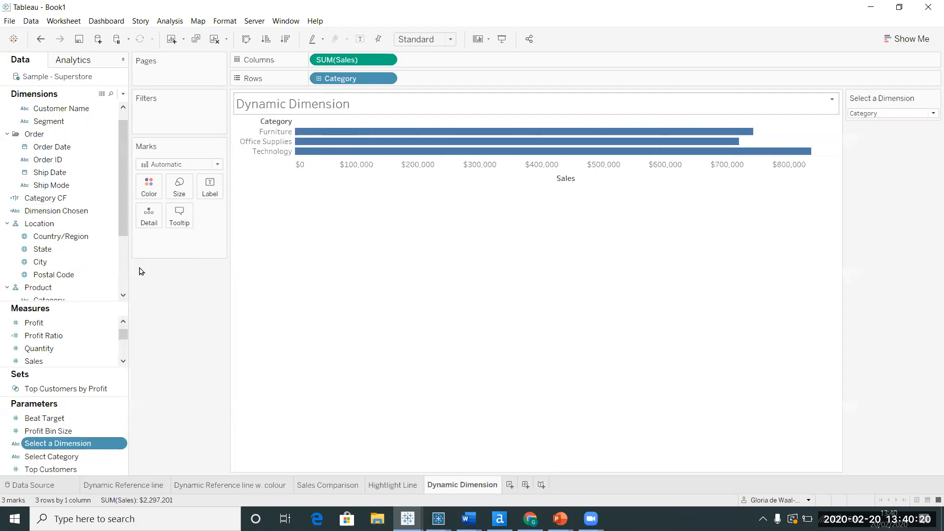
pyautogui.click(884, 114)
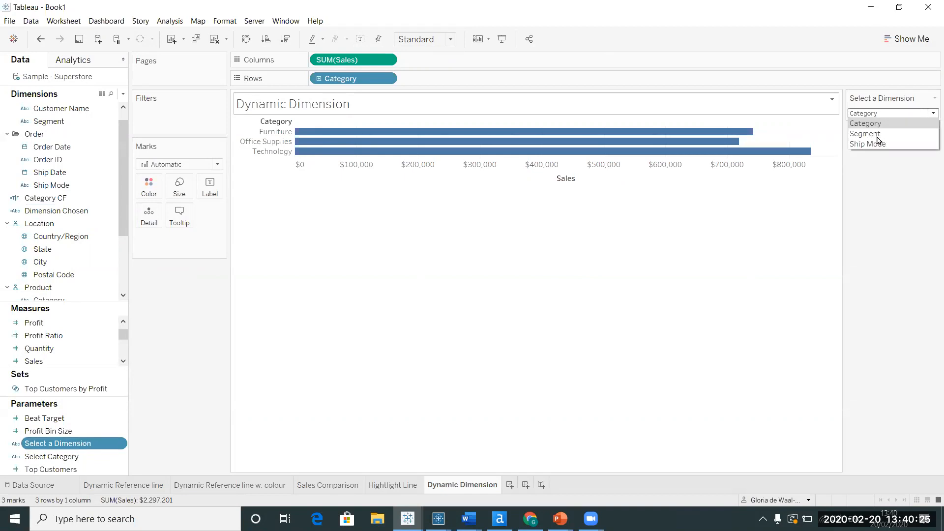
pyautogui.click(450, 41)
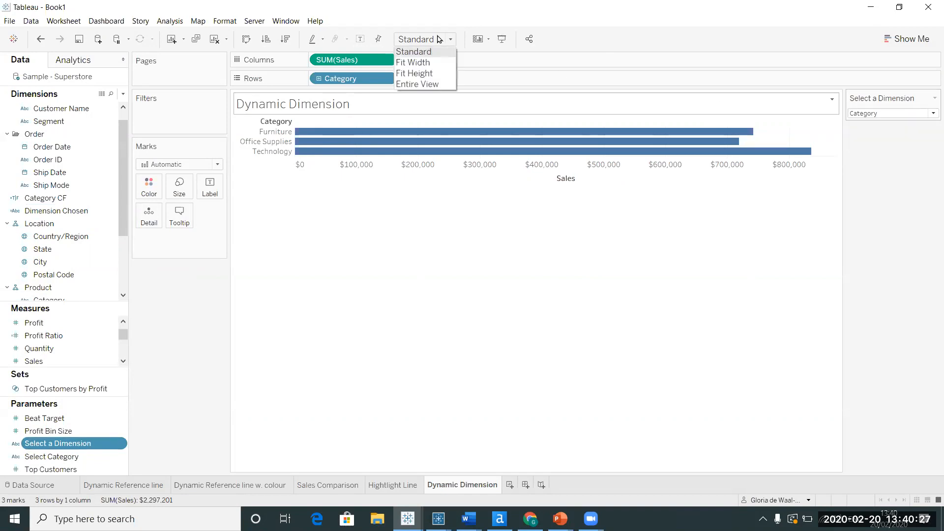
pyautogui.click(417, 84)
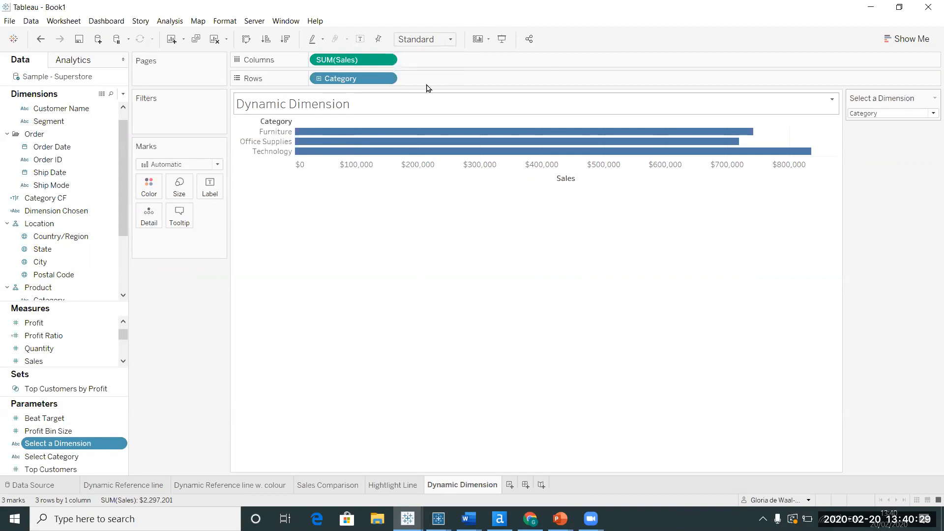
# - Test the Select a Dimension control by switching it to Segment and back to Category
pyautogui.click(894, 117)
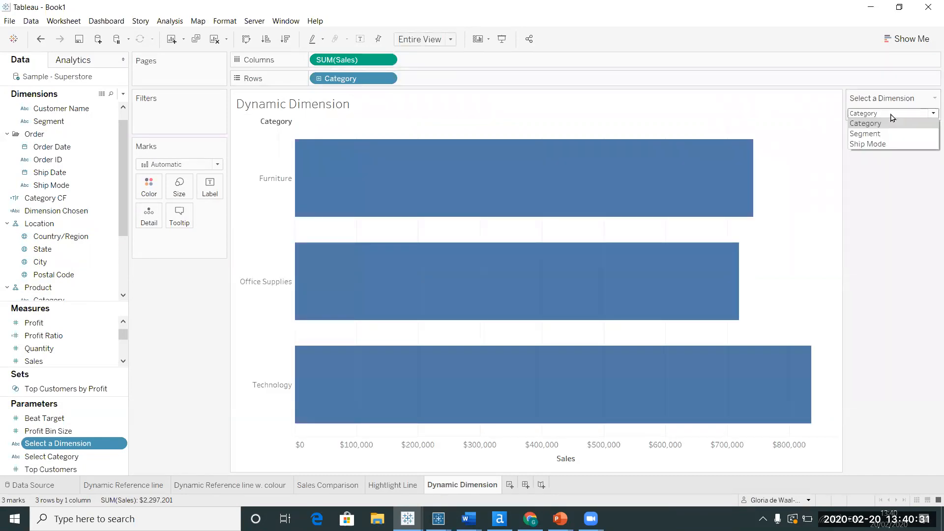
pyautogui.click(888, 132)
pyautogui.click(893, 114)
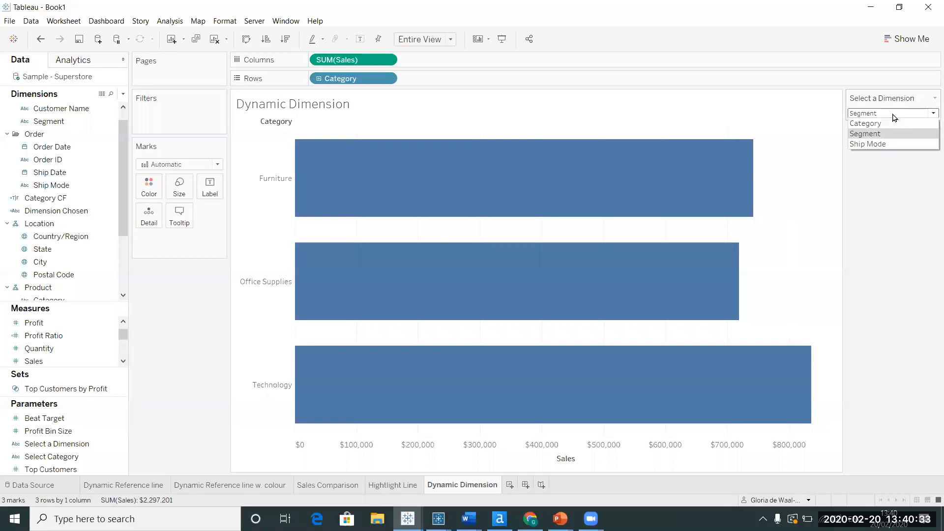
pyautogui.click(881, 123)
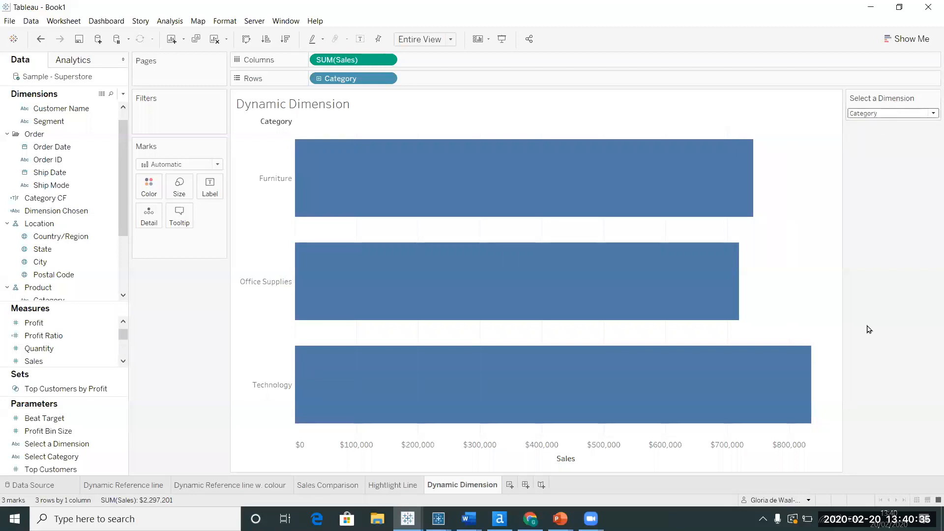
# - Add the Dimension Chosen calculated field to Rows after Category
pyautogui.moveTo(123, 166); pyautogui.dragTo(120, 145)
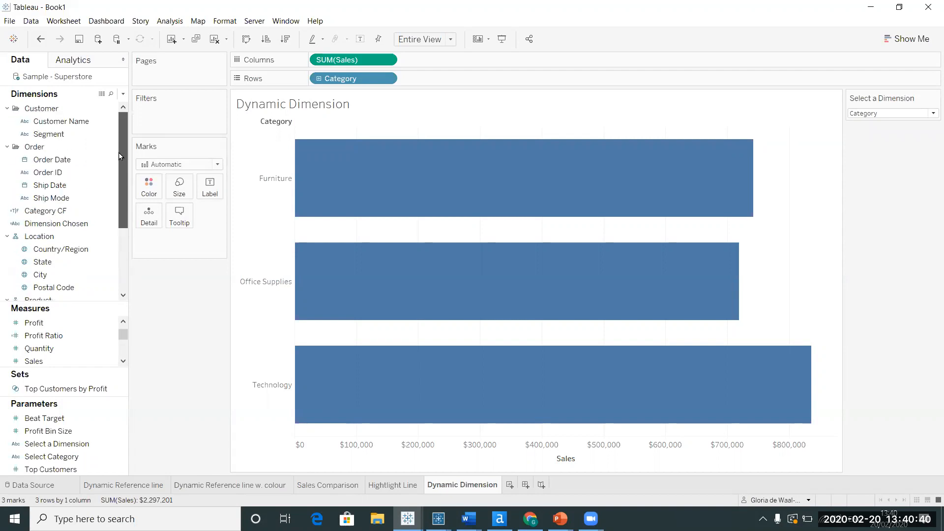
pyautogui.click(46, 228)
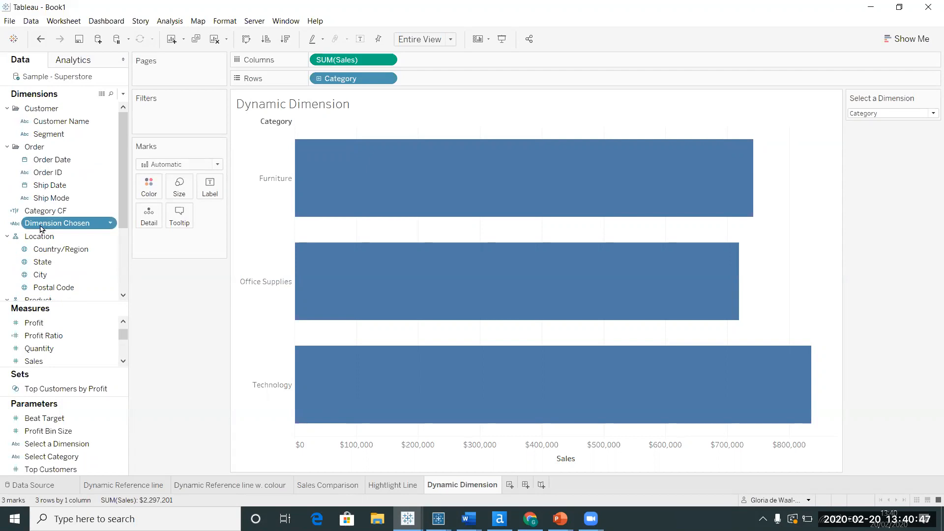
pyautogui.moveTo(37, 228); pyautogui.dragTo(431, 81)
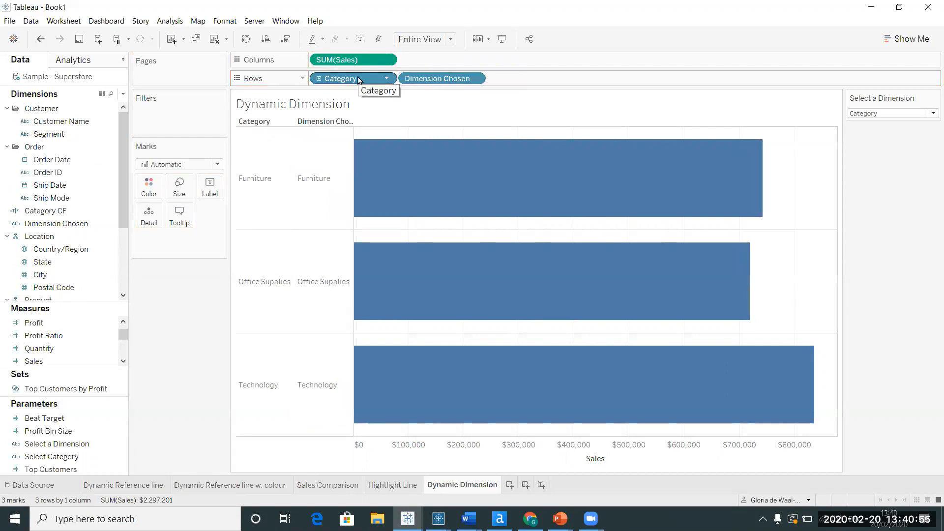
# - Remove Category from Rows and test the Select a Dimension control with Segment, Ship Mode and Segment again
pyautogui.moveTo(358, 80); pyautogui.dragTo(192, 328)
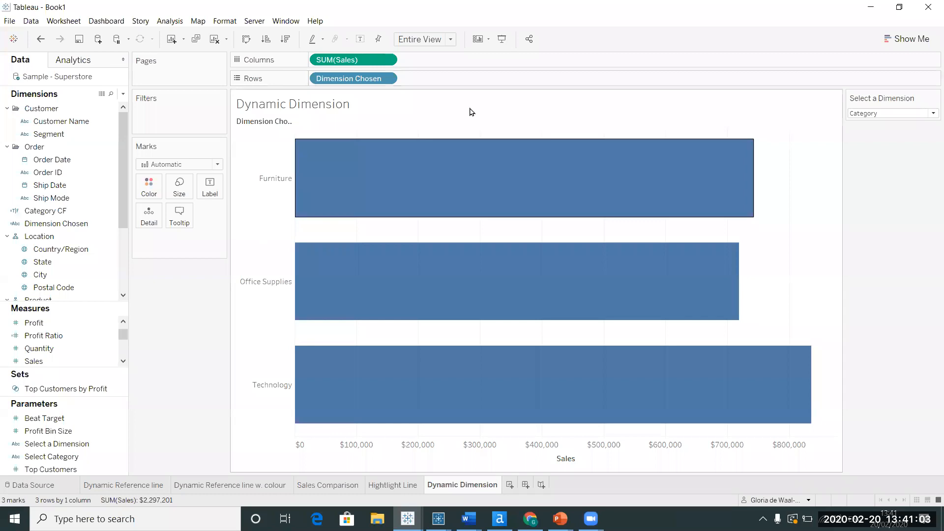
pyautogui.click(918, 114)
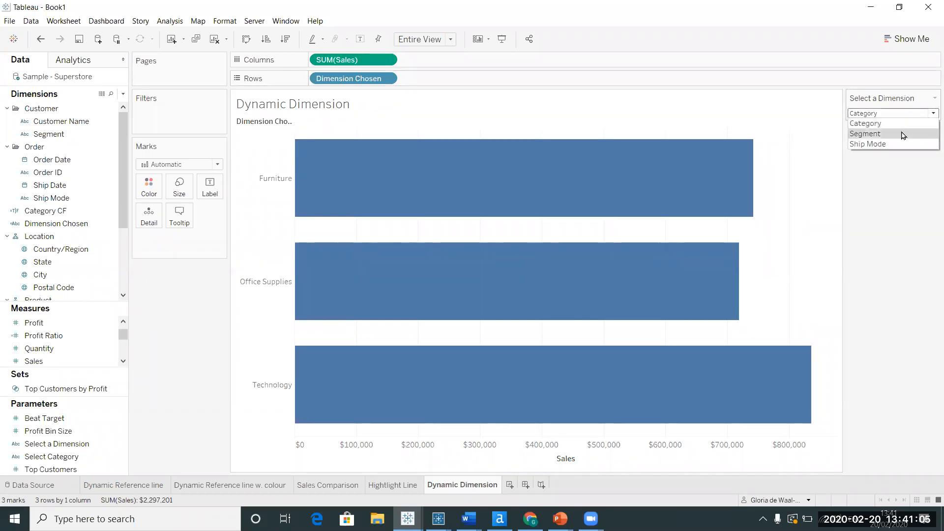
pyautogui.click(903, 134)
pyautogui.click(915, 115)
pyautogui.click(888, 147)
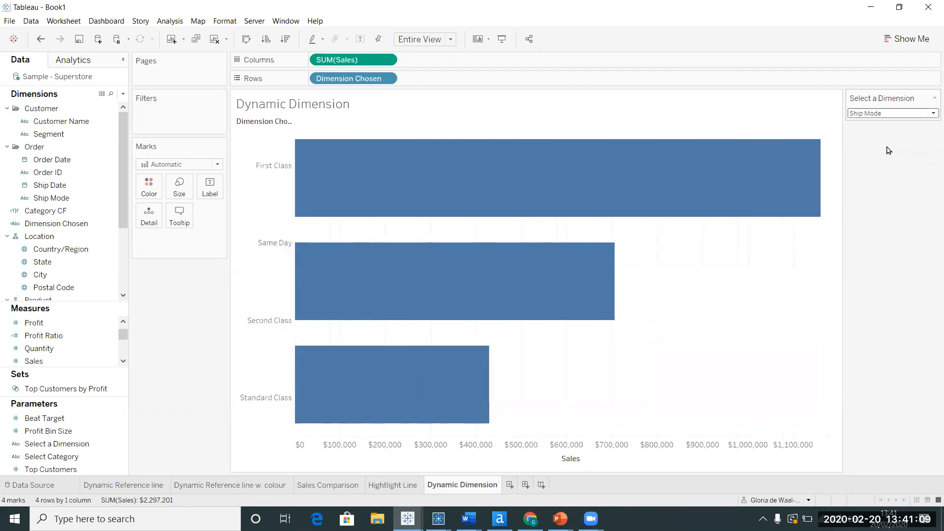
pyautogui.click(907, 112)
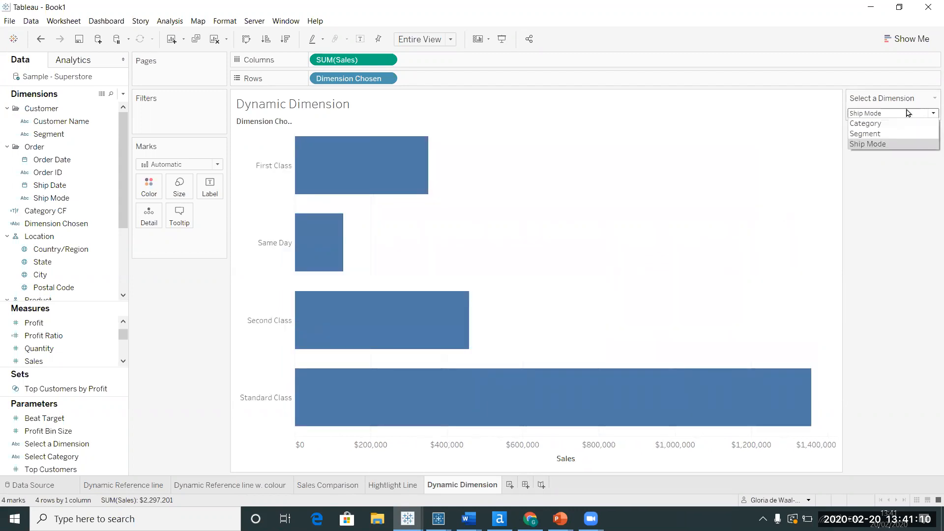
pyautogui.click(884, 136)
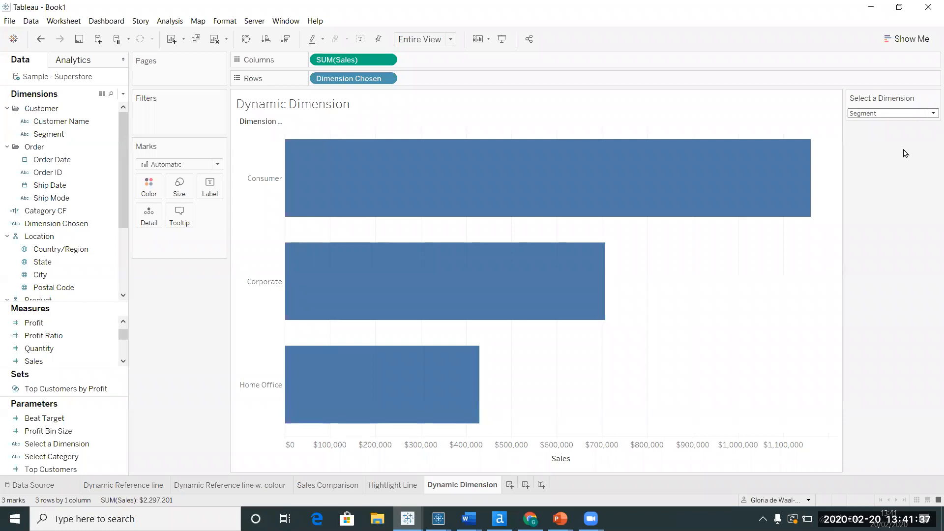
# - Replace the sheet title text with "Create a parameter that allows the user to choose the dimension they want to view."
pyautogui.doubleClick(320, 115)
pyautogui.moveTo(744, 371); pyautogui.dragTo(481, 323)
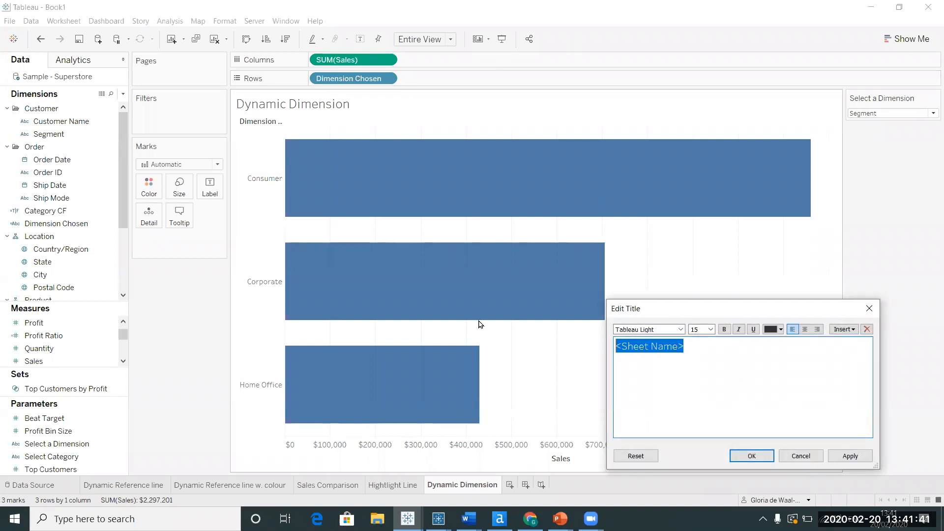
pyautogui.write('Cre')
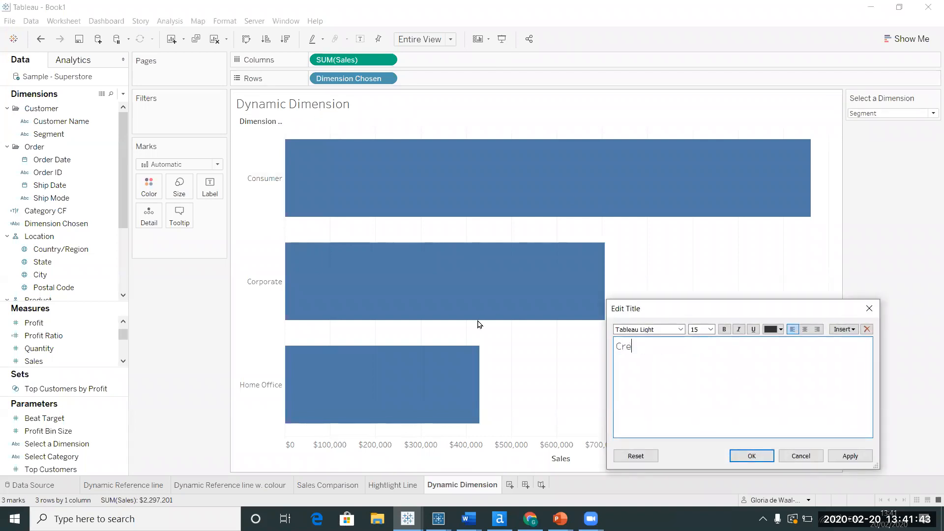
pyautogui.write('ate a parameter that allows')
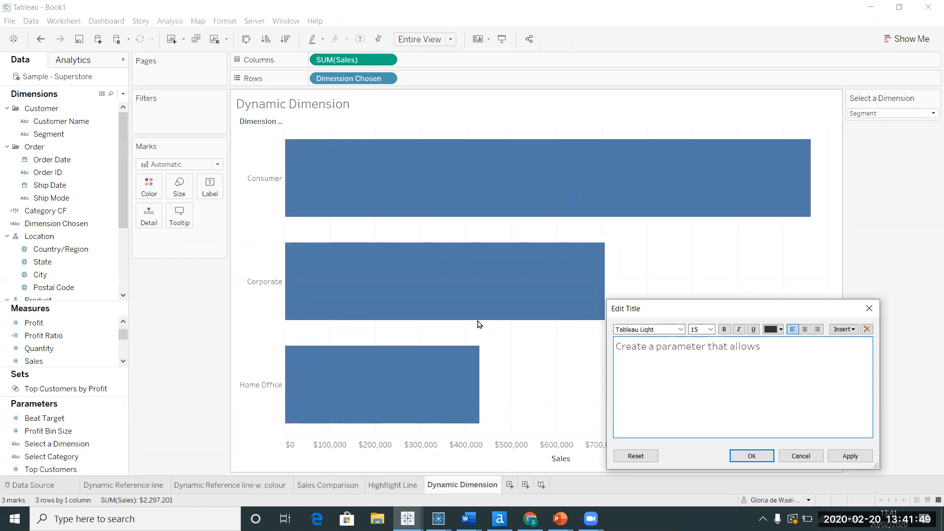
pyautogui.write(' the user to choose the dim')
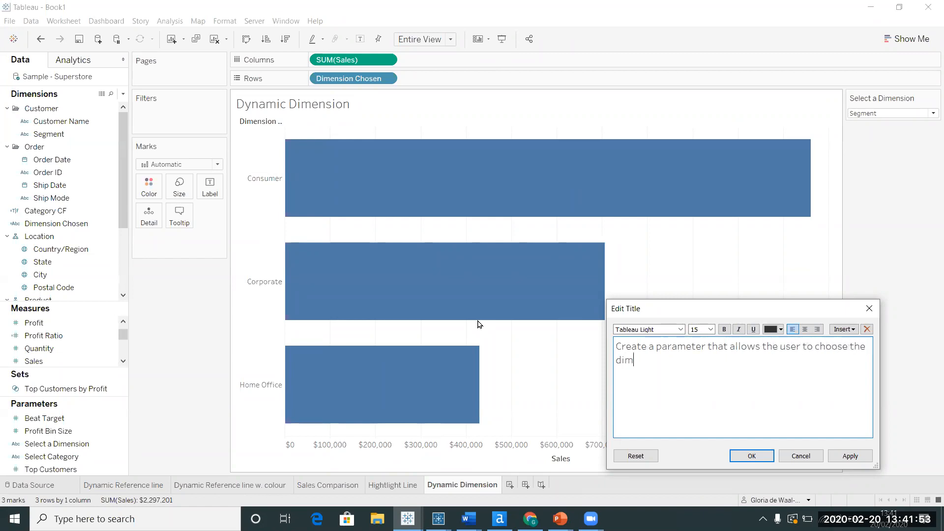
pyautogui.write('ension they want to view.')
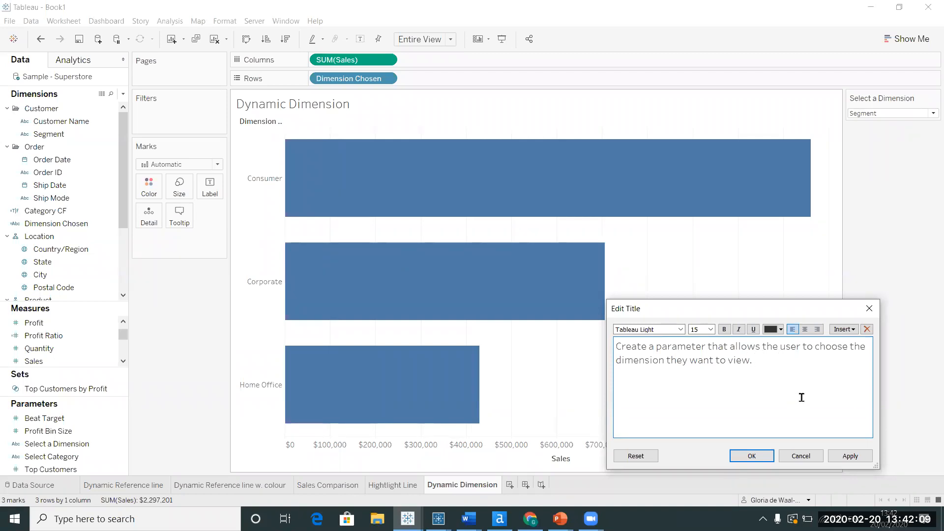
# - Make the whole title text bold and save the title
pyautogui.moveTo(754, 362); pyautogui.dragTo(587, 331)
pyautogui.click(723, 329)
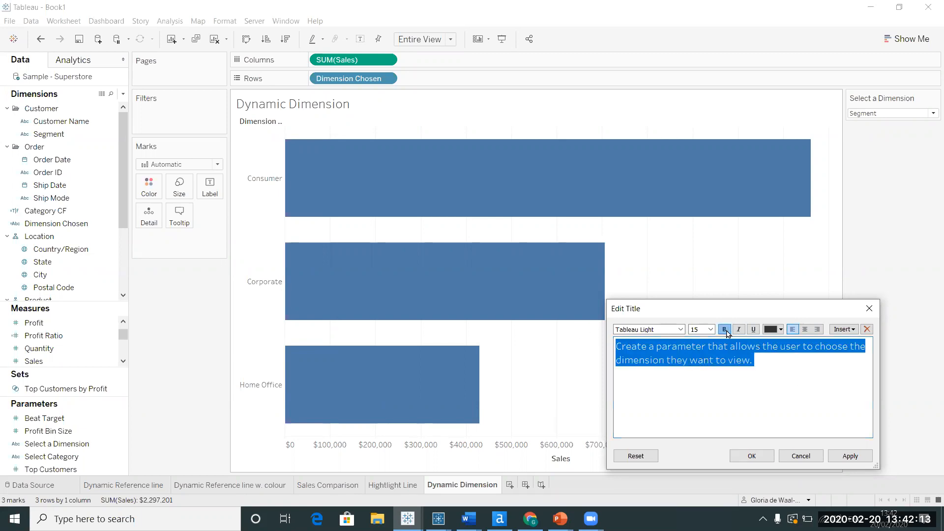
pyautogui.click(751, 454)
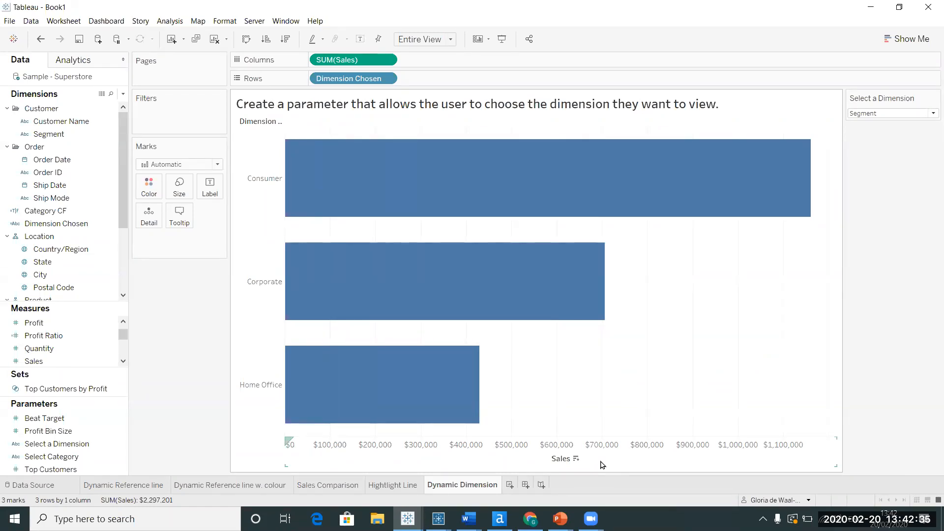
# - Duplicate the Dynamic Dimension worksheet
pyautogui.rightClick(470, 485)
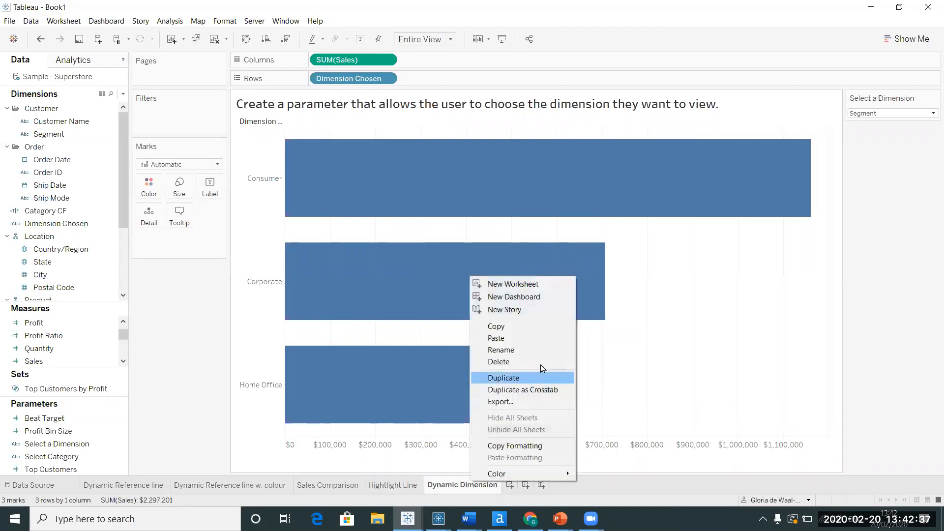
pyautogui.click(522, 378)
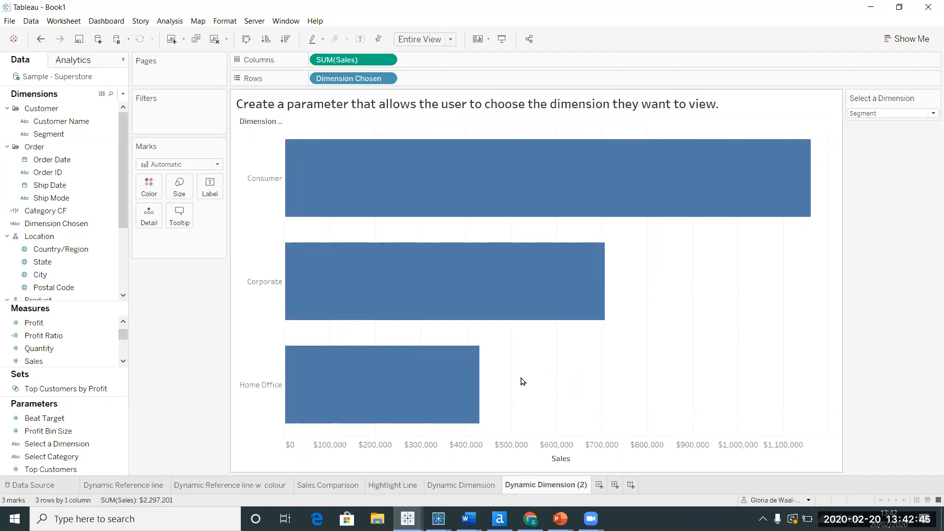
# - Retitle the copy "Now combine the parameter that allows the user to choose a dimension with a parameter that allows the user to select a measure."
pyautogui.doubleClick(362, 95)
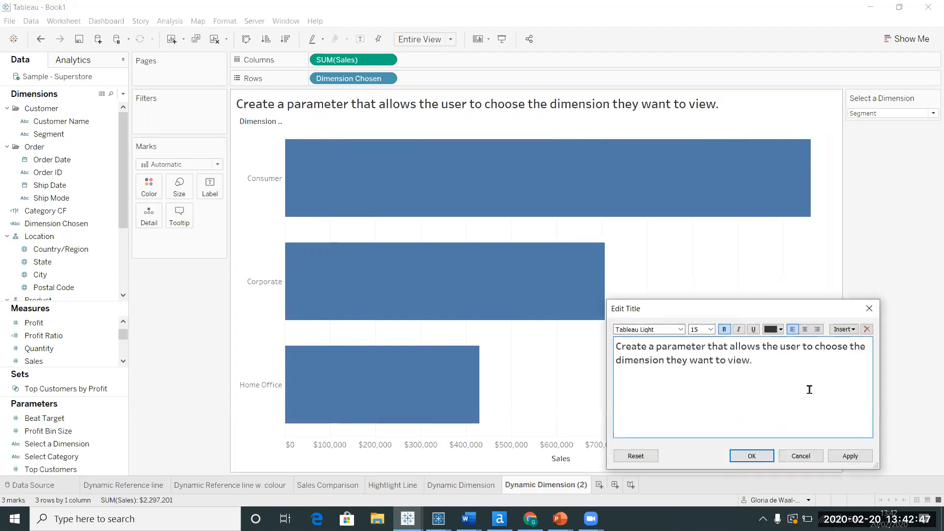
pyautogui.hotkey('ctrl', 'a')
pyautogui.write('Now')
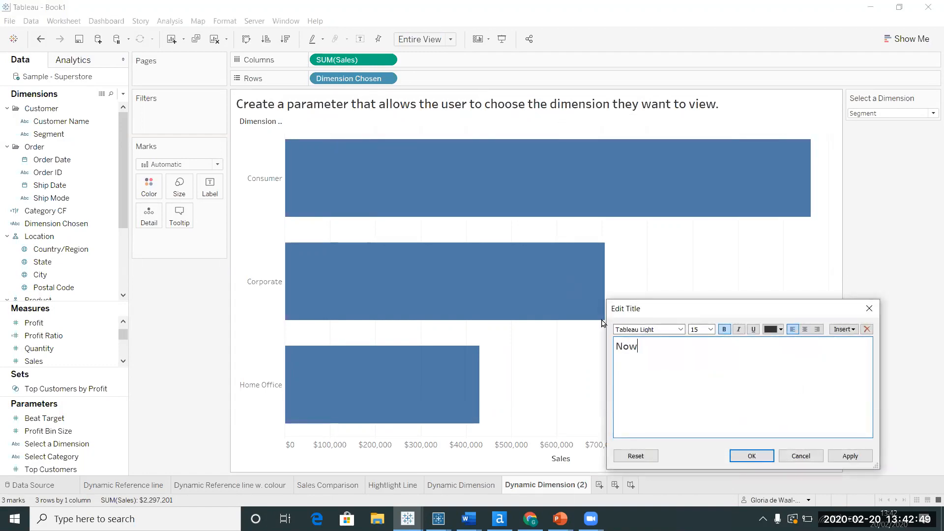
pyautogui.write(' combine t')
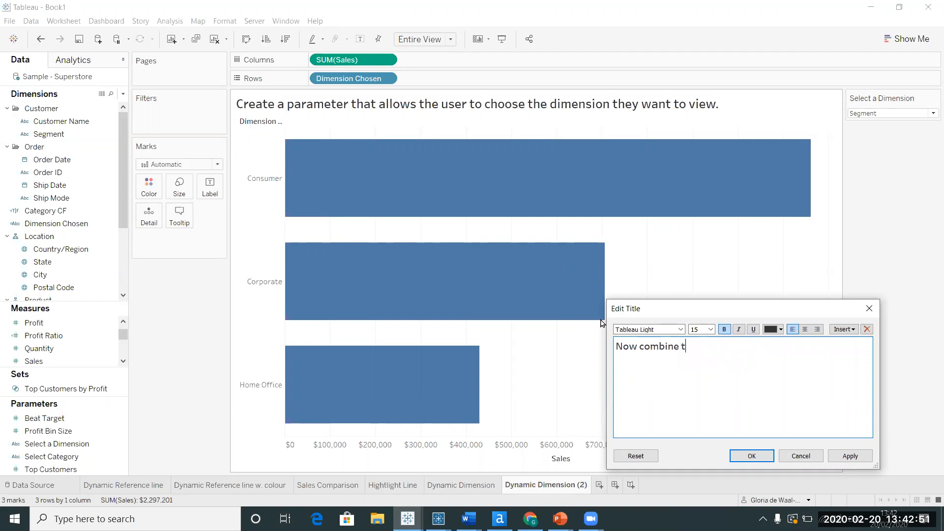
pyautogui.write('he parameter that ')
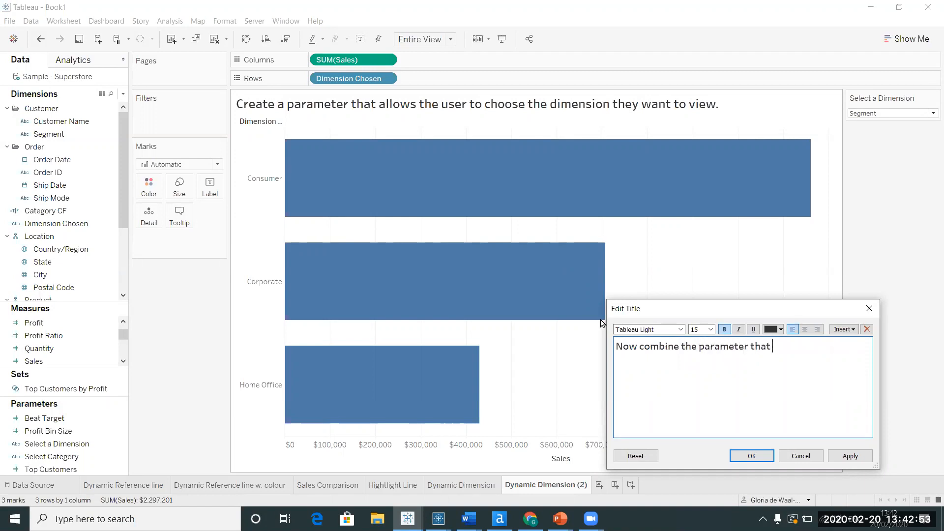
pyautogui.write('allows the user to choose a d')
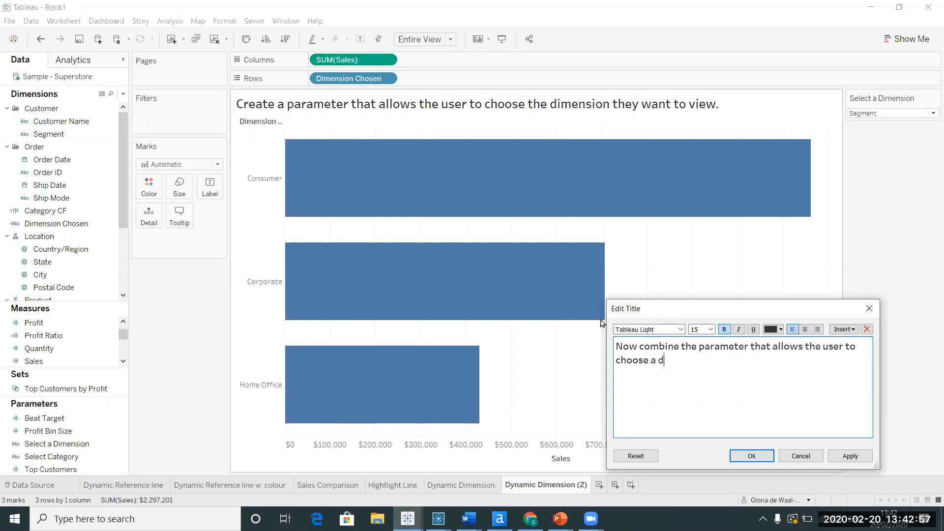
pyautogui.write('imension with a para')
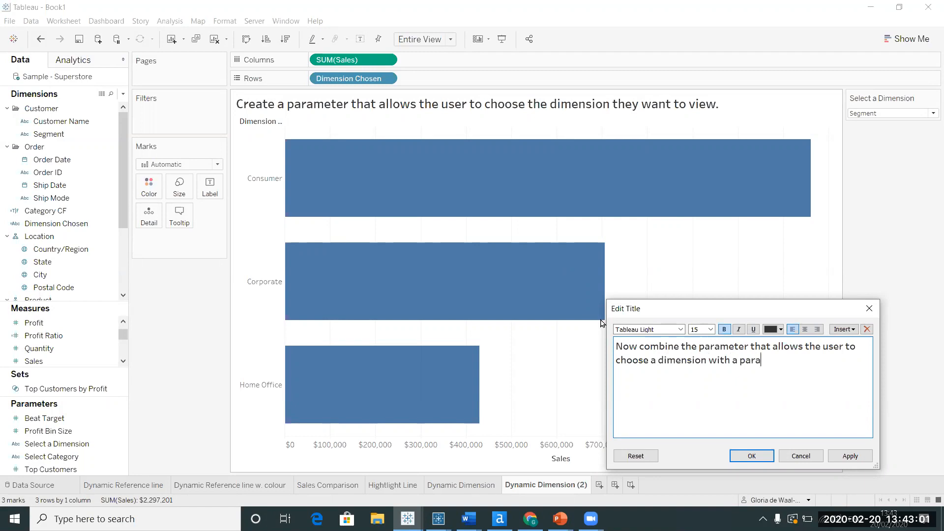
pyautogui.write('meter that all')
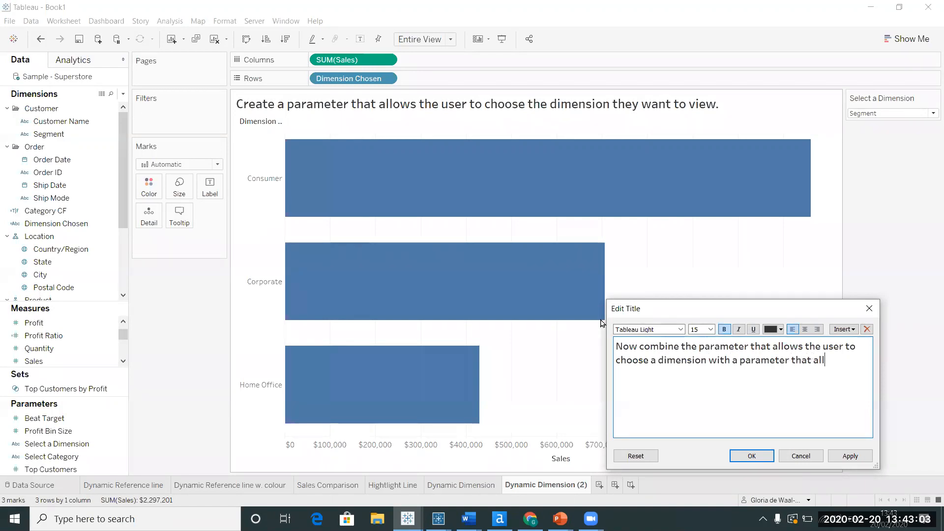
pyautogui.write('ows the user to selec')
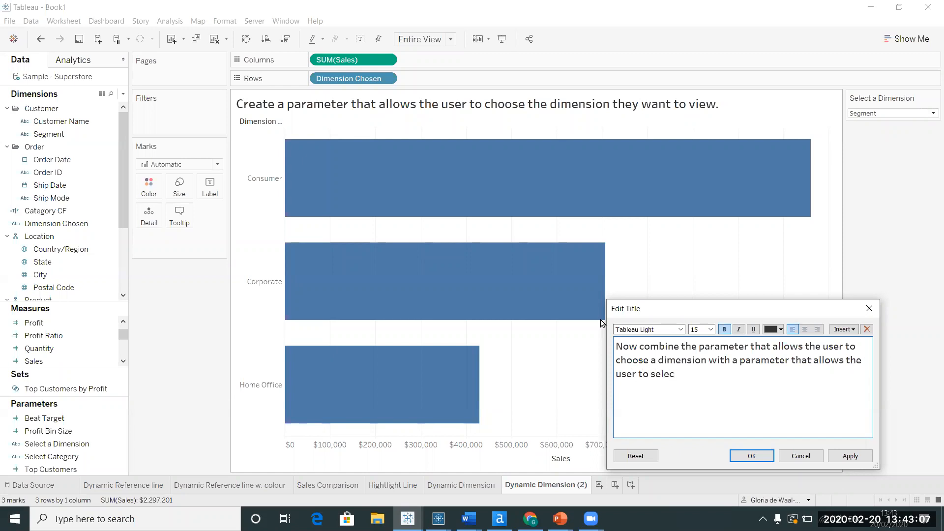
pyautogui.write('t a measure.')
# - Add a second title paragraph, "Make the title dynamic so that it details what's in the view.", and save the title
pyautogui.press('Return')
pyautogui.write('Make the tu')
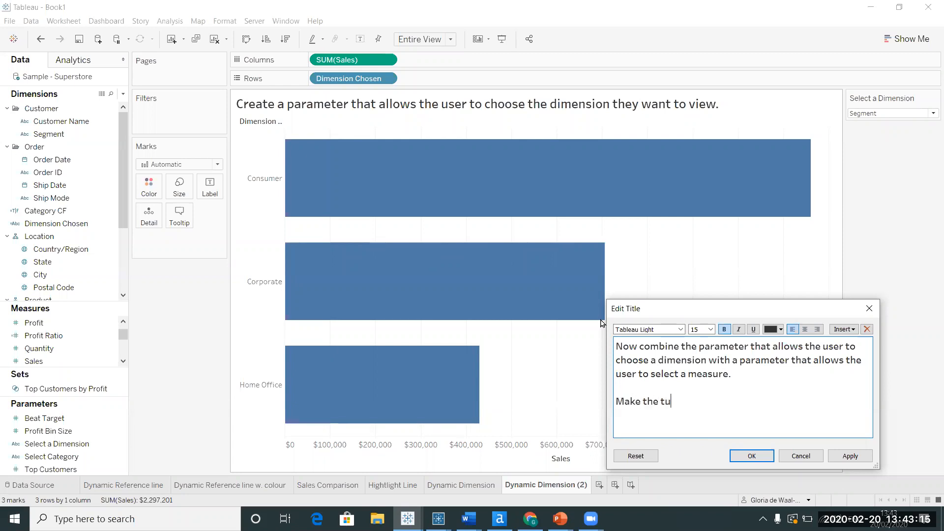
pyautogui.write('tle dyn')
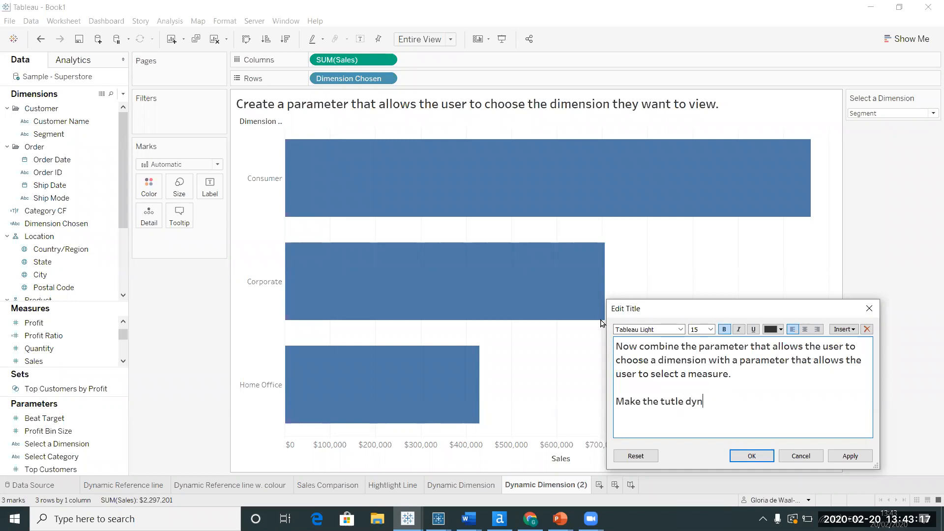
pyautogui.write('amic so that it')
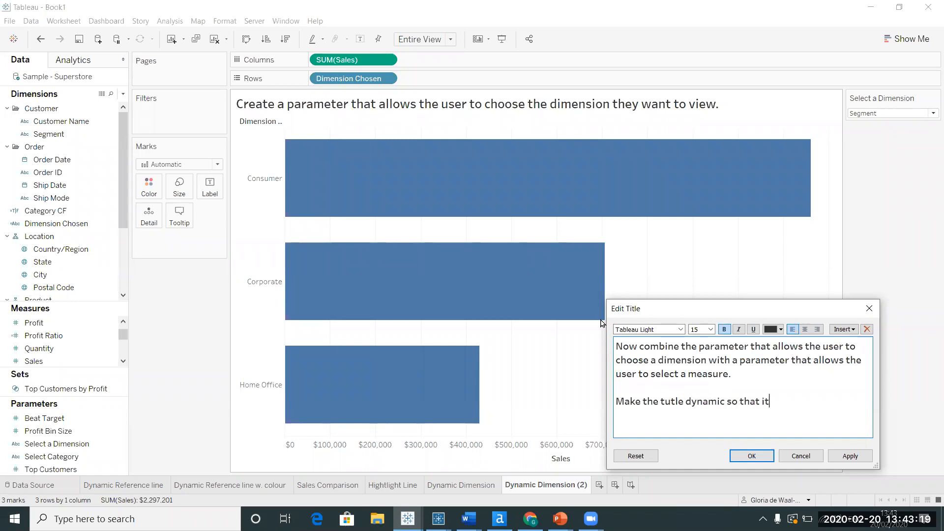
pyautogui.write(" details what'")
pyautogui.write('s in the view.')
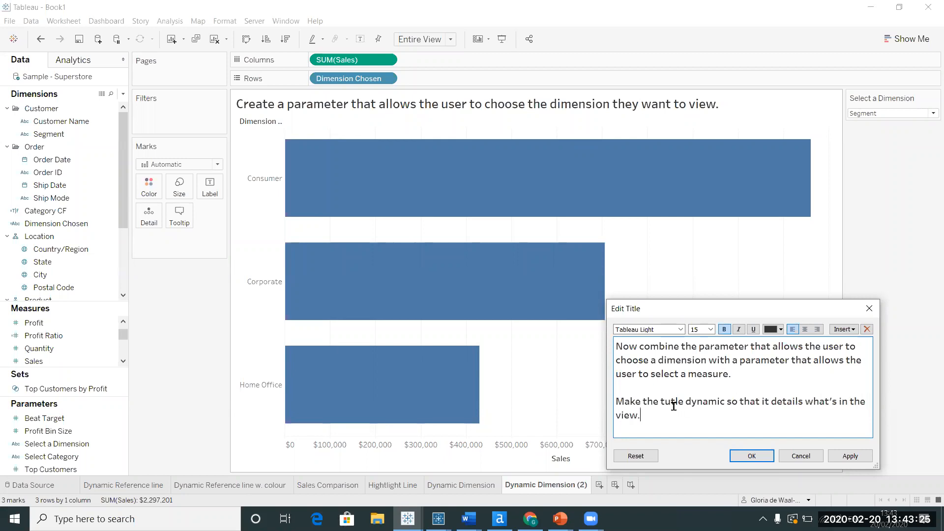
pyautogui.press('BackSpace')
pyautogui.press('BackSpace')
pyautogui.write('it')
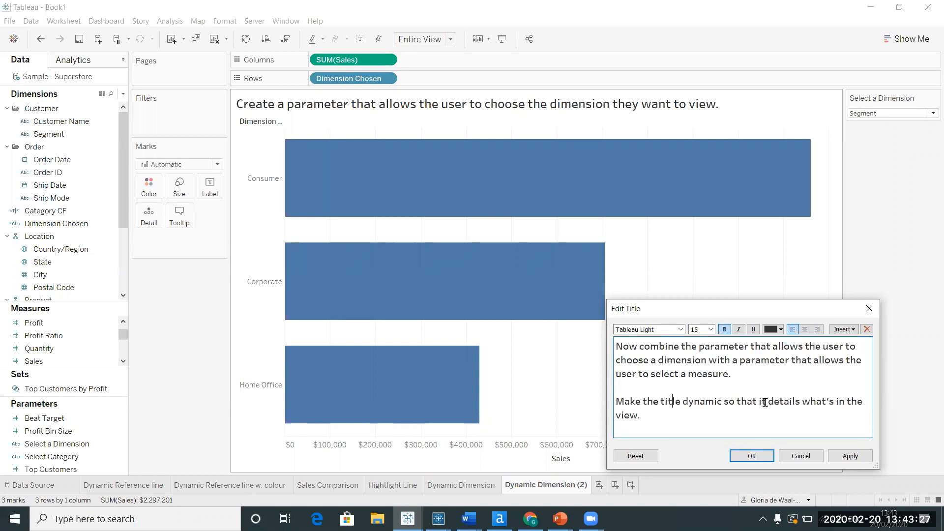
pyautogui.click(752, 457)
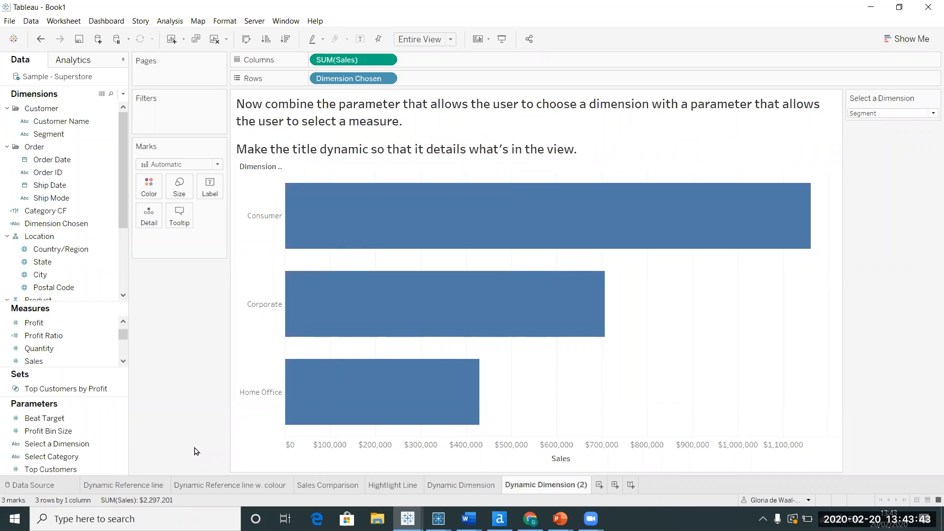
# - Start a new parameter named Select a Measure with the String data type
pyautogui.click(123, 95)
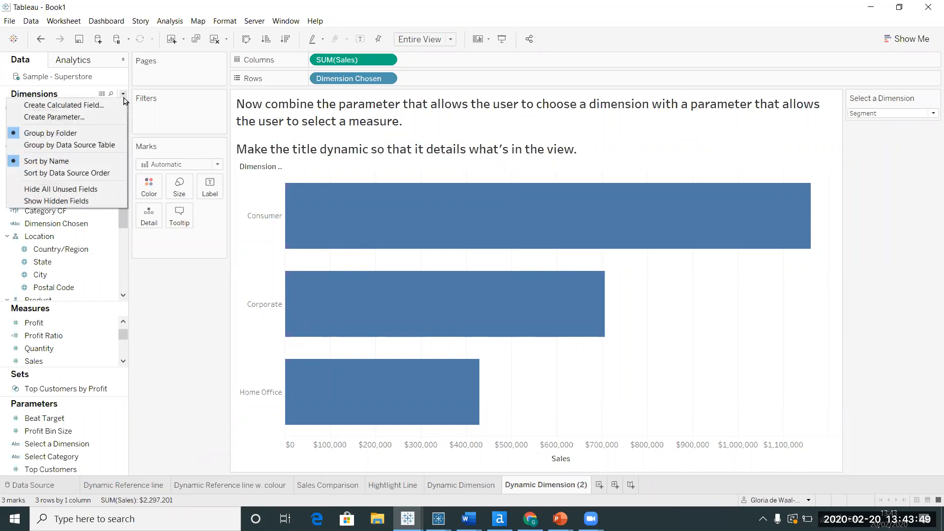
pyautogui.click(90, 120)
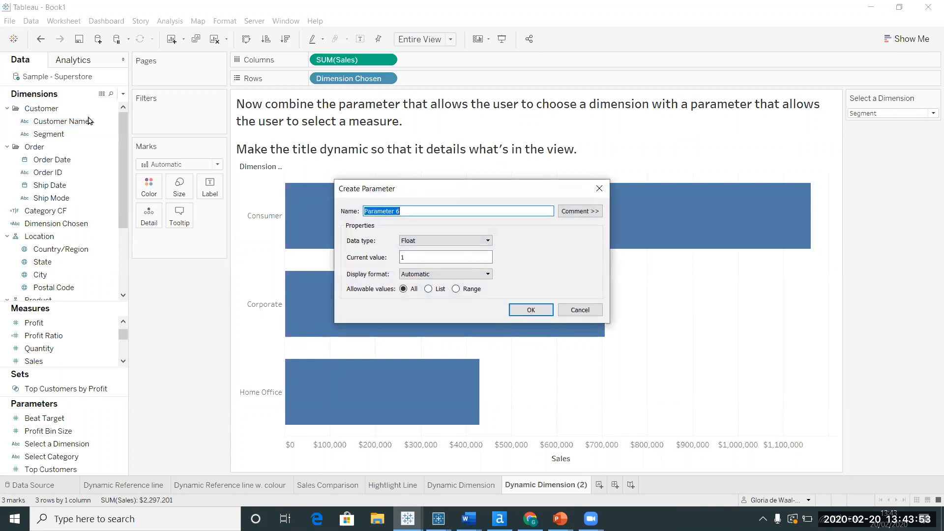
pyautogui.write('Select a Measure')
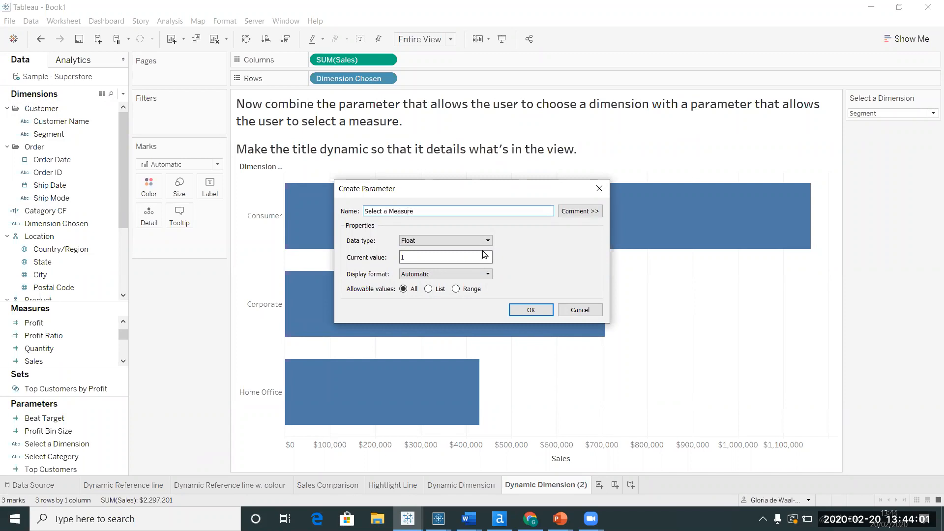
pyautogui.click(472, 240)
pyautogui.click(437, 268)
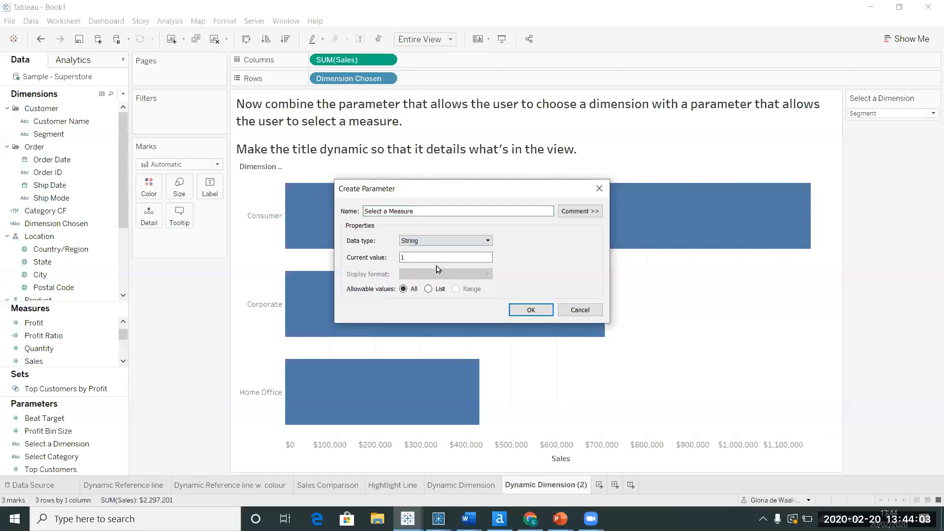
# - Restrict the Select a Measure parameter to a list of Profit, Sales and Discount, save it, and show its parameter control
pyautogui.click(429, 289)
pyautogui.click(374, 335)
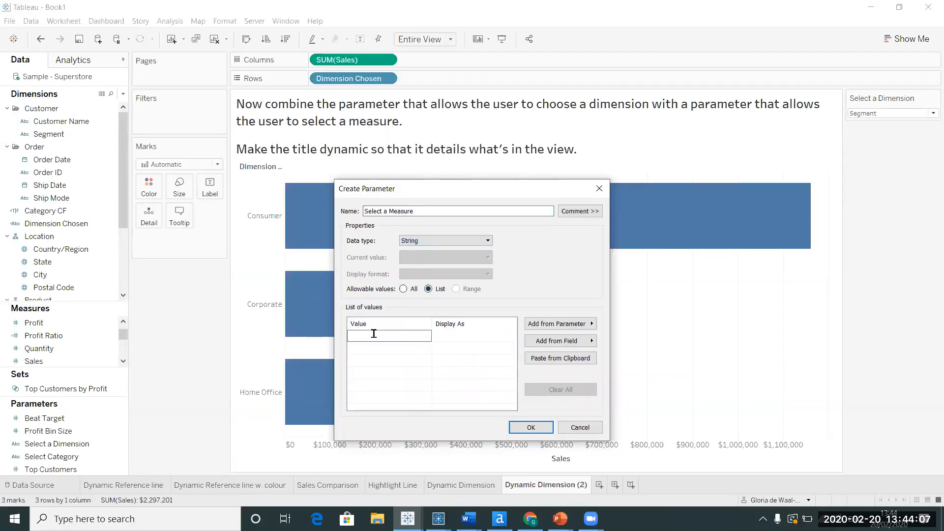
pyautogui.write('Profit')
pyautogui.click(364, 349)
pyautogui.write('Sales')
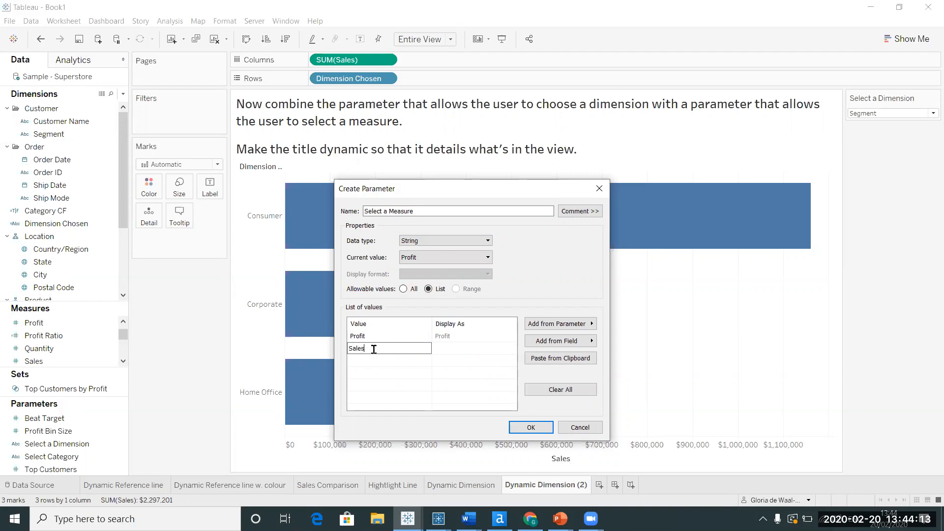
pyautogui.click(364, 363)
pyautogui.write('Discount')
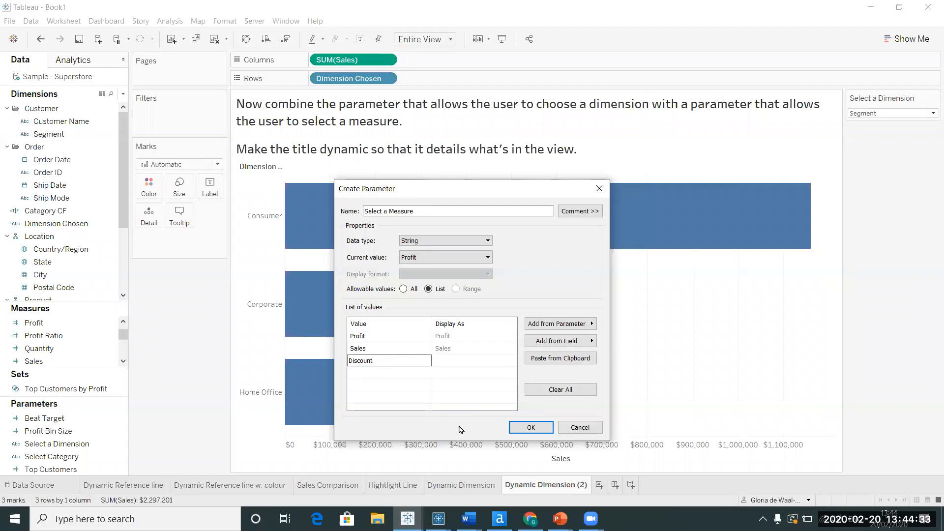
pyautogui.click(529, 428)
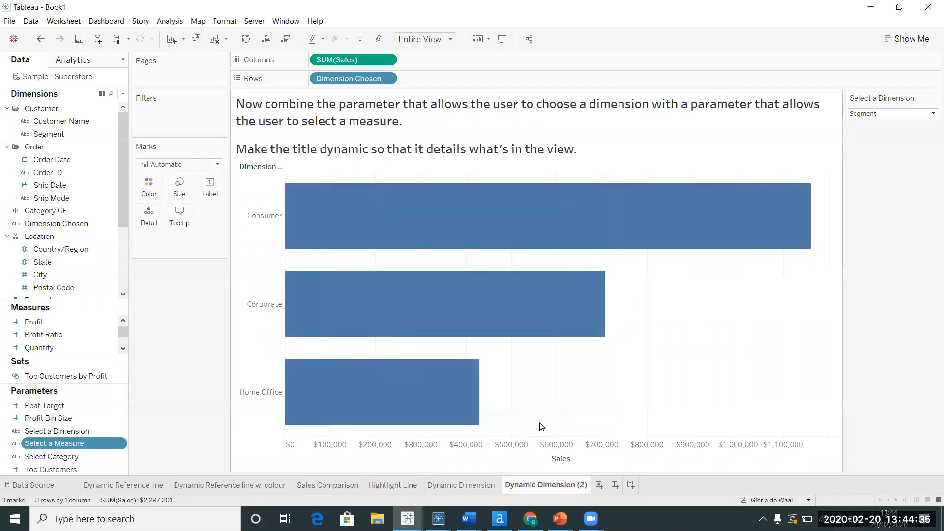
pyautogui.rightClick(104, 450)
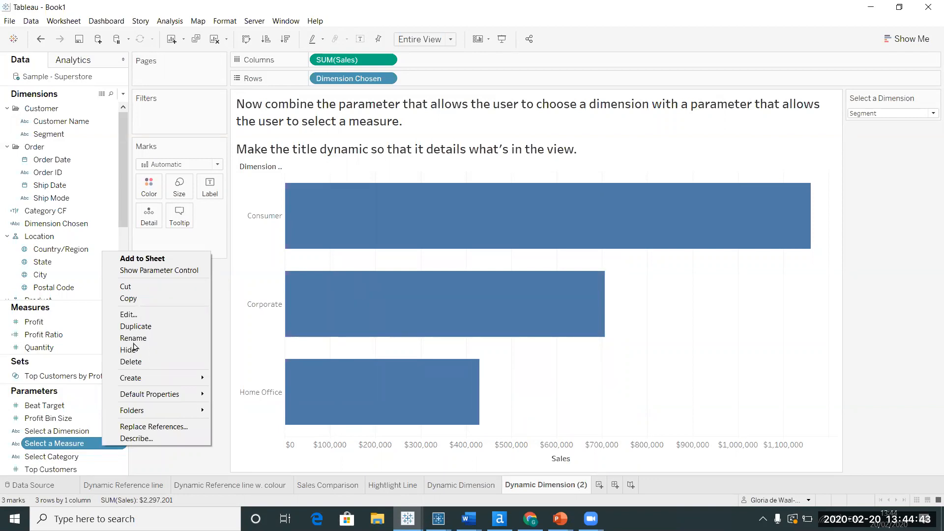
pyautogui.click(144, 270)
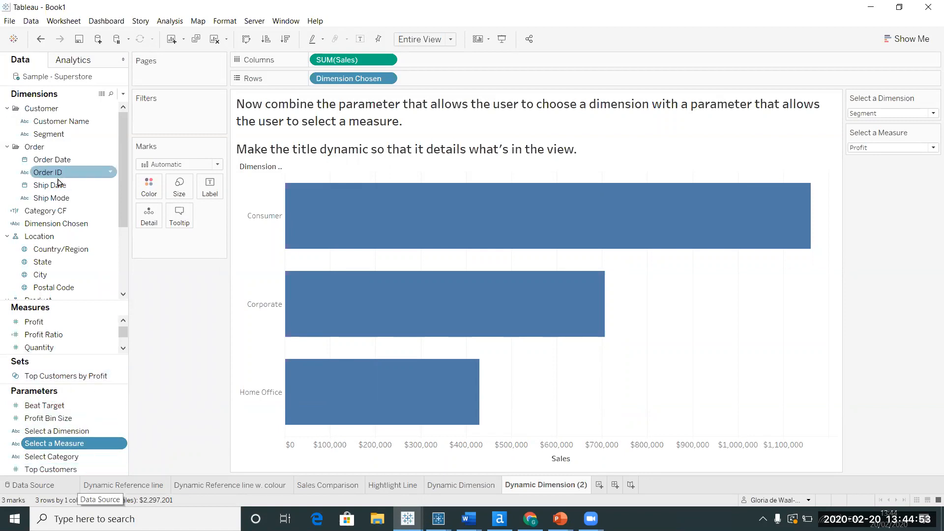
# - Create a calculated field named "Measure chosen"
pyautogui.click(123, 94)
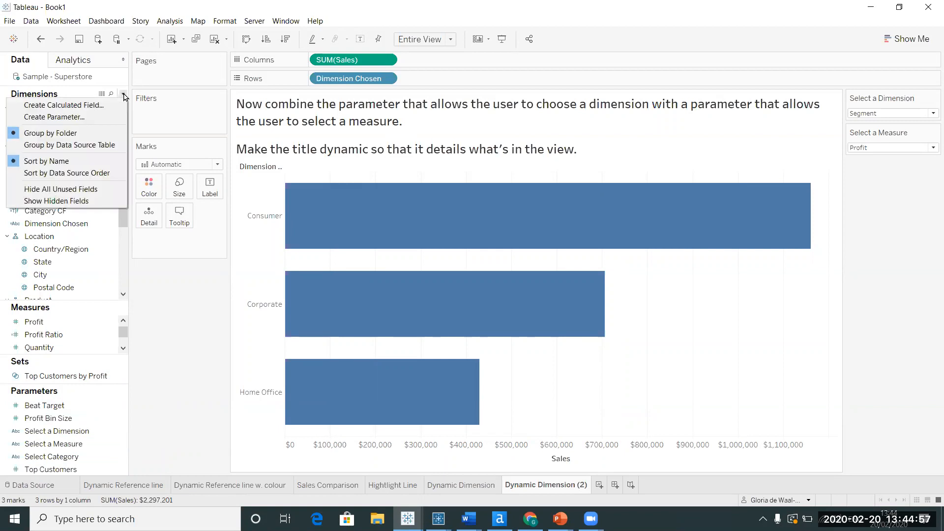
pyautogui.click(103, 106)
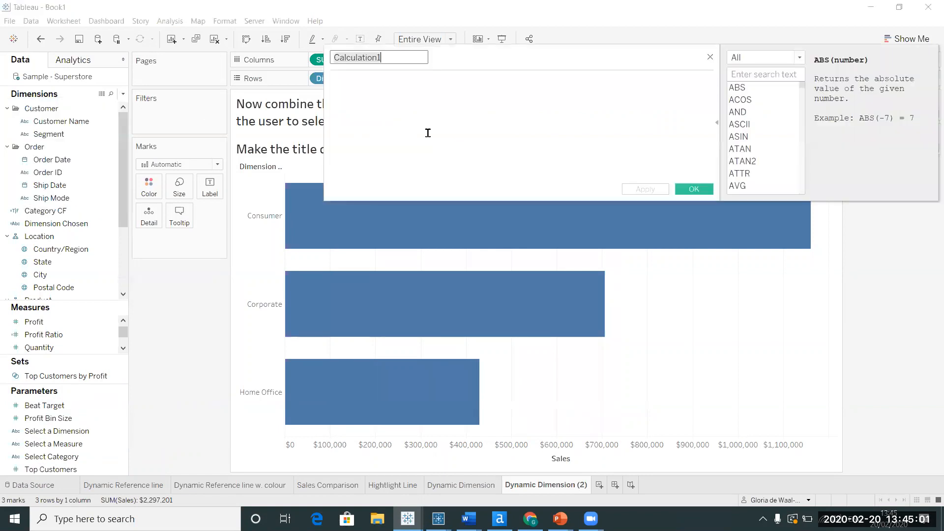
pyautogui.click(426, 94)
pyautogui.write('Me')
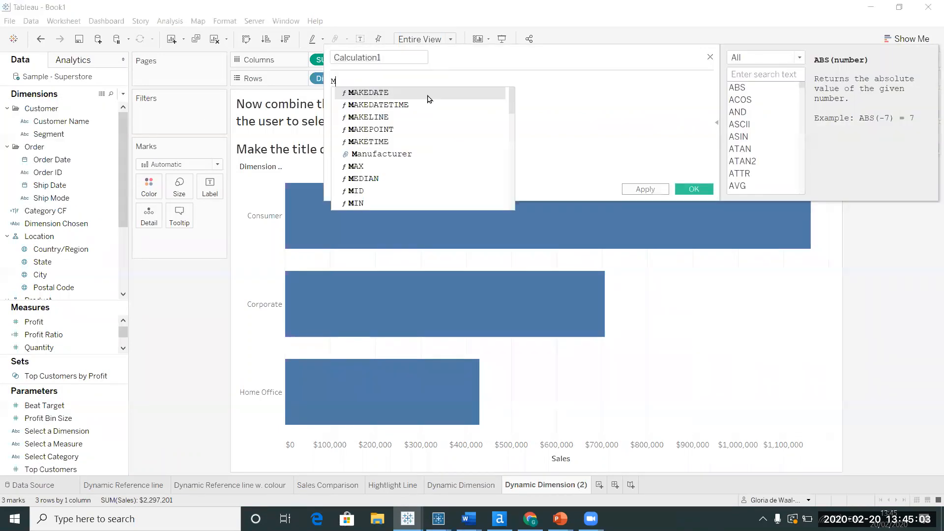
pyautogui.press('BackSpace')
pyautogui.press('BackSpace')
pyautogui.click(393, 51)
pyautogui.hotkey('ctrl', 'a')
pyautogui.write('Measure chosen')
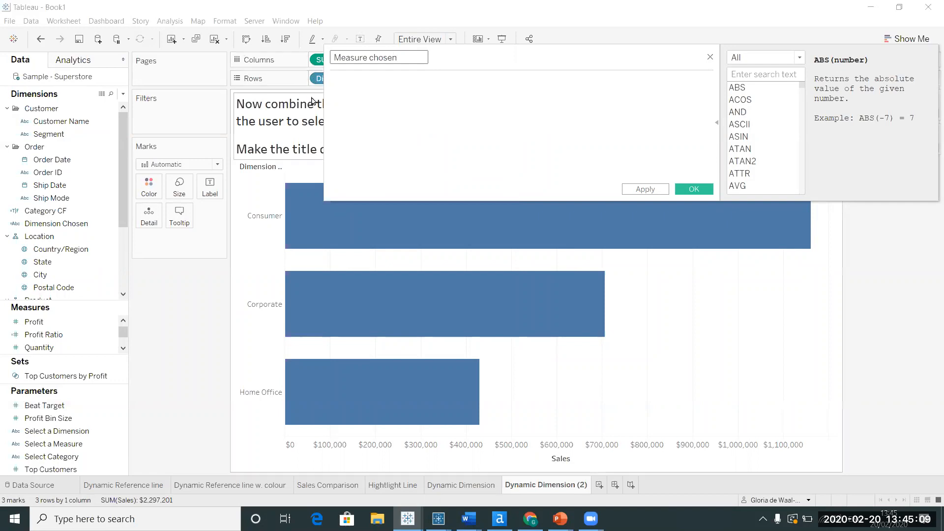
# - Begin the Measure chosen formula with CASE [Select a Measure]
pyautogui.click(364, 82)
pyautogui.write('CASE')
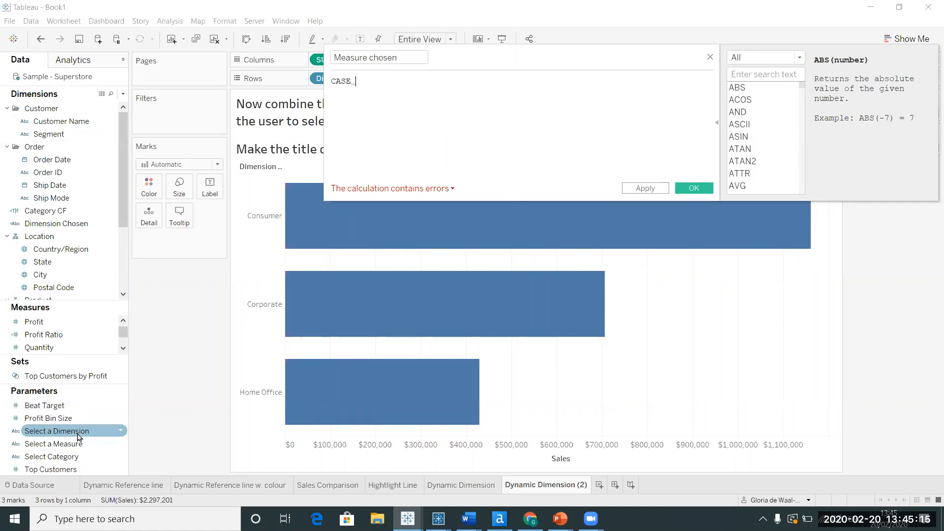
pyautogui.moveTo(74, 443); pyautogui.dragTo(412, 80)
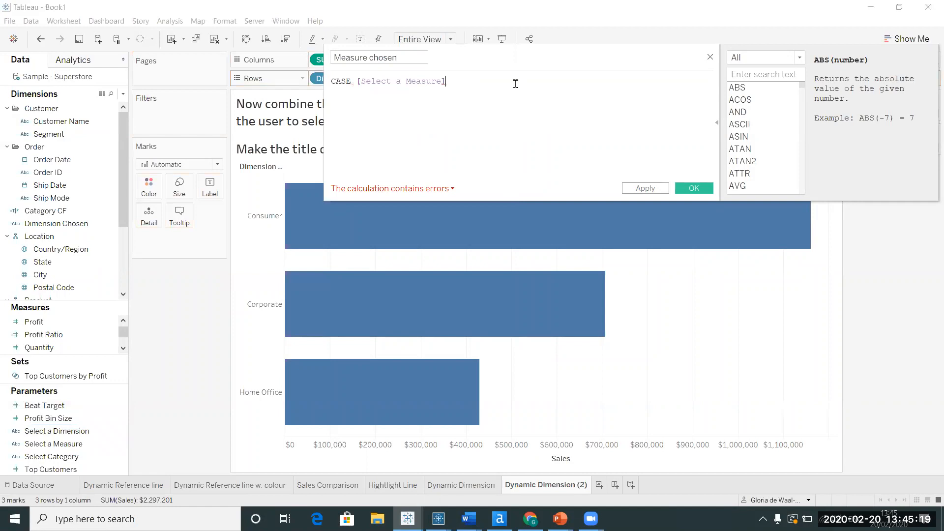
# - Add a second formula line reading WHEN 'Discount' then [Discount], using the Discount measure field
pyautogui.press('Return')
pyautogui.write('when')
pyautogui.press('BackSpace')
pyautogui.press('BackSpace')
pyautogui.press('BackSpace')
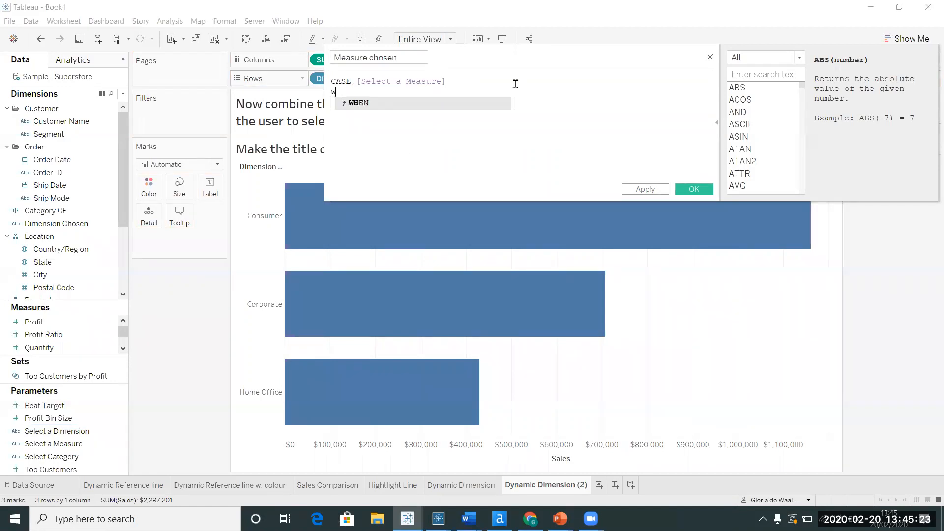
pyautogui.press('Return')
pyautogui.write("'dis")
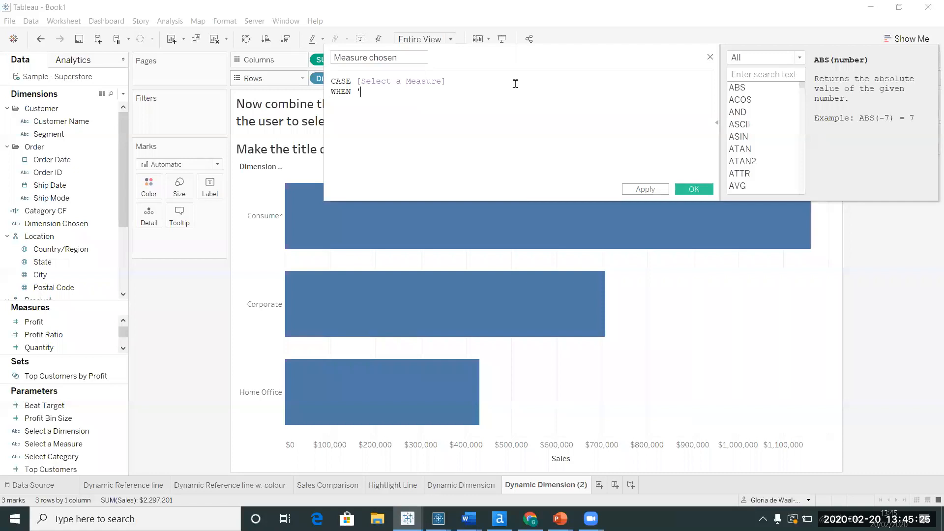
pyautogui.press('BackSpace')
pyautogui.press('BackSpace')
pyautogui.press('BackSpace')
pyautogui.write("Discount' then")
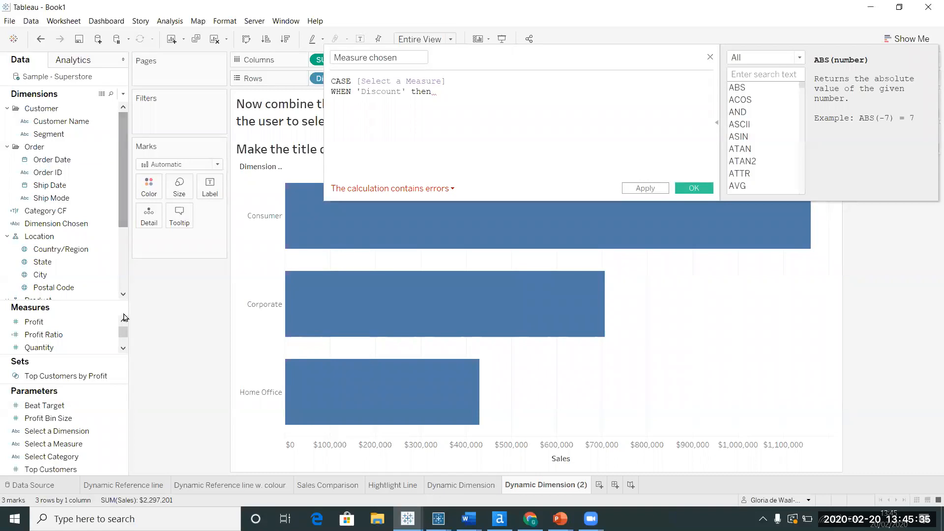
pyautogui.moveTo(89, 301); pyautogui.dragTo(448, 99)
pyautogui.scroll(1, 74, 274)
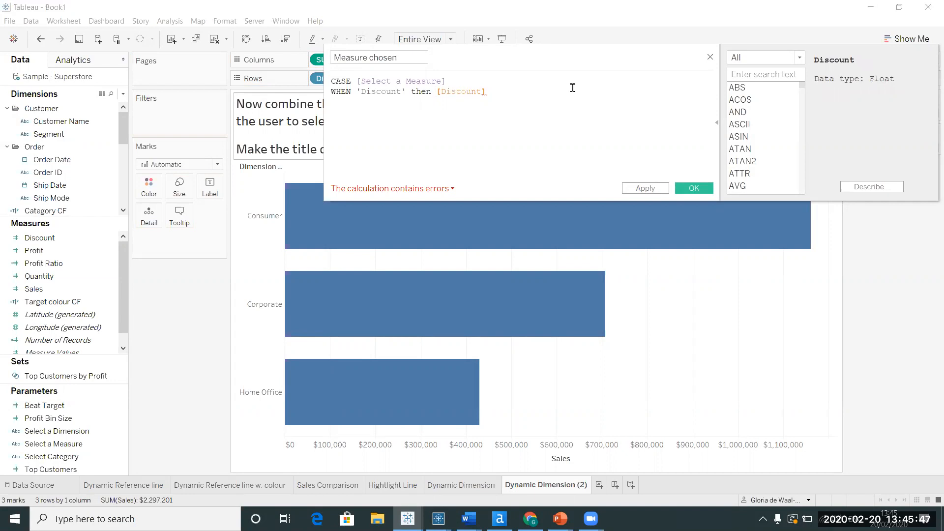
# - Wrap the Discount field in an average so the branch returns AVG([Discount]), and move the calculation editor clear of the shelves
pyautogui.write('AVG')
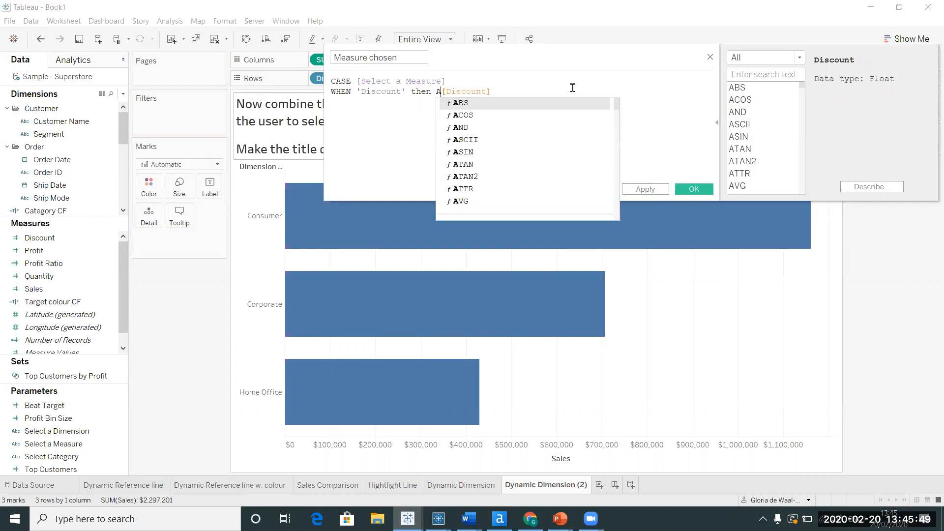
pyautogui.write(' (')
pyautogui.click(544, 89)
pyautogui.write(')')
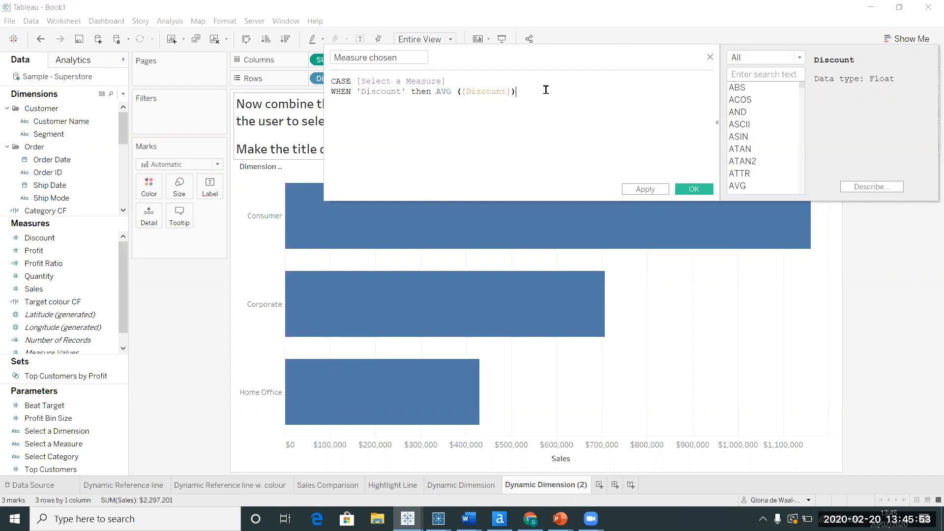
pyautogui.moveTo(495, 53); pyautogui.dragTo(642, 102)
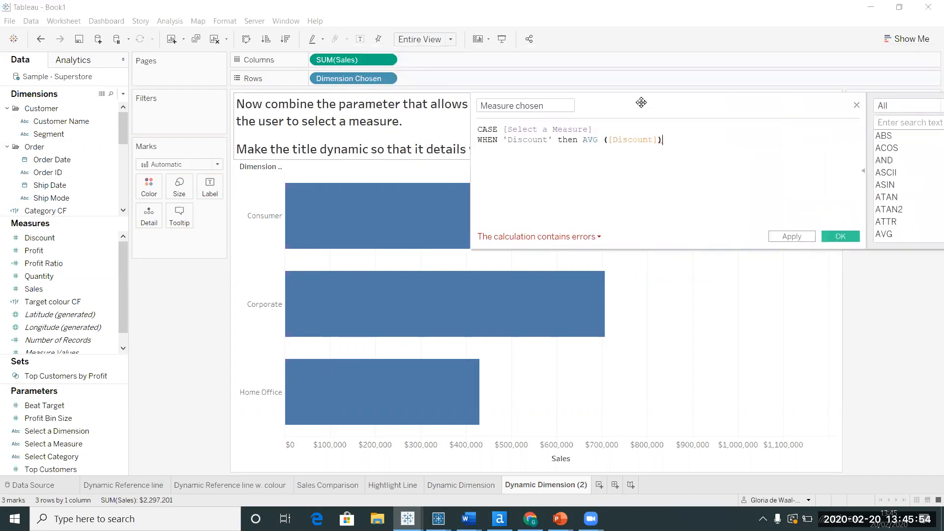
pyautogui.click(604, 141)
pyautogui.press('BackSpace')
# - Add the formula line WHEN 'Sales' then SUM([Sales]), reusing the aggregated Sales field from the Columns shelf
pyautogui.click(552, 187)
pyautogui.press('Return')
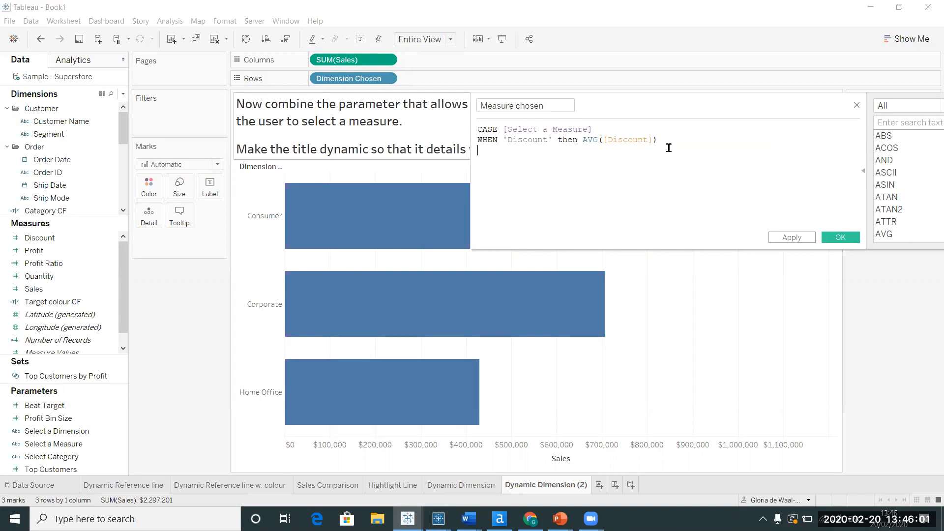
pyautogui.write('WHEN')
pyautogui.write('#[')
pyautogui.press('BackSpace')
pyautogui.write("Sales' then")
pyautogui.moveTo(356, 60); pyautogui.dragTo(558, 157)
pyautogui.click(563, 150)
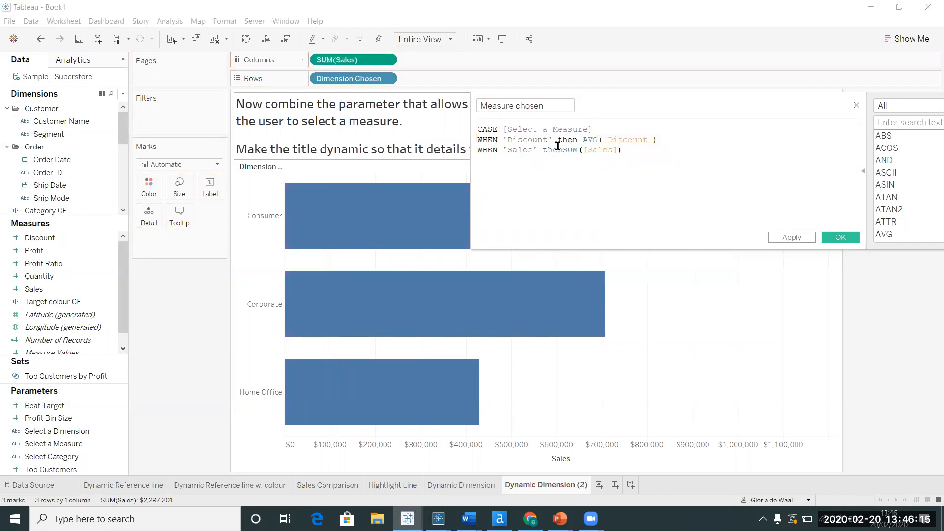
# - Add the formula line WHEN 'Profit' then SUM([Profit]) below the Sales branch
pyautogui.click(638, 158)
pyautogui.press('Return')
pyautogui.write("WHEN 'Profit' then")
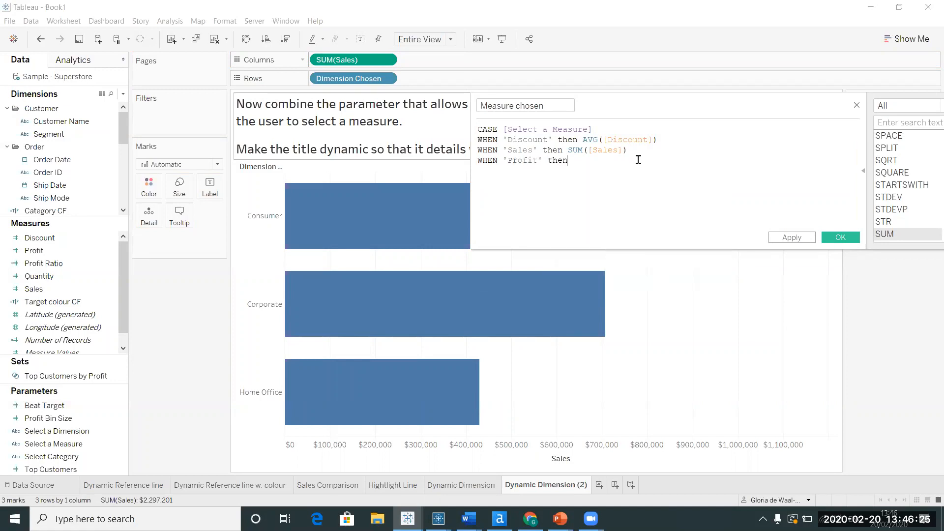
pyautogui.click(29, 251)
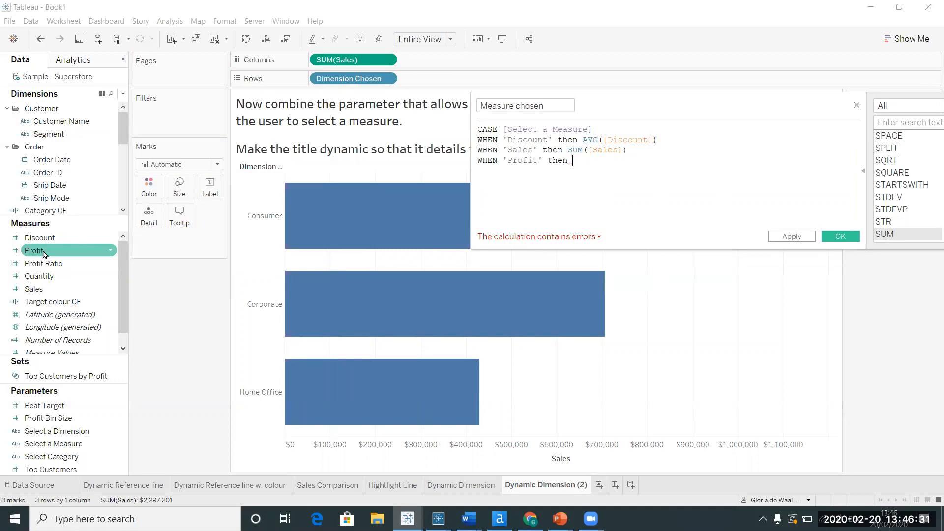
pyautogui.moveTo(44, 254); pyautogui.dragTo(575, 167)
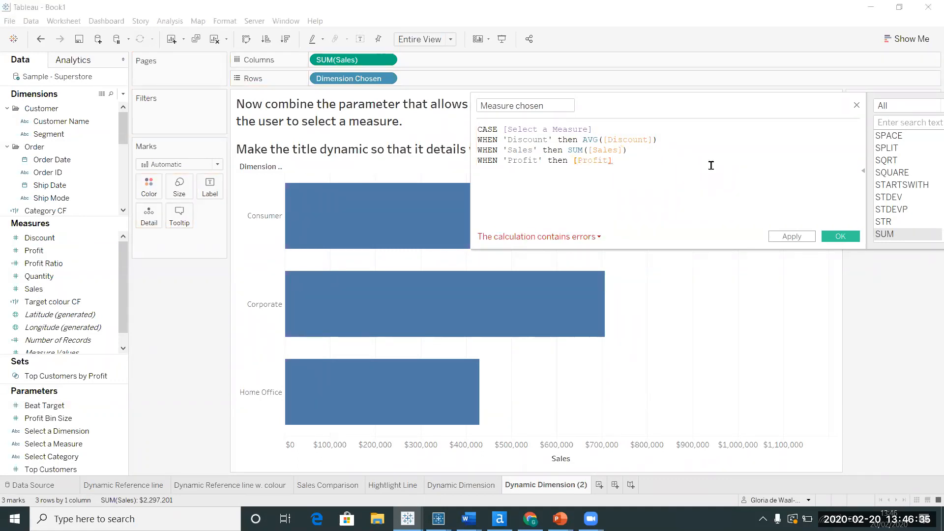
pyautogui.write('SUM(')
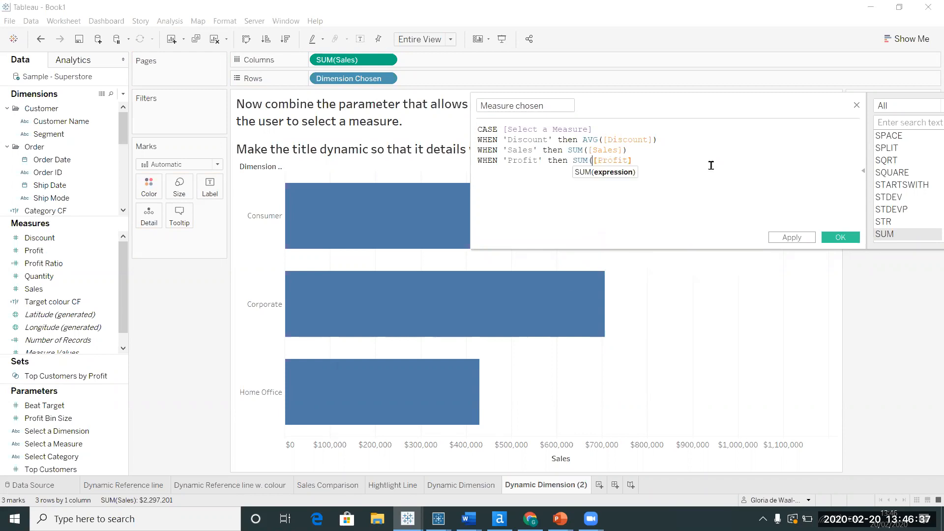
pyautogui.write(')')
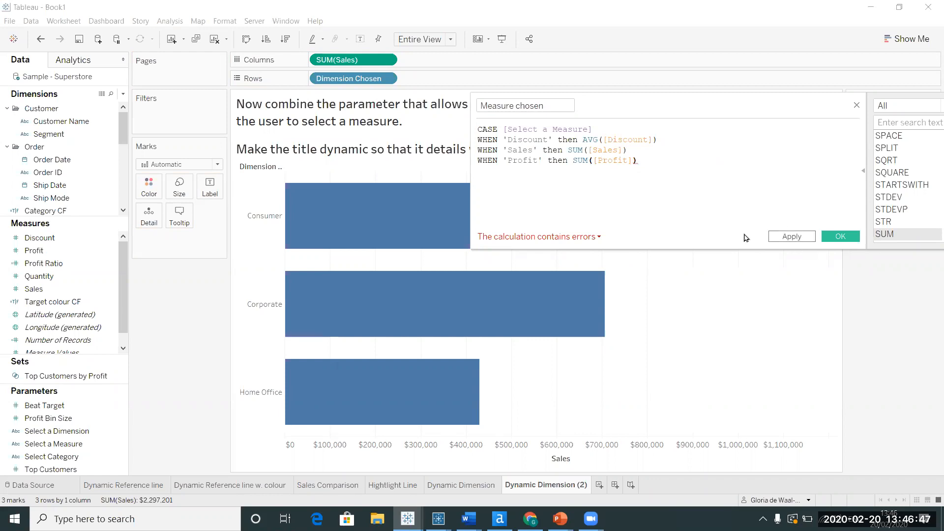
# - Close the CASE formula with END and save the Measure chosen calculated field
pyautogui.press('Return')
pyautogui.write('END')
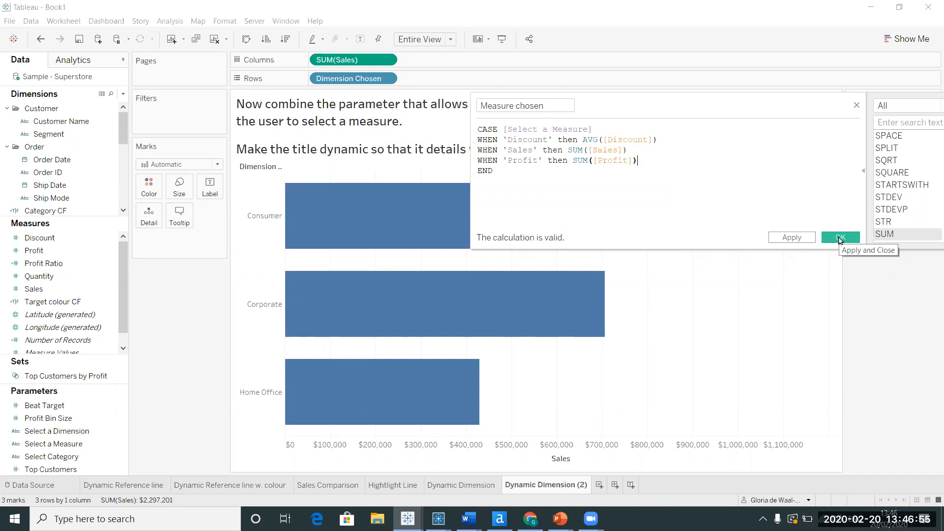
pyautogui.click(840, 238)
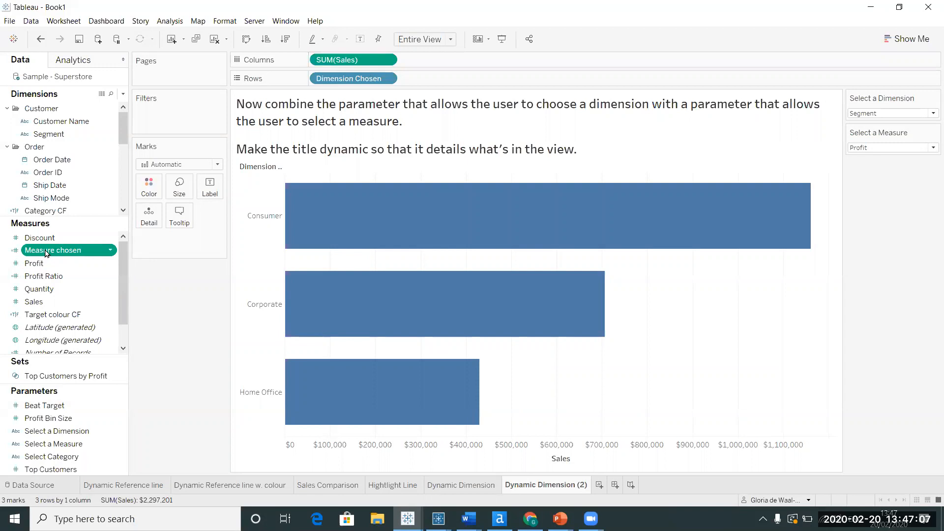
# - Replace SUM(Sales) on Columns with the Measure chosen field
pyautogui.moveTo(45, 253); pyautogui.dragTo(426, 59)
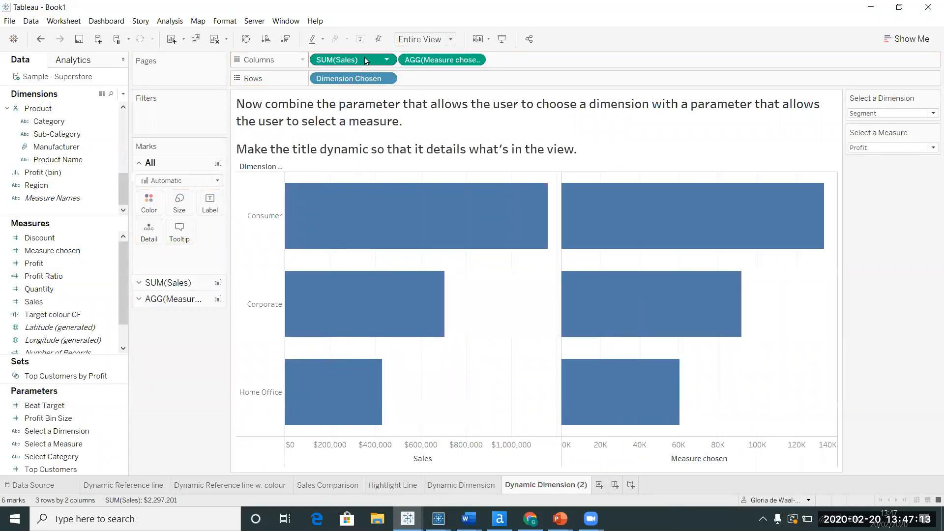
pyautogui.moveTo(366, 60); pyautogui.dragTo(179, 360)
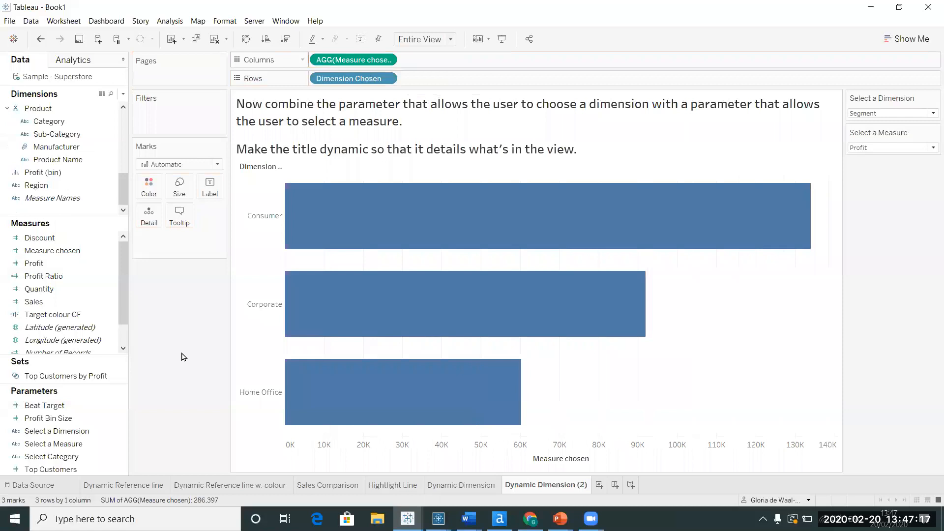
# - Test both parameter controls by choosing Discount with the Category dimension, ending on Sales by Ship Mode
pyautogui.click(911, 151)
pyautogui.click(880, 179)
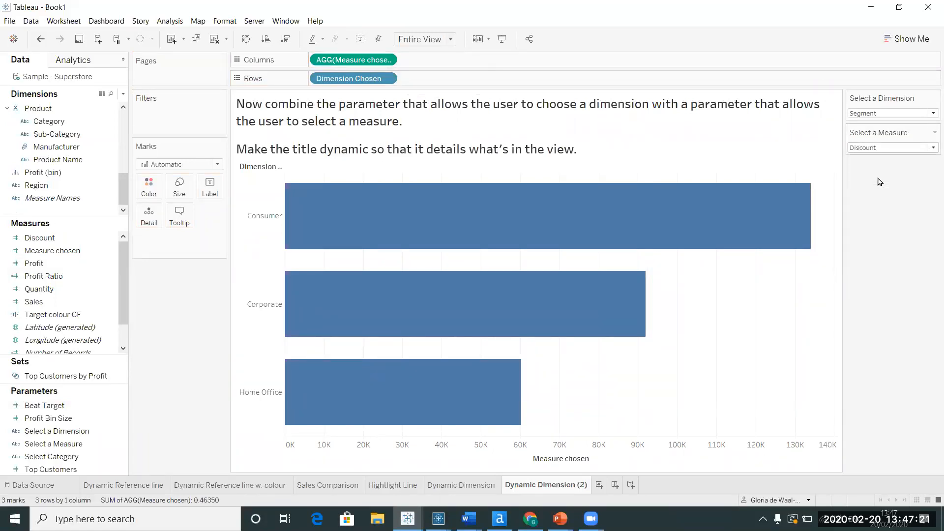
pyautogui.click(902, 114)
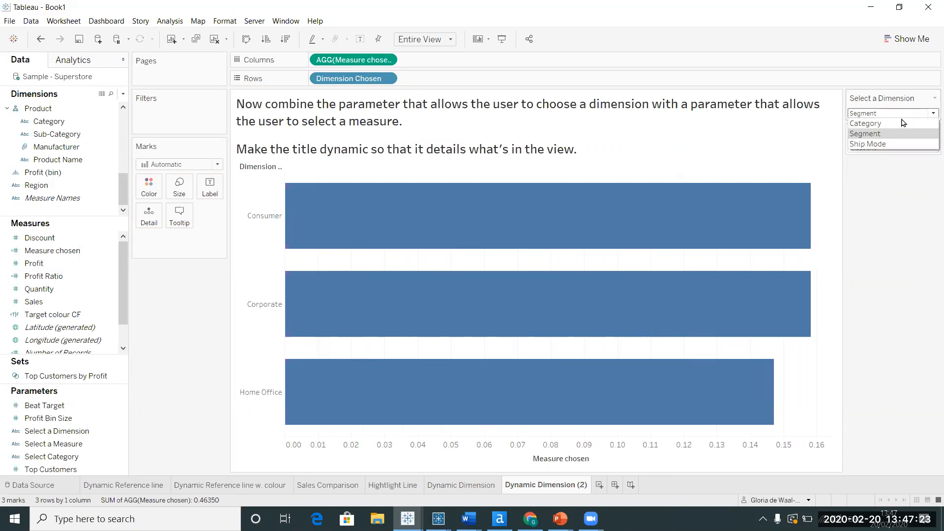
pyautogui.click(885, 123)
pyautogui.click(913, 116)
pyautogui.click(893, 150)
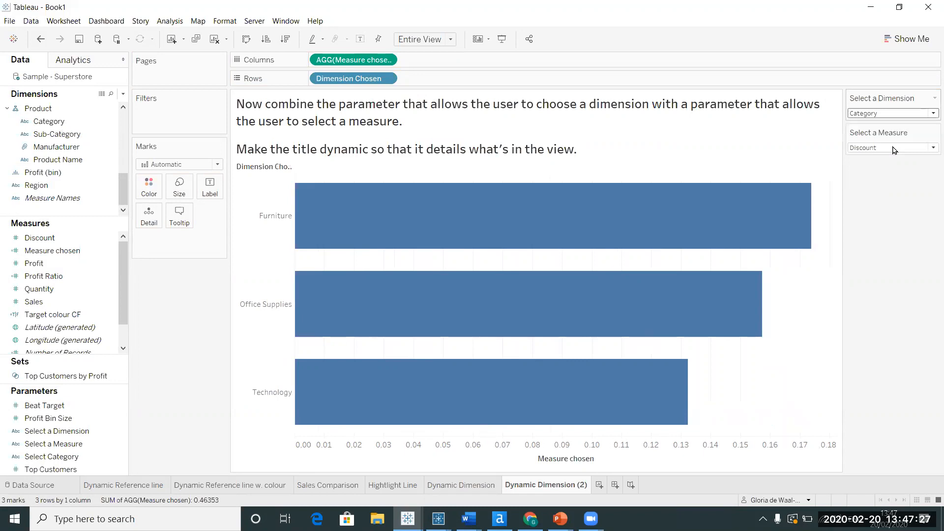
pyautogui.click(893, 150)
pyautogui.click(887, 170)
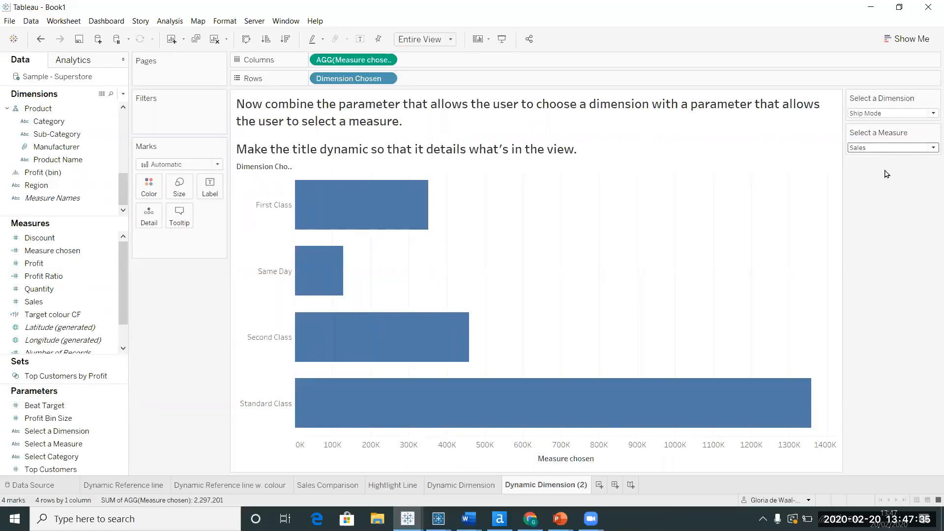
# - Add a new last line to the sheet title containing the Select a Measure parameter followed by "by", separated by a blank line
pyautogui.doubleClick(632, 158)
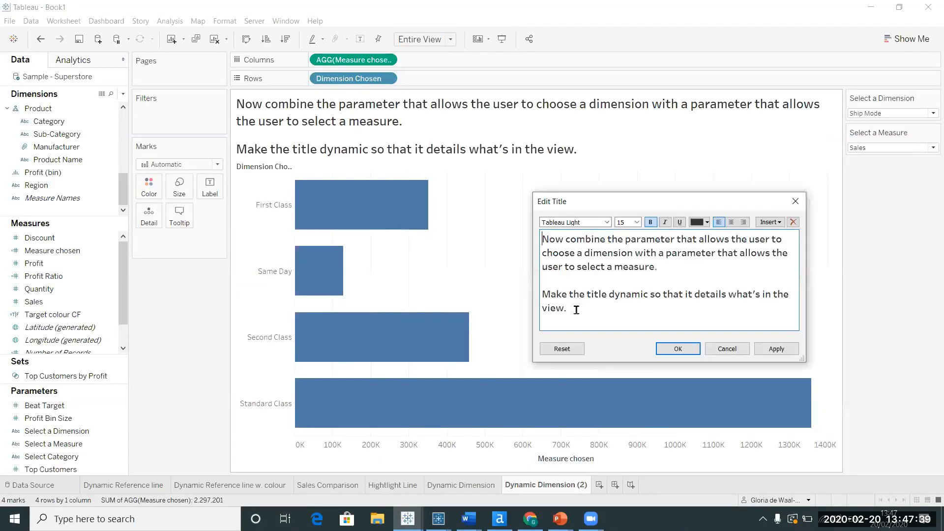
pyautogui.click(576, 309)
pyautogui.press('Return')
pyautogui.press('Return')
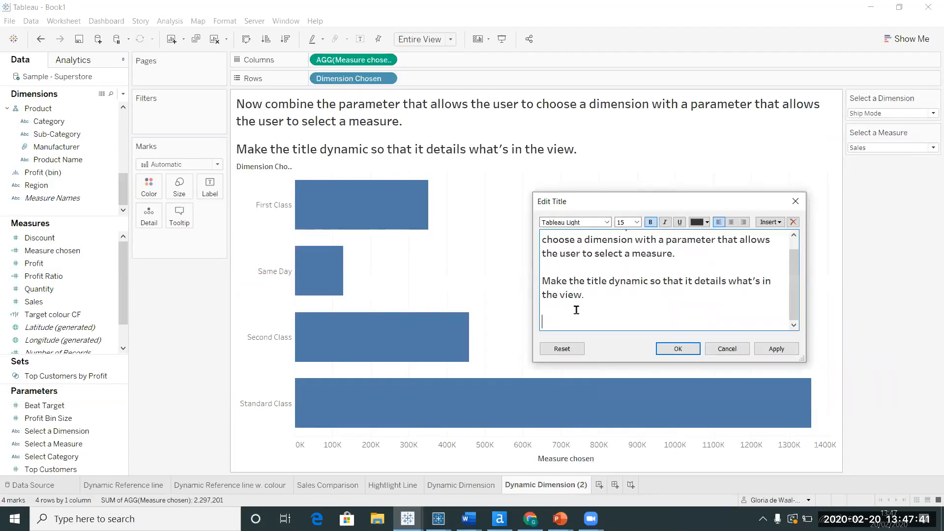
pyautogui.click(776, 224)
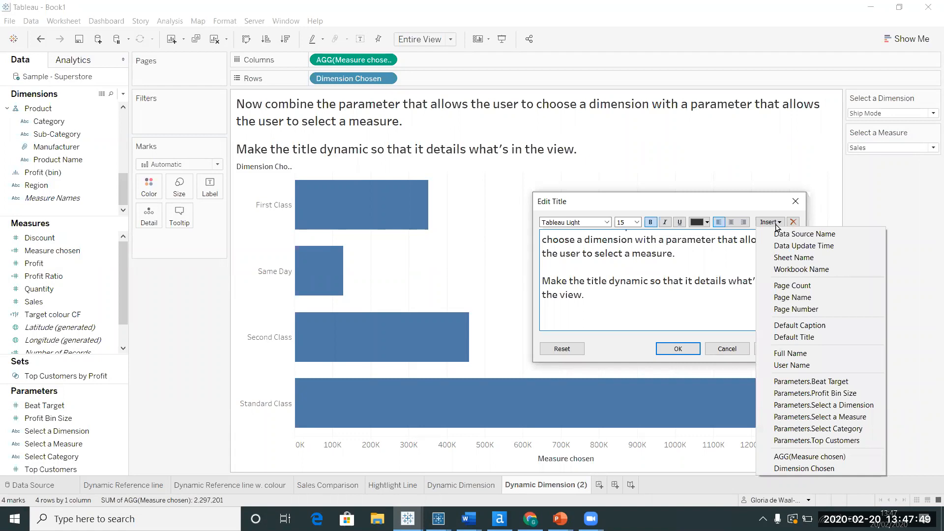
pyautogui.click(799, 417)
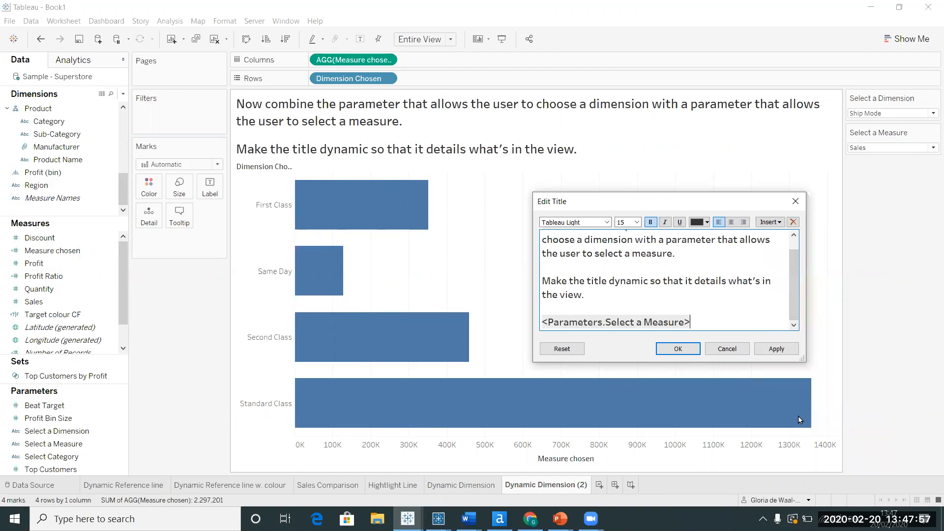
pyautogui.write('by')
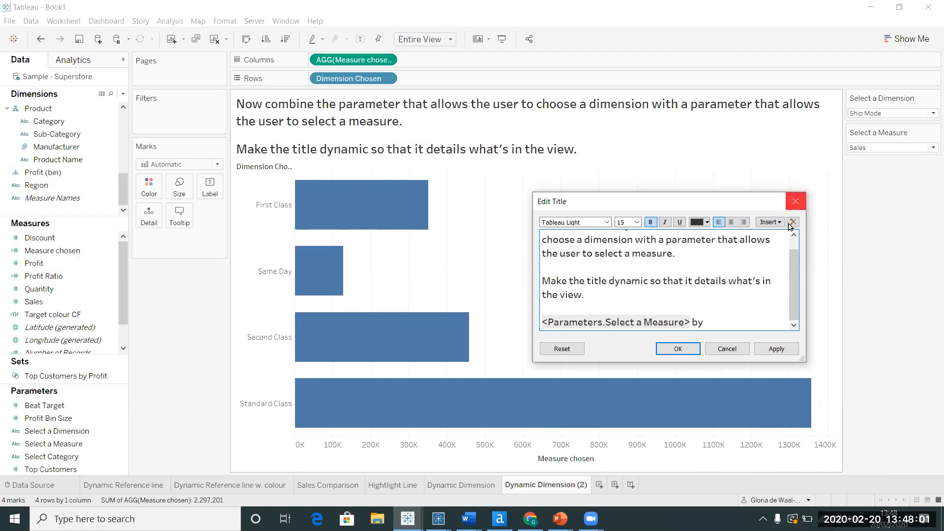
# - Insert the Select a Dimension parameter after "by" in the title and save the title
pyautogui.click(770, 222)
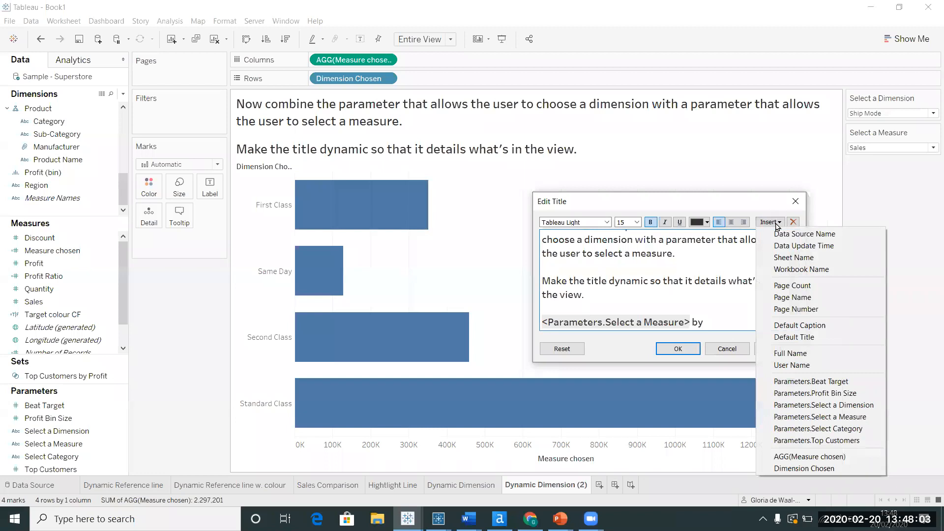
pyautogui.click(730, 318)
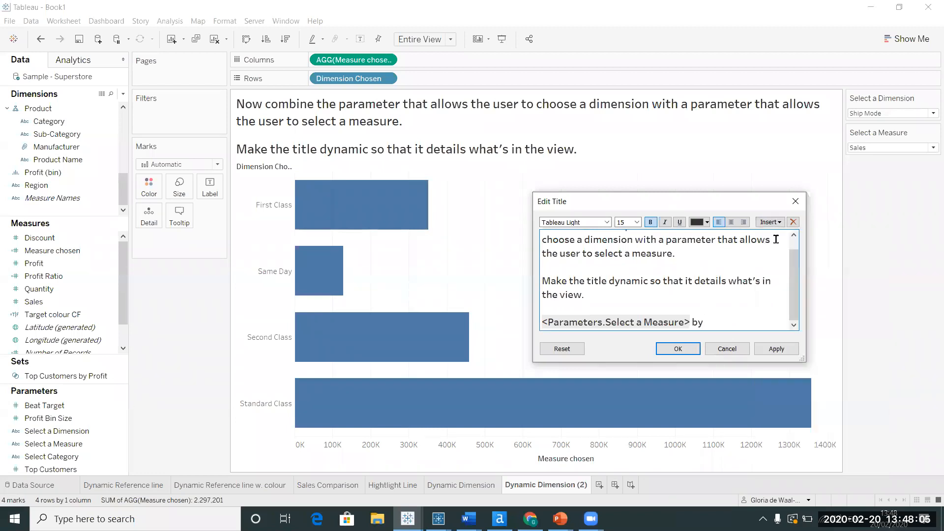
pyautogui.click(769, 223)
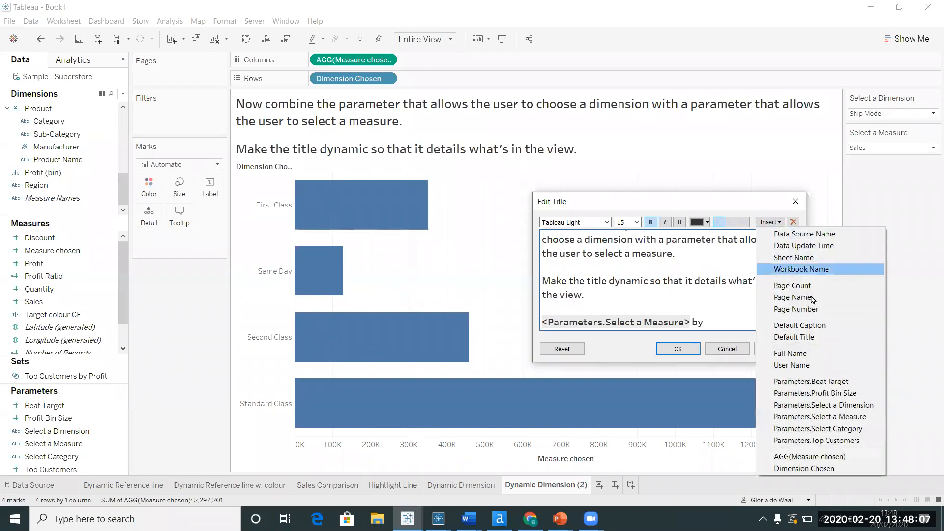
pyautogui.click(830, 405)
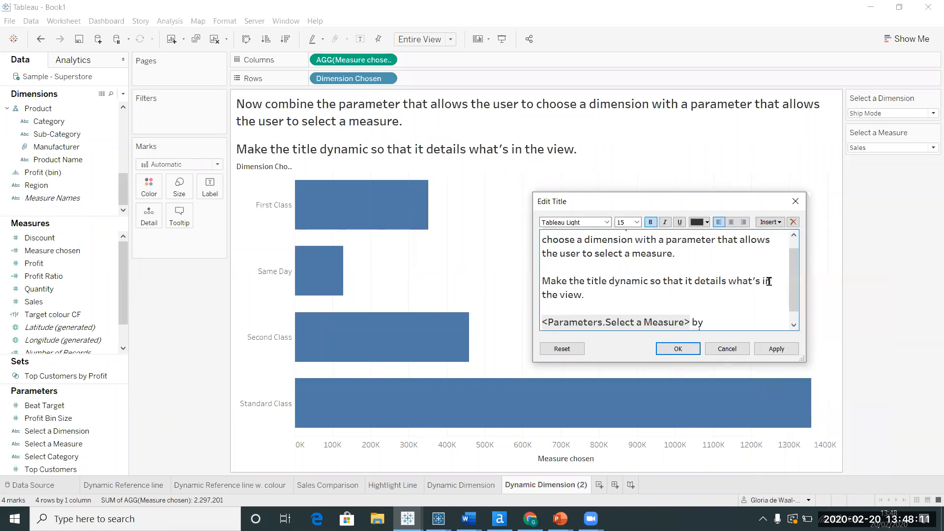
pyautogui.scroll(-1, 767, 283)
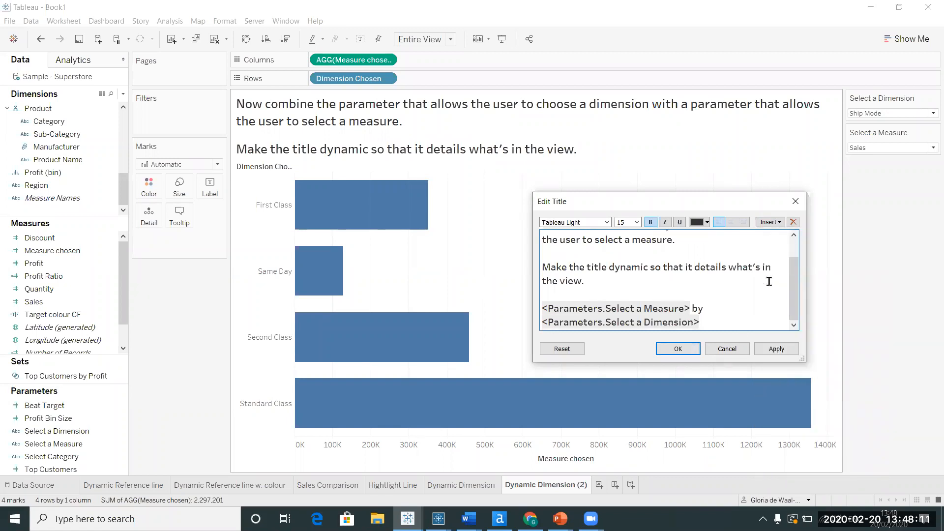
pyautogui.click(679, 349)
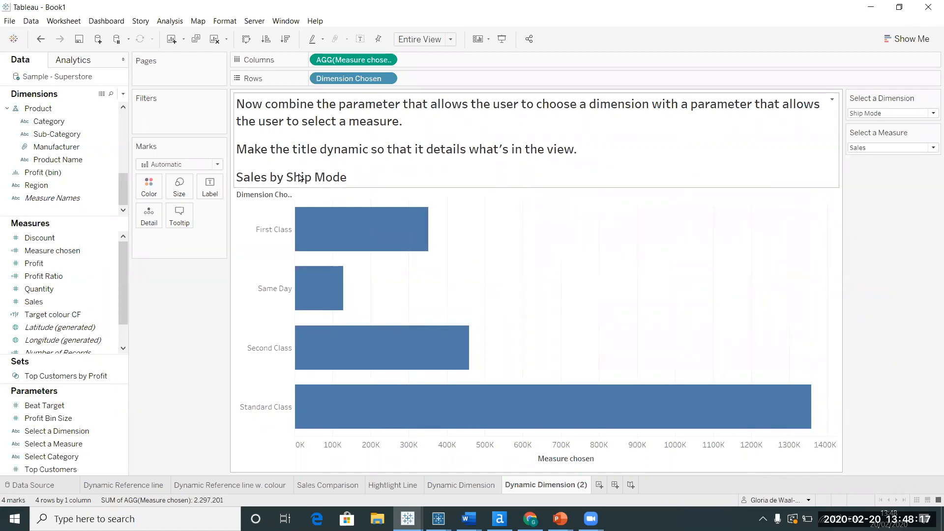
# - Test the dynamic title by choosing the Discount measure with the Segment dimension, ending on Category
pyautogui.click(896, 149)
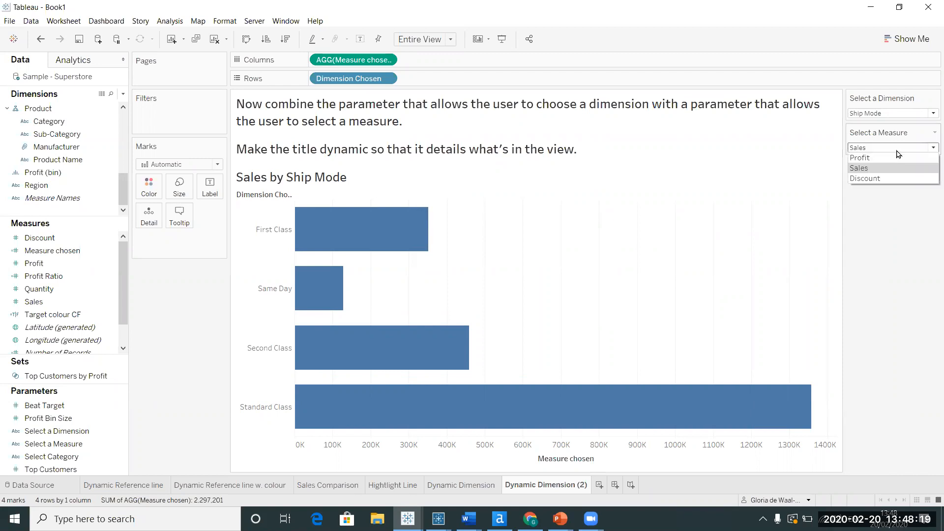
pyautogui.click(882, 178)
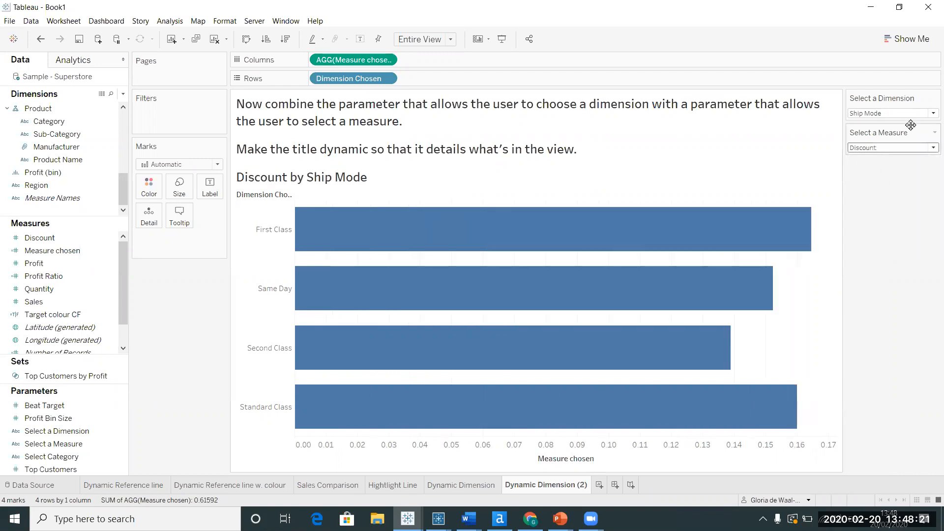
pyautogui.click(898, 113)
pyautogui.click(889, 136)
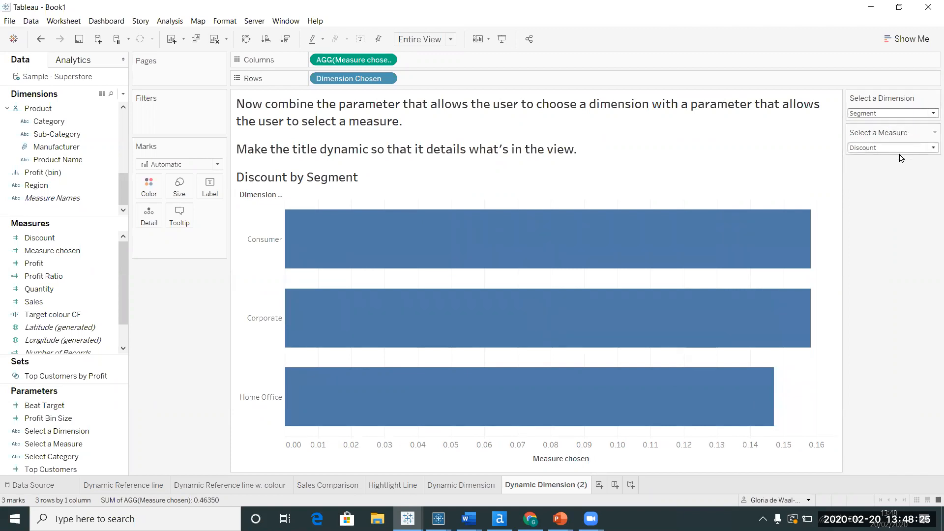
pyautogui.click(894, 115)
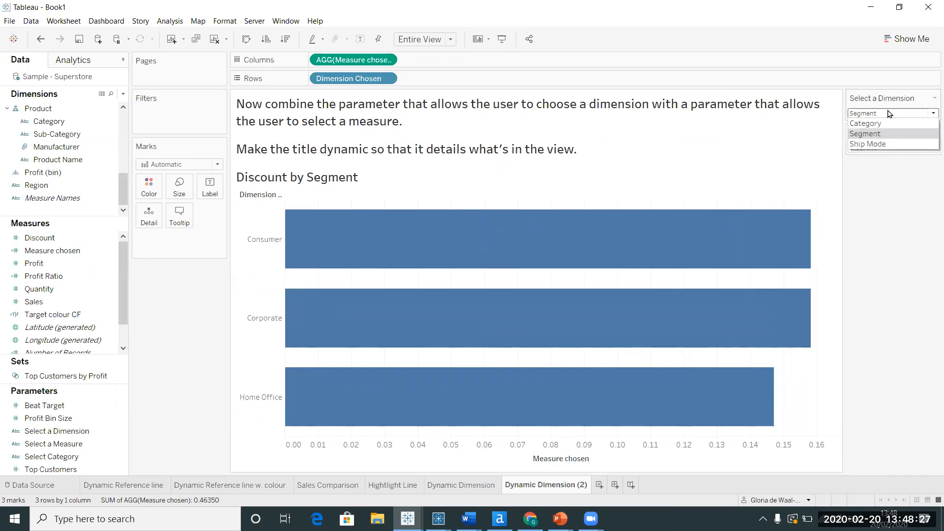
pyautogui.click(872, 123)
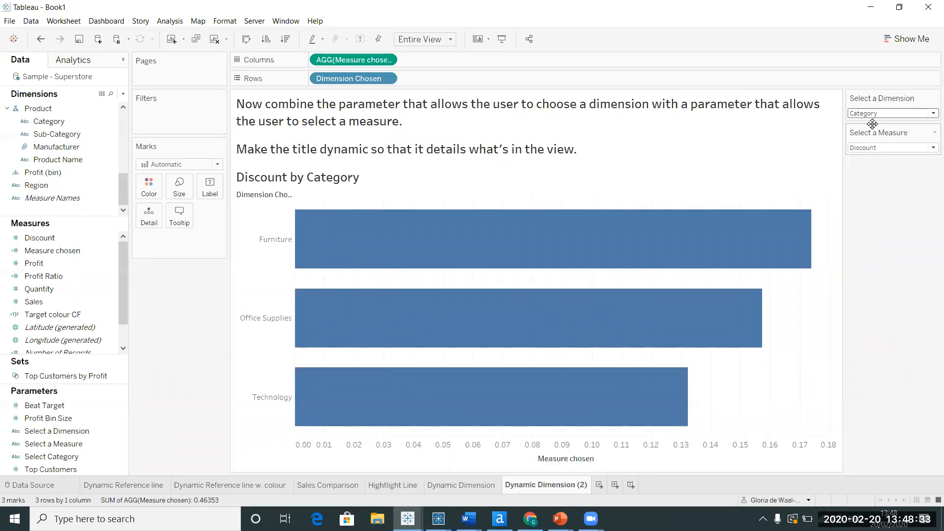
# - Rename the current worksheet as Dynamic Dimension + Measure
pyautogui.doubleClick(577, 488)
pyautogui.click(576, 486)
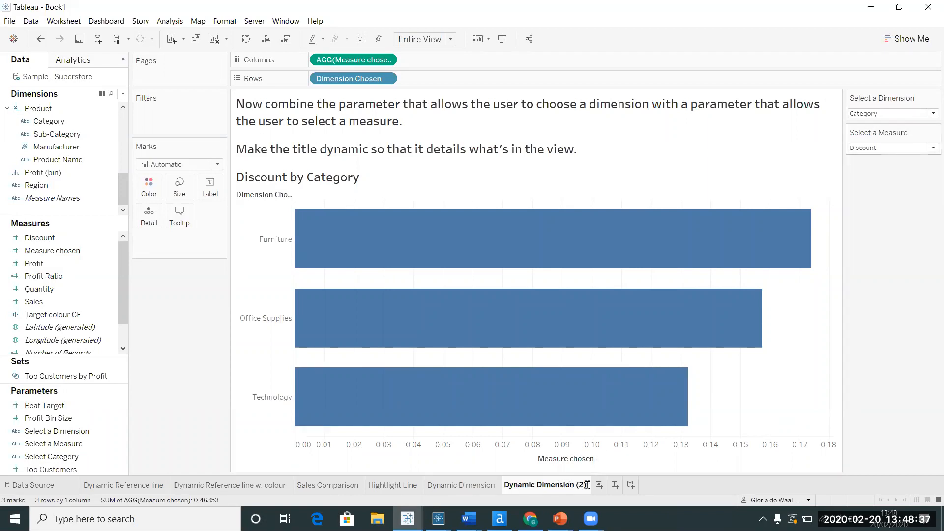
pyautogui.moveTo(575, 485); pyautogui.dragTo(601, 492)
pyautogui.press('BackSpace')
pyautogui.write('+ Measure')
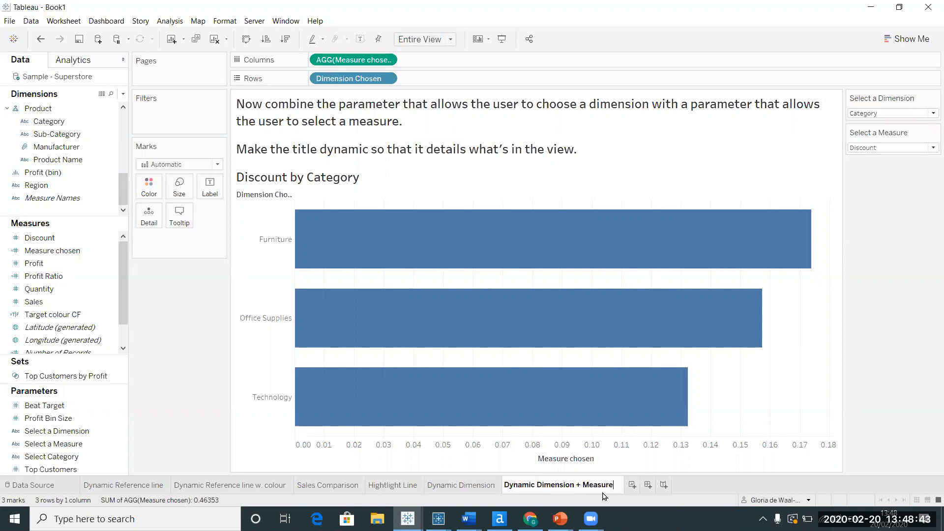
pyautogui.press('Return')
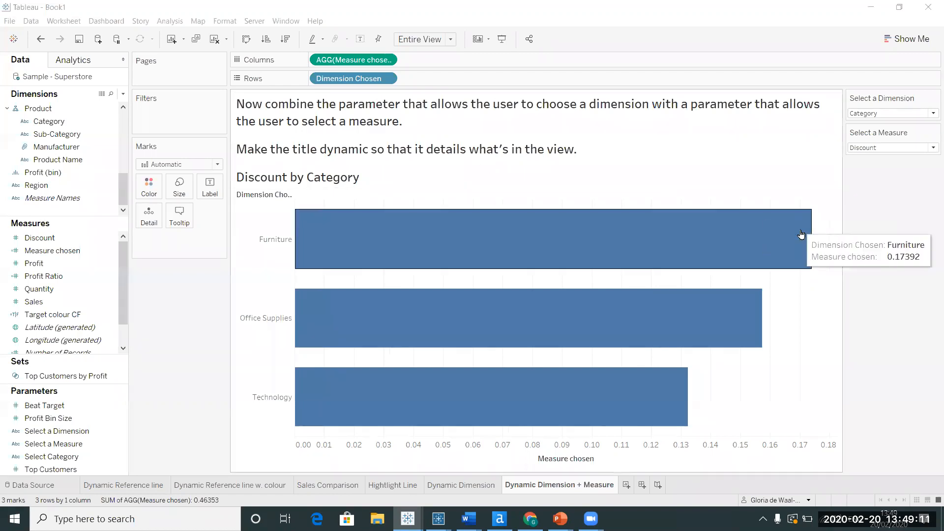
# - Add a new worksheet and name it Top N filter
pyautogui.click(628, 484)
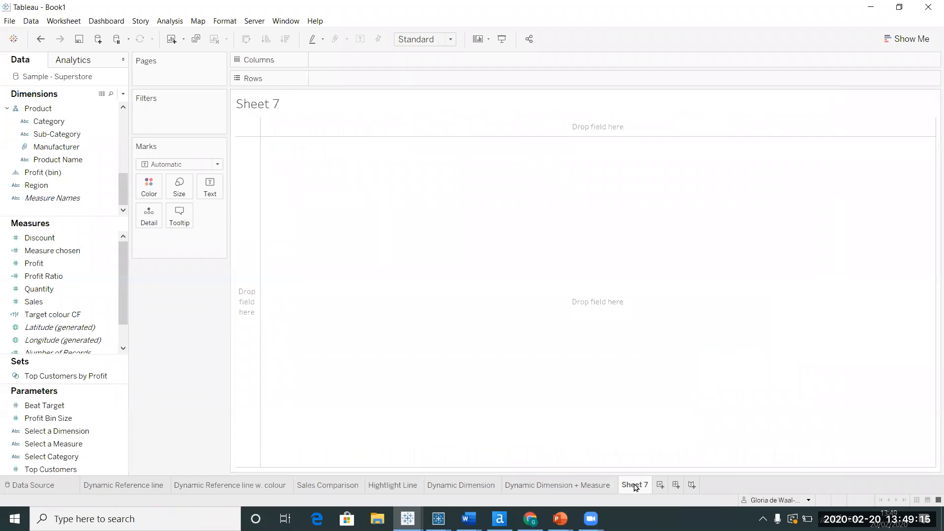
pyautogui.doubleClick(635, 485)
pyautogui.write('TopN filter')
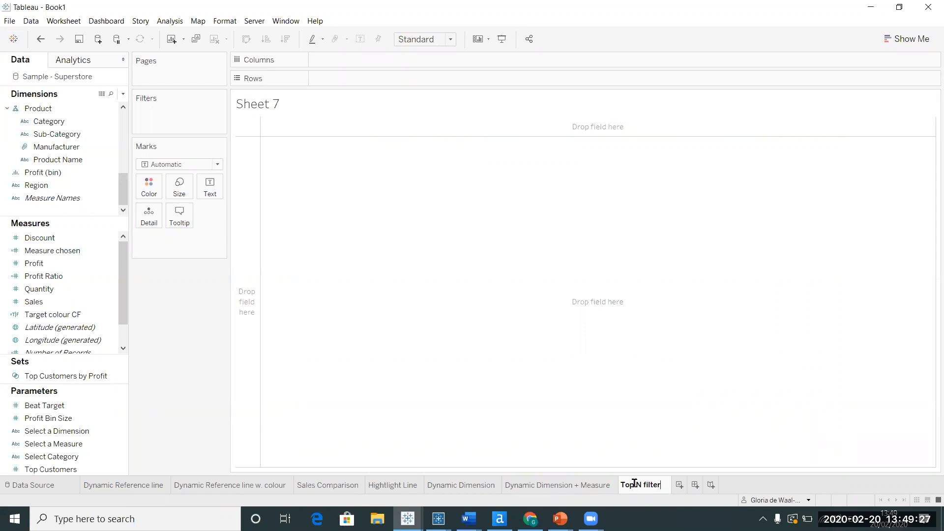
pyautogui.click(320, 231)
# - Replace the sheet title with bold text reading "Create a paramater that allows the use to select the number of products they want to view."
pyautogui.doubleClick(245, 105)
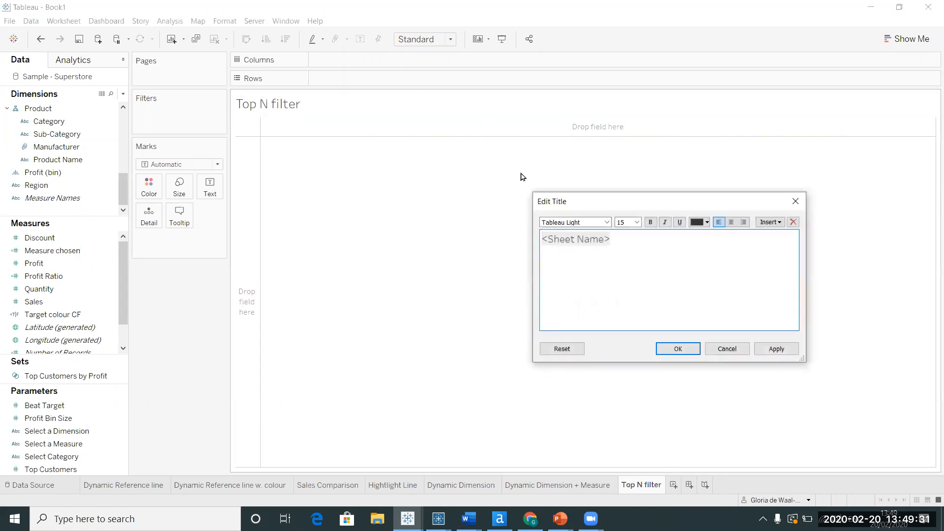
pyautogui.hotkey('ctrl', 'a')
pyautogui.write('Cre')
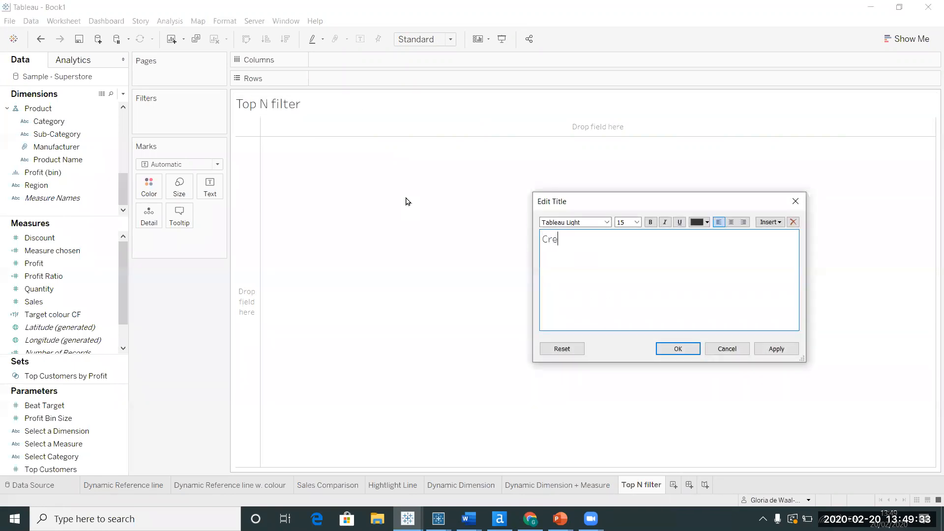
pyautogui.write('ate a paramater that all')
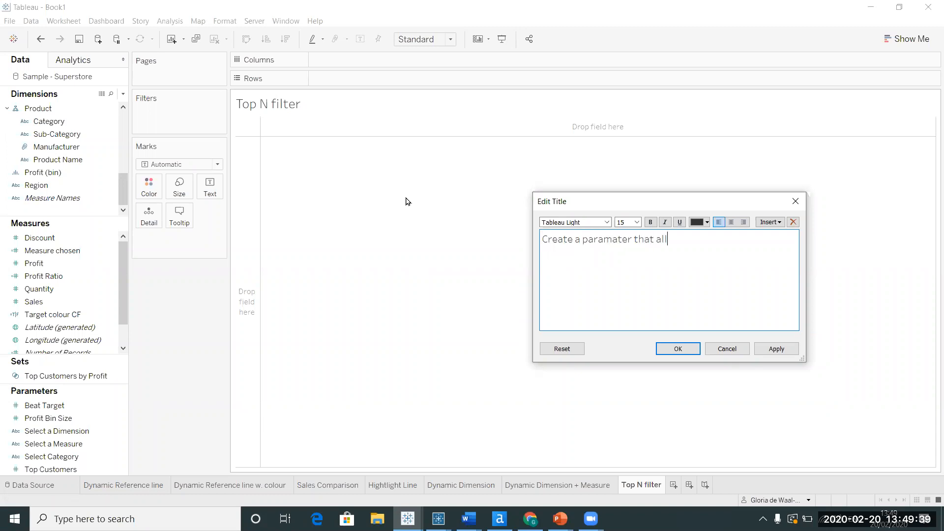
pyautogui.write('ows the use to select the number of pro')
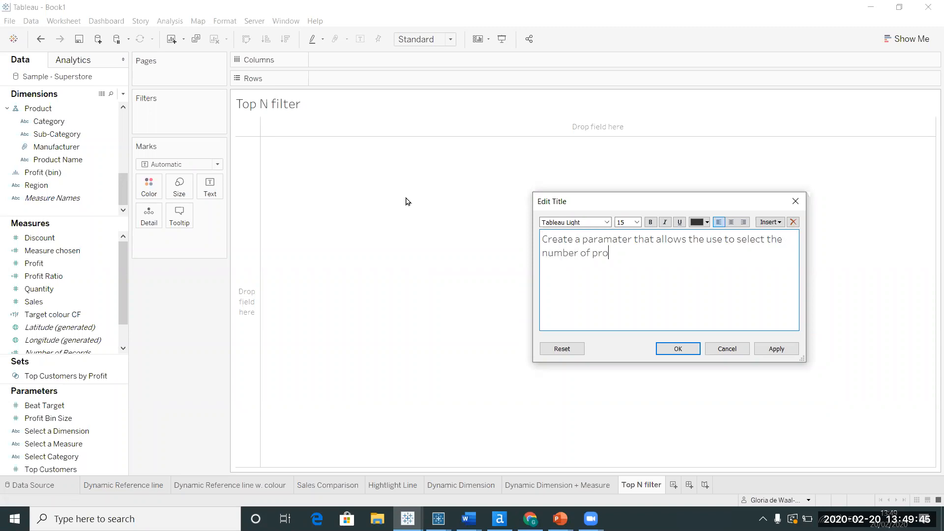
pyautogui.write('ducts they want to view.')
pyautogui.moveTo(753, 263); pyautogui.dragTo(533, 224)
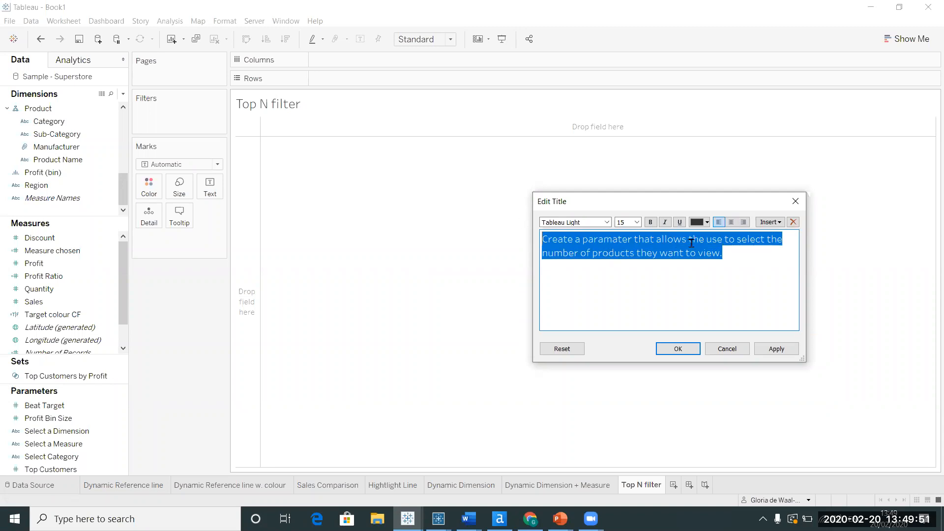
pyautogui.click(651, 224)
pyautogui.click(686, 350)
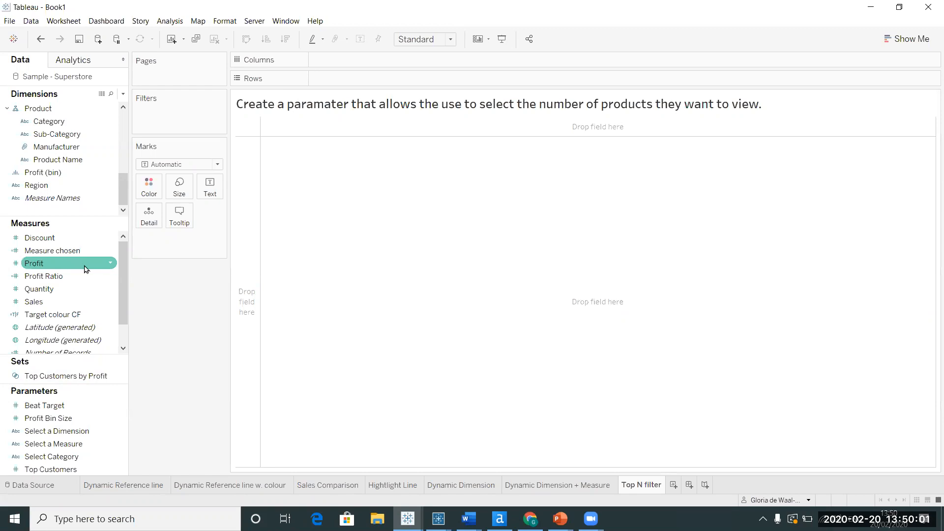
# - Build a bar chart with Sales on Columns and Product Name on Rows
pyautogui.scroll(-1, 123, 268)
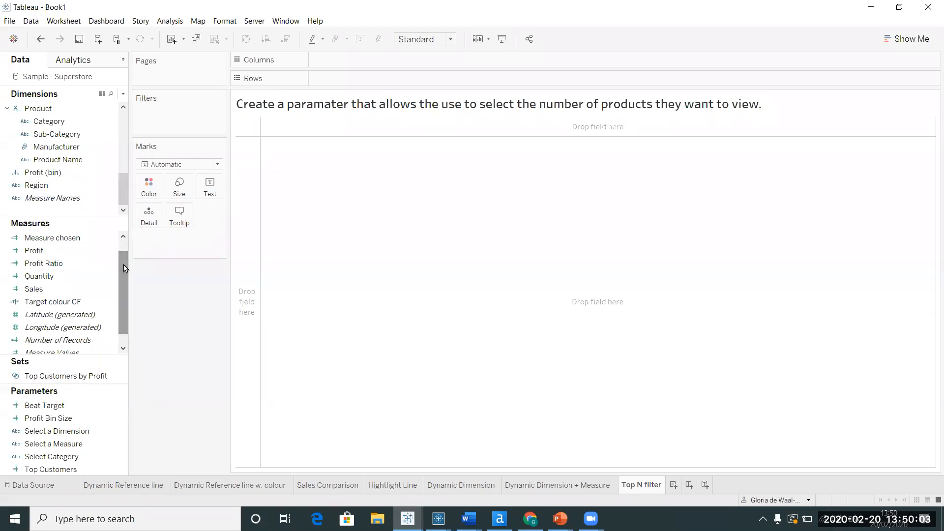
pyautogui.click(30, 290)
pyautogui.moveTo(29, 292); pyautogui.dragTo(323, 64)
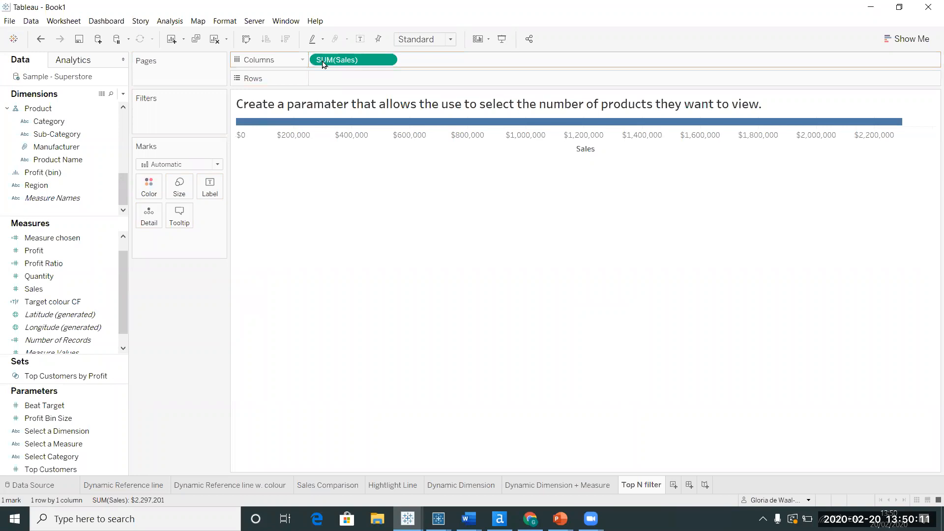
pyautogui.click(75, 165)
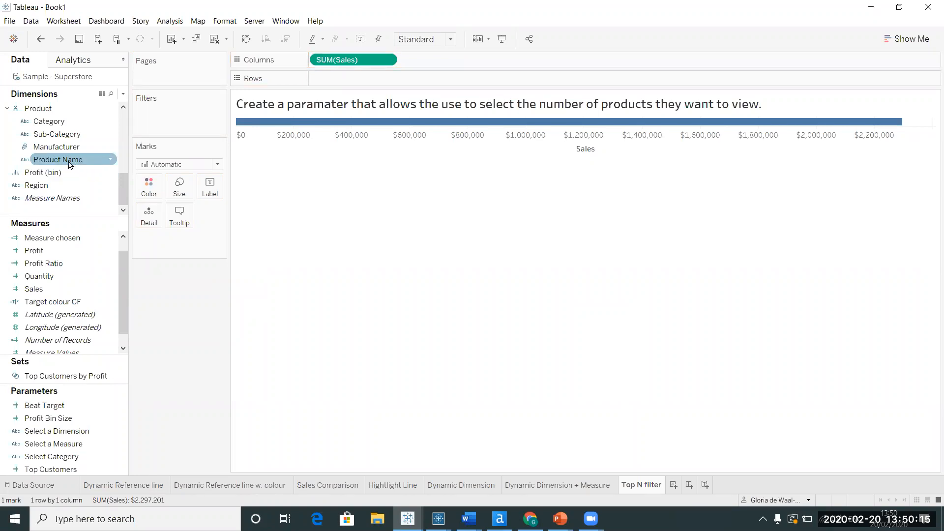
pyautogui.moveTo(44, 162)
pyautogui.mouseDown()
pyautogui.moveTo(187, 143)
pyautogui.moveTo(342, 98)
pyautogui.moveTo(334, 80)
pyautogui.mouseUp()
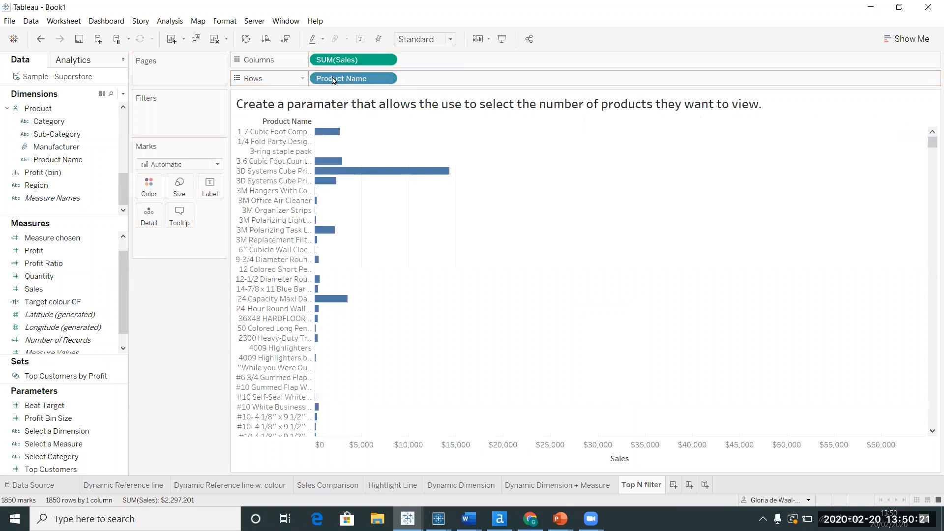
# - Look through the product bars and sort Product Name in descending order by sum of Sales
pyautogui.scroll(-15, 415, 276)
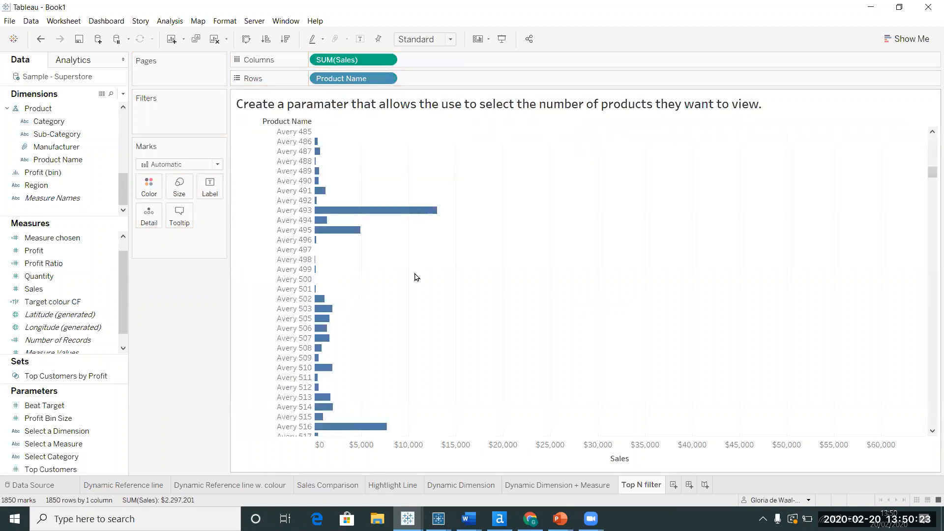
pyautogui.scroll(-5, 415, 276)
pyautogui.scroll(8, 430, 327)
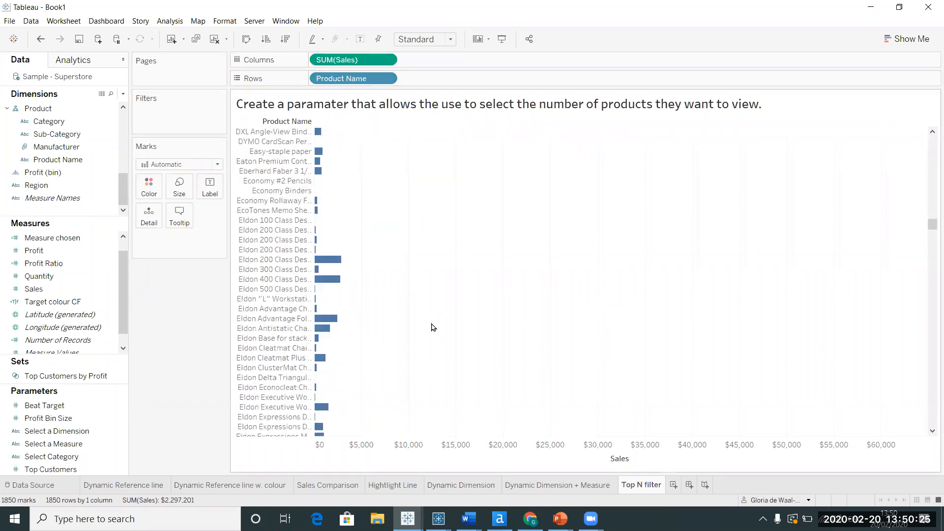
pyautogui.scroll(12, 433, 327)
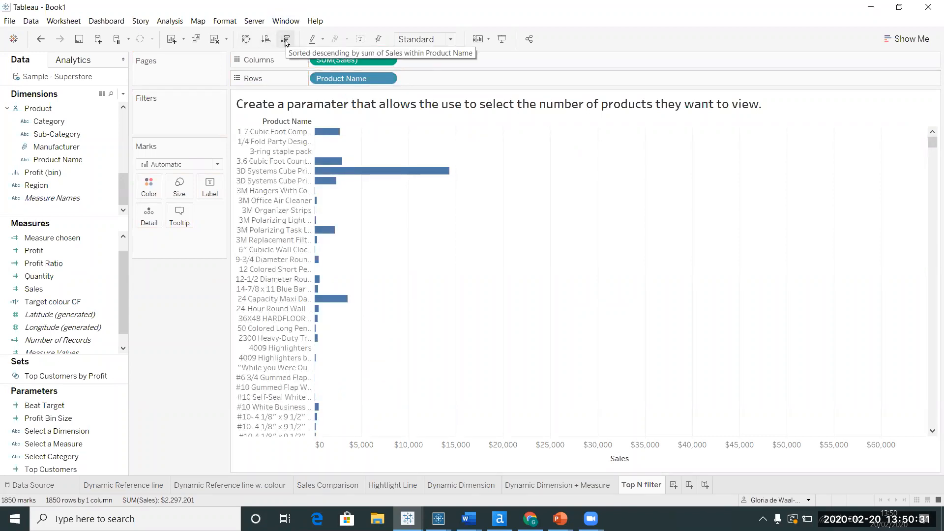
pyautogui.click(285, 42)
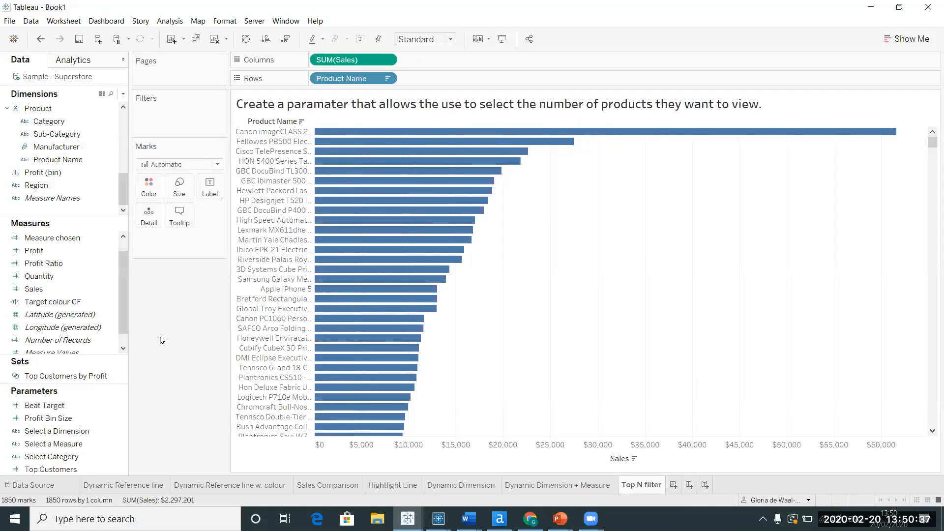
# - Start a new parameter named Choose Top N Products with the Integer data type
pyautogui.click(123, 95)
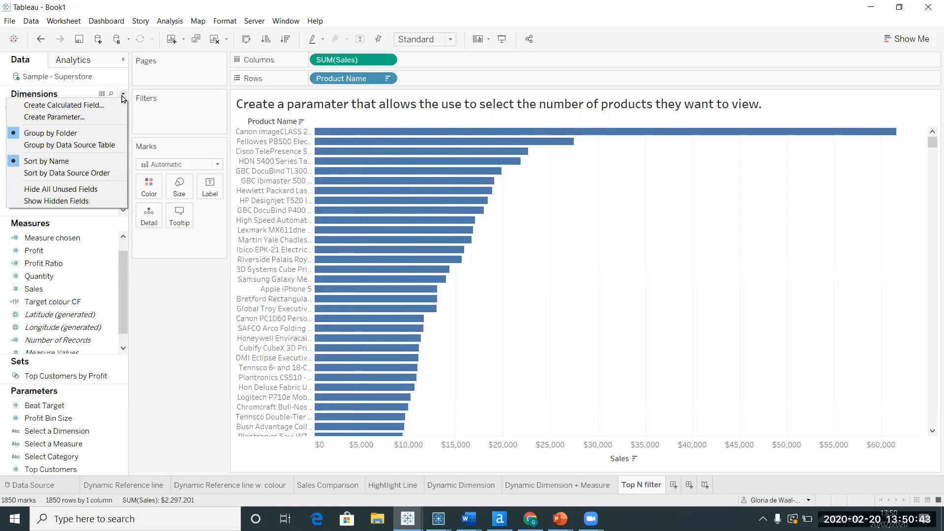
pyautogui.click(80, 117)
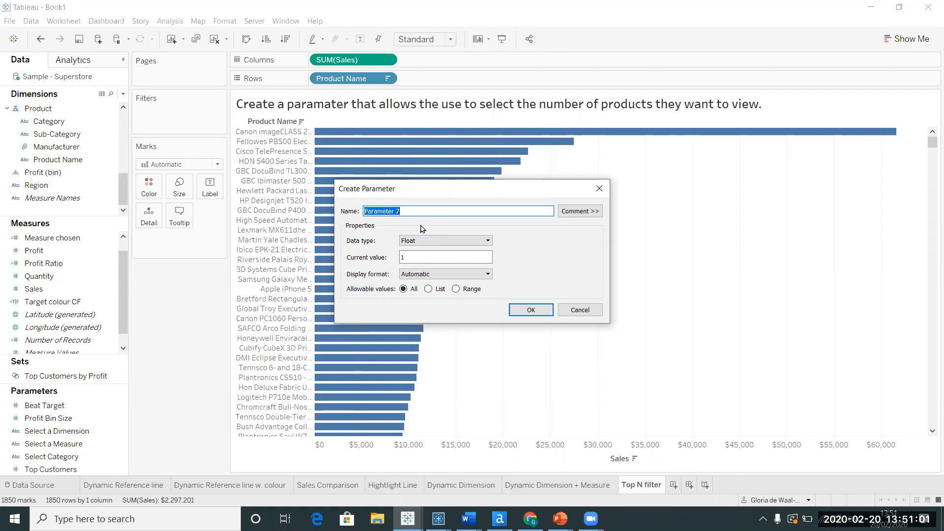
pyautogui.write('Choose ')
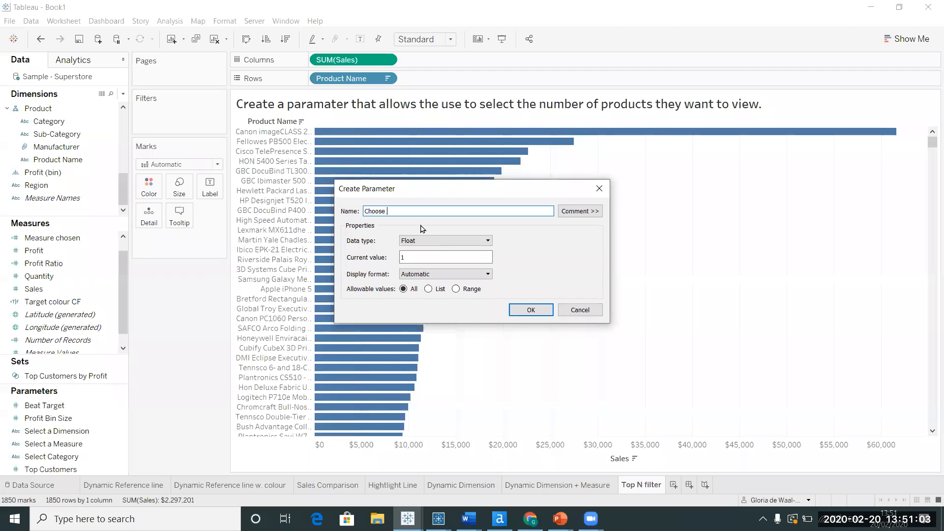
pyautogui.write('Top N Products')
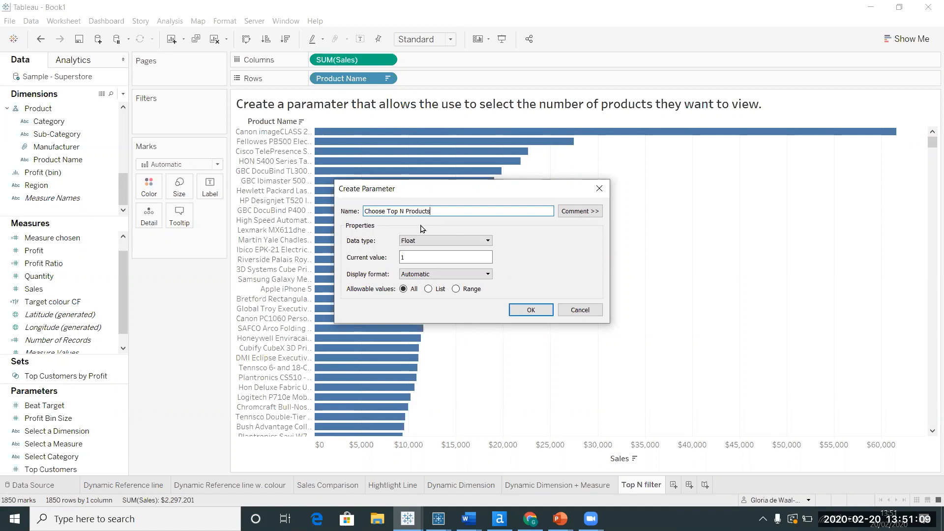
pyautogui.click(471, 243)
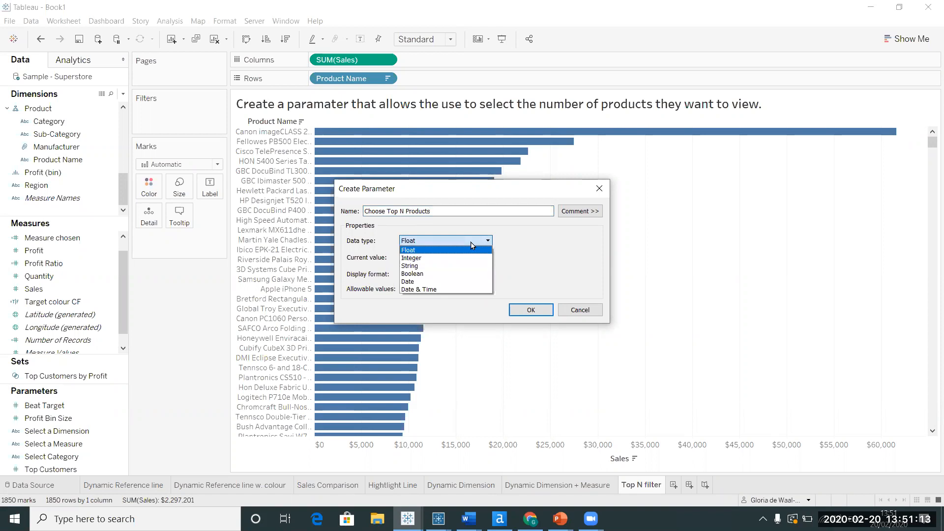
pyautogui.click(436, 259)
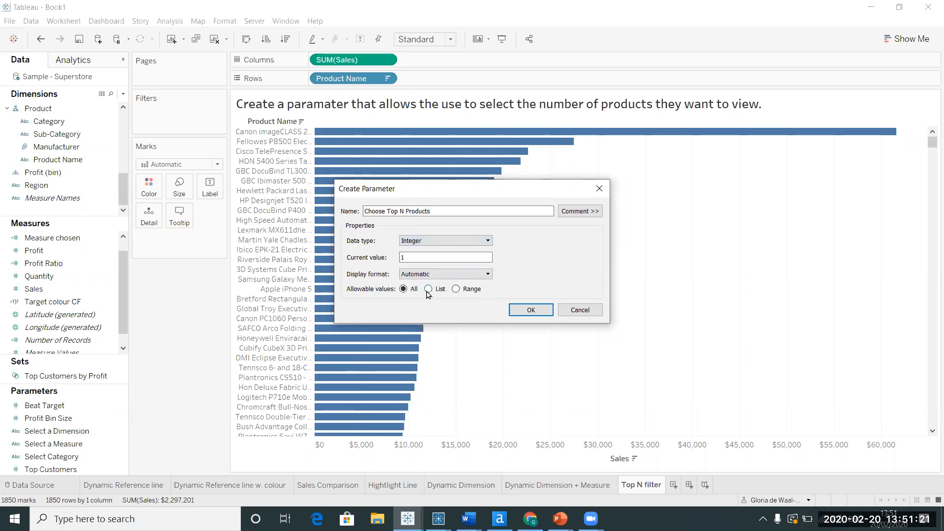
# - Limit the parameter to a range with minimum 1, maximum 30 and step size 1, and create it
pyautogui.click(456, 290)
pyautogui.click(351, 323)
pyautogui.click(351, 341)
pyautogui.click(412, 340)
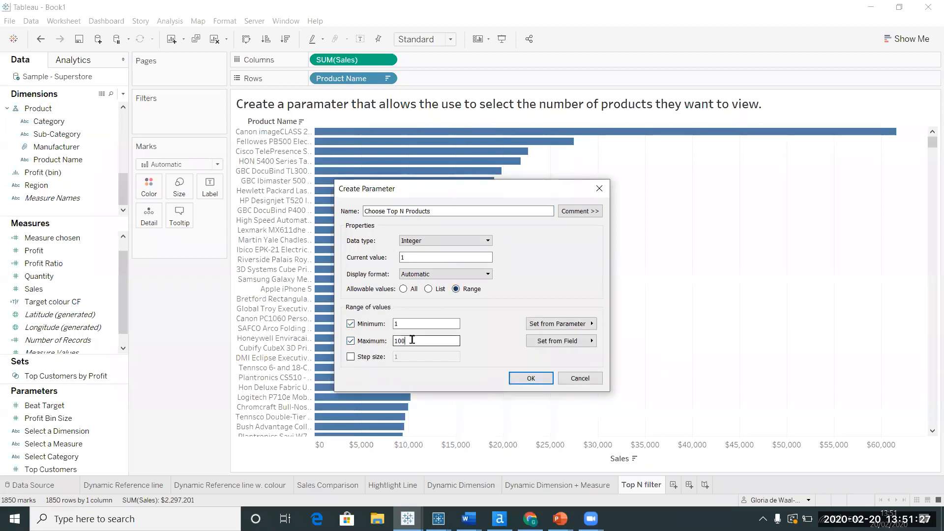
pyautogui.press('BackSpace')
pyautogui.press('BackSpace')
pyautogui.write('30')
pyautogui.click(351, 358)
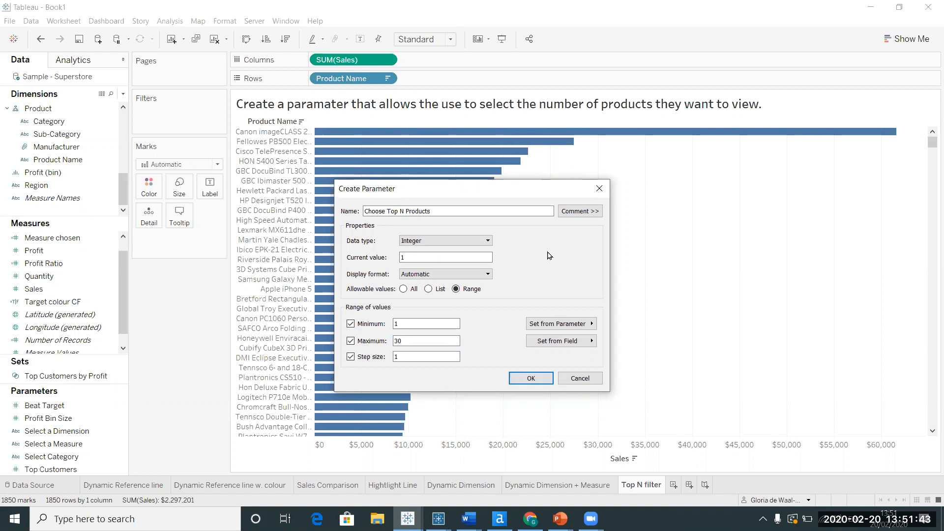
pyautogui.click(528, 378)
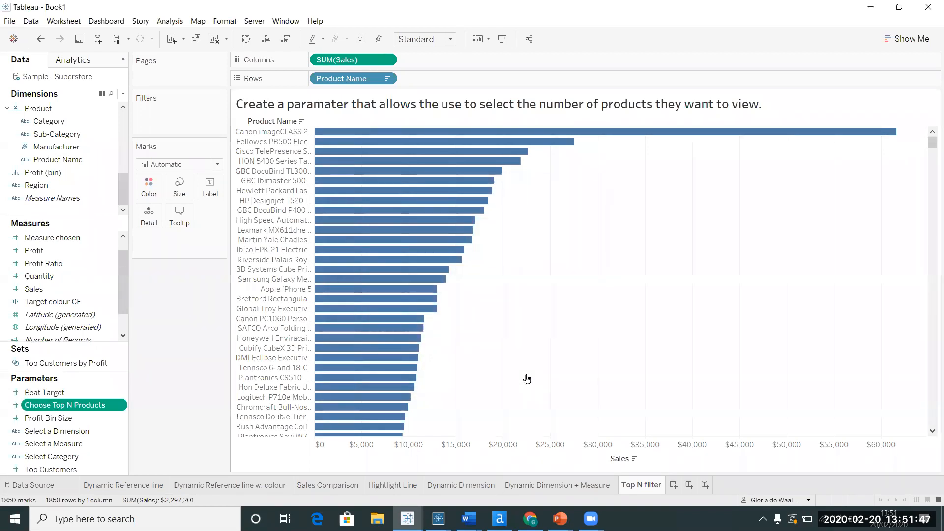
# - Show the Choose Top N Products parameter control and try it by raising the value to 4 and returning it to 1
pyautogui.click(119, 406)
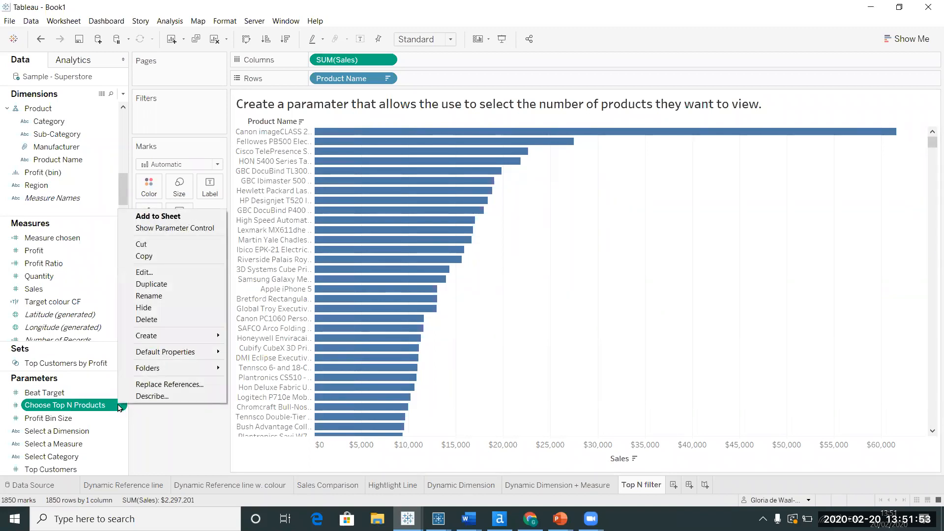
pyautogui.click(180, 228)
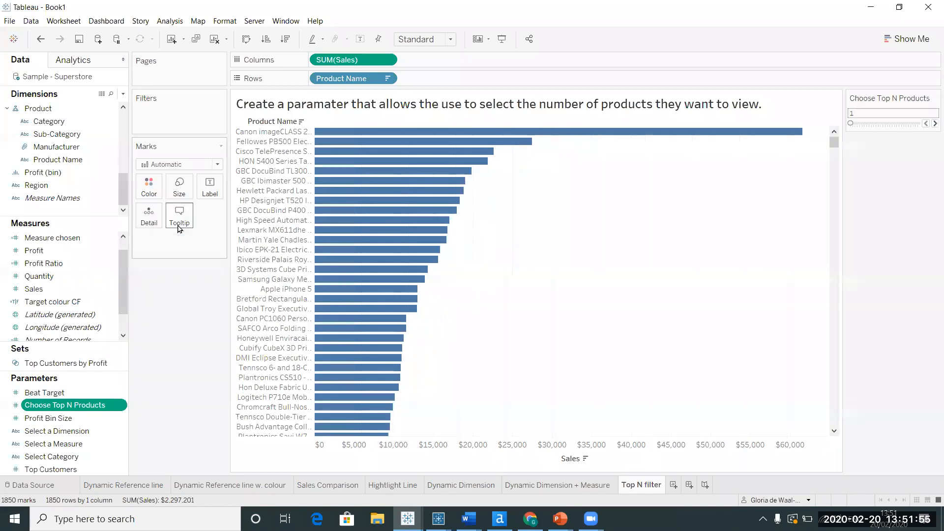
pyautogui.click(932, 124)
pyautogui.click(932, 123)
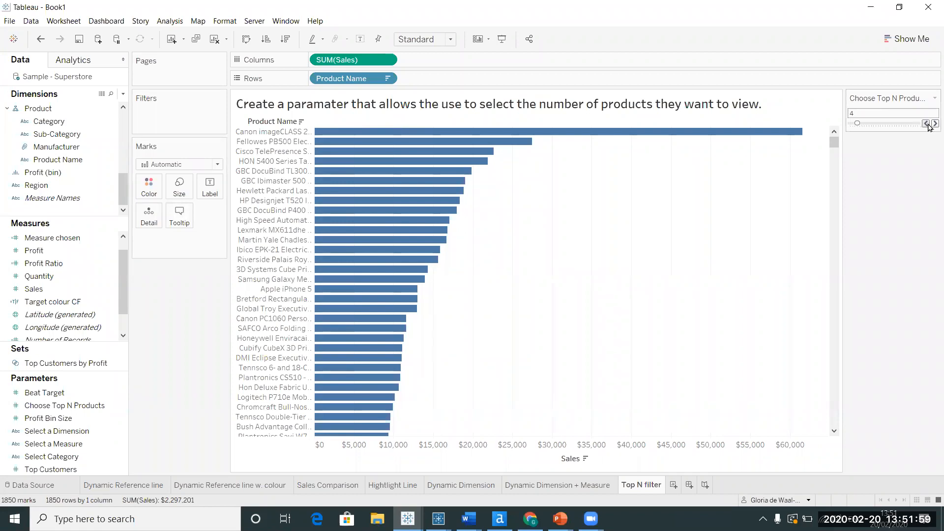
pyautogui.click(926, 123)
pyautogui.click(926, 123)
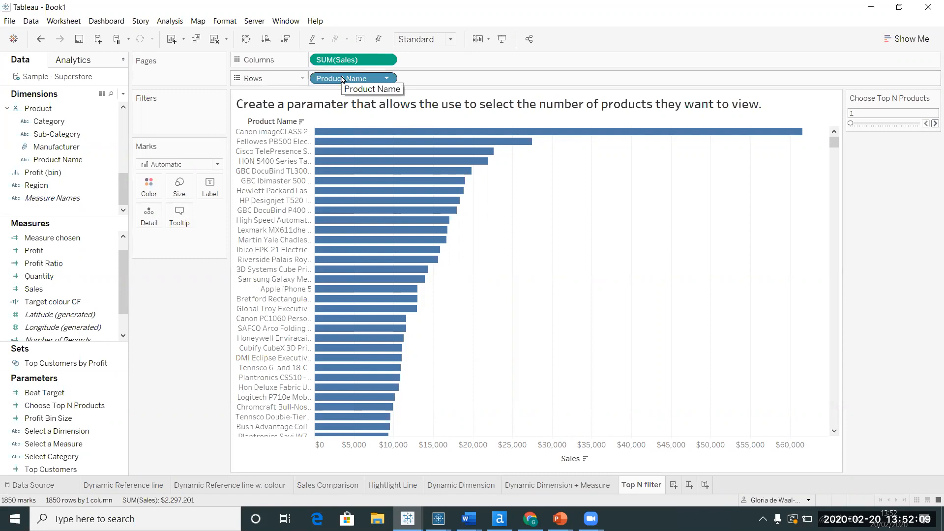
# - Filter Product Name by field to the Top Choose Top N Products by sum of Sales
pyautogui.moveTo(343, 80); pyautogui.dragTo(177, 121)
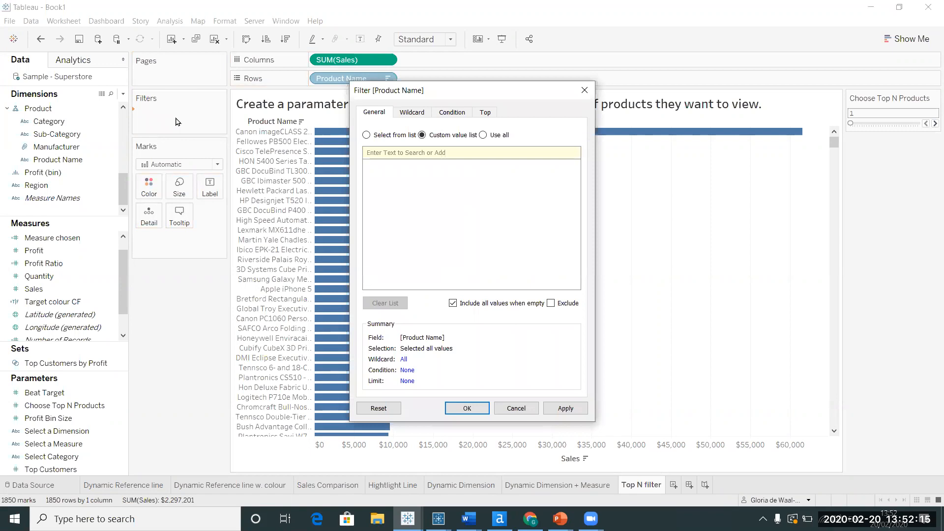
pyautogui.moveTo(485, 96); pyautogui.dragTo(426, 120)
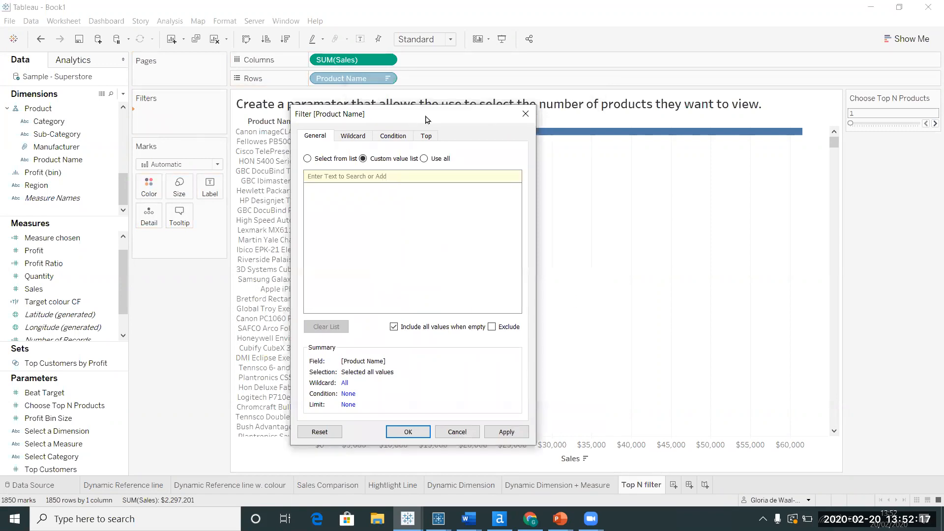
pyautogui.click(427, 136)
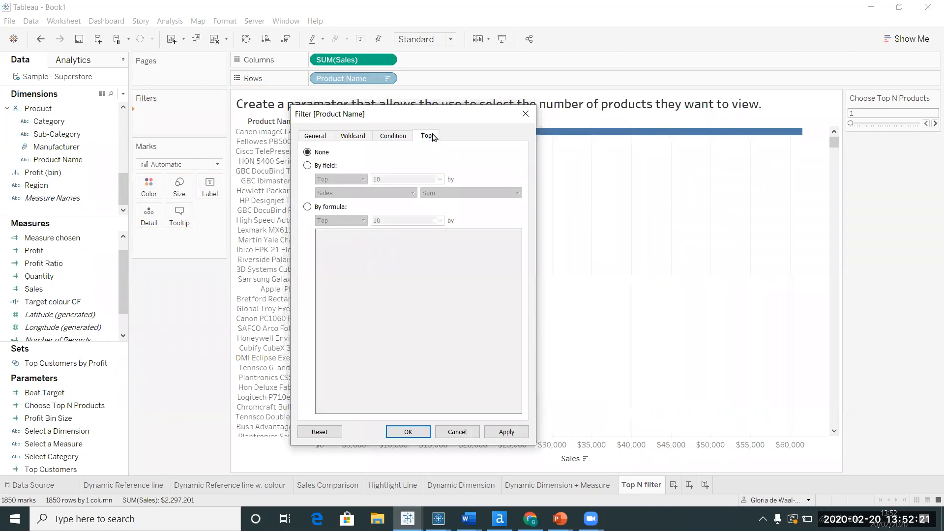
pyautogui.click(308, 167)
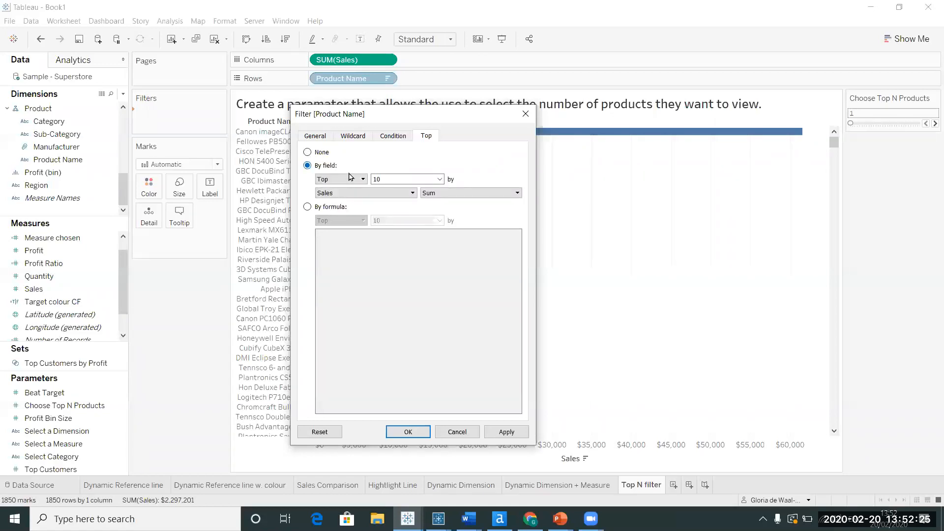
pyautogui.click(439, 180)
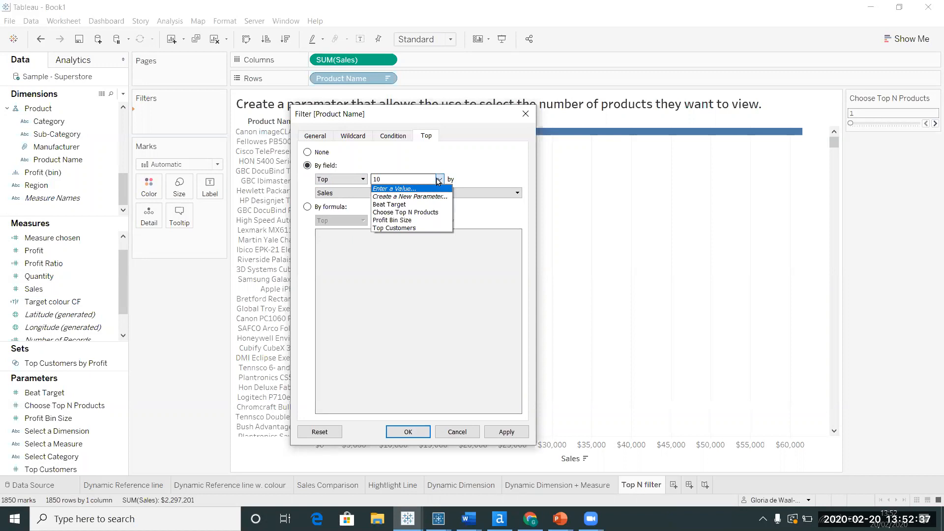
pyautogui.click(412, 216)
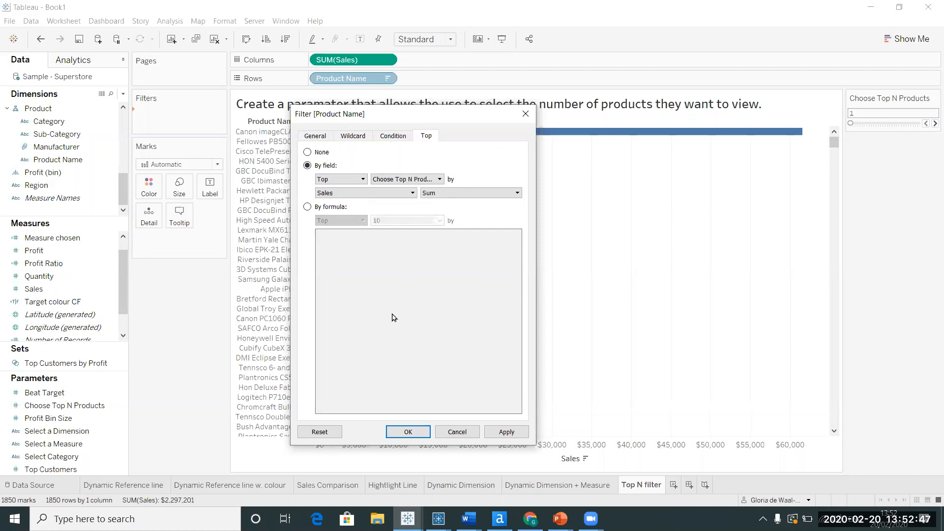
pyautogui.click(408, 432)
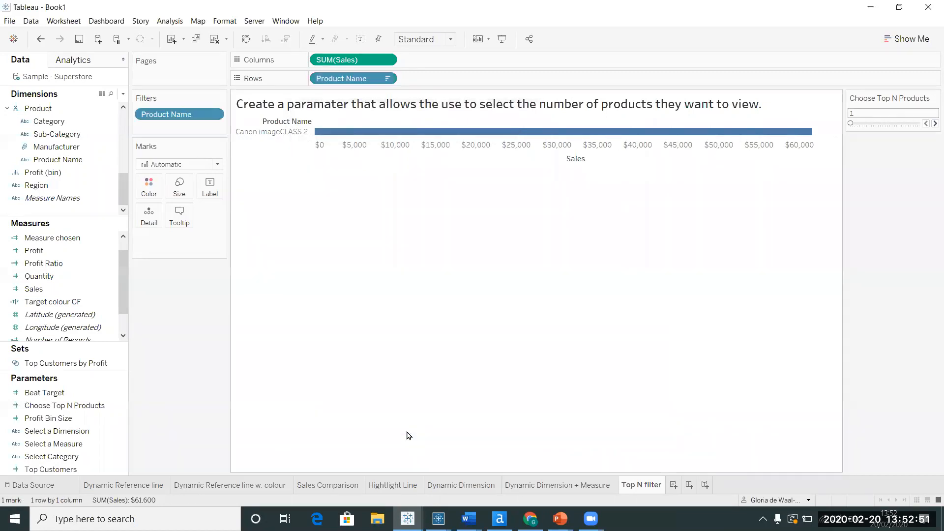
# - Test the filter by raising the Choose Top N Products value in single steps to 15
pyautogui.click(930, 126)
pyautogui.click(931, 126)
pyautogui.click(931, 126)
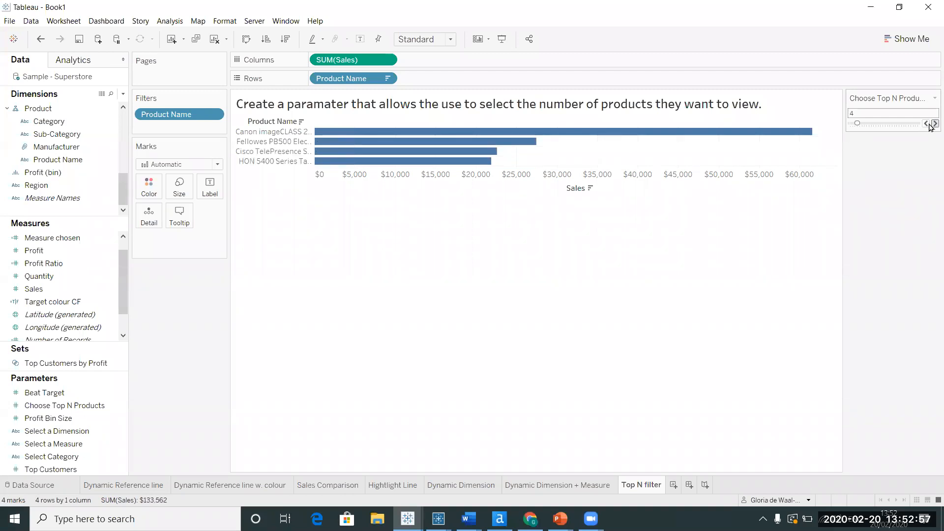
pyautogui.click(930, 127)
pyautogui.click(931, 127)
pyautogui.click(931, 126)
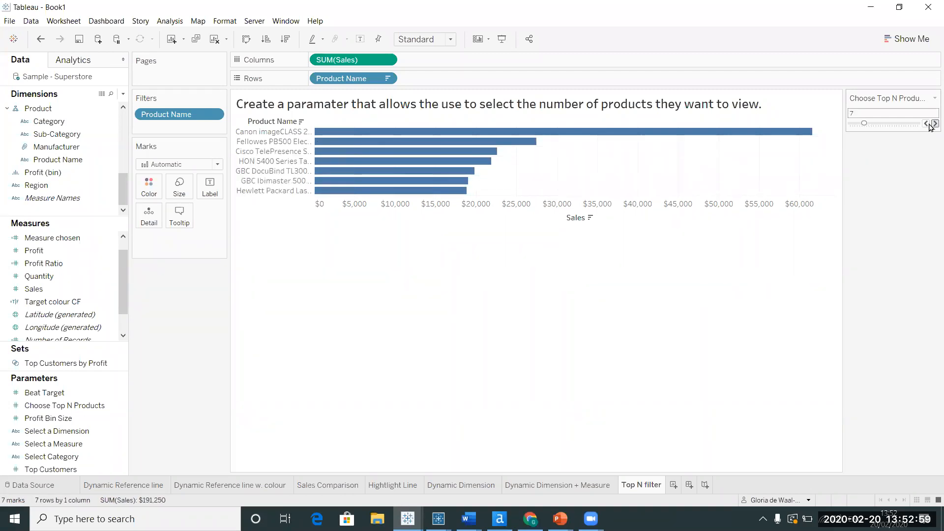
pyautogui.click(930, 126)
pyautogui.click(931, 126)
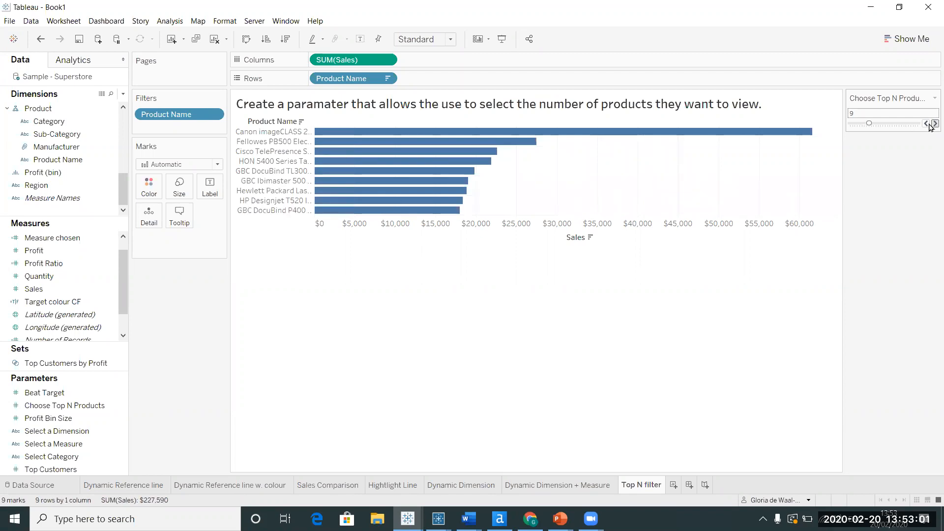
pyautogui.click(931, 126)
pyautogui.click(931, 126)
pyautogui.click(931, 126)
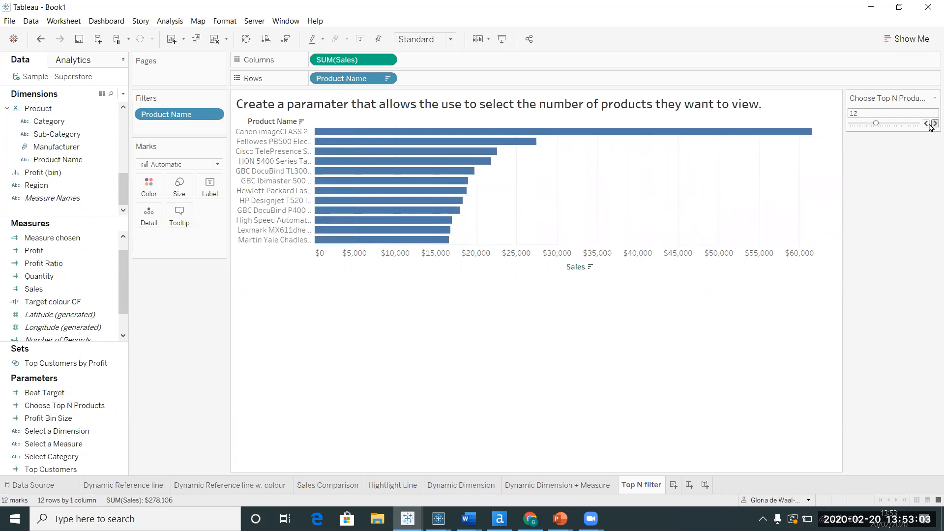
pyautogui.click(931, 127)
pyautogui.click(931, 127)
pyautogui.click(930, 127)
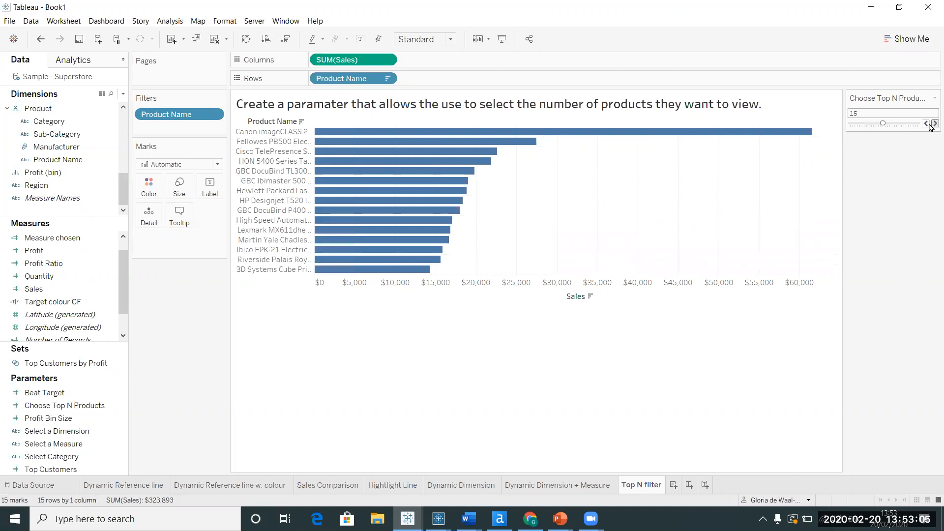
# - Change the Choose Top N Products control to Type In, try the value 12 and set it to 8
pyautogui.click(933, 99)
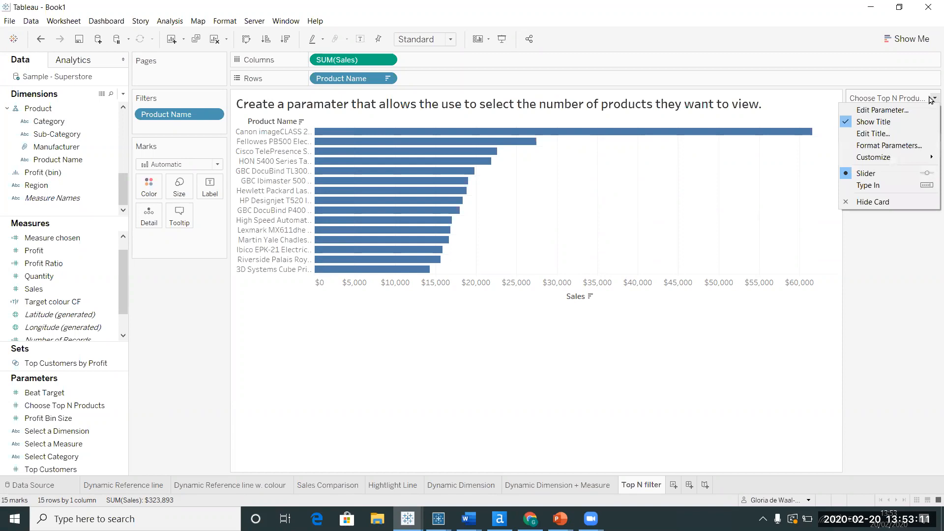
pyautogui.click(867, 186)
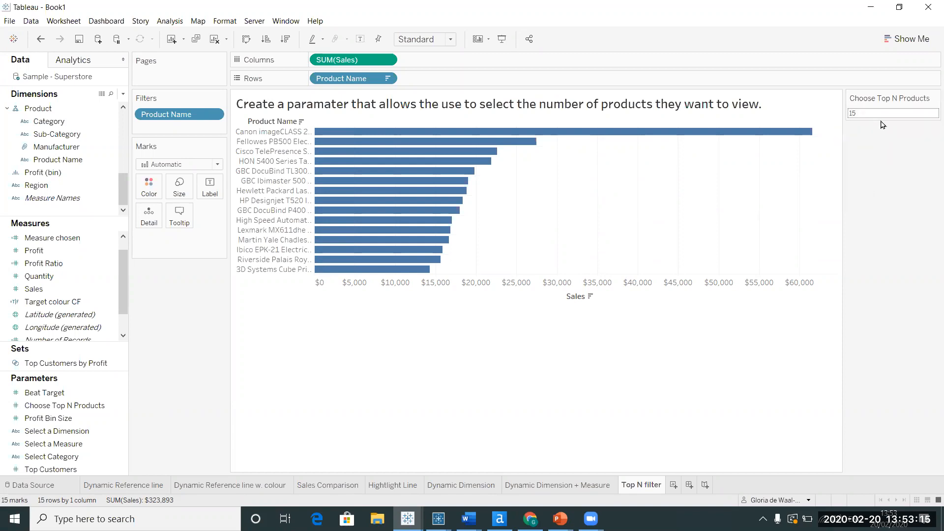
pyautogui.write('12')
pyautogui.press('Return')
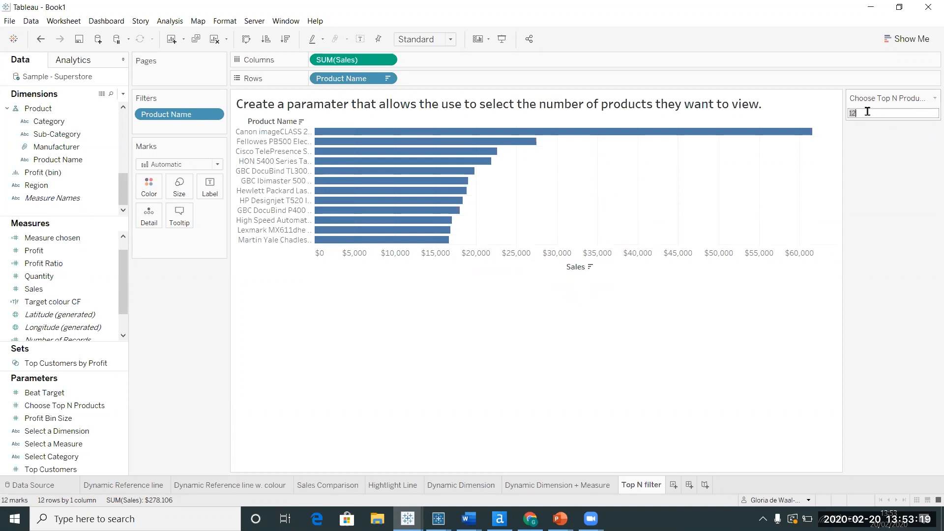
pyautogui.write('8')
pyautogui.press('Return')
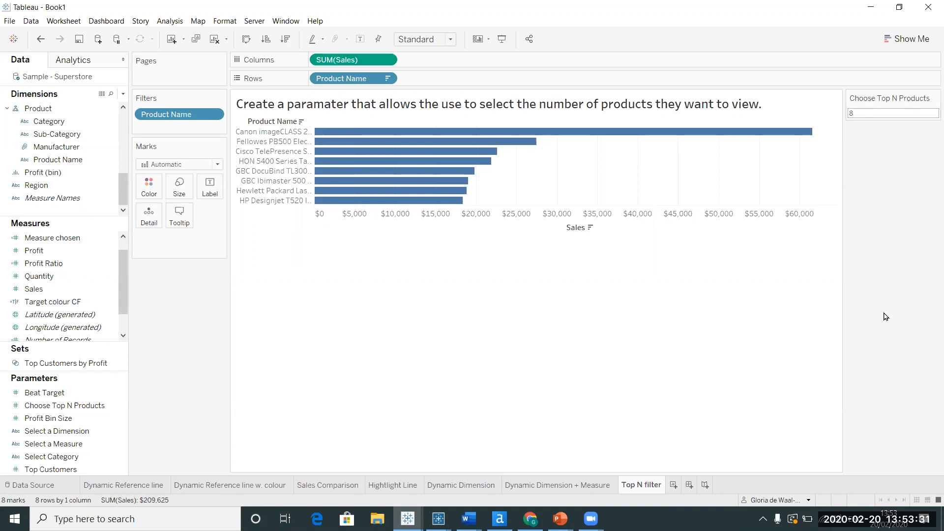
# - Add a new worksheet and name it Dynamic Sorting
pyautogui.click(673, 484)
pyautogui.doubleClick(686, 484)
pyautogui.doubleClick(687, 485)
pyautogui.click(697, 484)
pyautogui.moveTo(693, 483); pyautogui.dragTo(656, 496)
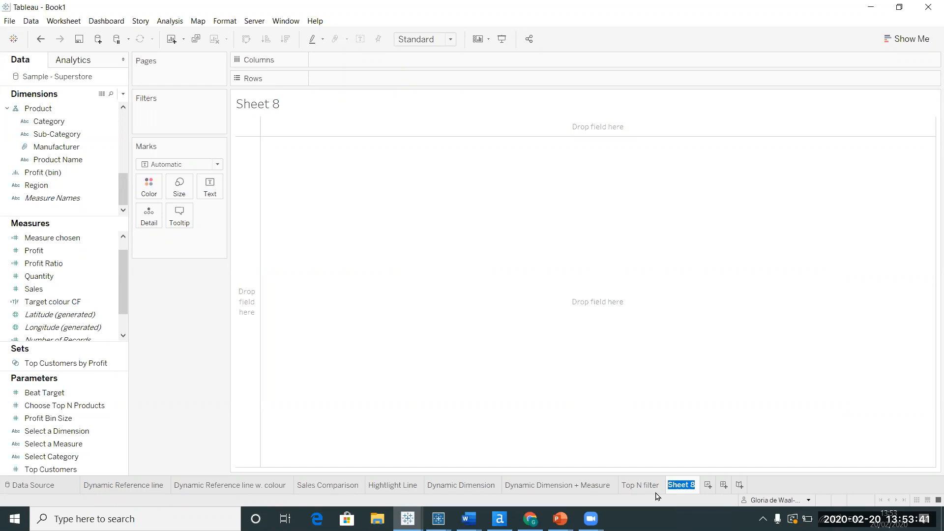
pyautogui.write('Dynamic S')
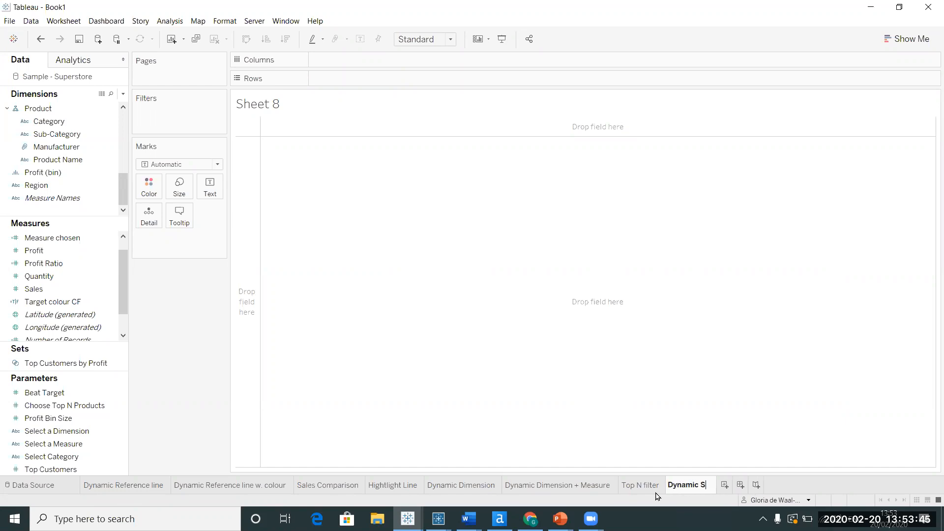
pyautogui.write('orting')
pyautogui.press('Return')
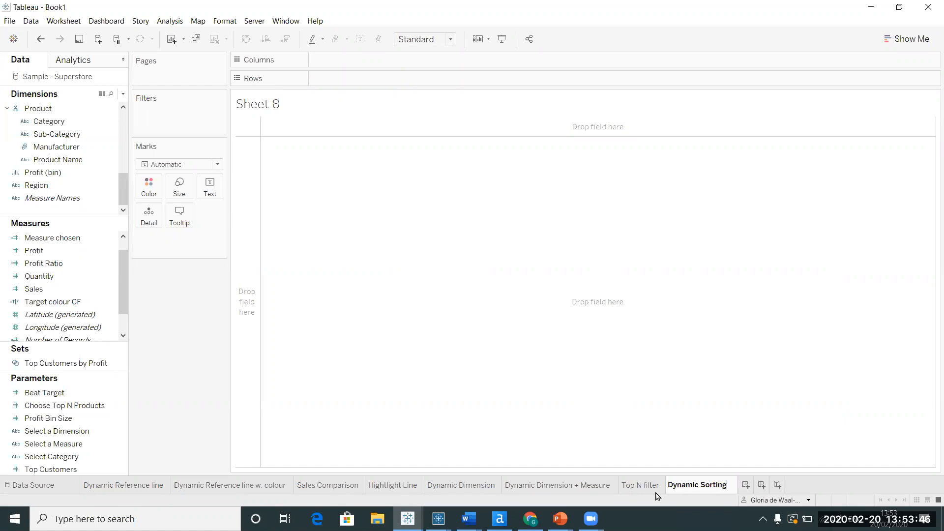
# - Replace the sheet title with "Create a parameter that allows the user to pick the measure they want to sort by."
pyautogui.doubleClick(264, 110)
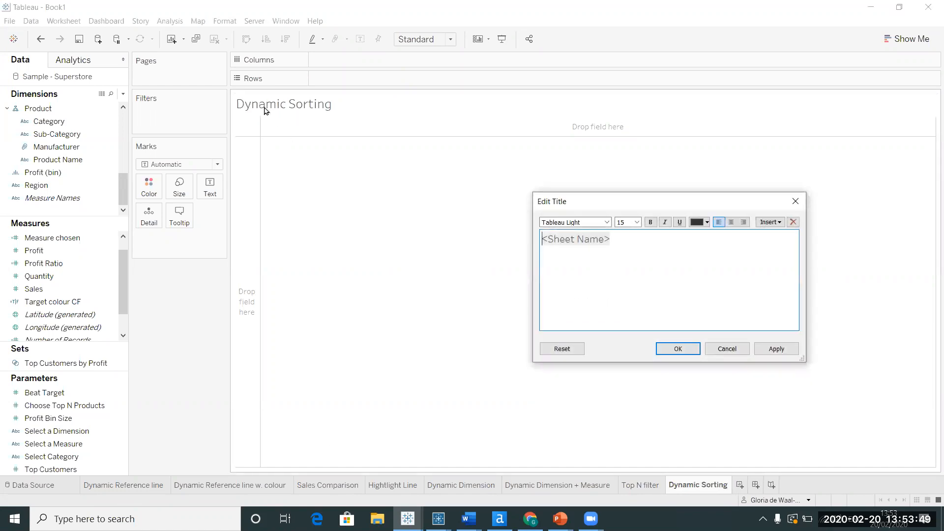
pyautogui.doubleClick(617, 235)
pyautogui.write('Create a parameter ')
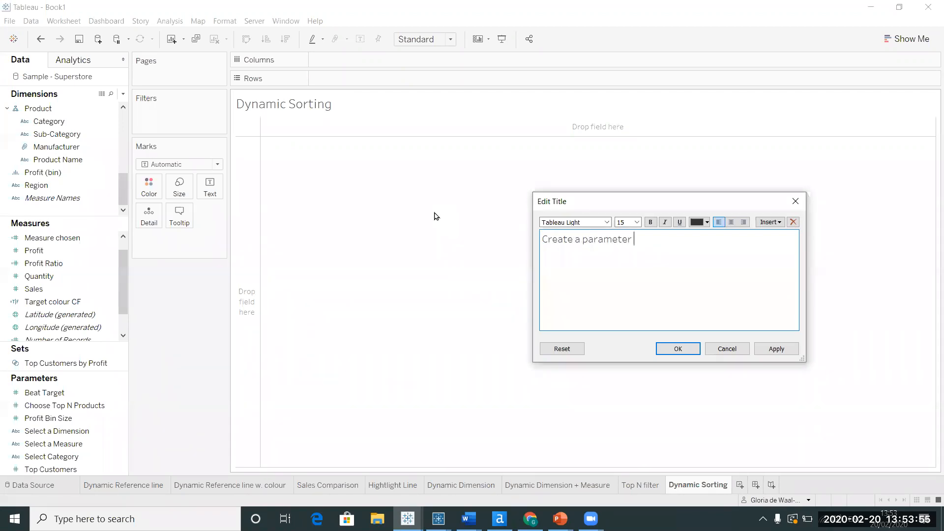
pyautogui.write('that allows the us')
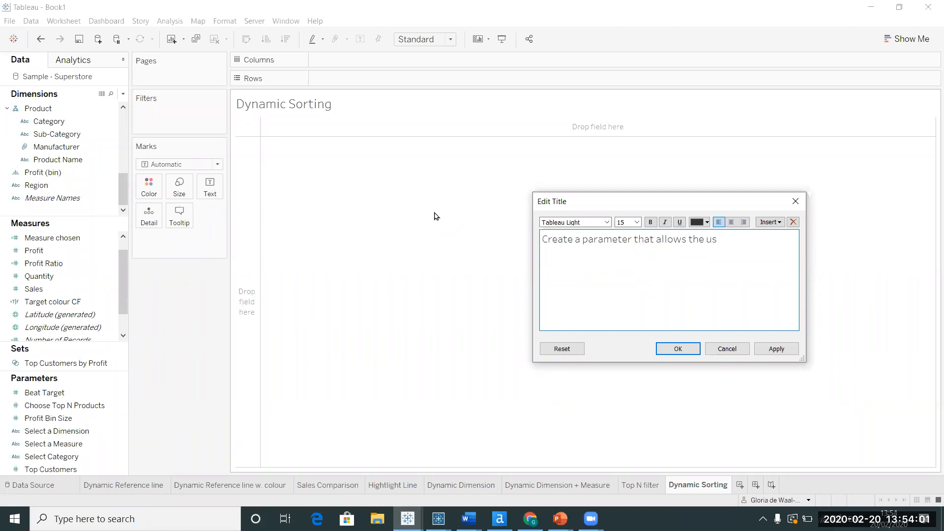
pyautogui.write('er to pick the measure they want to')
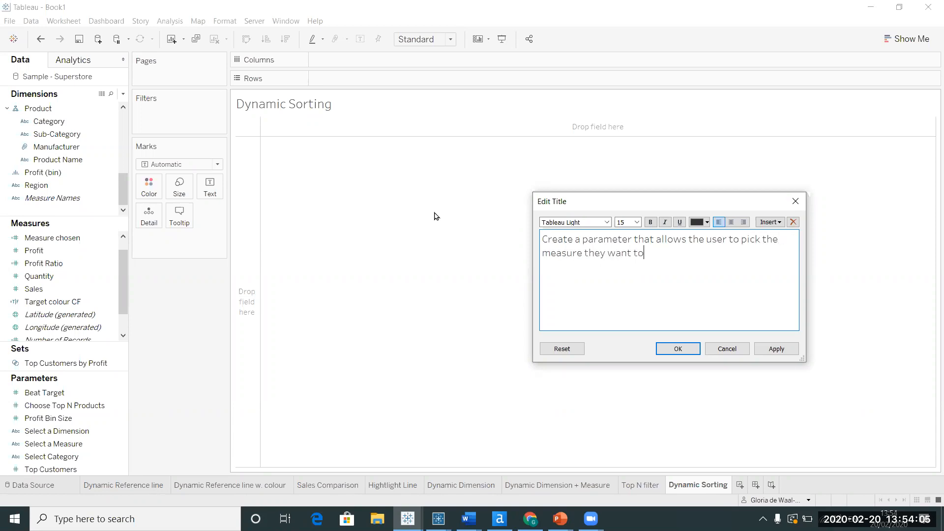
pyautogui.press('BackSpace')
pyautogui.press('BackSpace')
pyautogui.write('sort by')
# - Make the entire title text bold and apply the title to the sheet
pyautogui.moveTo(742, 258); pyautogui.dragTo(518, 235)
pyautogui.click(650, 222)
pyautogui.click(684, 259)
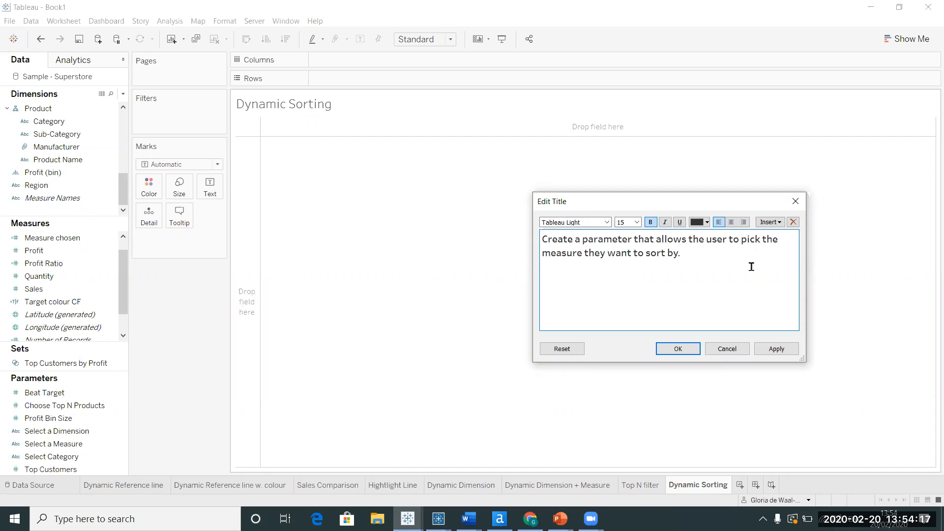
pyautogui.click(677, 349)
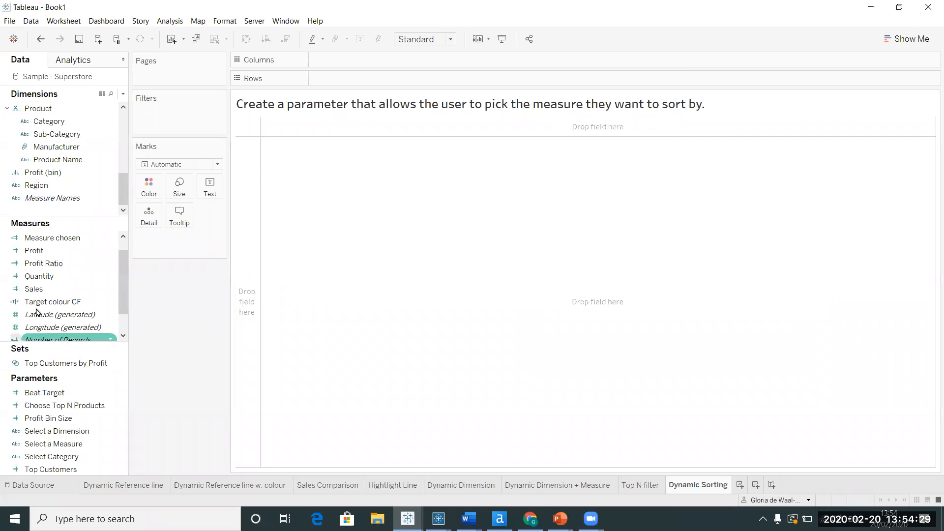
# - Place the Profit and Sales measures side by side on Columns
pyautogui.click(58, 251)
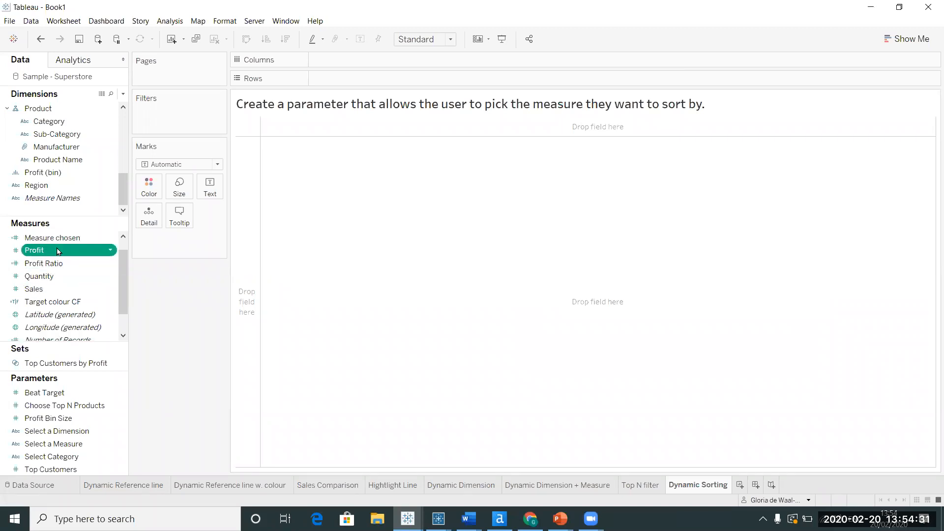
pyautogui.click(58, 252)
pyautogui.click(63, 260)
pyautogui.moveTo(49, 254); pyautogui.dragTo(344, 65)
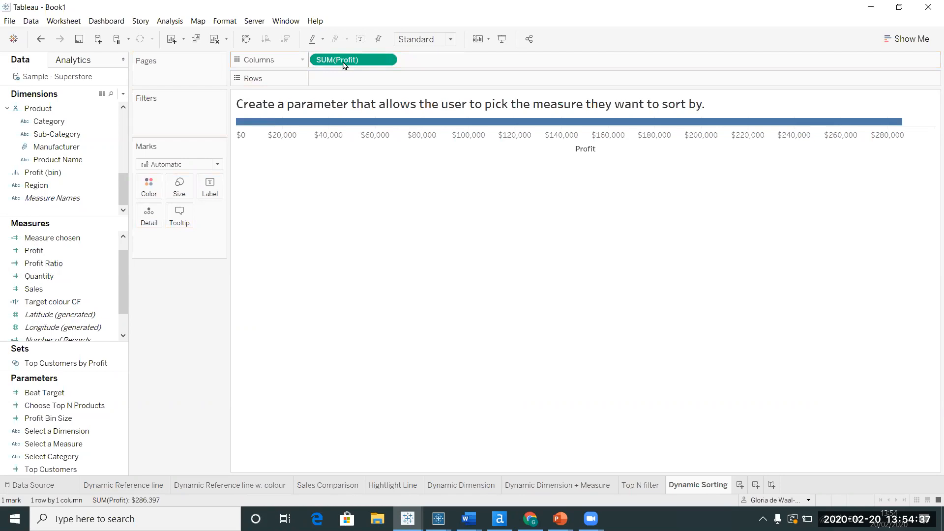
pyautogui.click(45, 290)
pyautogui.moveTo(42, 294); pyautogui.dragTo(426, 64)
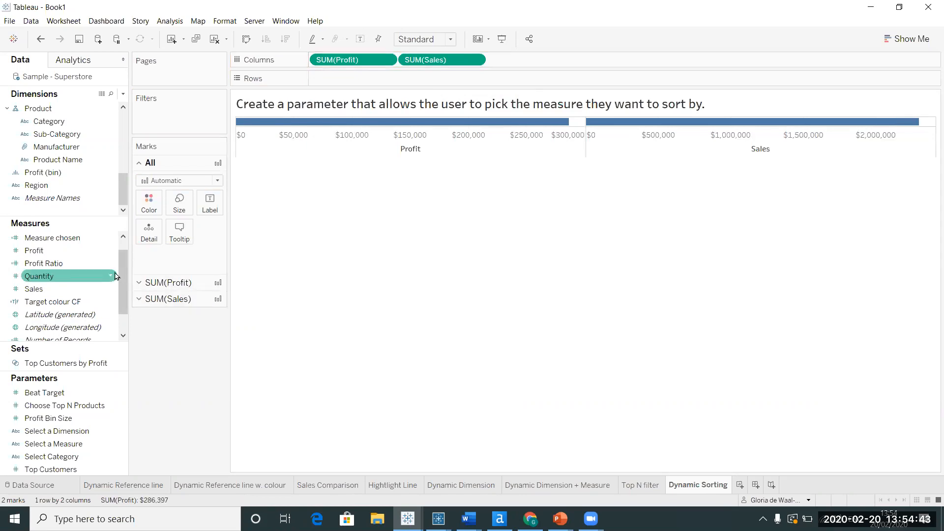
# - Add Discount after Sales on Columns and split the bars by Sub-Category on Rows
pyautogui.moveTo(124, 274); pyautogui.dragTo(124, 260)
pyautogui.click(39, 237)
pyautogui.moveTo(39, 238); pyautogui.dragTo(519, 64)
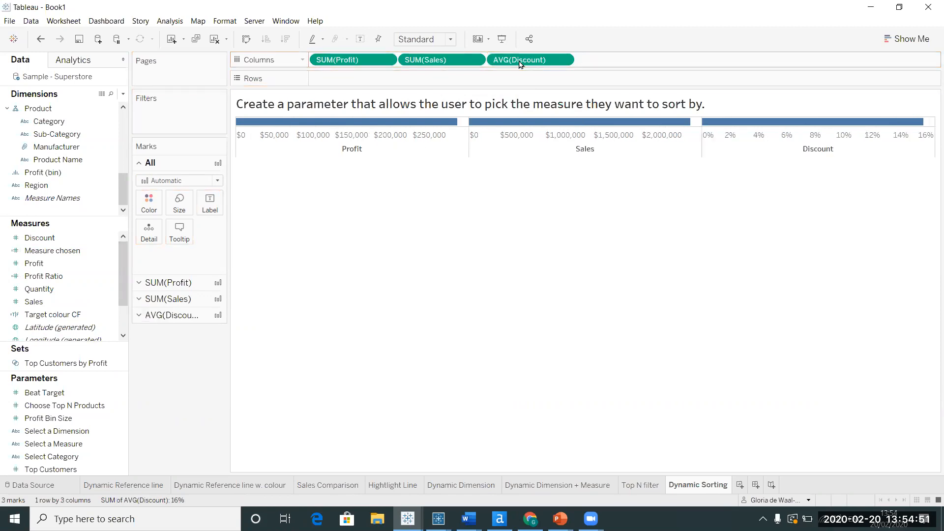
pyautogui.click(48, 138)
pyautogui.moveTo(49, 141); pyautogui.dragTo(332, 86)
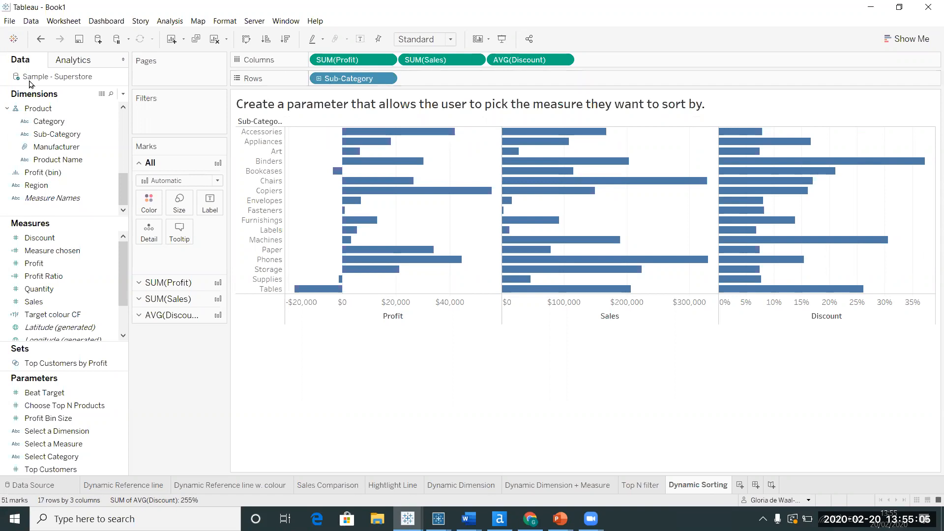
# - Start a new parameter called Sort by with data type String and a list of allowable values
pyautogui.click(123, 98)
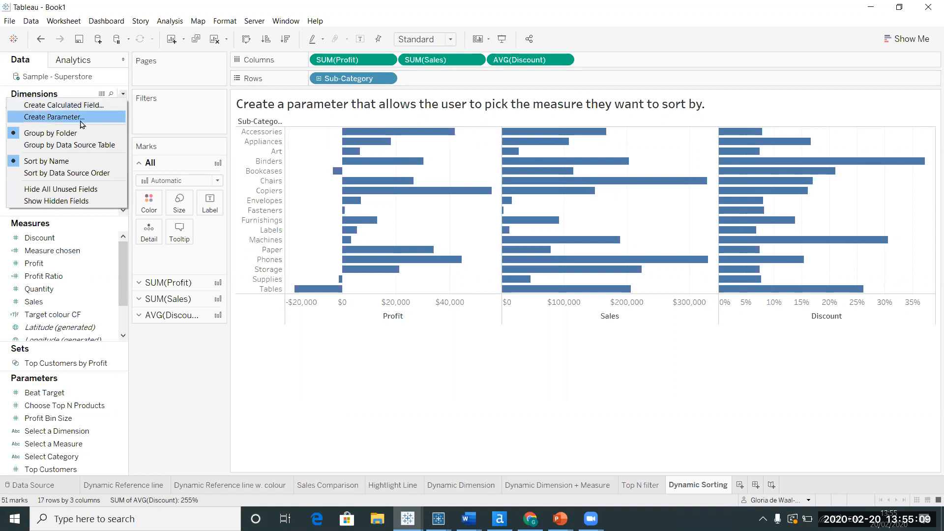
pyautogui.click(62, 120)
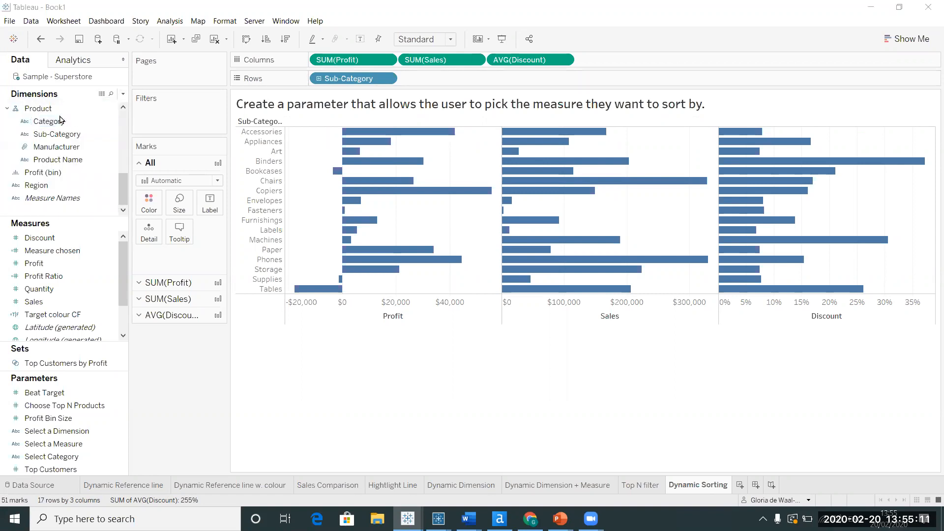
pyautogui.write('Sort by')
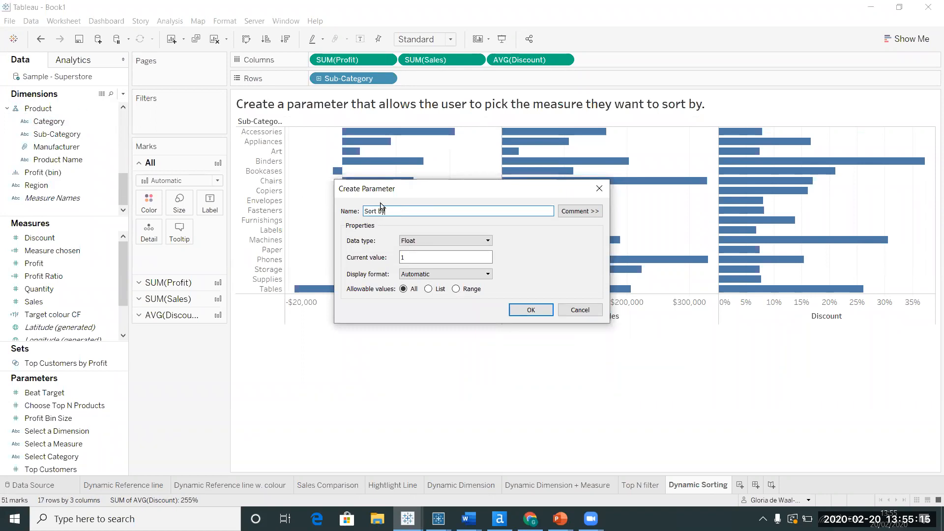
pyautogui.click(479, 243)
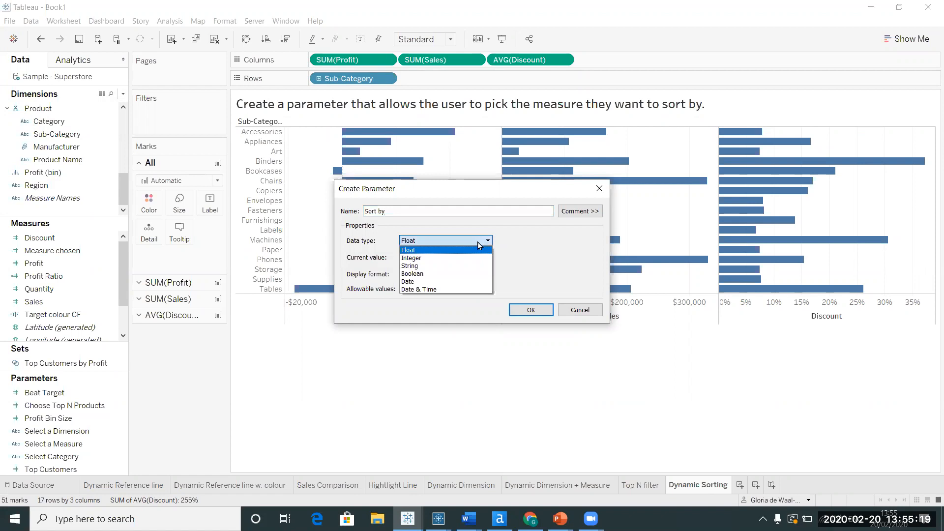
pyautogui.click(443, 265)
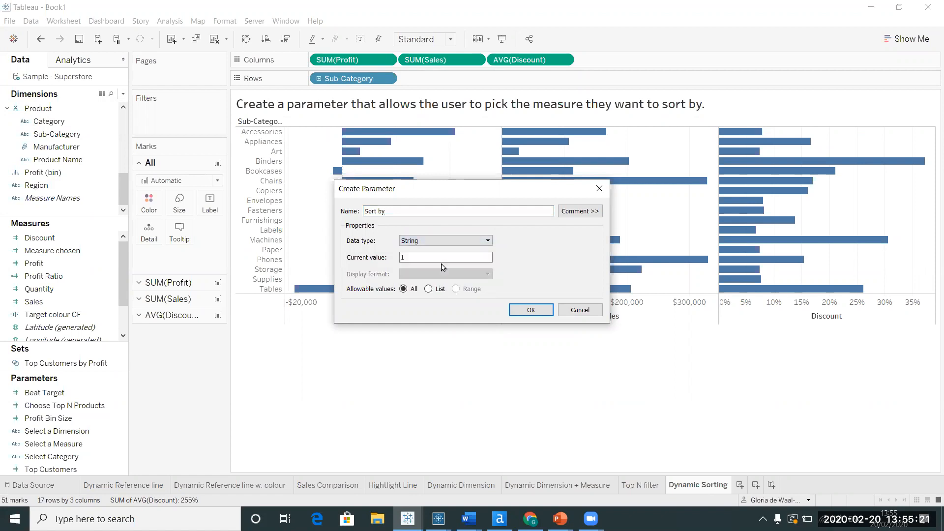
pyautogui.click(428, 289)
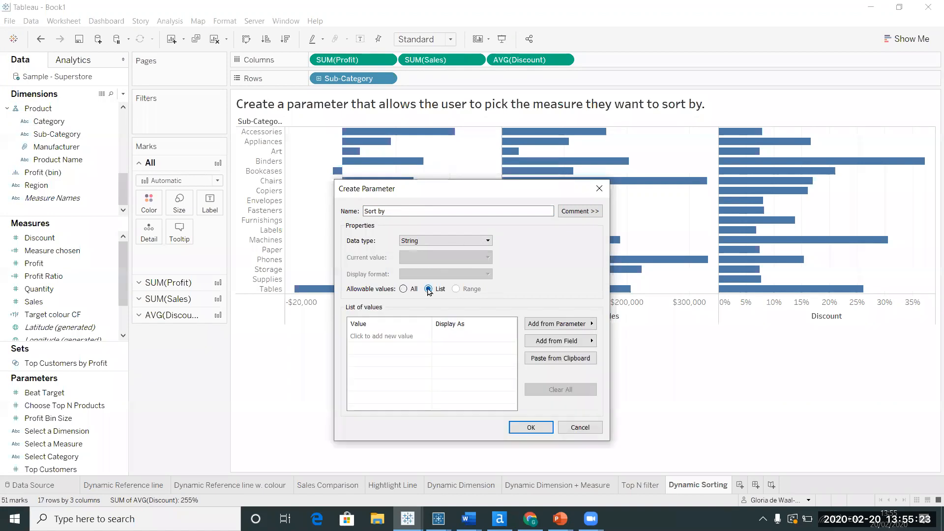
# - Enter Sales, Profit and Discount as the Sort by parameter's list values and create the parameter
pyautogui.click(358, 336)
pyautogui.write('Sales')
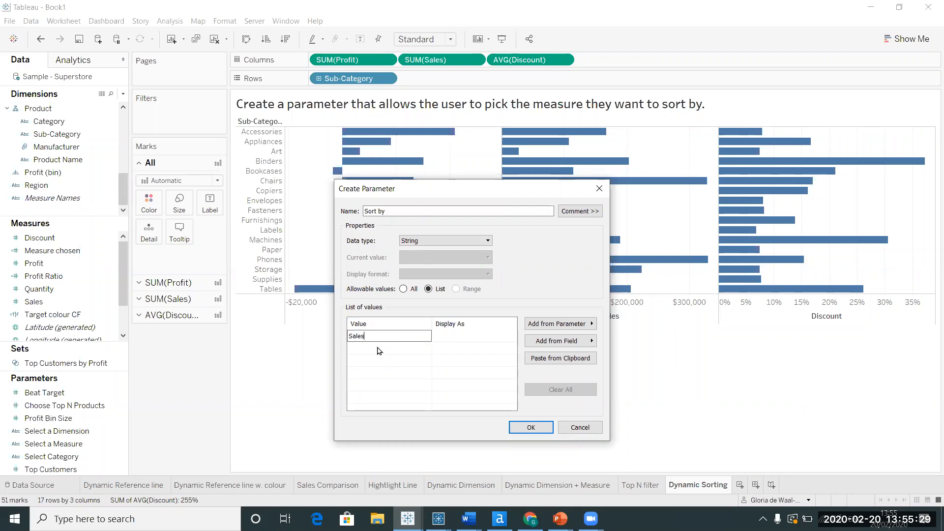
pyautogui.click(377, 348)
pyautogui.write('Prod')
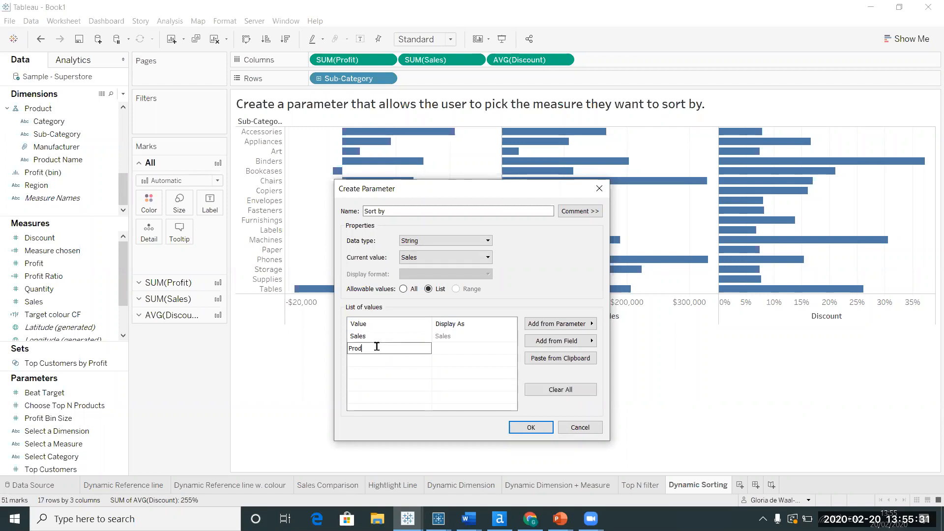
pyautogui.press('BackSpace')
pyautogui.write('fit')
pyautogui.click(360, 360)
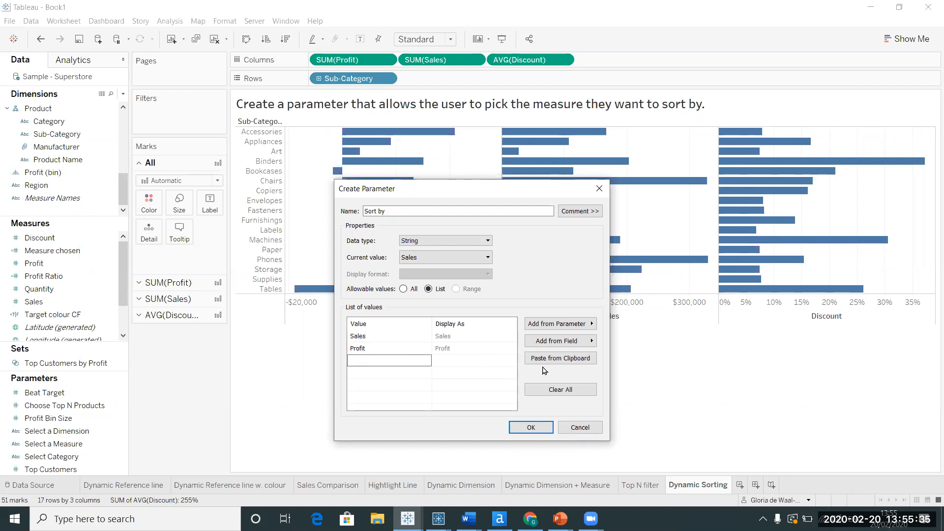
pyautogui.write('Discount')
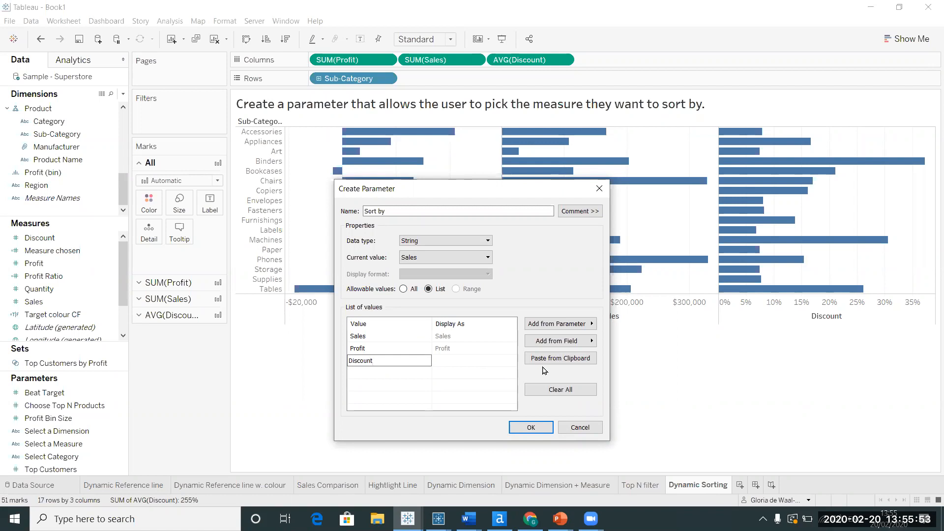
pyautogui.click(539, 427)
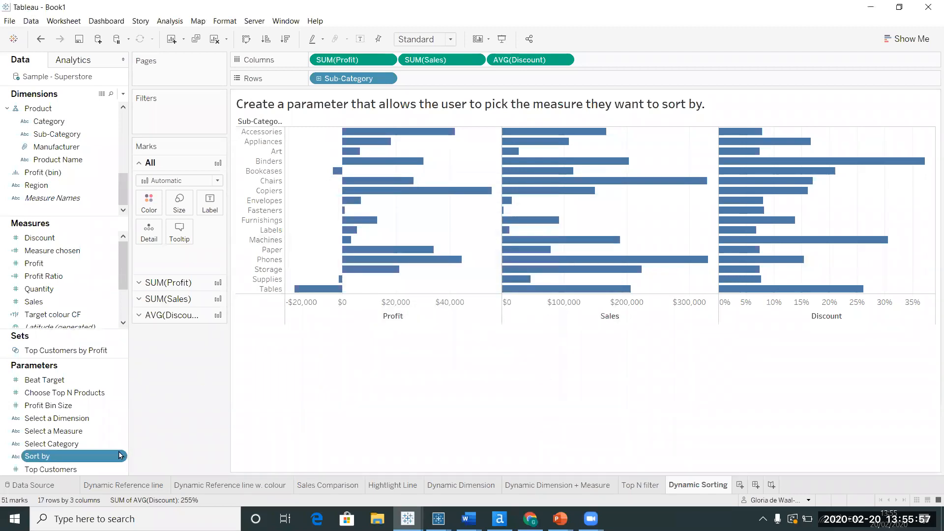
# - Show the Sort by parameter control on the sheet and set it to Profit
pyautogui.rightClick(120, 454)
pyautogui.click(178, 278)
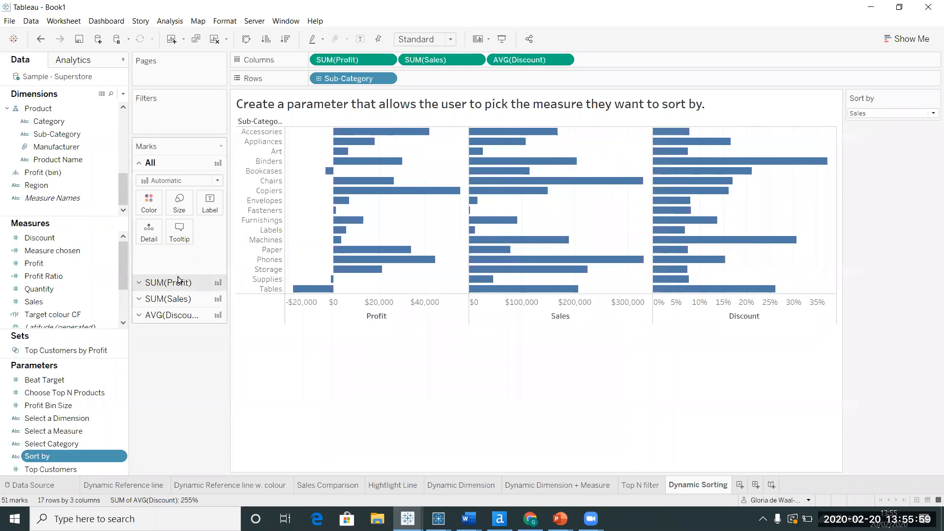
pyautogui.click(903, 113)
pyautogui.click(889, 133)
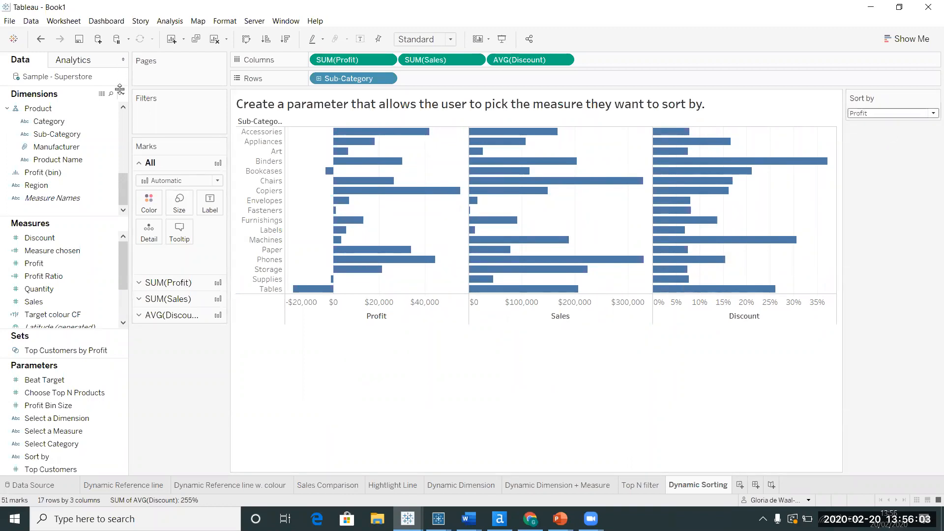
# - Create a calculated field named Sort by CF and begin its formula with CASE [Sort by]
pyautogui.click(123, 94)
pyautogui.click(104, 98)
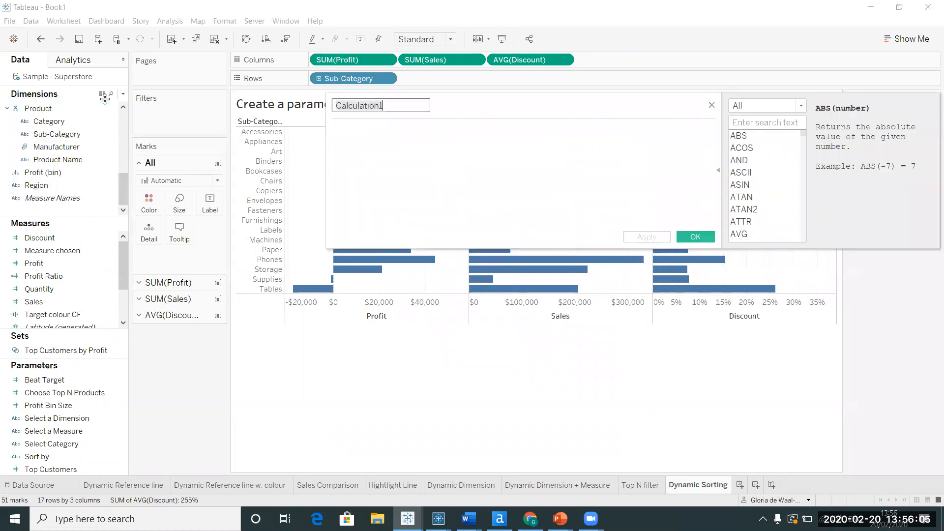
pyautogui.write('Sort by CF')
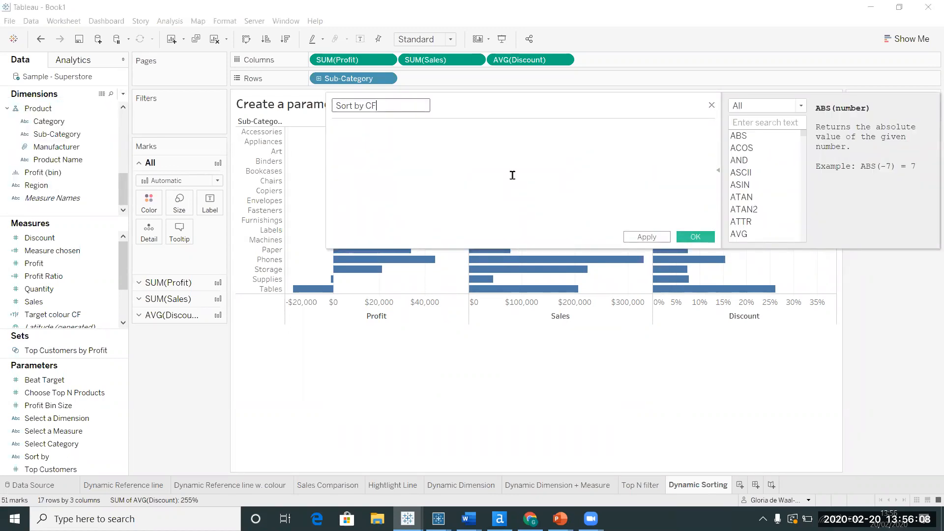
pyautogui.click(464, 159)
pyautogui.write('CASE')
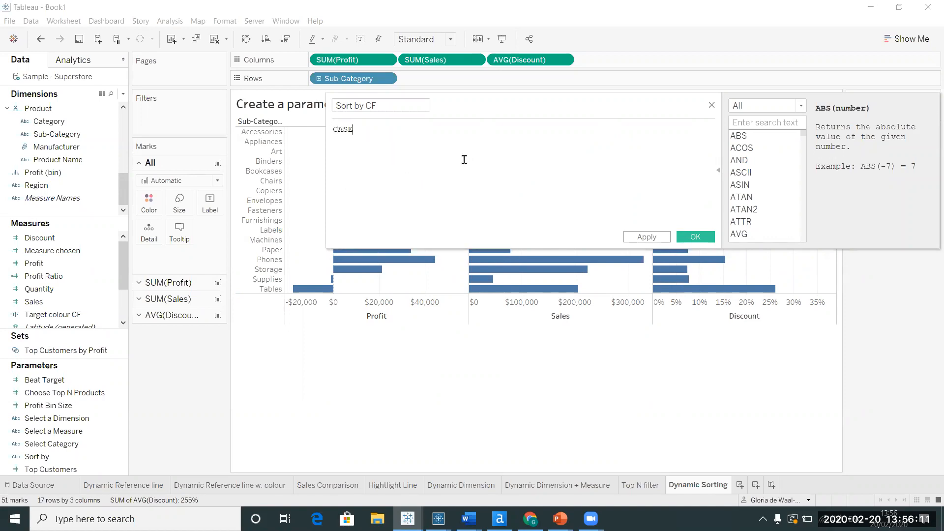
pyautogui.write(' [Sort')
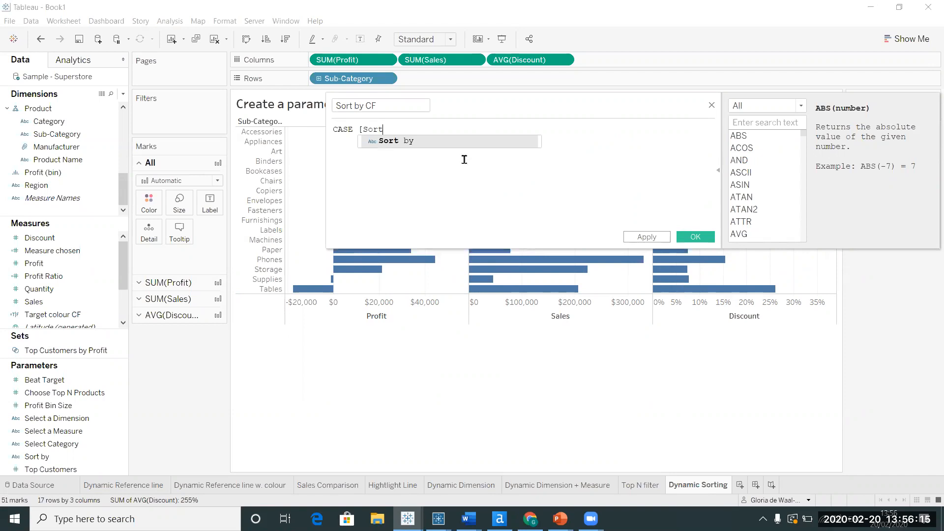
pyautogui.write(' b')
pyautogui.click(406, 140)
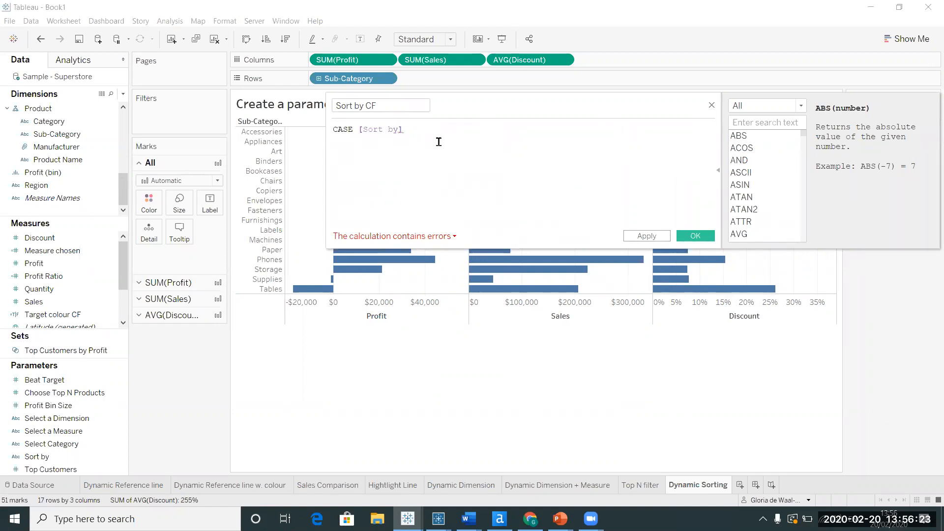
# - Add a second formula line reading WHEN 'Profit' THEN and begin its SUM expression
pyautogui.press('Return')
pyautogui.write('WHEN')
pyautogui.write(" 'F")
pyautogui.write('rofi')
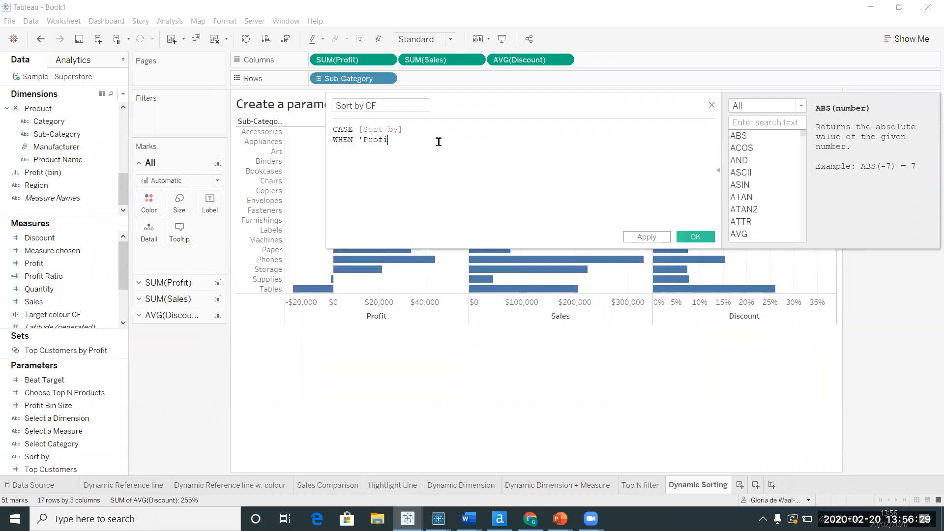
pyautogui.write("t' then")
pyautogui.press('BackSpace')
pyautogui.press('BackSpace')
pyautogui.press('BackSpace')
pyautogui.write('HEM')
pyautogui.press('BackSpace')
pyautogui.press('BackSpace')
pyautogui.write('N SU')
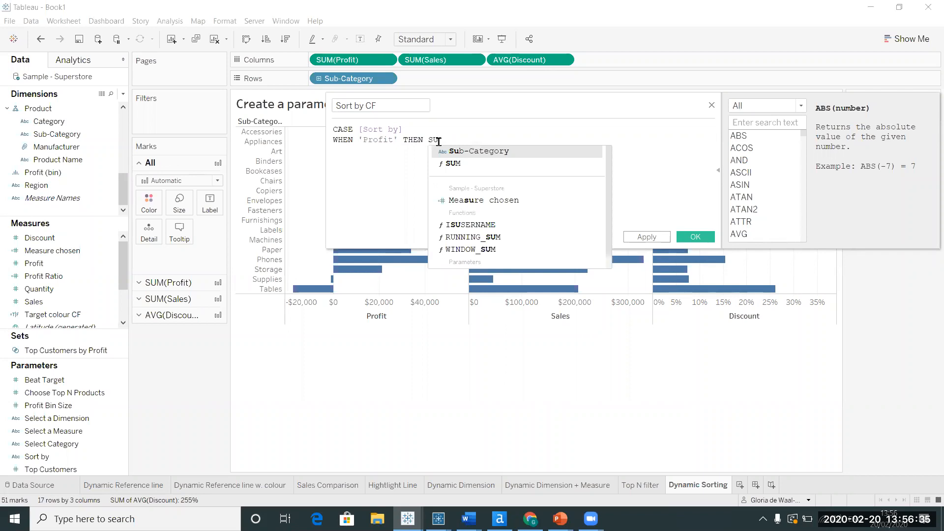
# - Complete the SUM expression on the 'Profit' line of the Sort by CF formula with the [Profit] field
pyautogui.write('M([Sal')
pyautogui.press('Return')
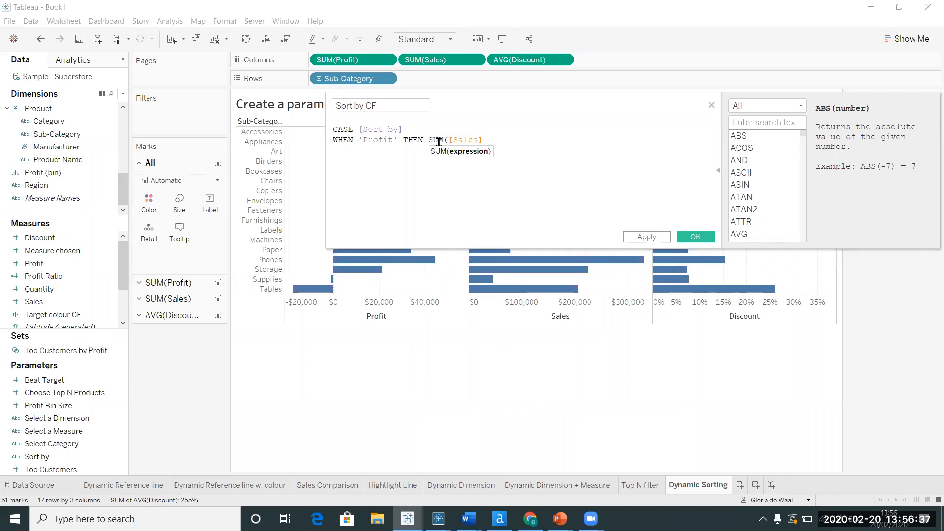
pyautogui.press('BackSpace')
pyautogui.press('BackSpace')
pyautogui.press('BackSpace')
pyautogui.press('BackSpace')
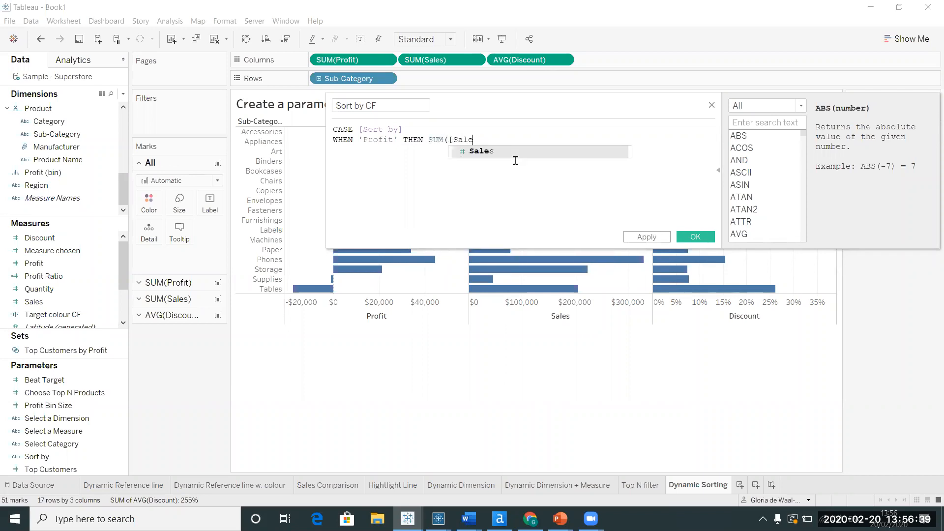
pyautogui.press('BackSpace')
pyautogui.press('BackSpace')
pyautogui.write('P')
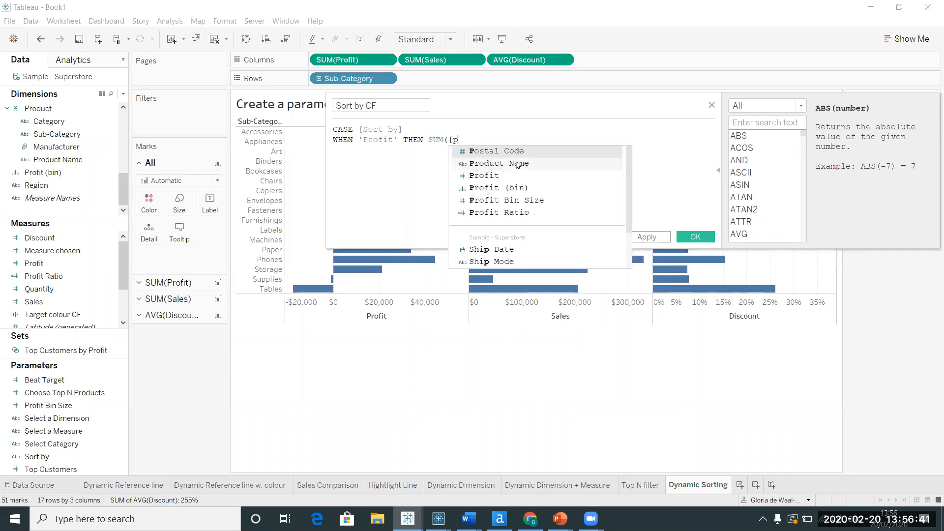
pyautogui.write('r')
pyautogui.click(497, 167)
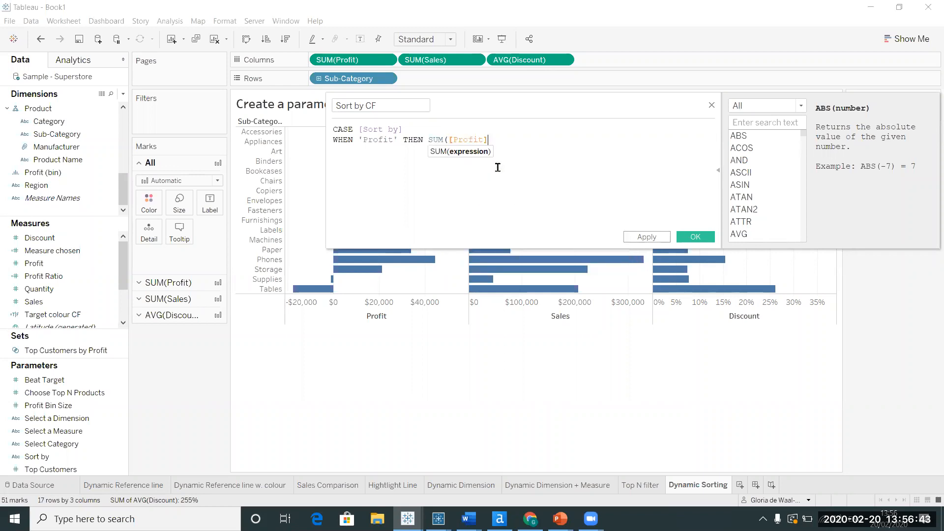
# - Add a third formula line reading WHEN 'Sales' THEN SUM([Sales])
pyautogui.press('Return')
pyautogui.write("WHEN 'Sales' THEN [S")
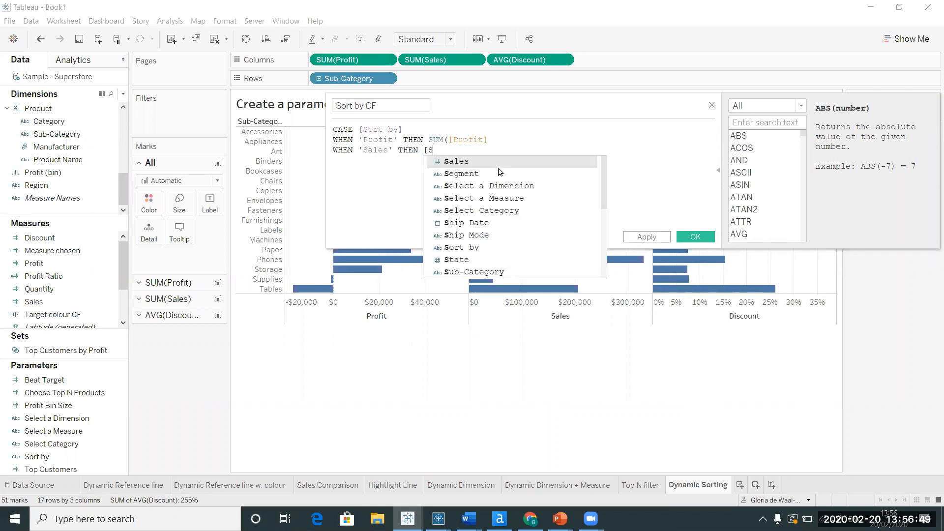
pyautogui.press('Return')
pyautogui.write('SUM(')
pyautogui.click(520, 142)
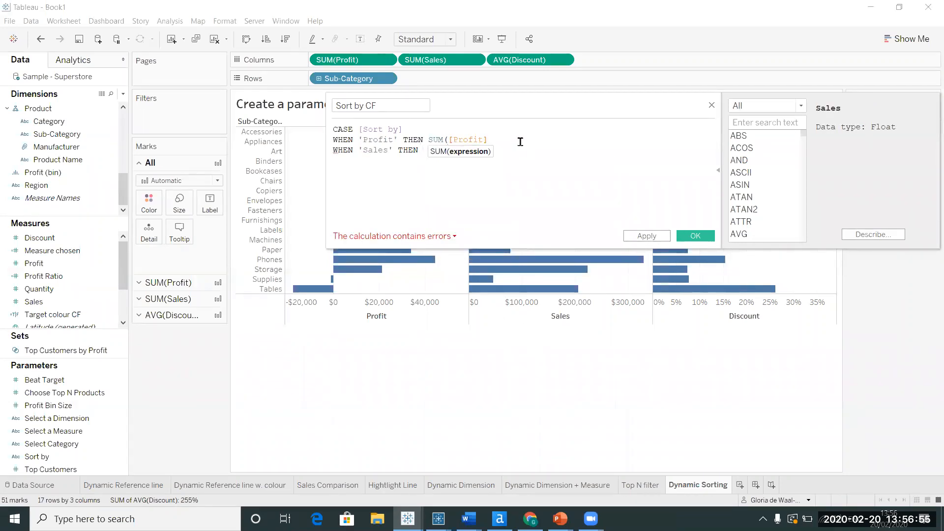
pyautogui.click(504, 151)
pyautogui.write(')')
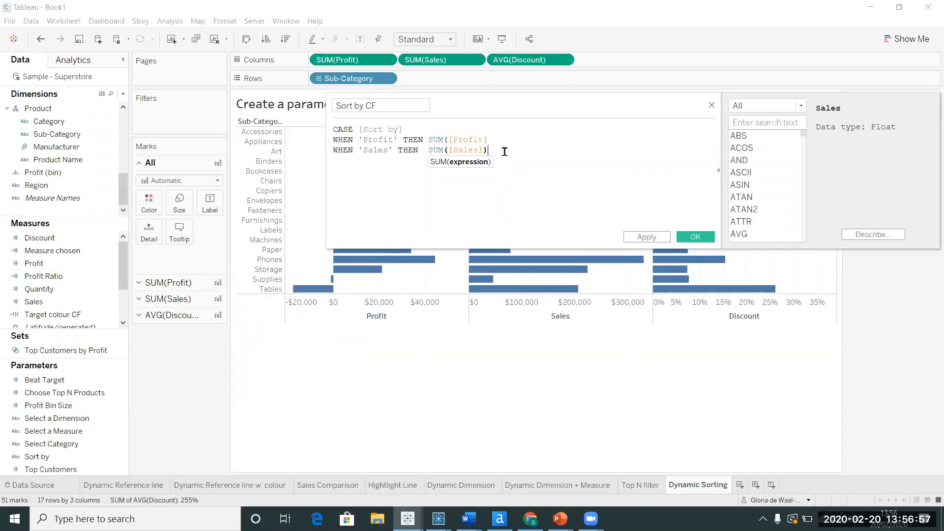
# - Add a fourth formula line reading WHEN 'Discount' THEN AVG([Discount]), reusing the AVG(Discount) measure already in the view
pyautogui.press('Return')
pyautogui.write('WH')
pyautogui.press('BackSpace')
pyautogui.write('HEN #')
pyautogui.press('BackSpace')
pyautogui.write("'d")
pyautogui.press('BackSpace')
pyautogui.write("Discount'")
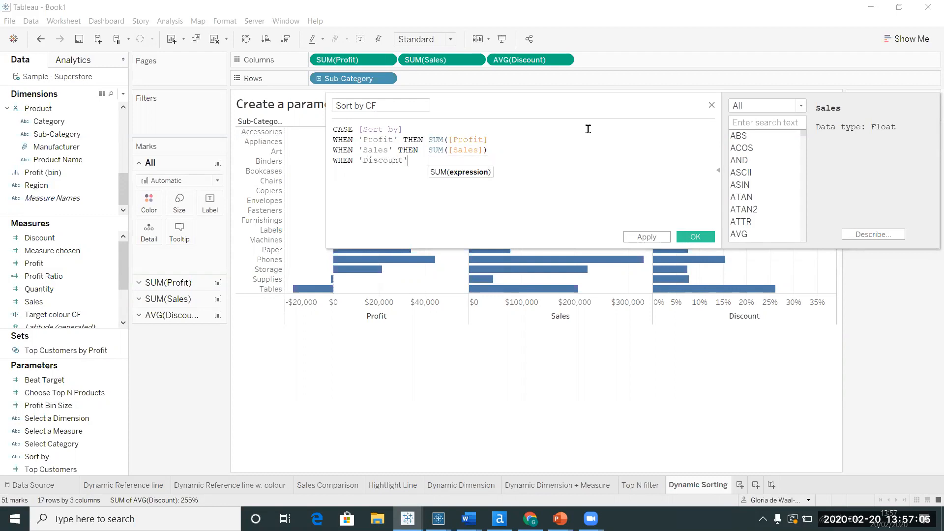
pyautogui.write(' THEN')
pyautogui.moveTo(528, 60); pyautogui.dragTo(462, 168)
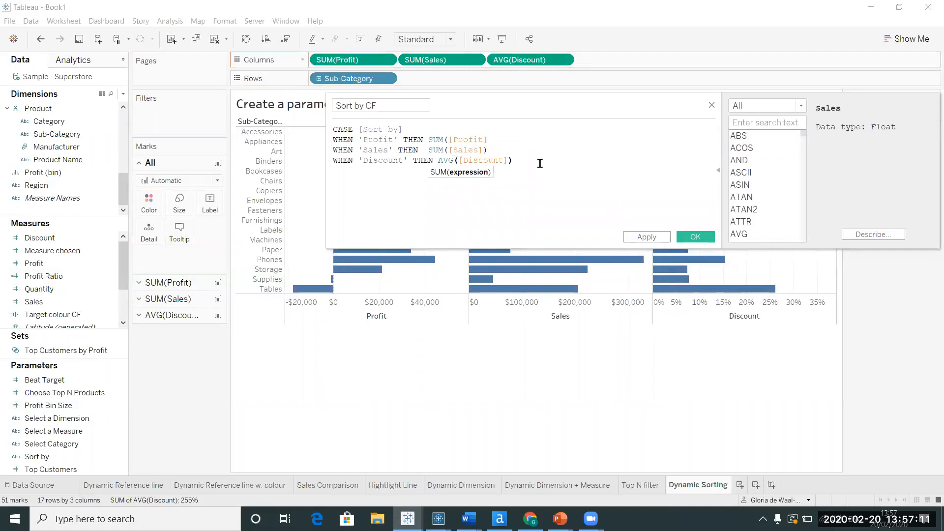
# - Finish the formula with END, add the missing closing bracket after SUM([Profit], and save the calculated field
pyautogui.press('Return')
pyautogui.write('END')
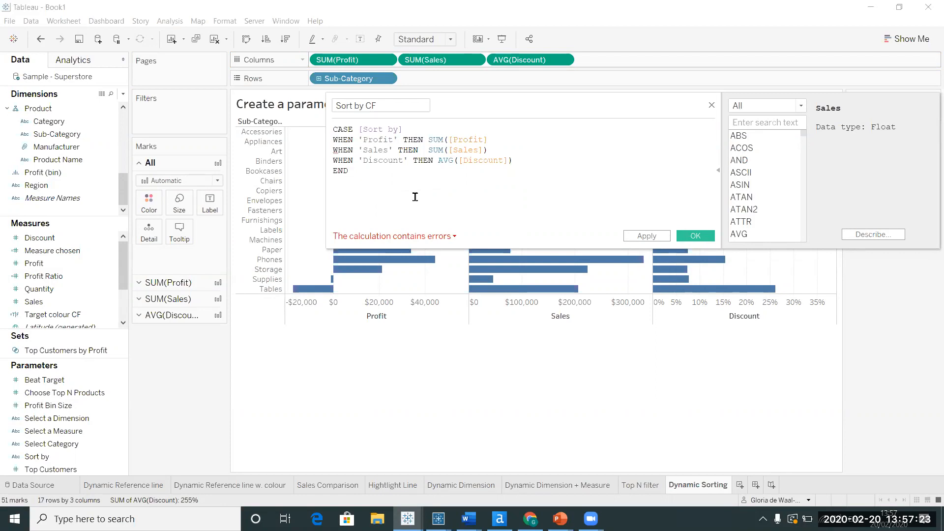
pyautogui.click(497, 142)
pyautogui.write(')')
pyautogui.click(500, 203)
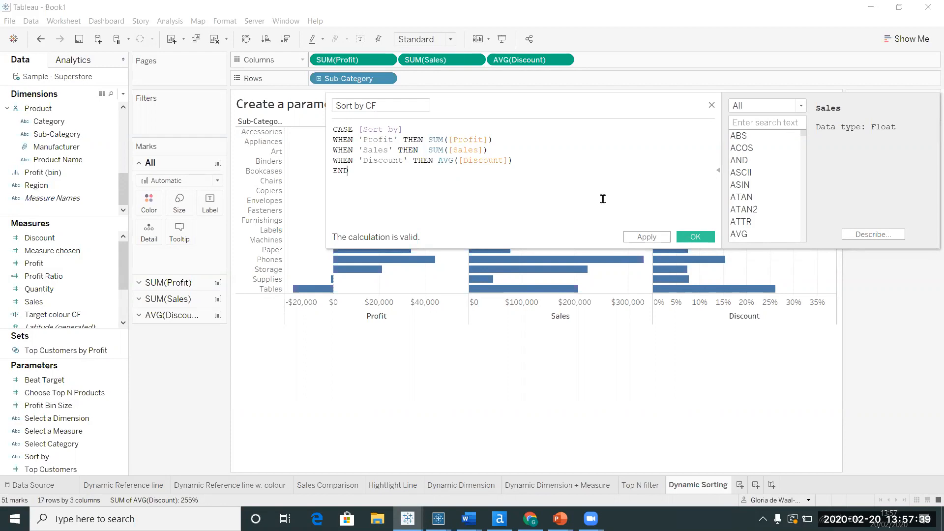
pyautogui.click(705, 236)
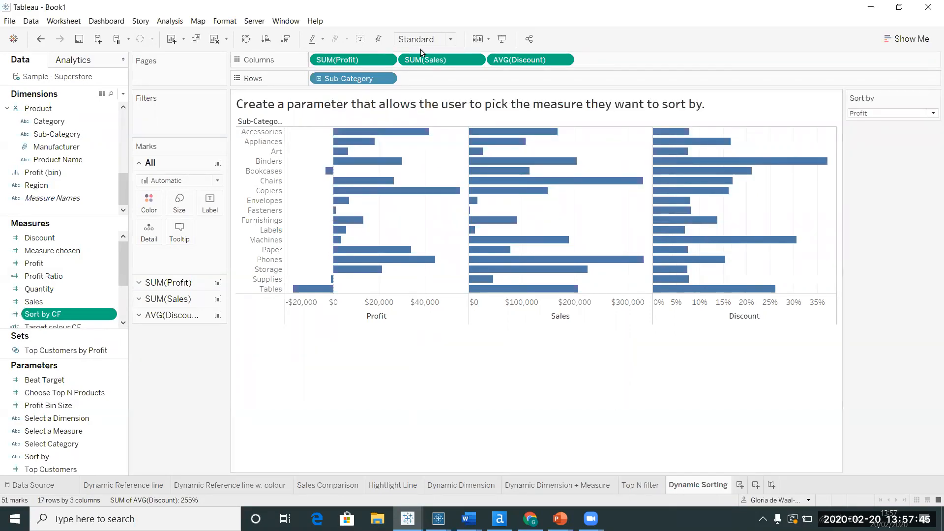
# - Sort the Sub-Category rows by field, using Sort by CF as the field name
pyautogui.rightClick(379, 82)
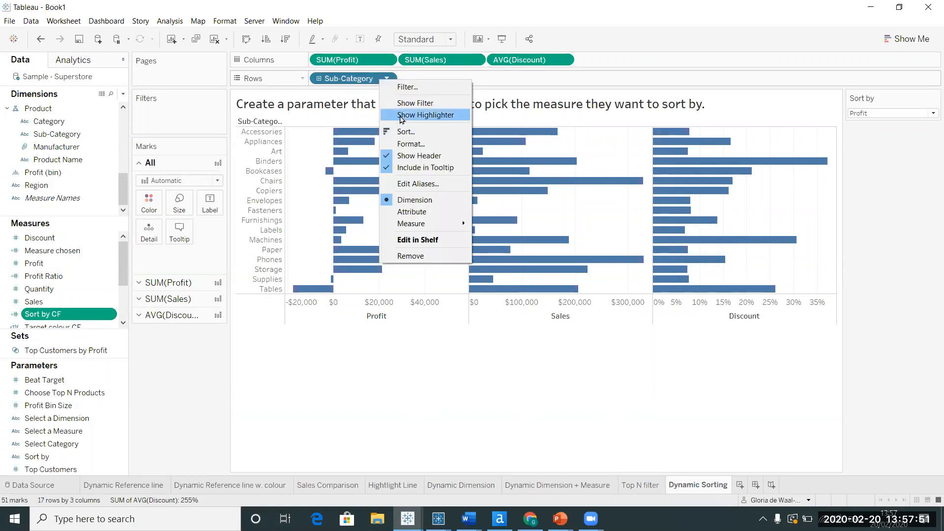
pyautogui.click(409, 132)
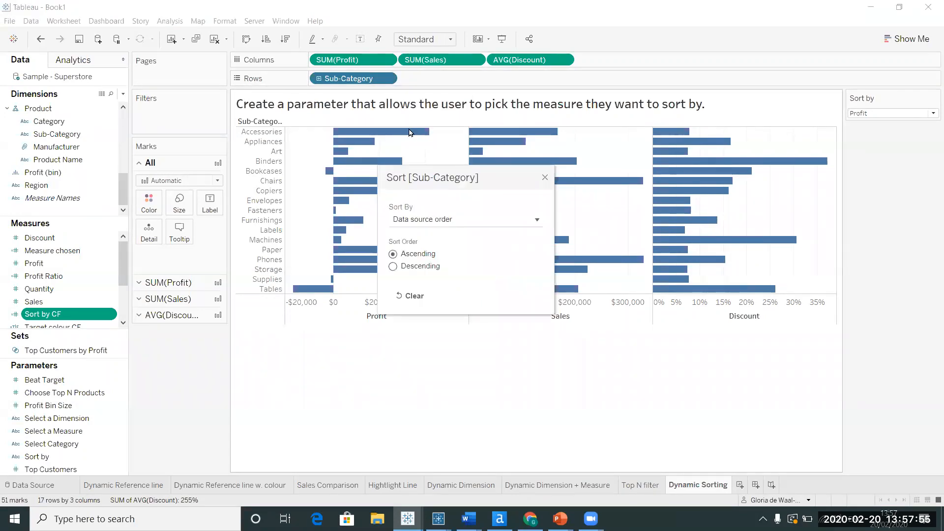
pyautogui.click(484, 219)
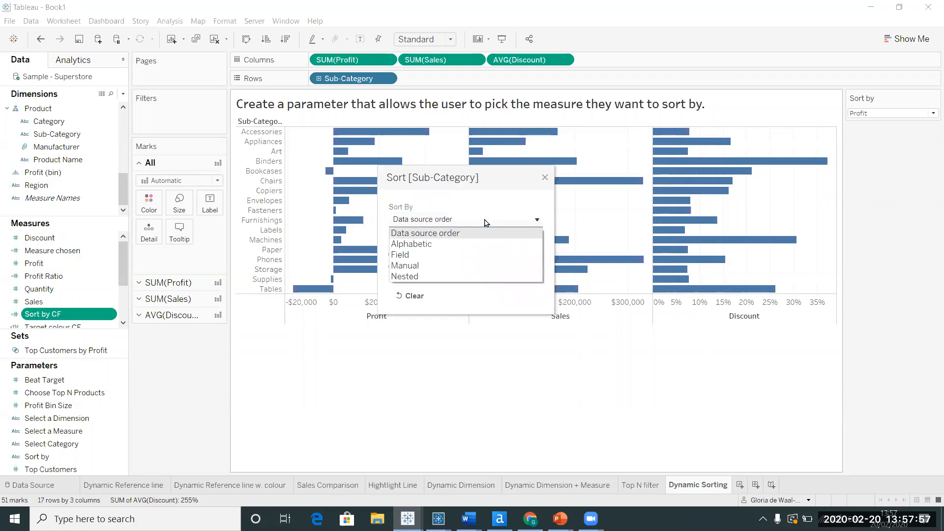
pyautogui.click(419, 256)
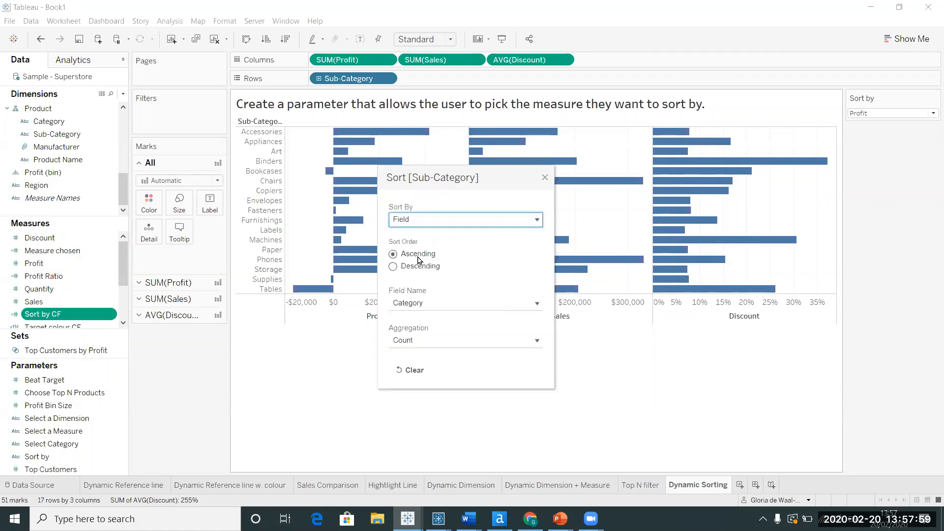
pyautogui.click(437, 309)
pyautogui.scroll(-5, 453, 436)
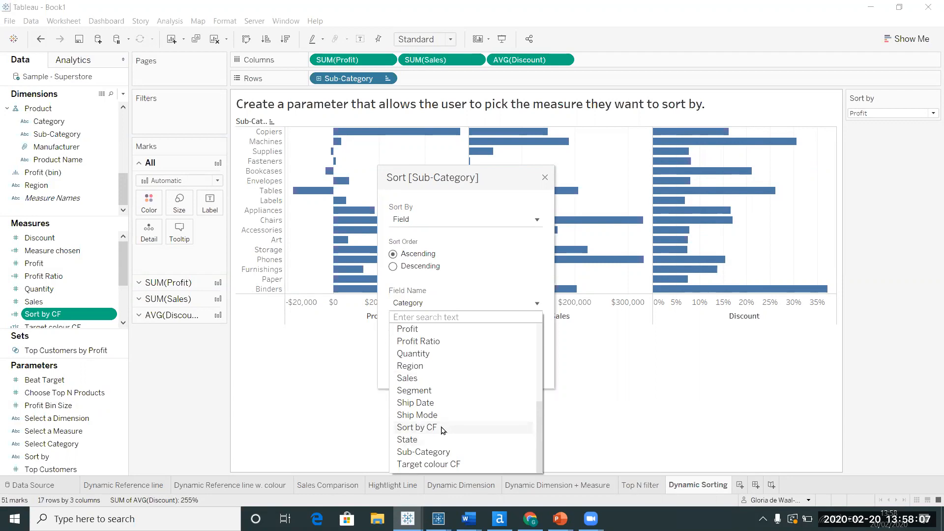
pyautogui.click(417, 428)
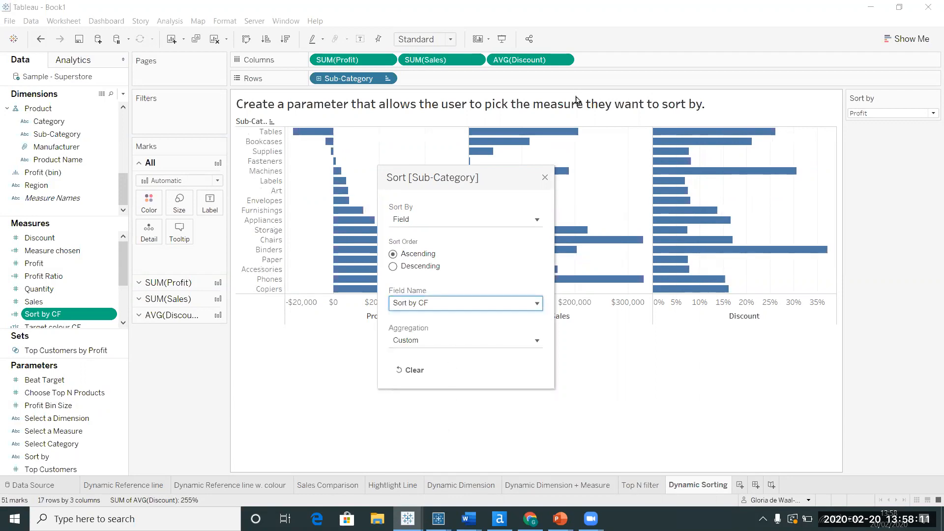
pyautogui.click(544, 178)
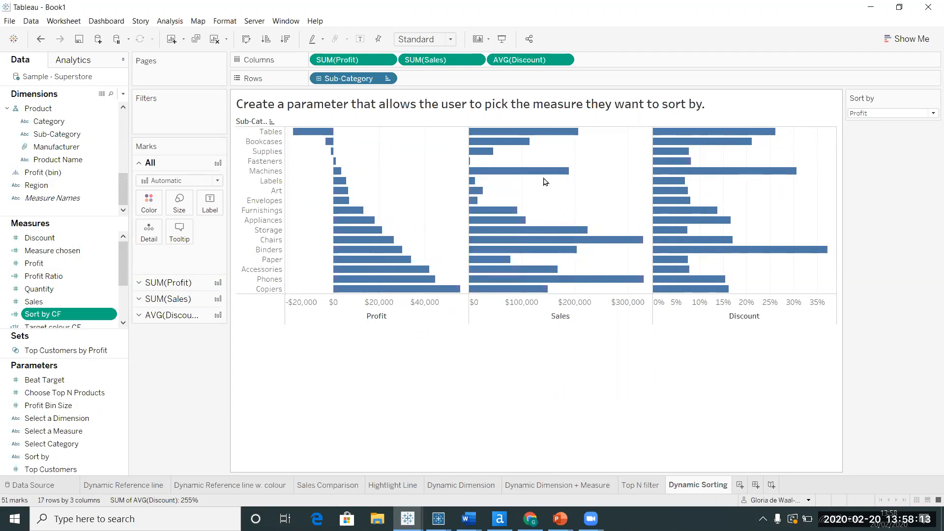
# - Colour the bars on all marks by Measure Names
pyautogui.moveTo(117, 264); pyautogui.dragTo(118, 309)
pyautogui.click(71, 315)
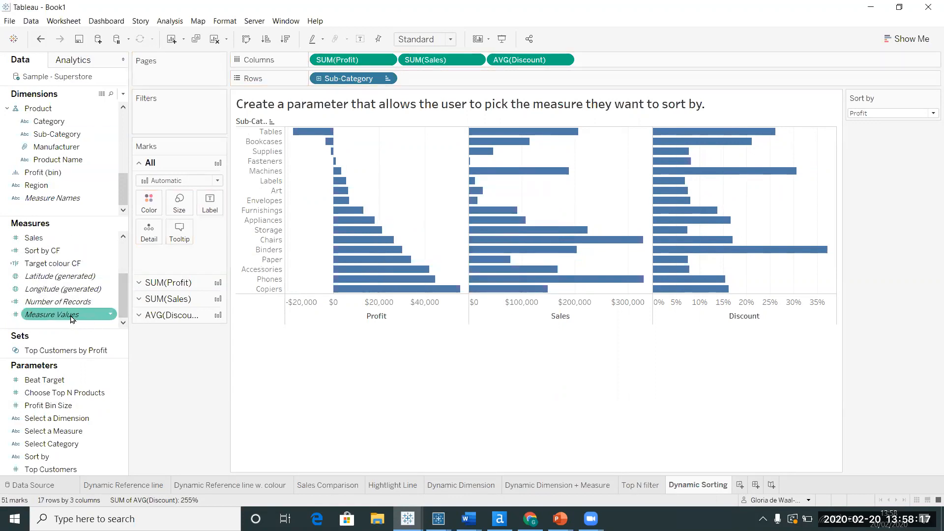
pyautogui.click(78, 197)
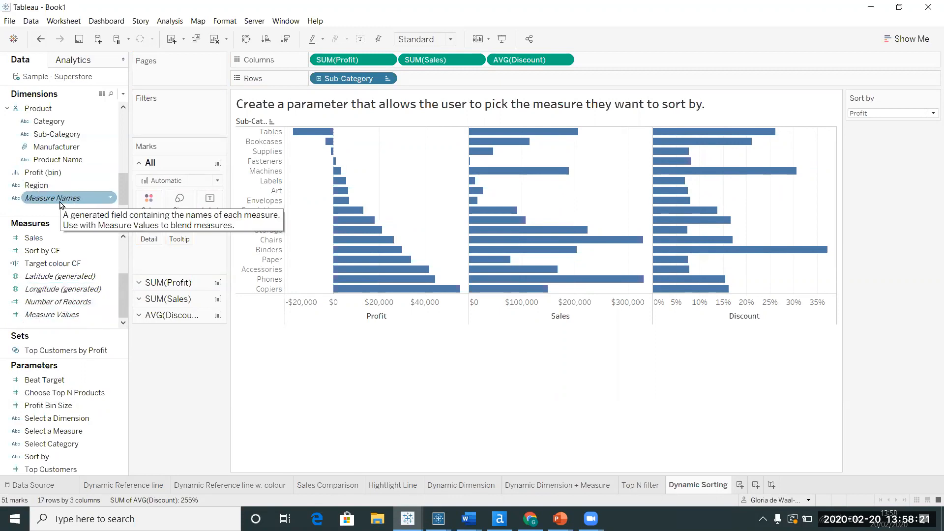
pyautogui.moveTo(62, 199); pyautogui.dragTo(153, 212)
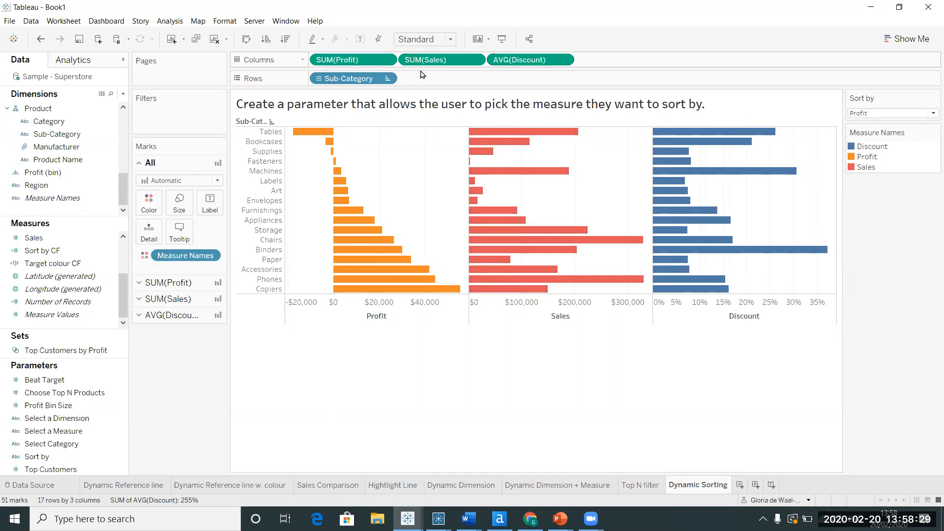
# - Change the Sub-Category sort order to Descending
pyautogui.click(387, 78)
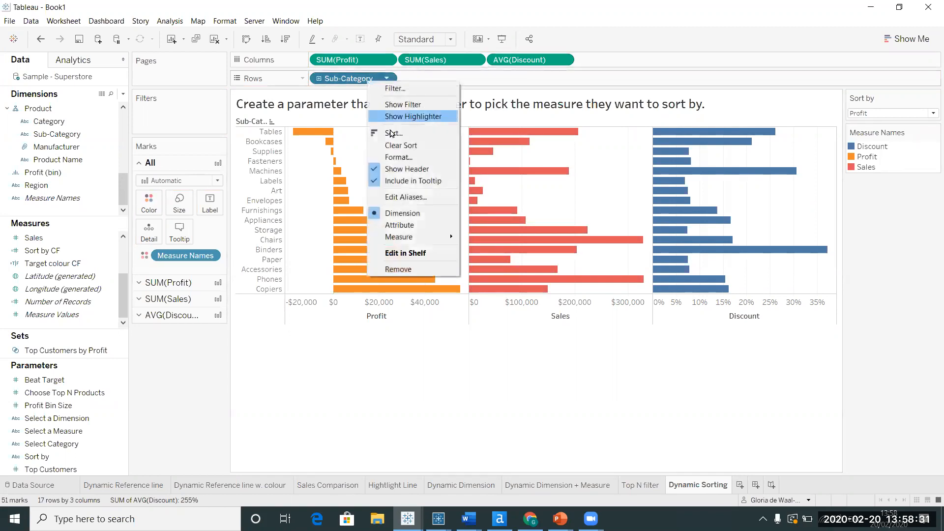
pyautogui.click(412, 134)
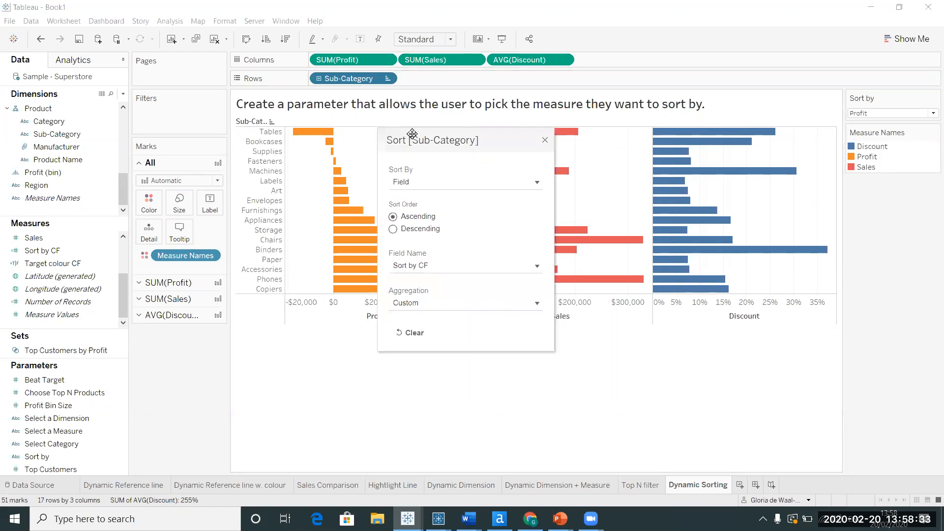
pyautogui.click(393, 230)
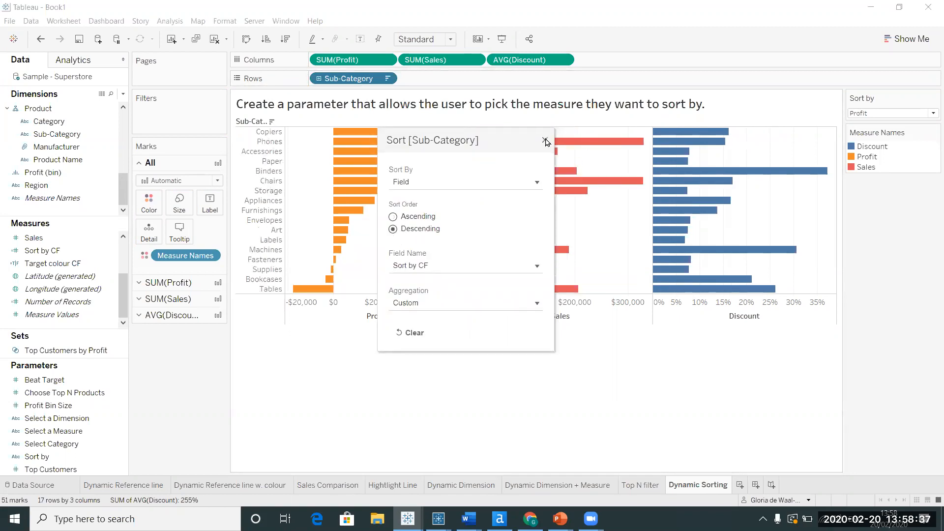
pyautogui.click(545, 141)
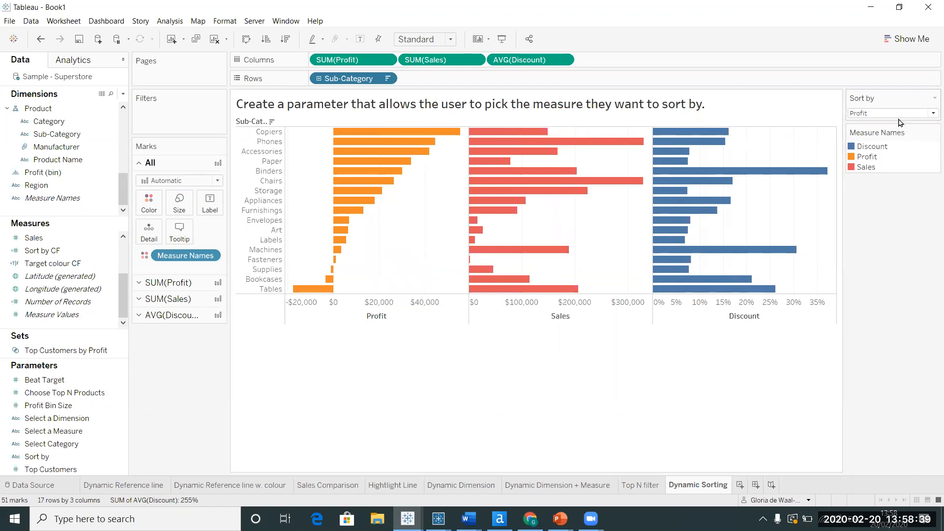
# - Test the dynamic sorting by setting the Sort by parameter to Discount, Sales and back to Profit
pyautogui.click(881, 114)
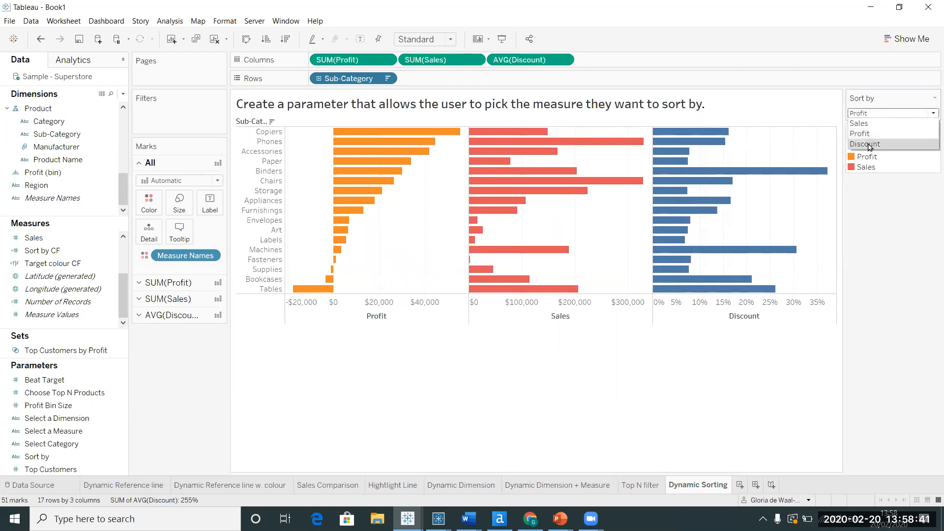
pyautogui.click(869, 145)
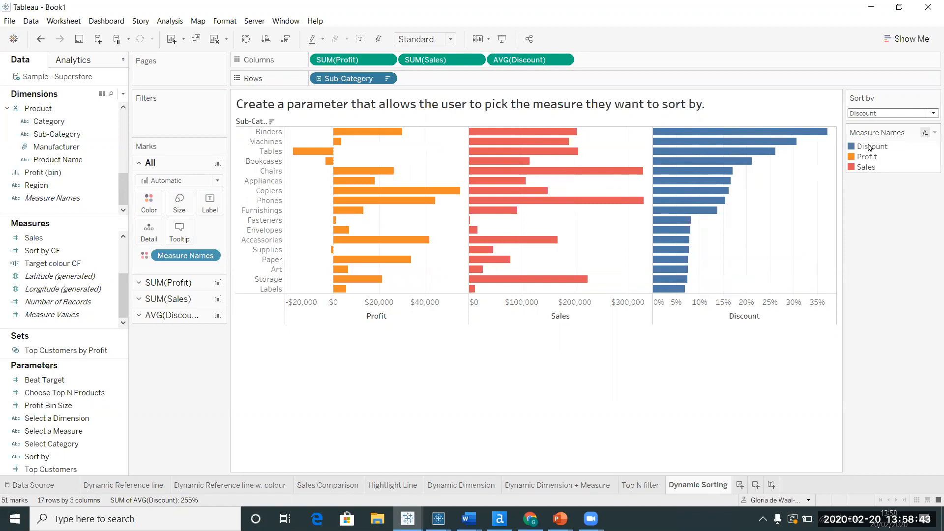
pyautogui.click(892, 114)
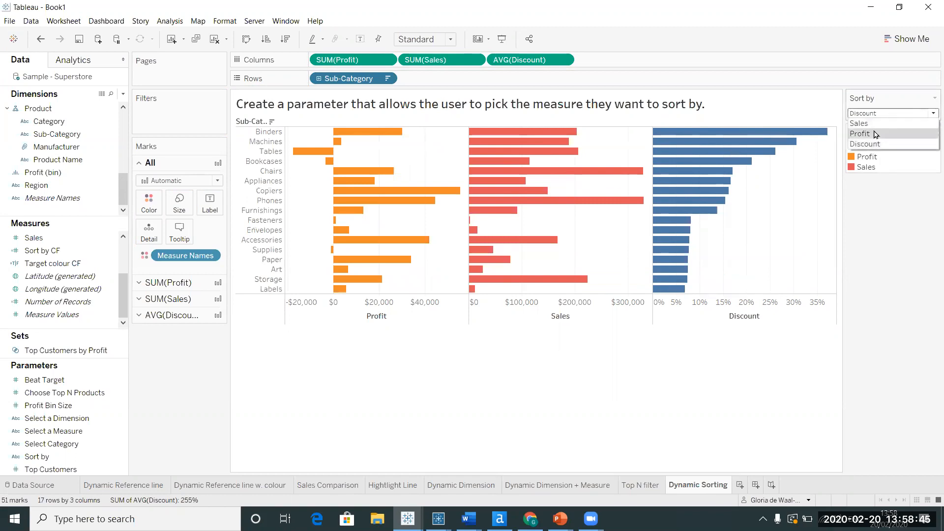
pyautogui.click(871, 124)
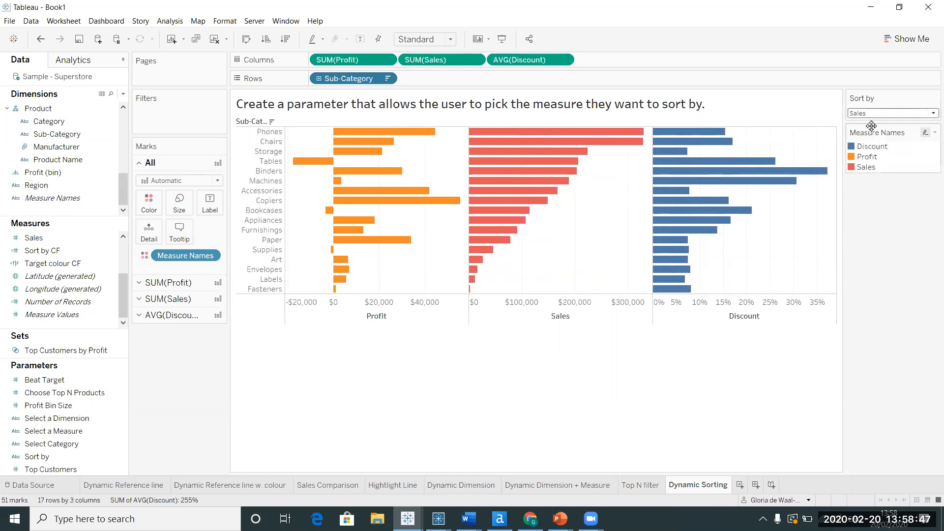
pyautogui.click(880, 113)
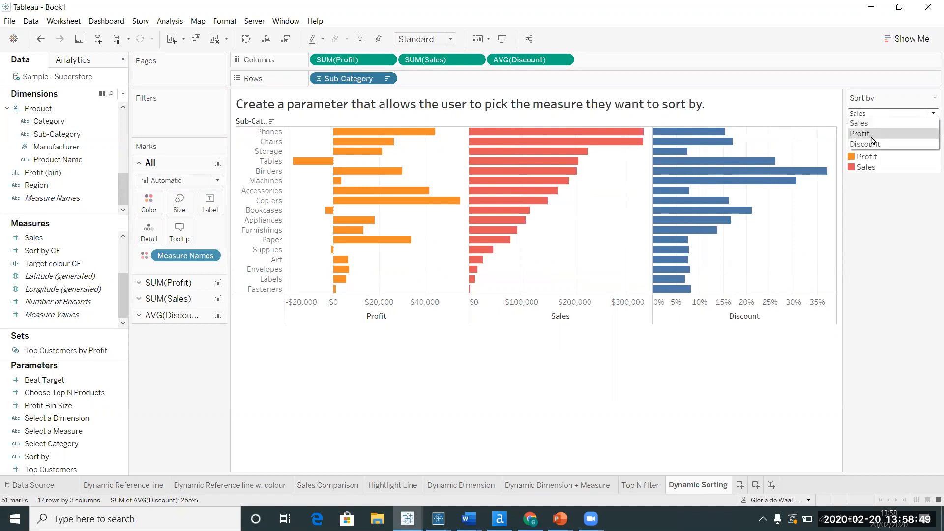
pyautogui.click(871, 134)
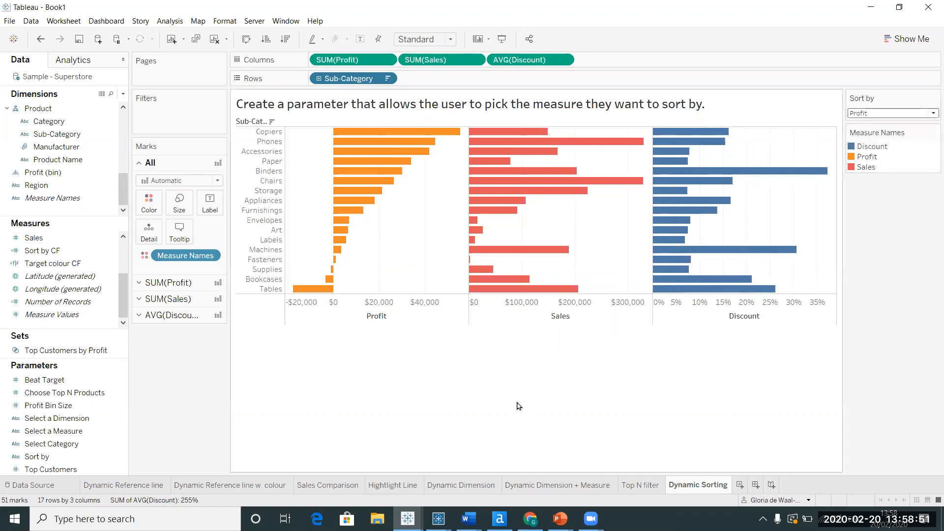
pyautogui.moveTo(500, 519)
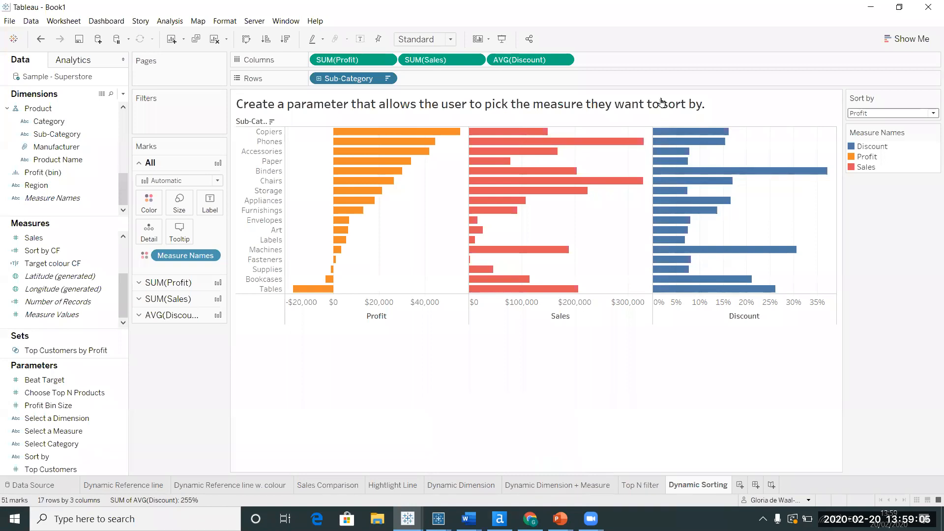
pyautogui.click(60, 23)
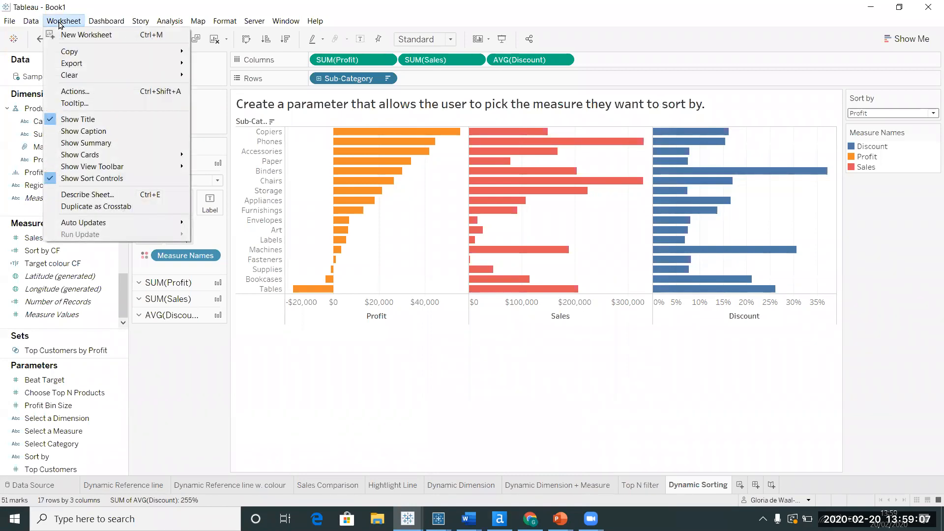
pyautogui.moveTo(107, 21)
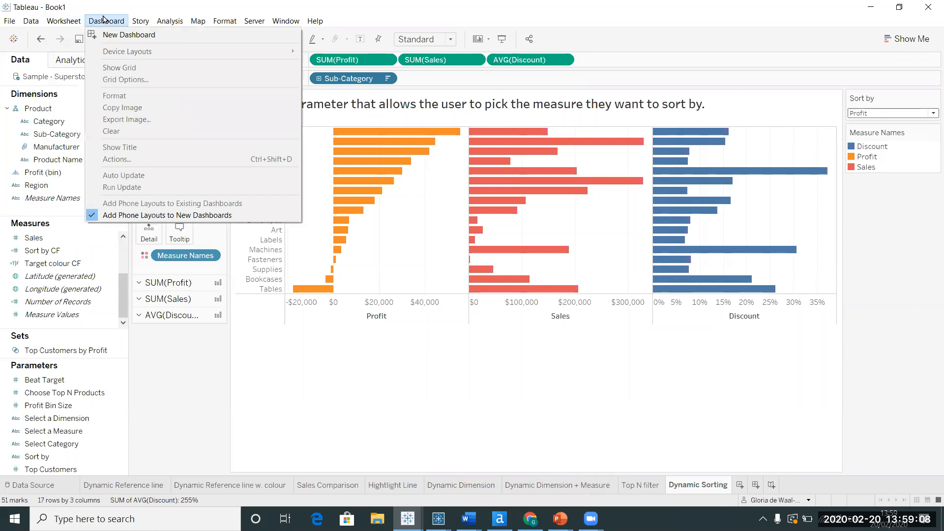
pyautogui.click(129, 7)
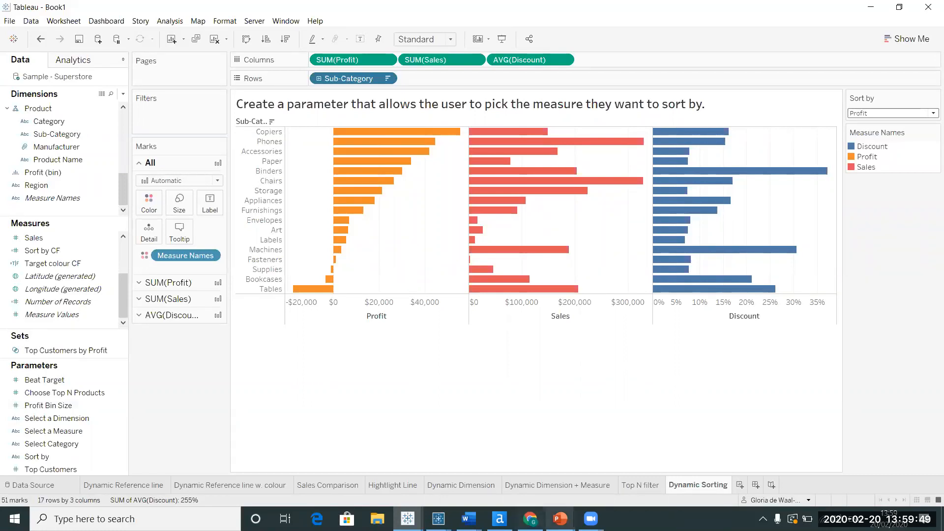
# - Switch to the Parameters (1) presentation in PowerPoint and show its Parameters and Parameter Actions title slide as a slide show
pyautogui.moveTo(560, 519)
pyautogui.click(517, 493)
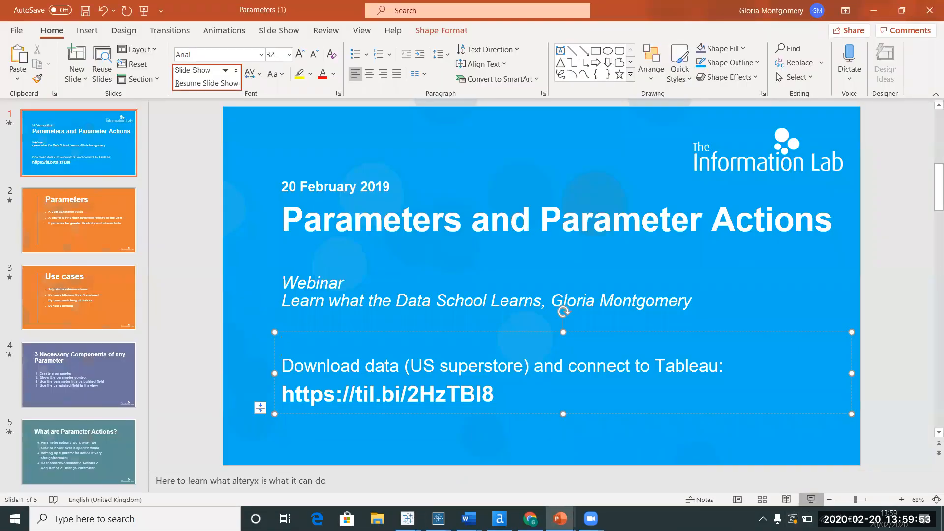
pyautogui.click(810, 500)
pyautogui.press('Left')
pyautogui.press('Left')
pyautogui.press('Left')
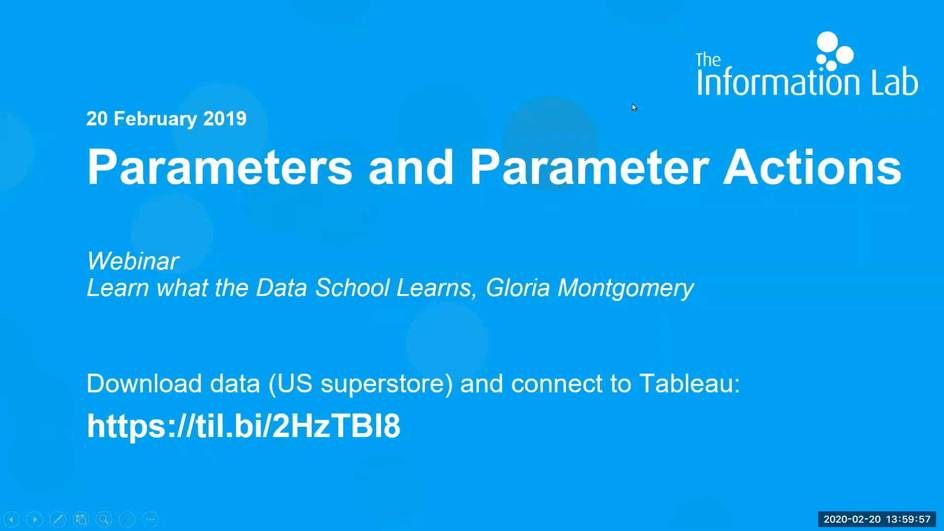